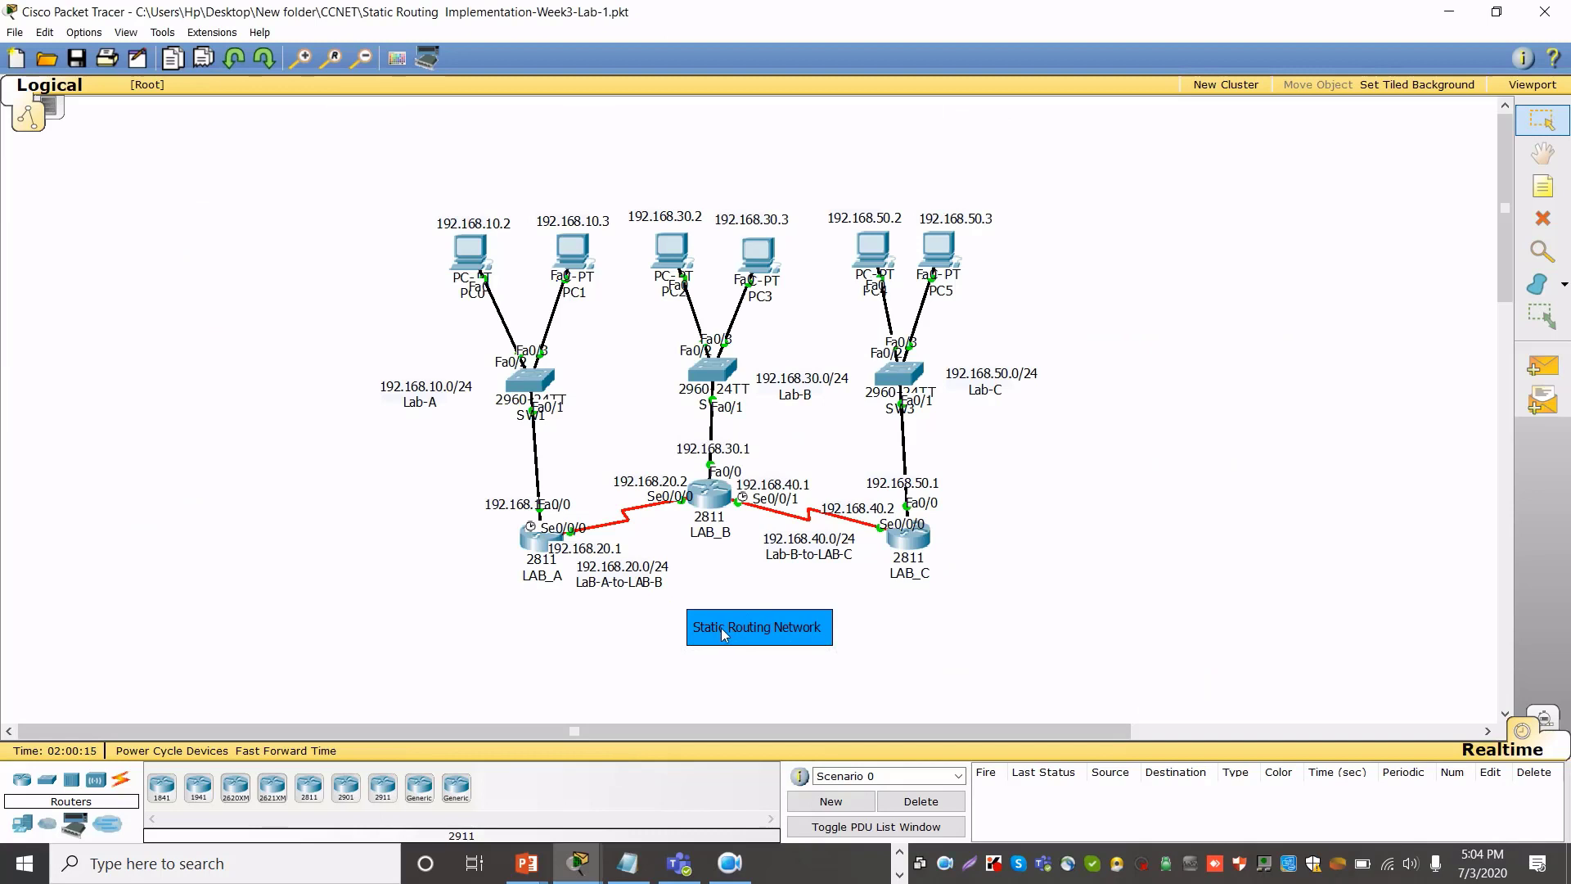
Change the blue title label below the topology to read "Dynamic Routing Network"
double_click(728, 633)
double_click(711, 636)
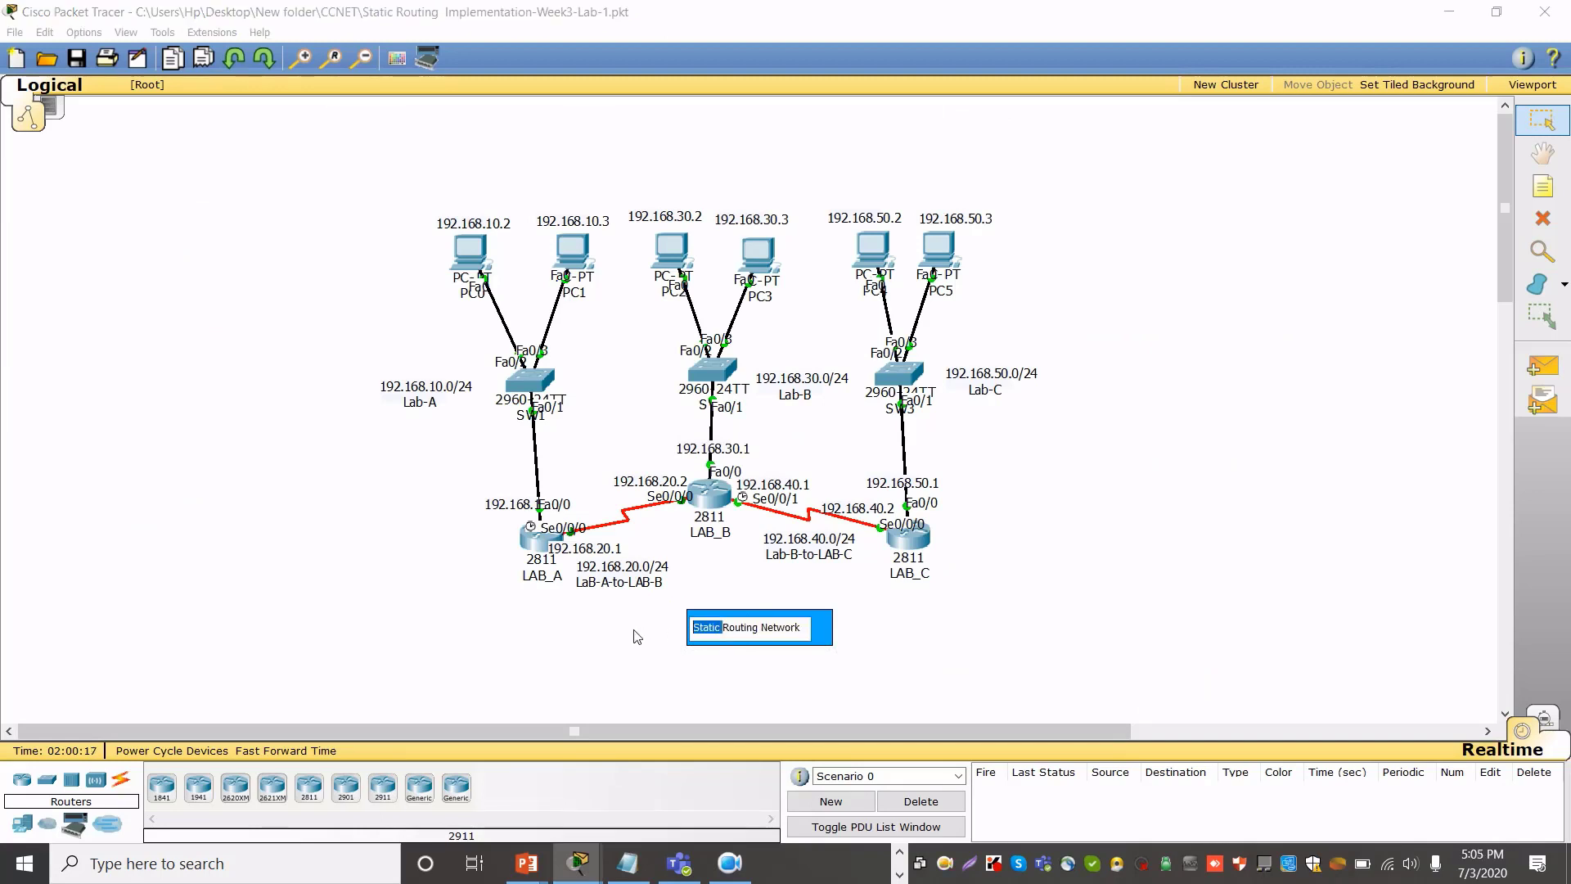
type("Dynamic")
left_click(589, 656)
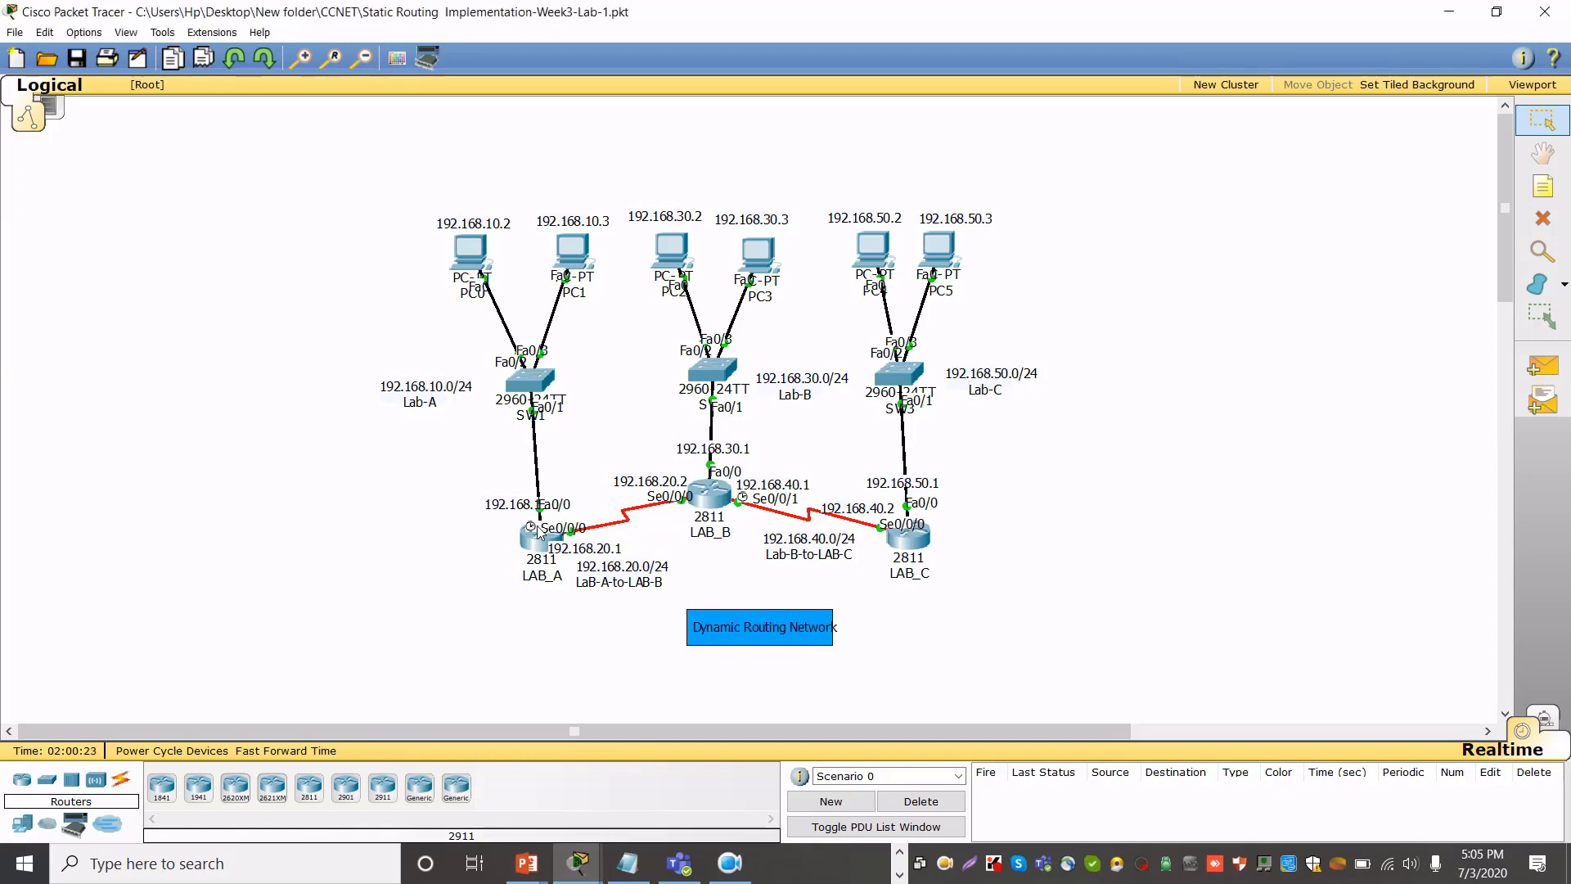
Review router LAB_A's static routes and the IP settings of its FastEthernet0/0, FastEthernet0/1 and Serial0/0/0 interfaces
left_click(533, 544)
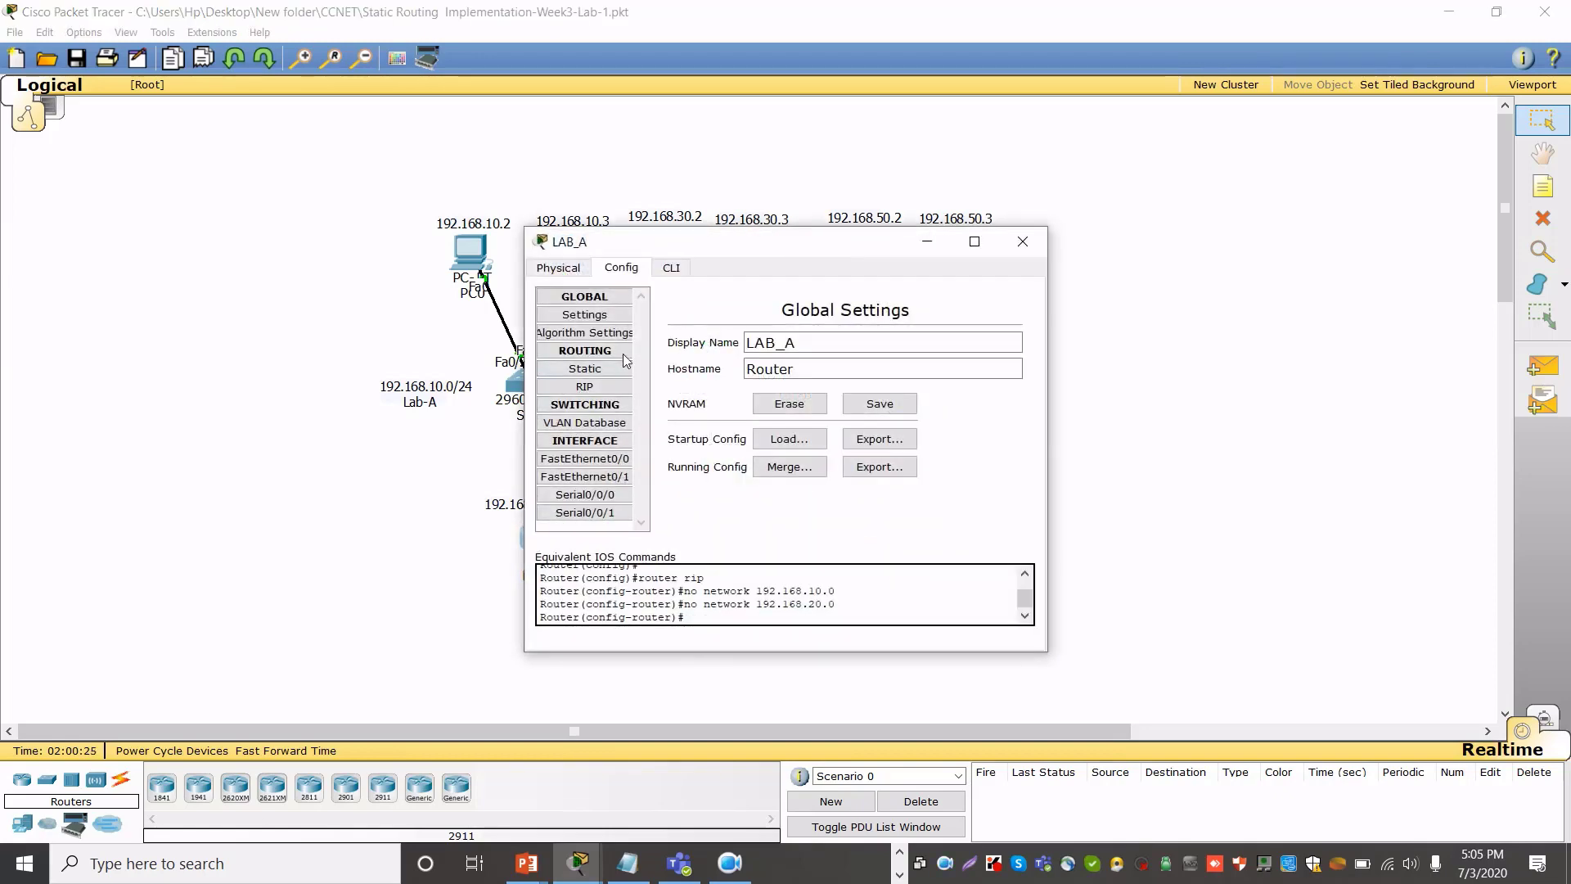
left_click(601, 368)
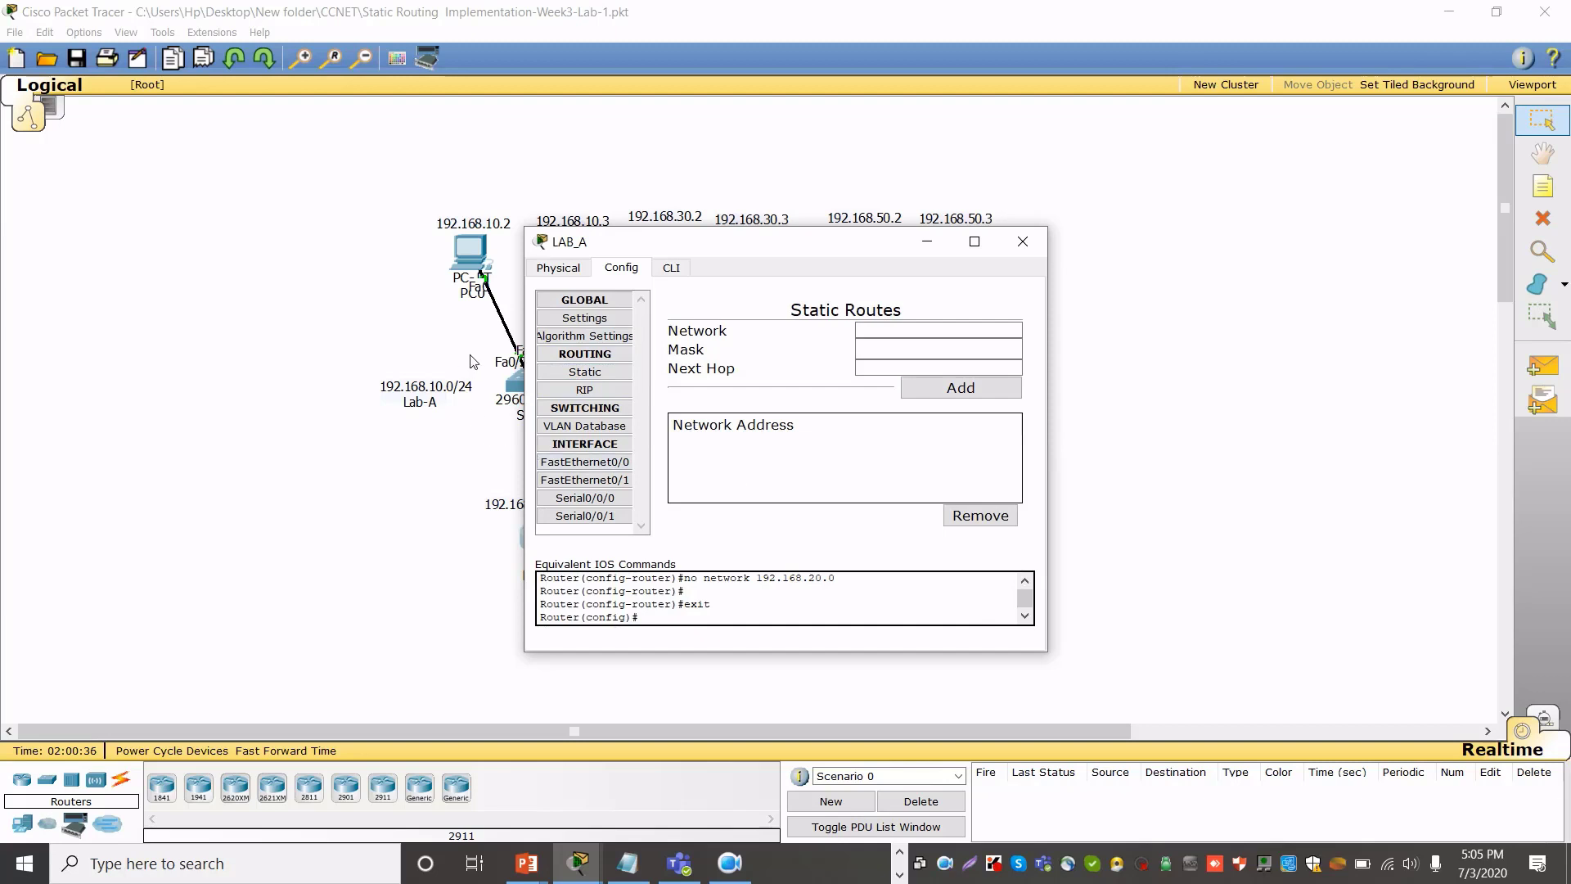
left_click_drag(696, 250, 1068, 251)
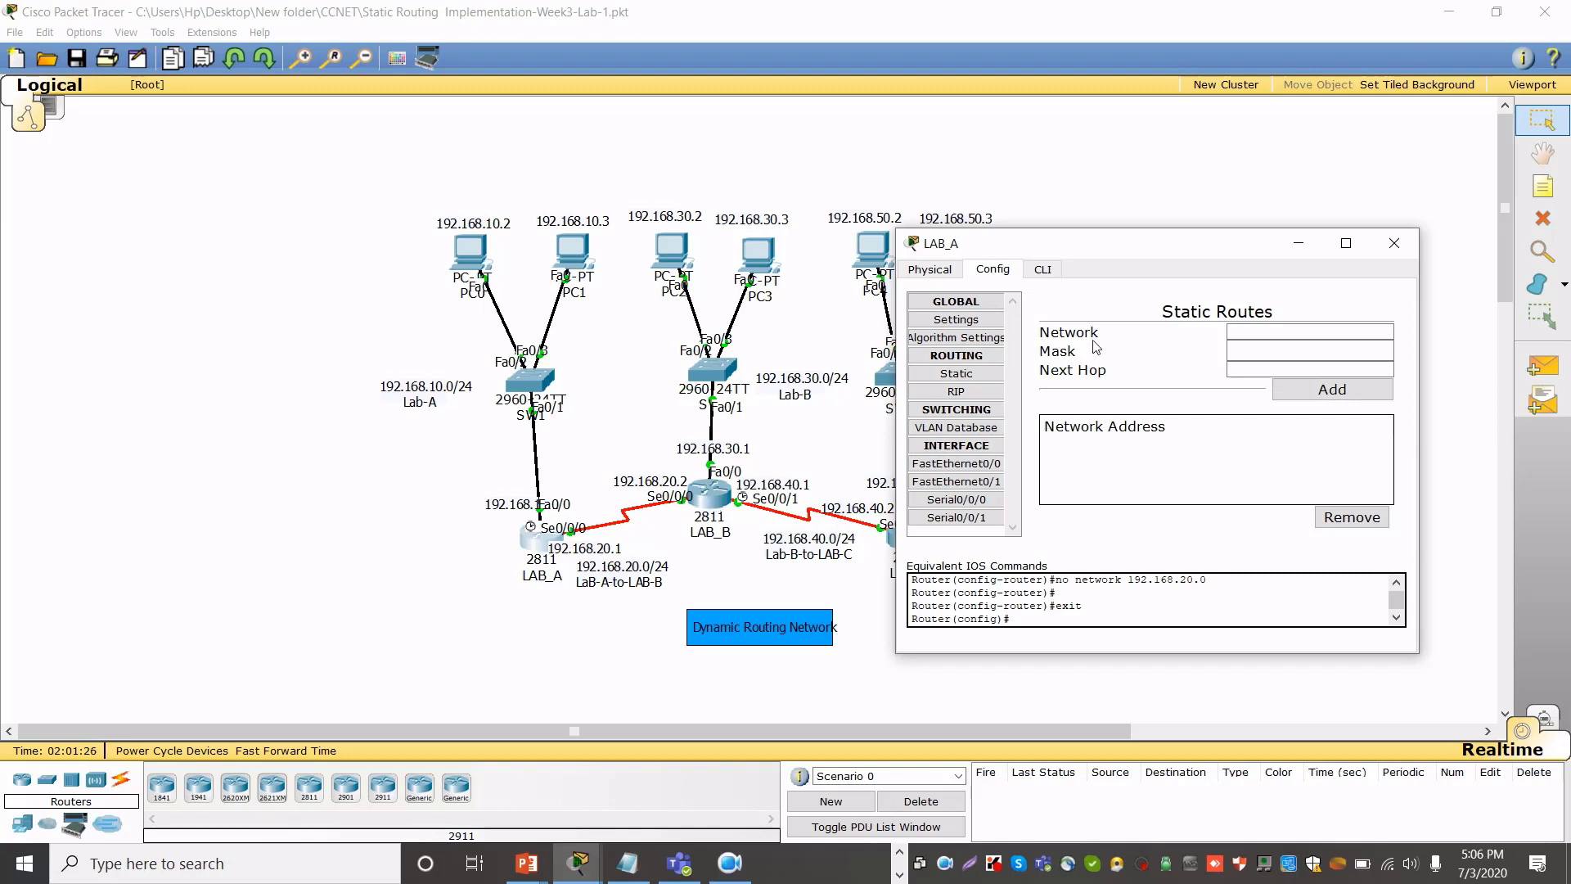
left_click(965, 468)
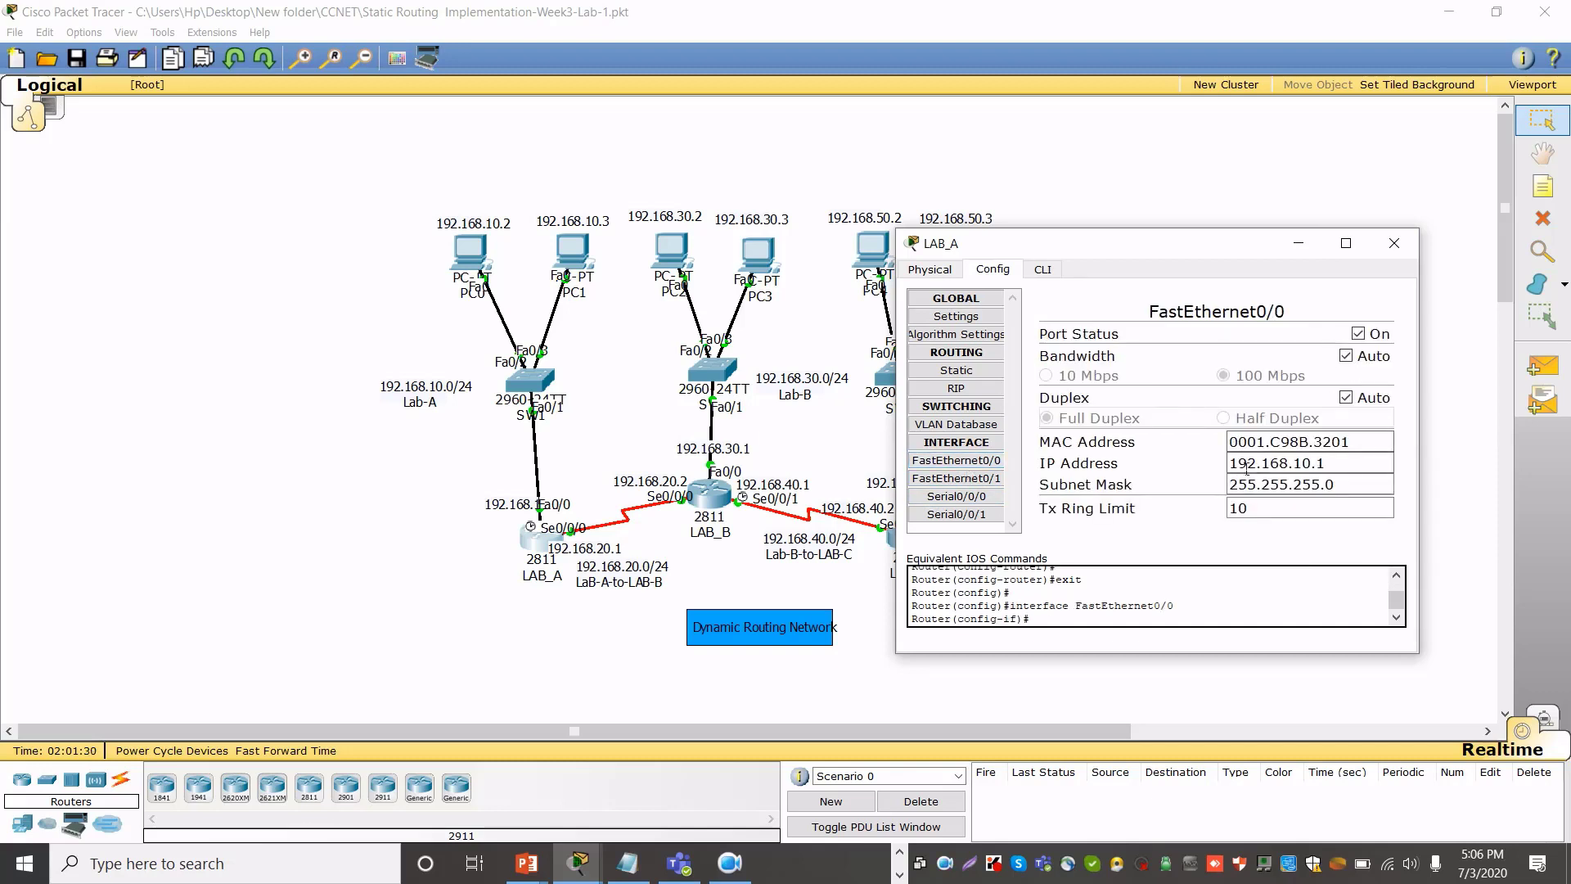
left_click_drag(1229, 463, 1326, 463)
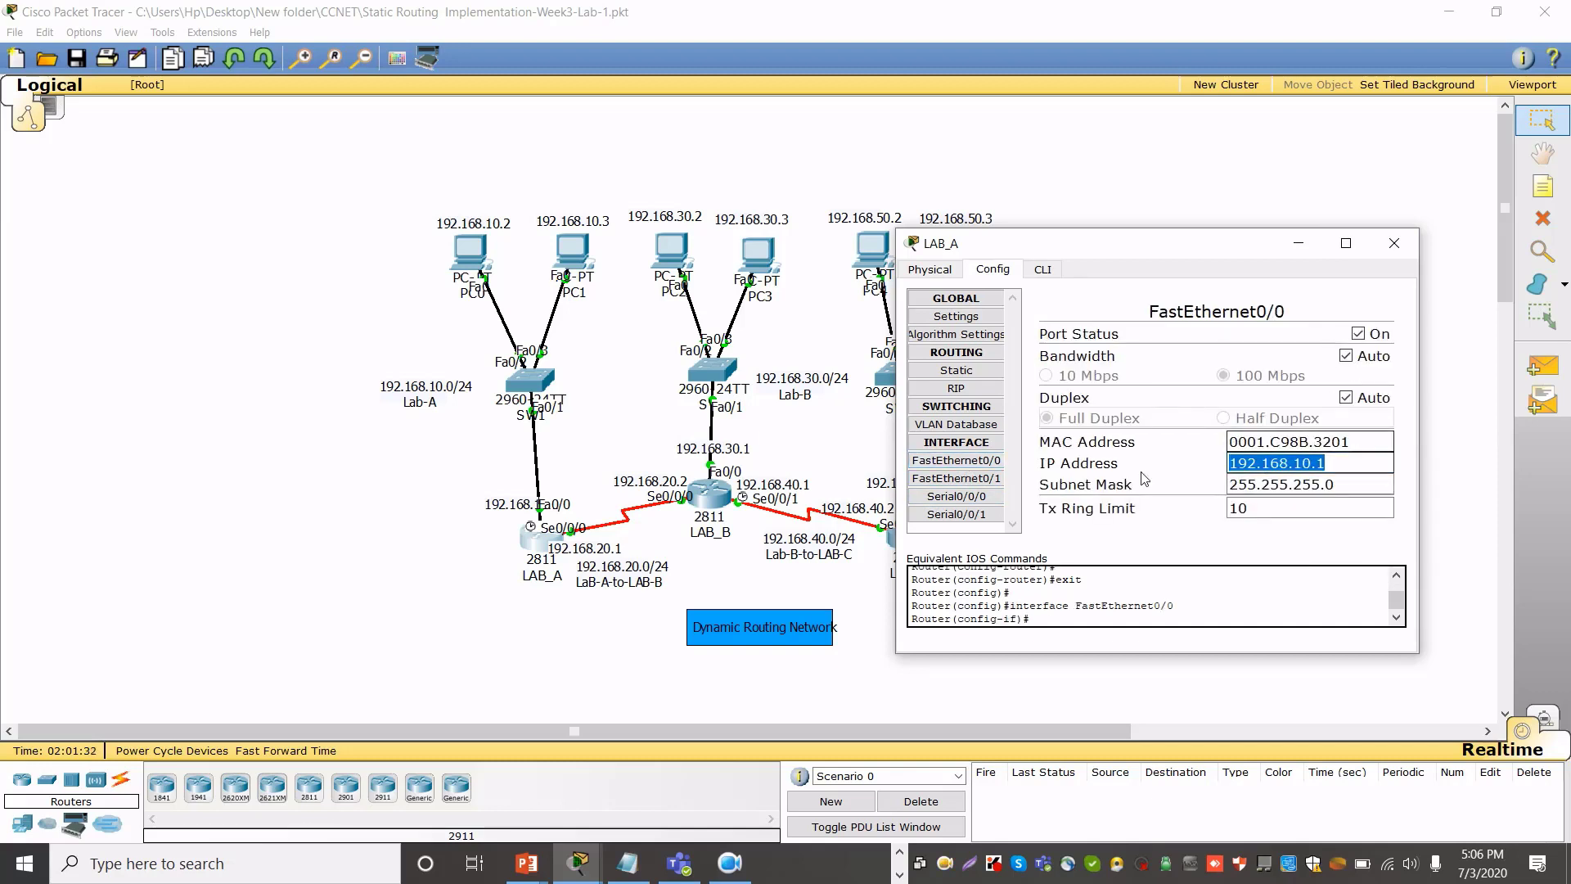
left_click(955, 479)
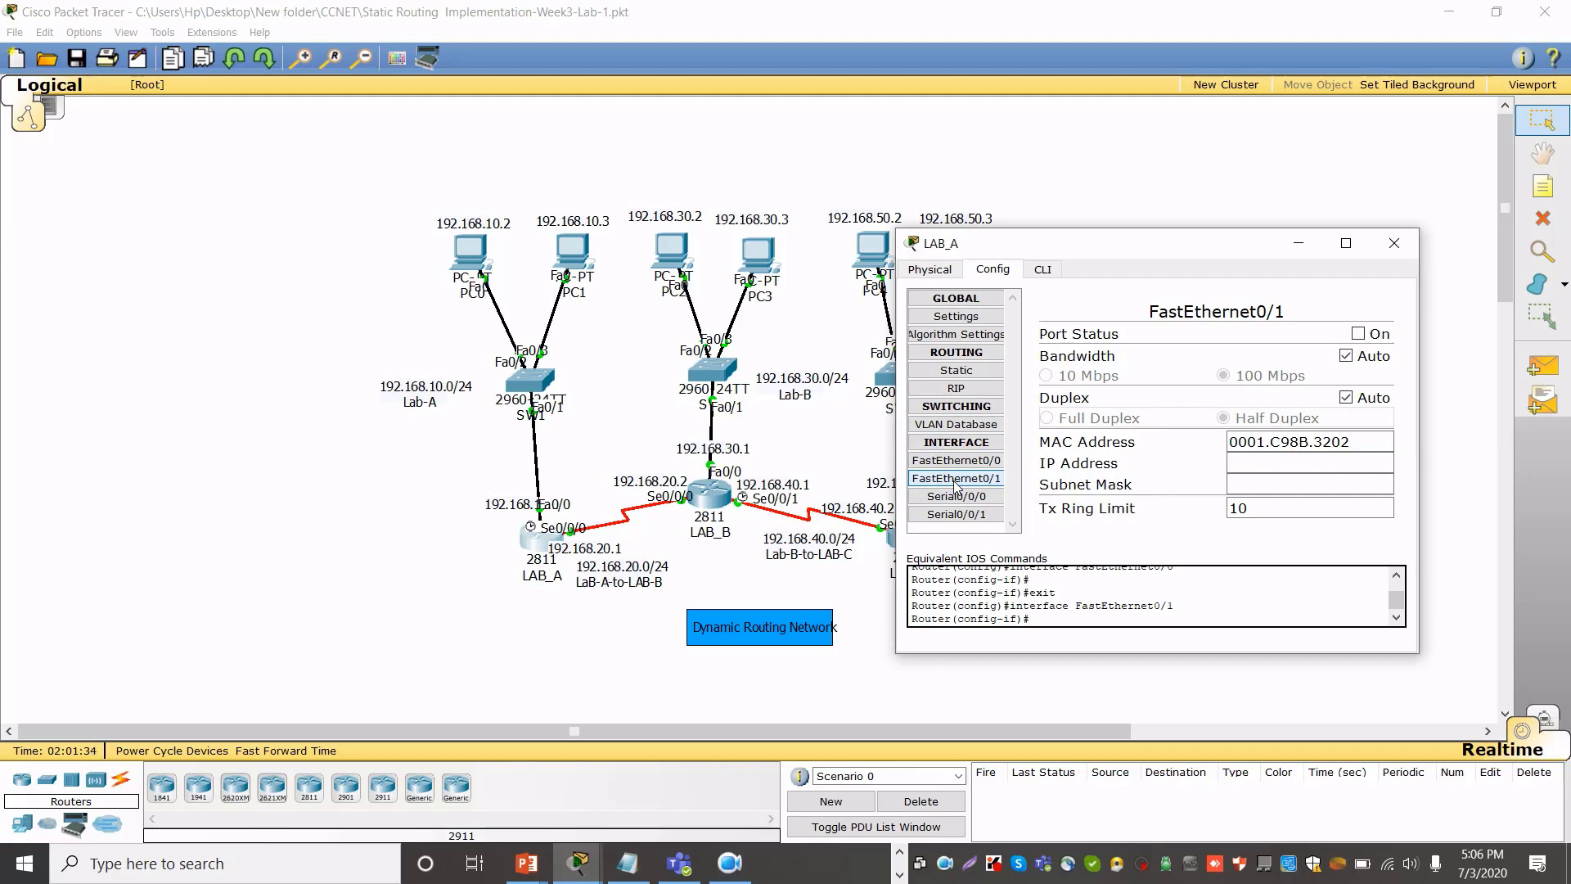
left_click(956, 496)
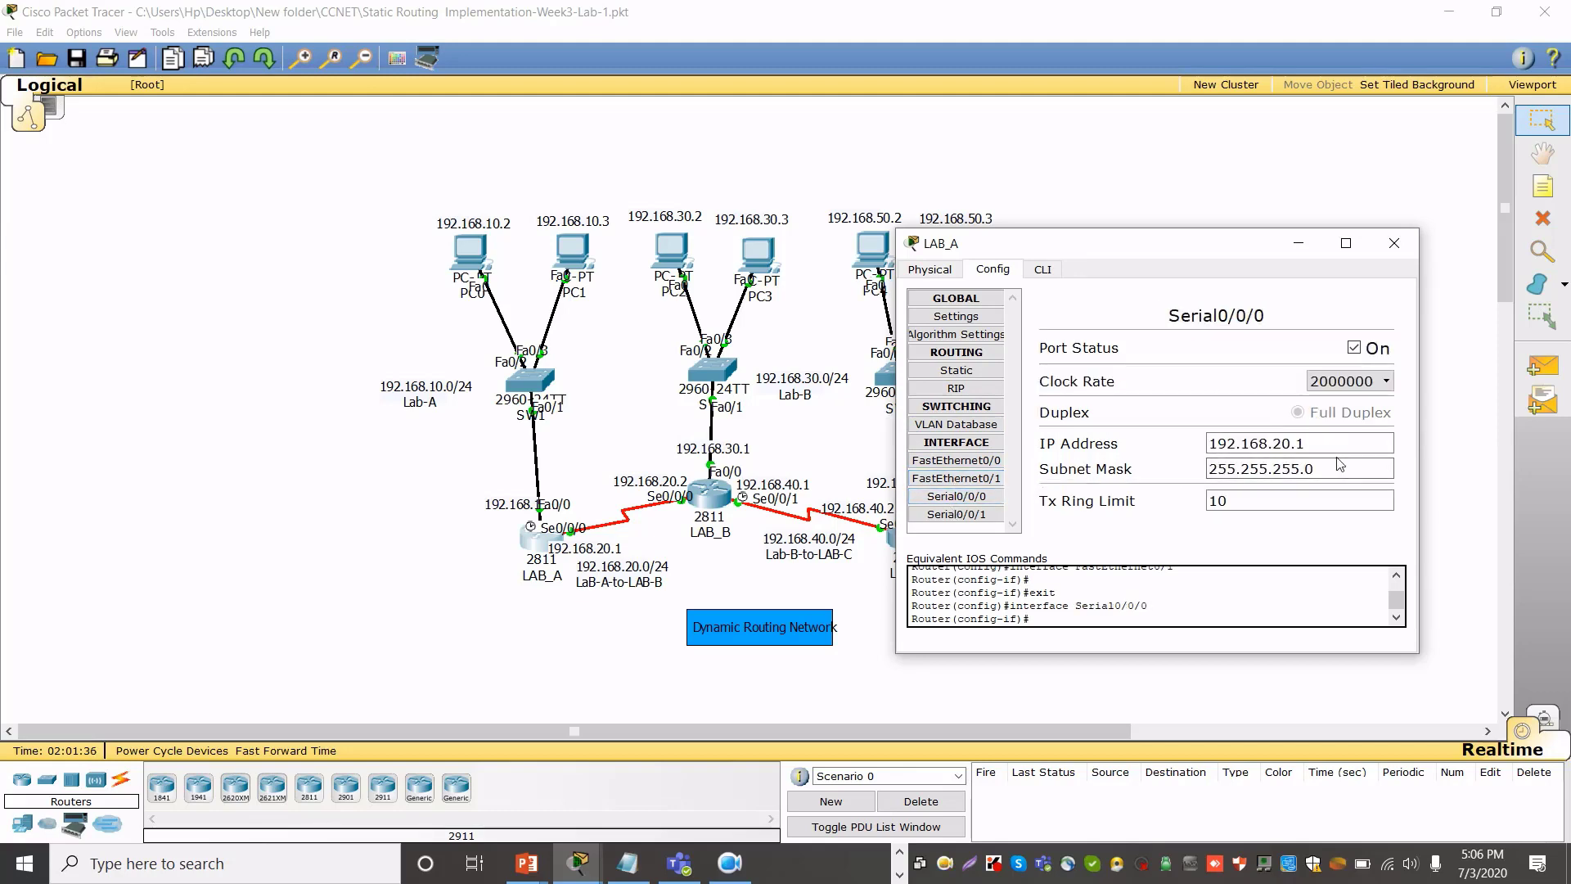
left_click(1396, 242)
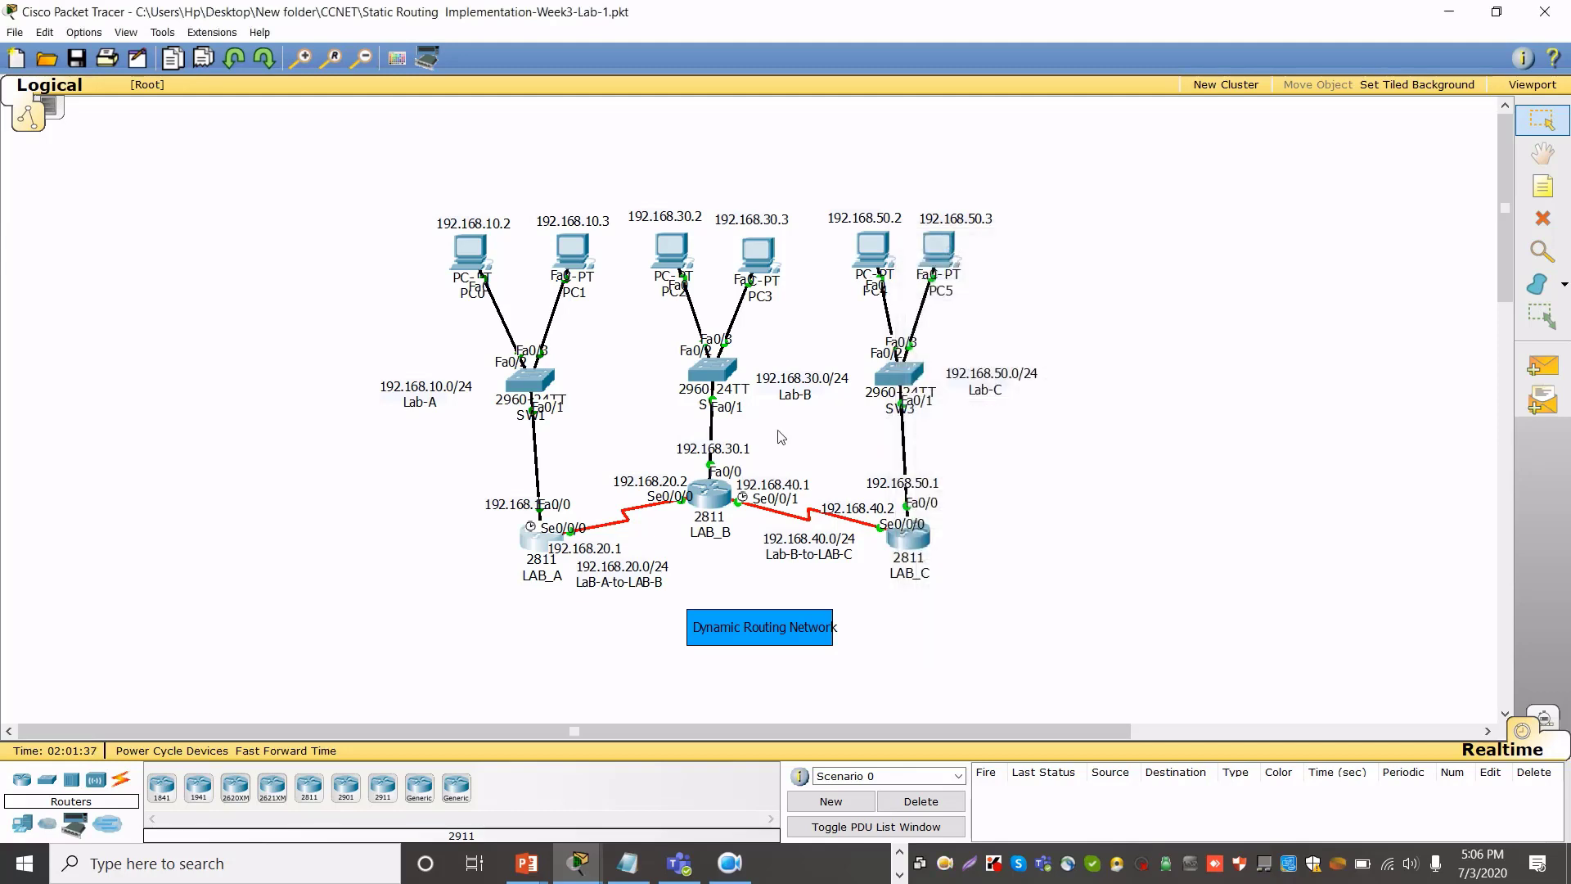
Review the settings of router LAB_B's FastEthernet0/0, FastEthernet0/1 and Serial0/0/0 interfaces
left_click(720, 505)
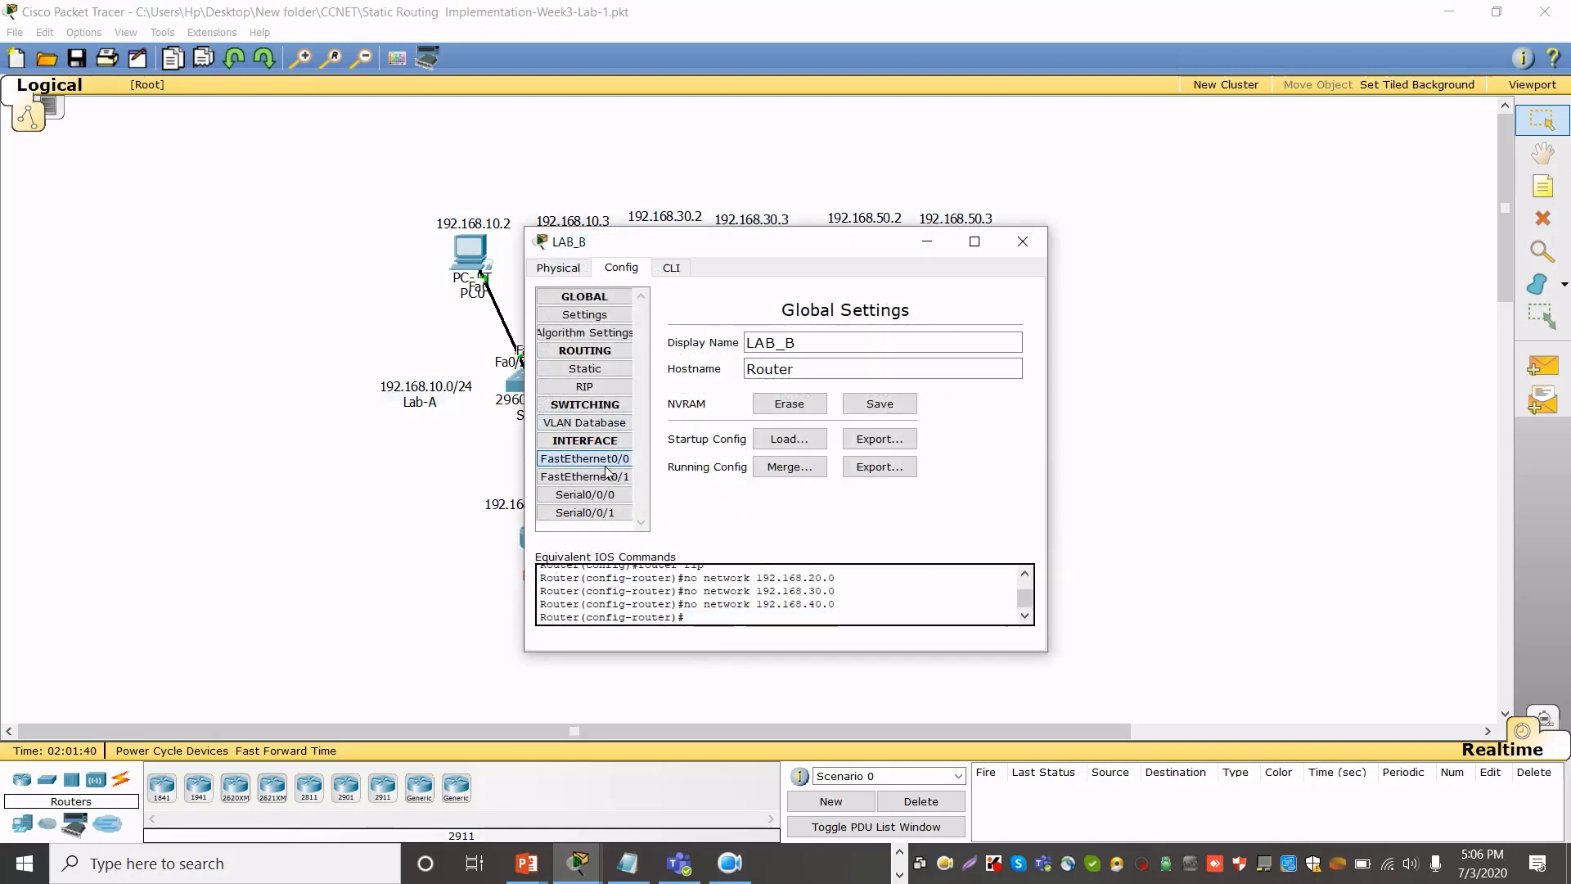
left_click(606, 465)
left_click(578, 477)
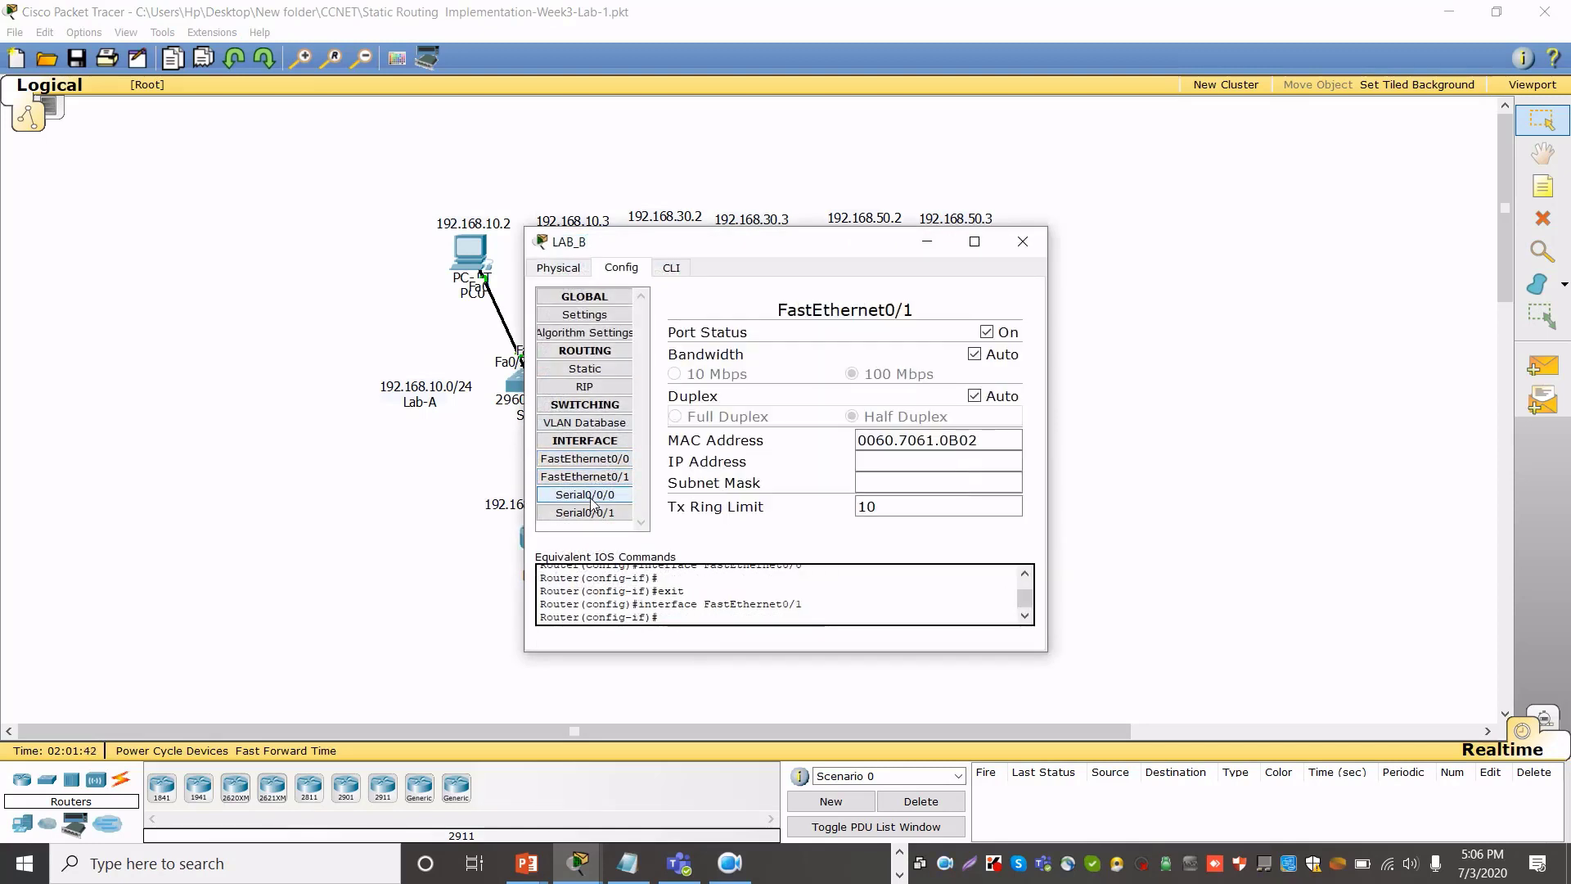
left_click(589, 495)
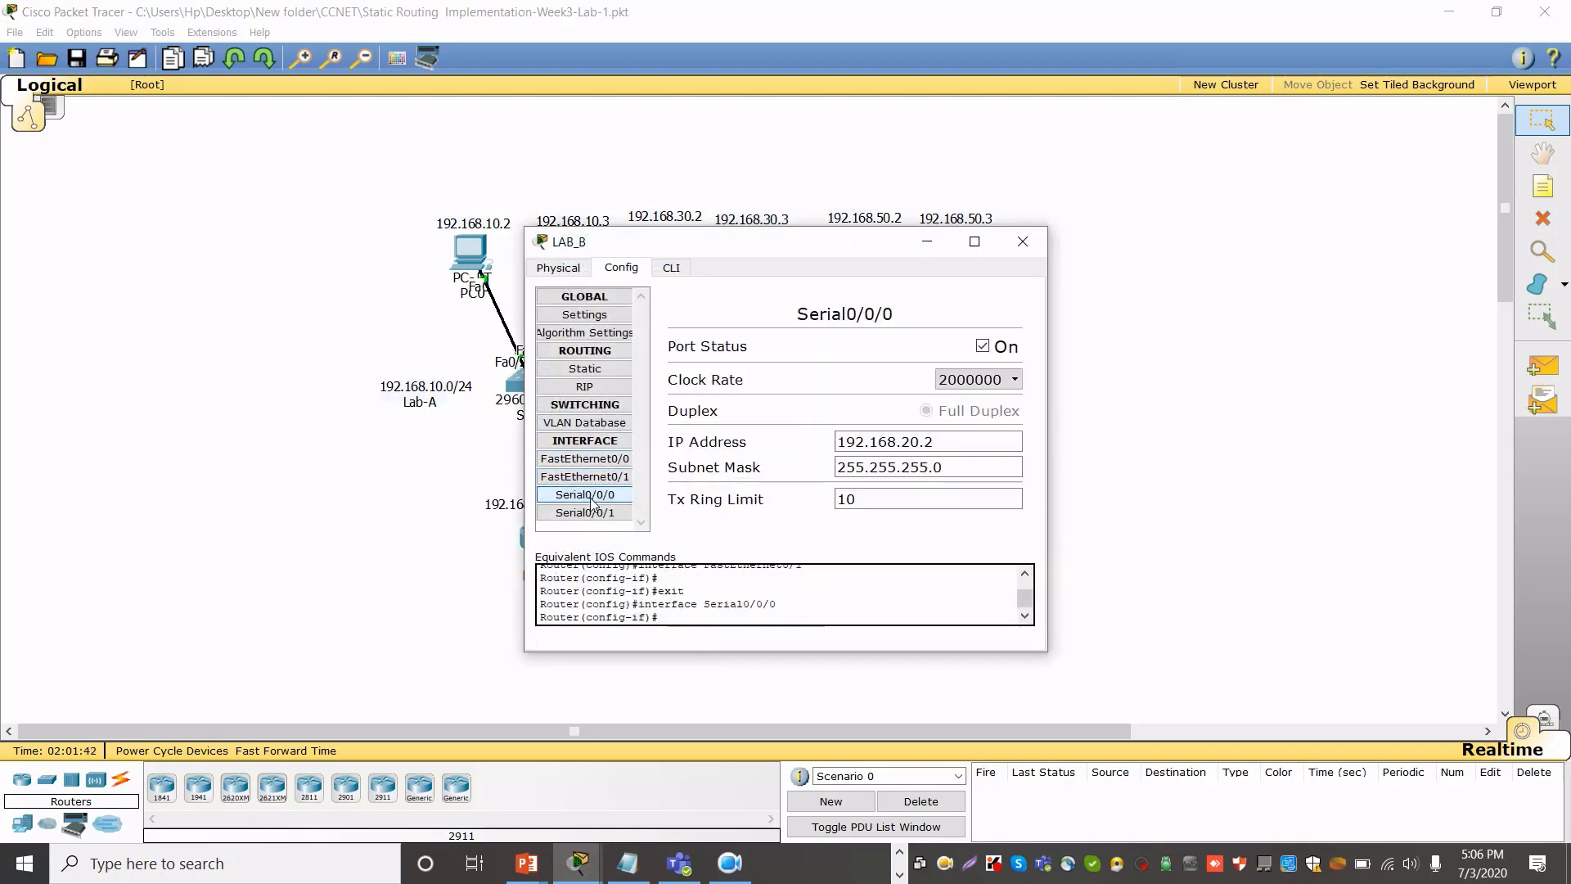
left_click(1029, 243)
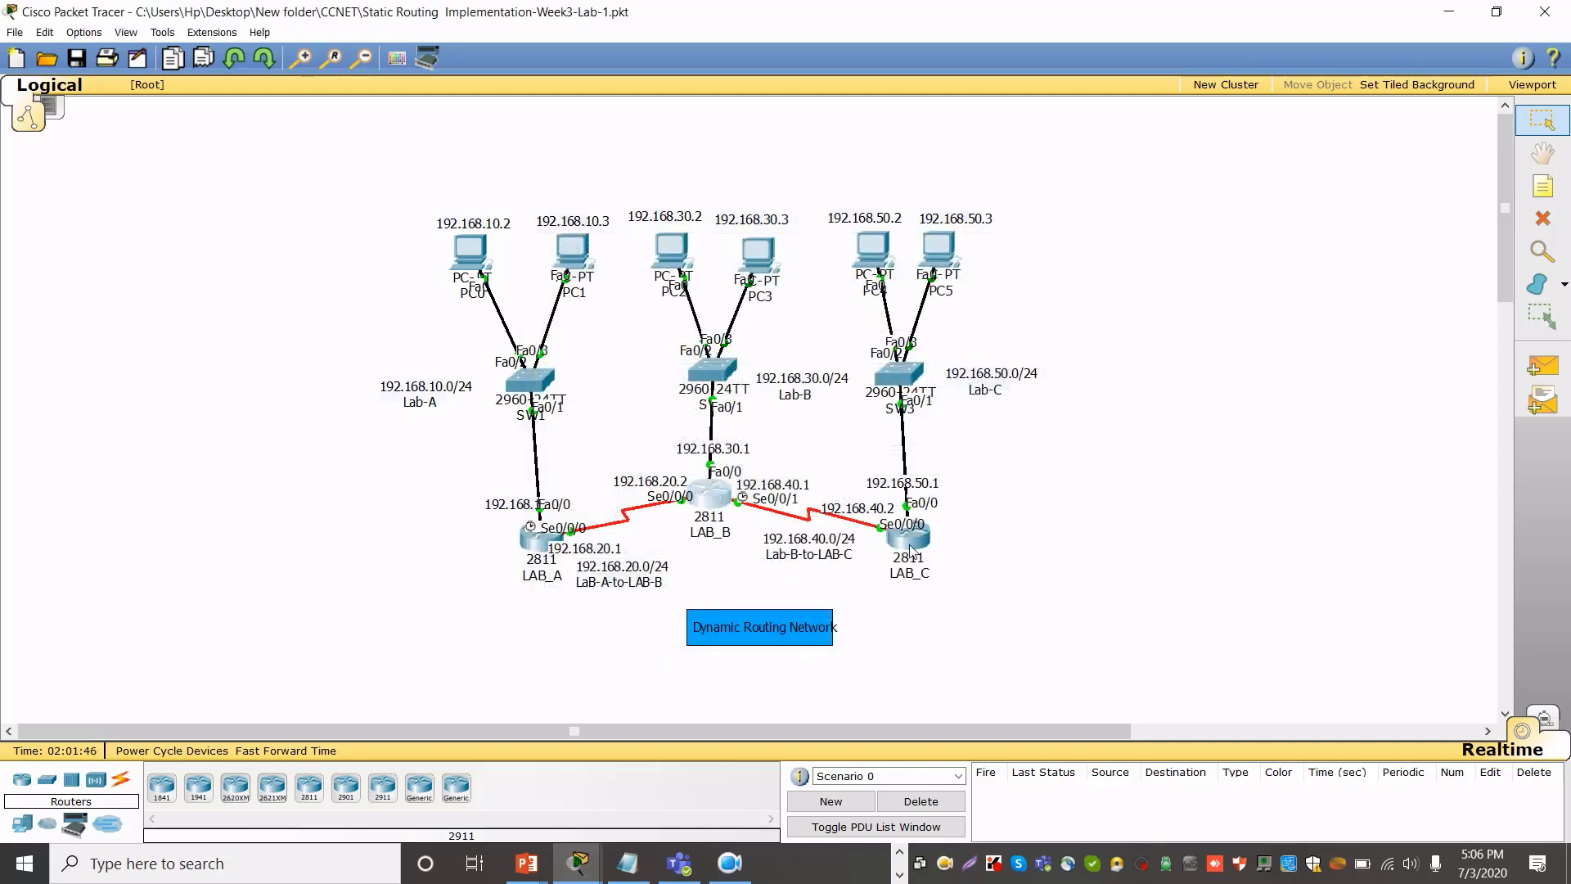
left_click_drag(911, 548, 907, 546)
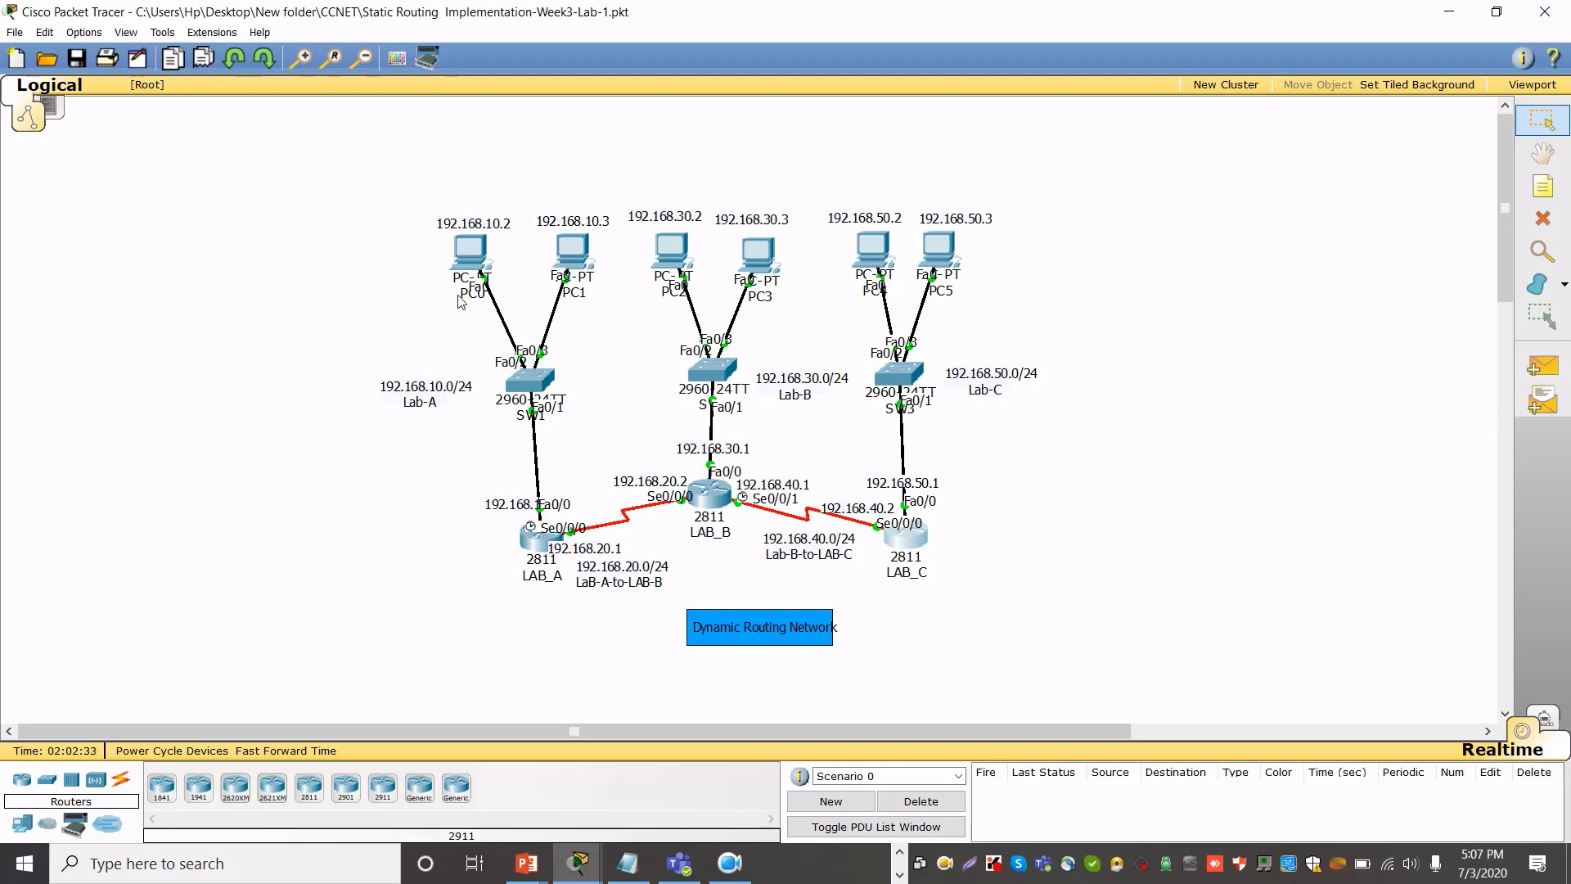
left_click_drag(291, 195, 1115, 660)
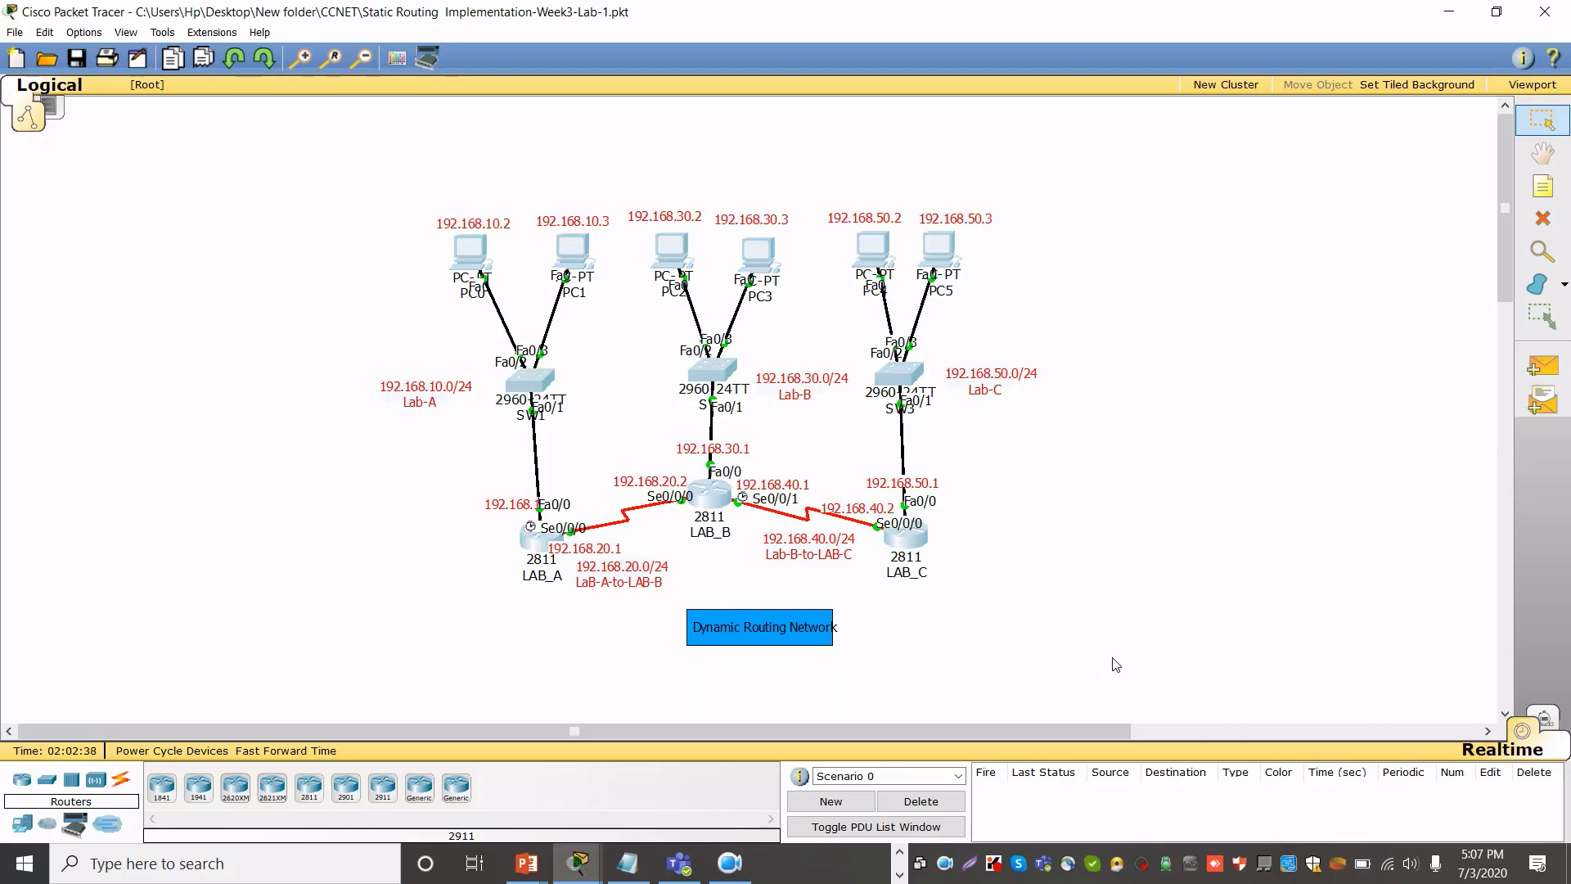
left_click(931, 653)
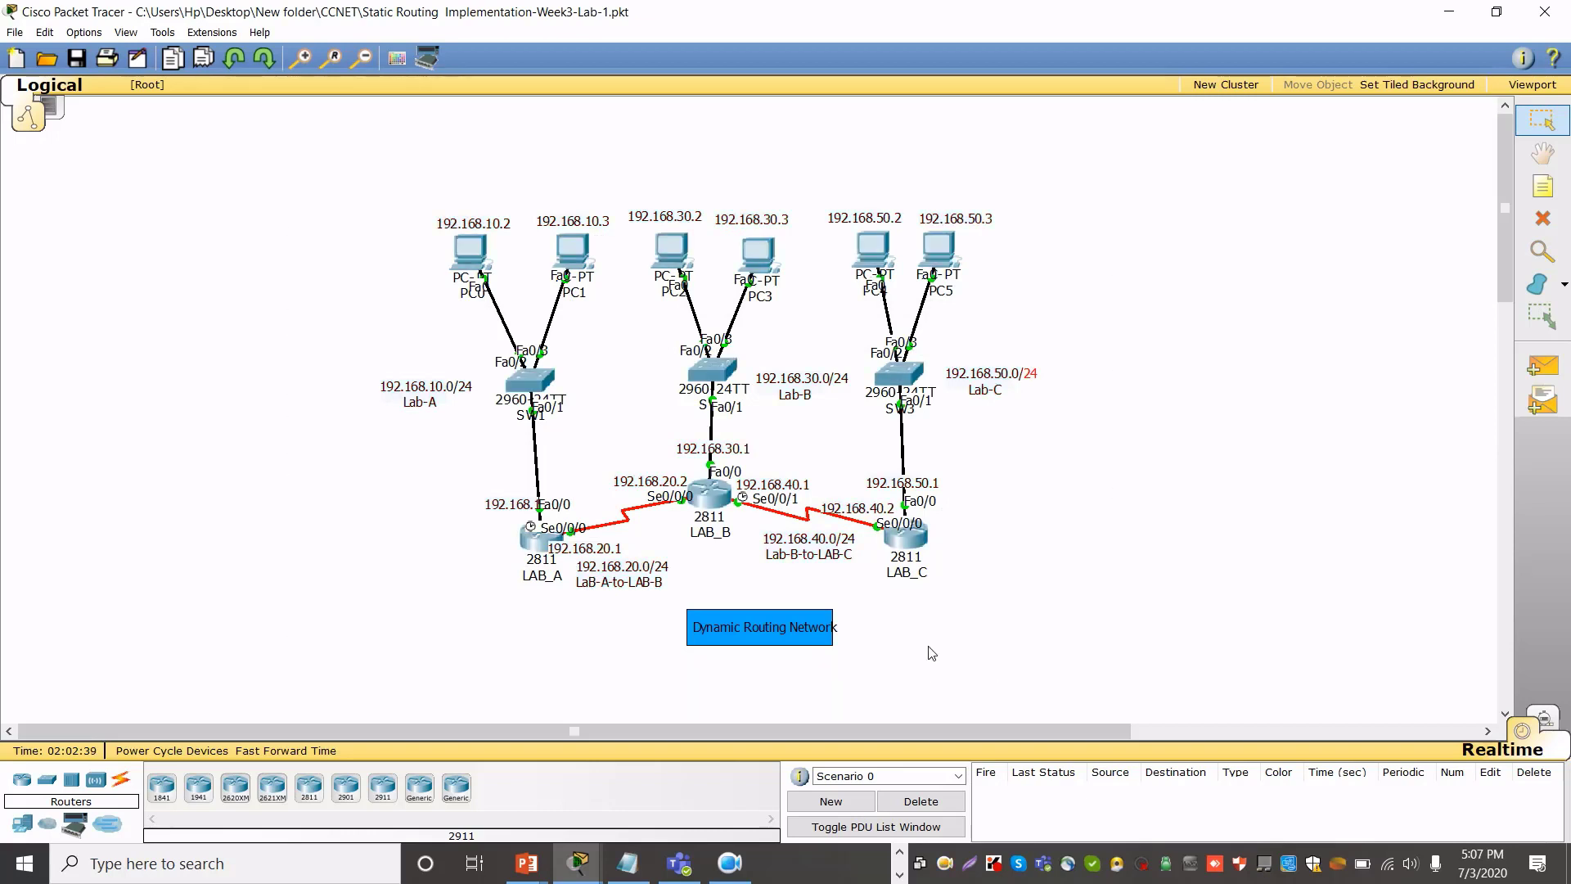
Open LAB_A's command line beside the topology and exit interface configuration mode to global configuration mode
left_click(536, 536)
left_click_drag(634, 243, 1008, 169)
left_click(1041, 195)
key("Return")
key("Return")
key("Return")
key("Return")
key("Return")
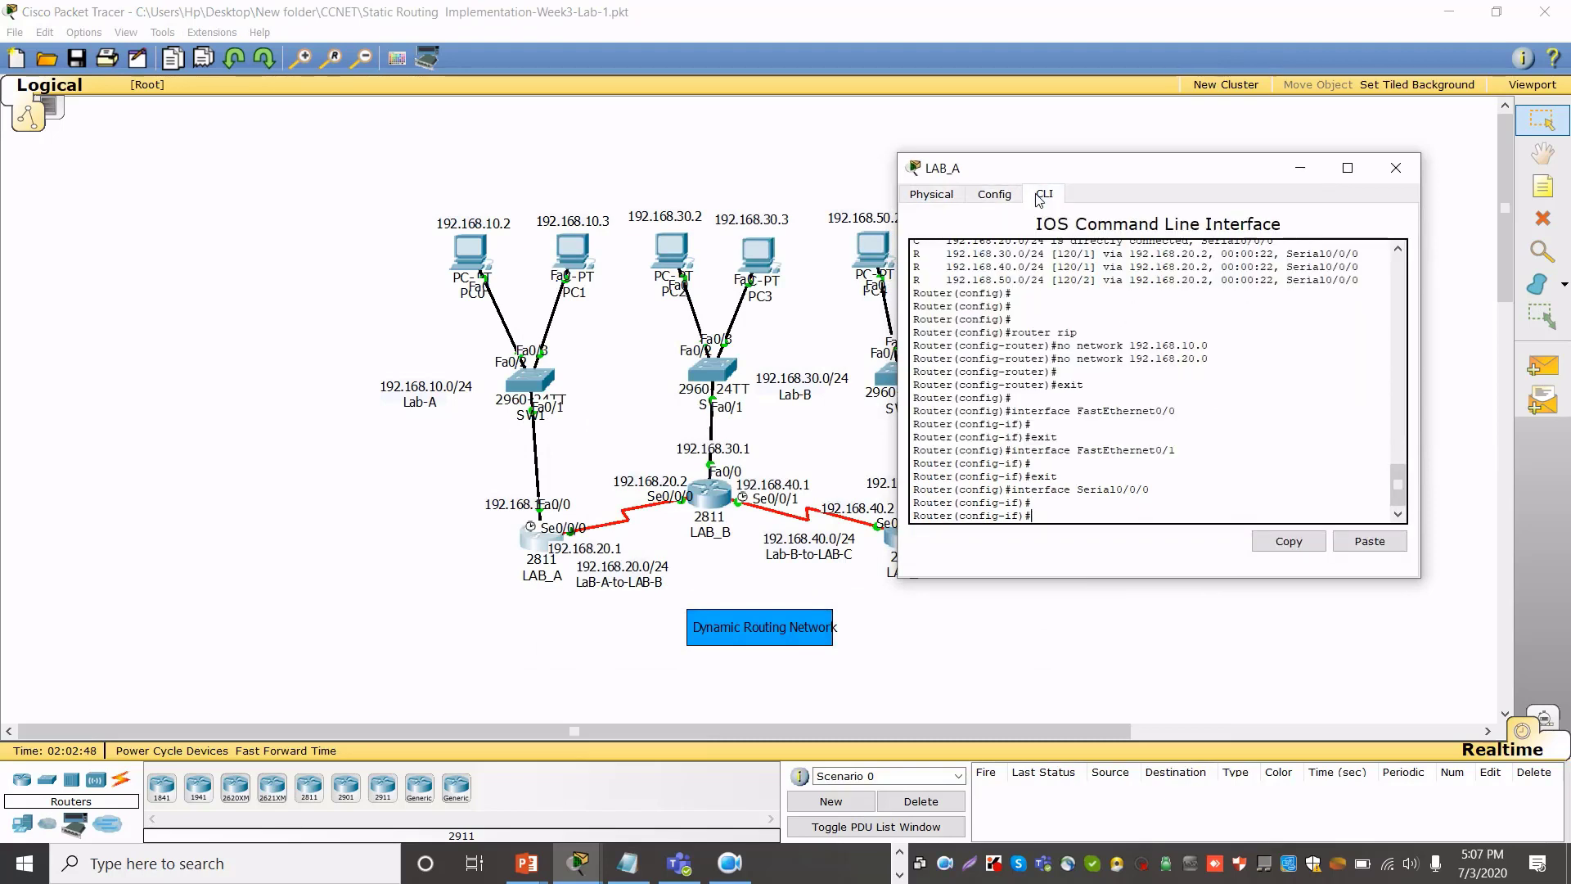
type("exi")
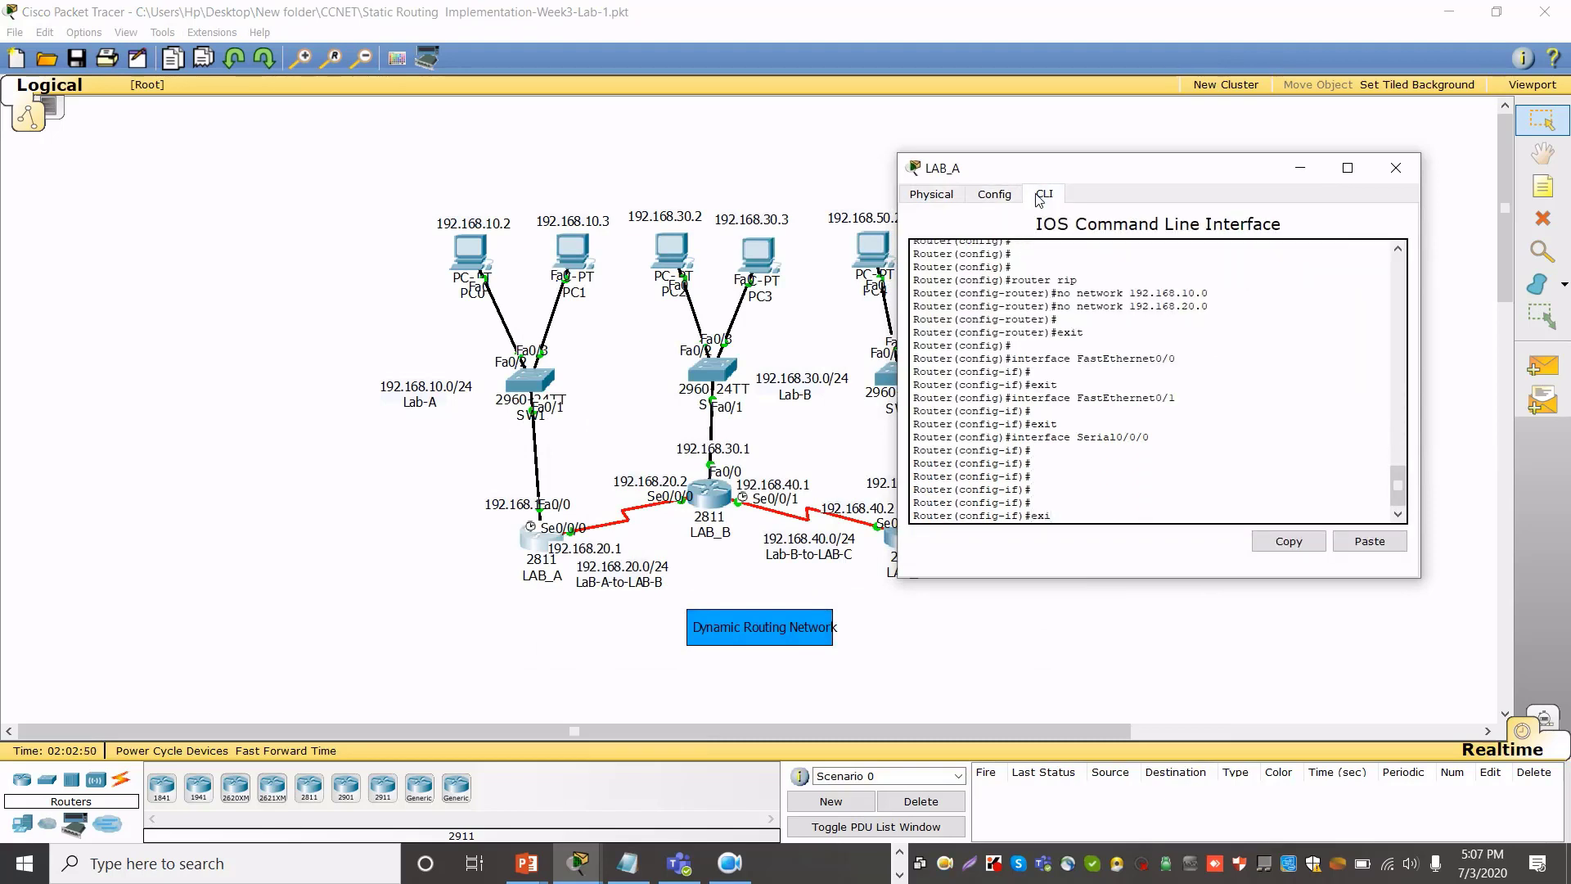
type("t")
key("Return")
key("Return")
key("Return")
key("Return")
Display LAB_A's routing table with "do sh ip route" and examine its directly connected networks
type("do sh")
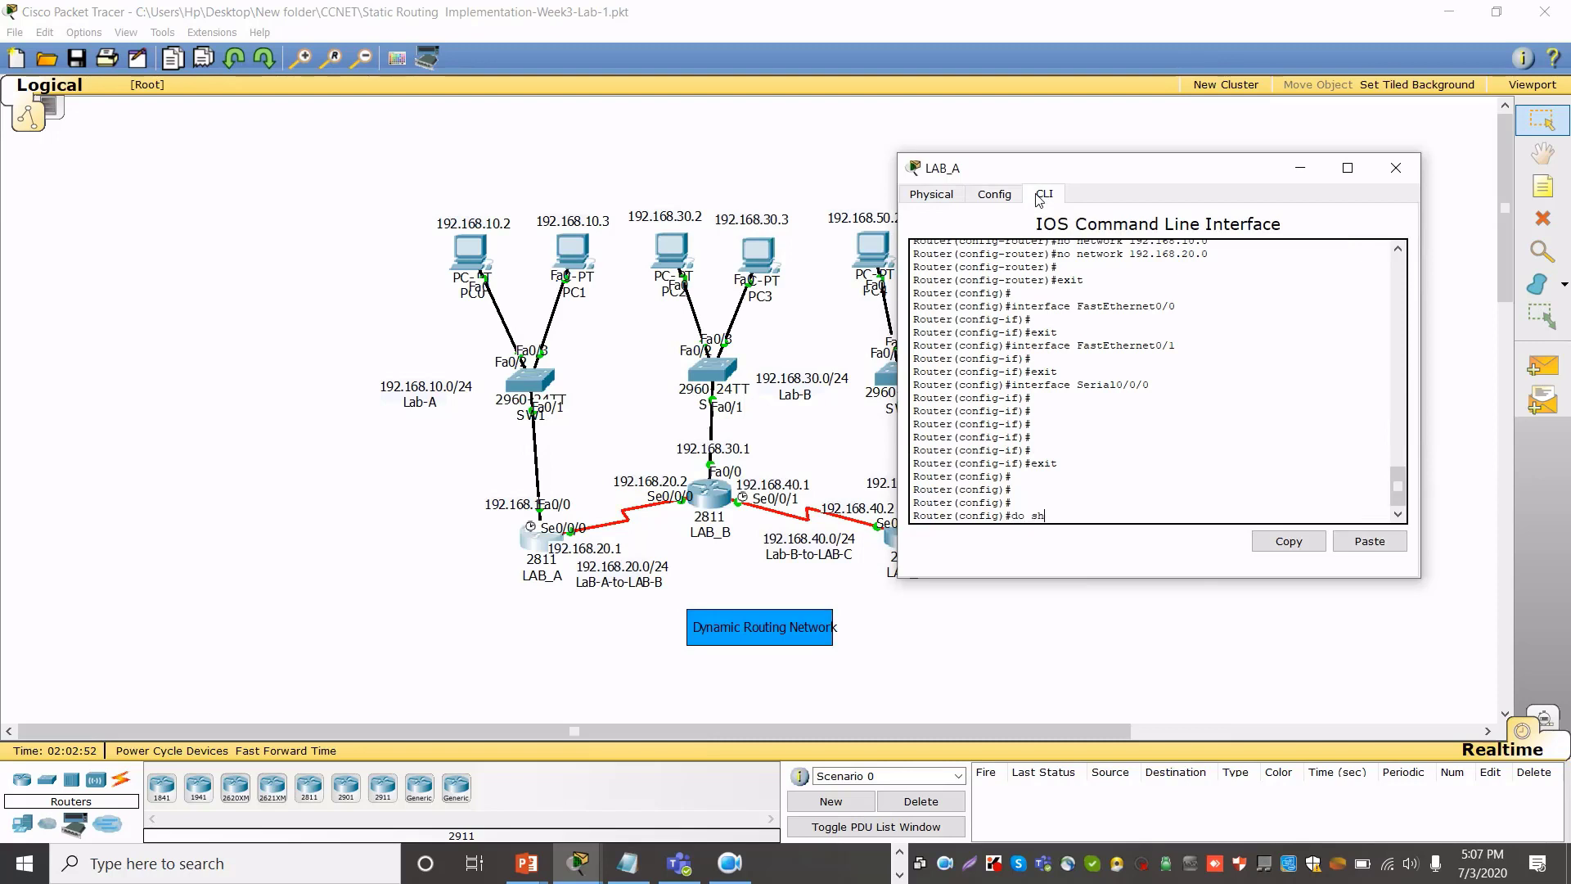
type(" ip route")
key("Return")
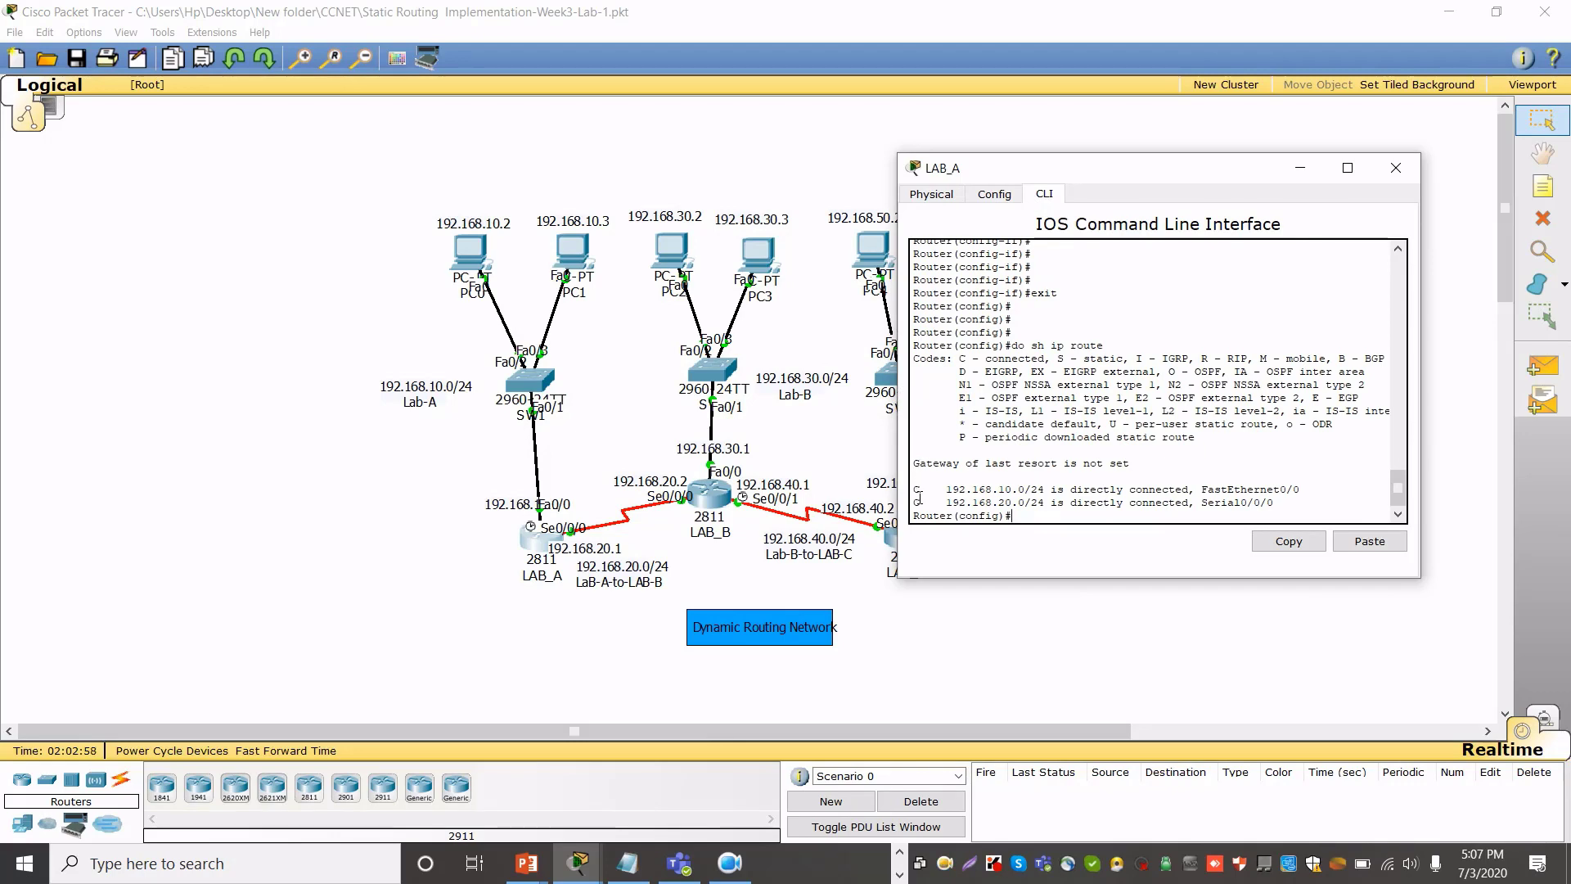
left_click_drag(918, 486, 1303, 512)
left_click(1303, 513)
left_click_drag(1129, 174, 1058, 148)
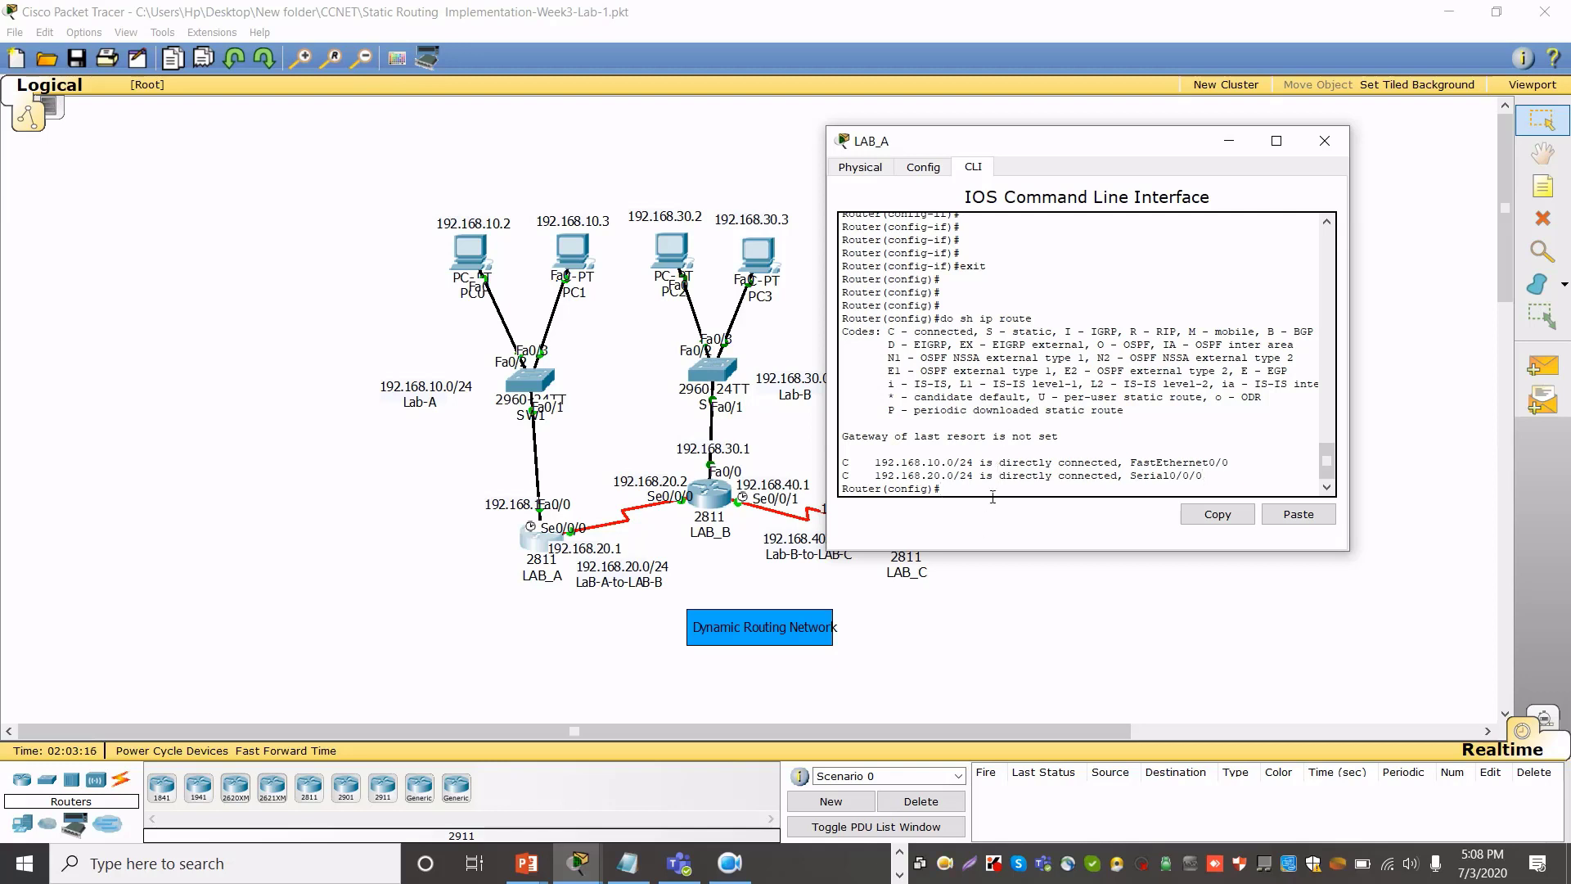
Begin a default route on LAB_A with "ip route 0.0.0.0 0.0.0.0" and list the options for the forwarding target
type("ip route 0.0.0.0 0.0.")
type("?")
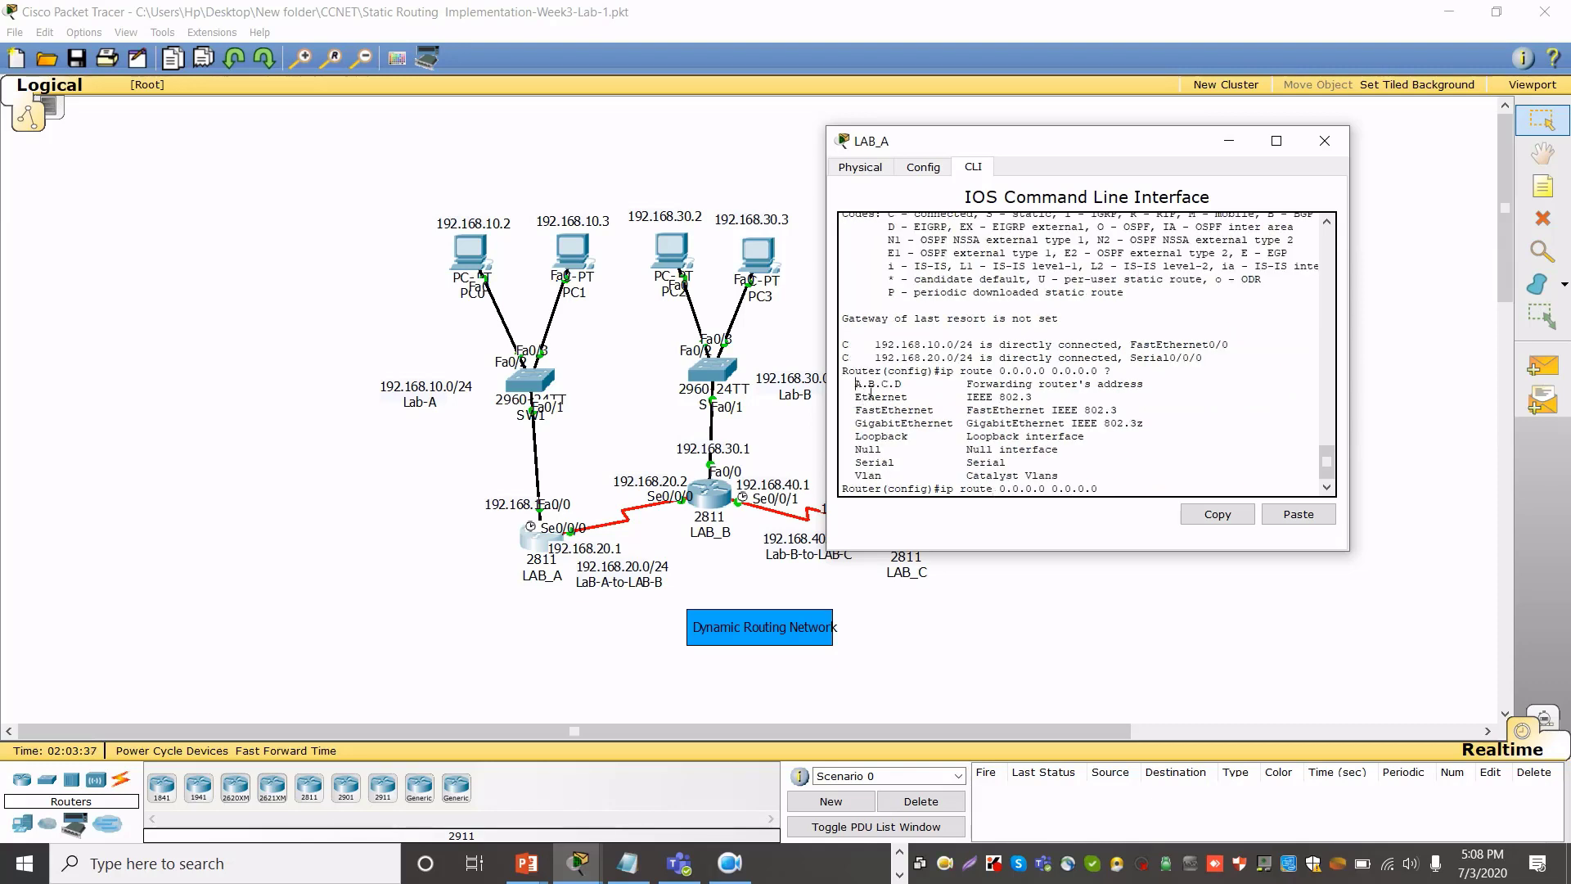
left_click_drag(855, 385, 1198, 397)
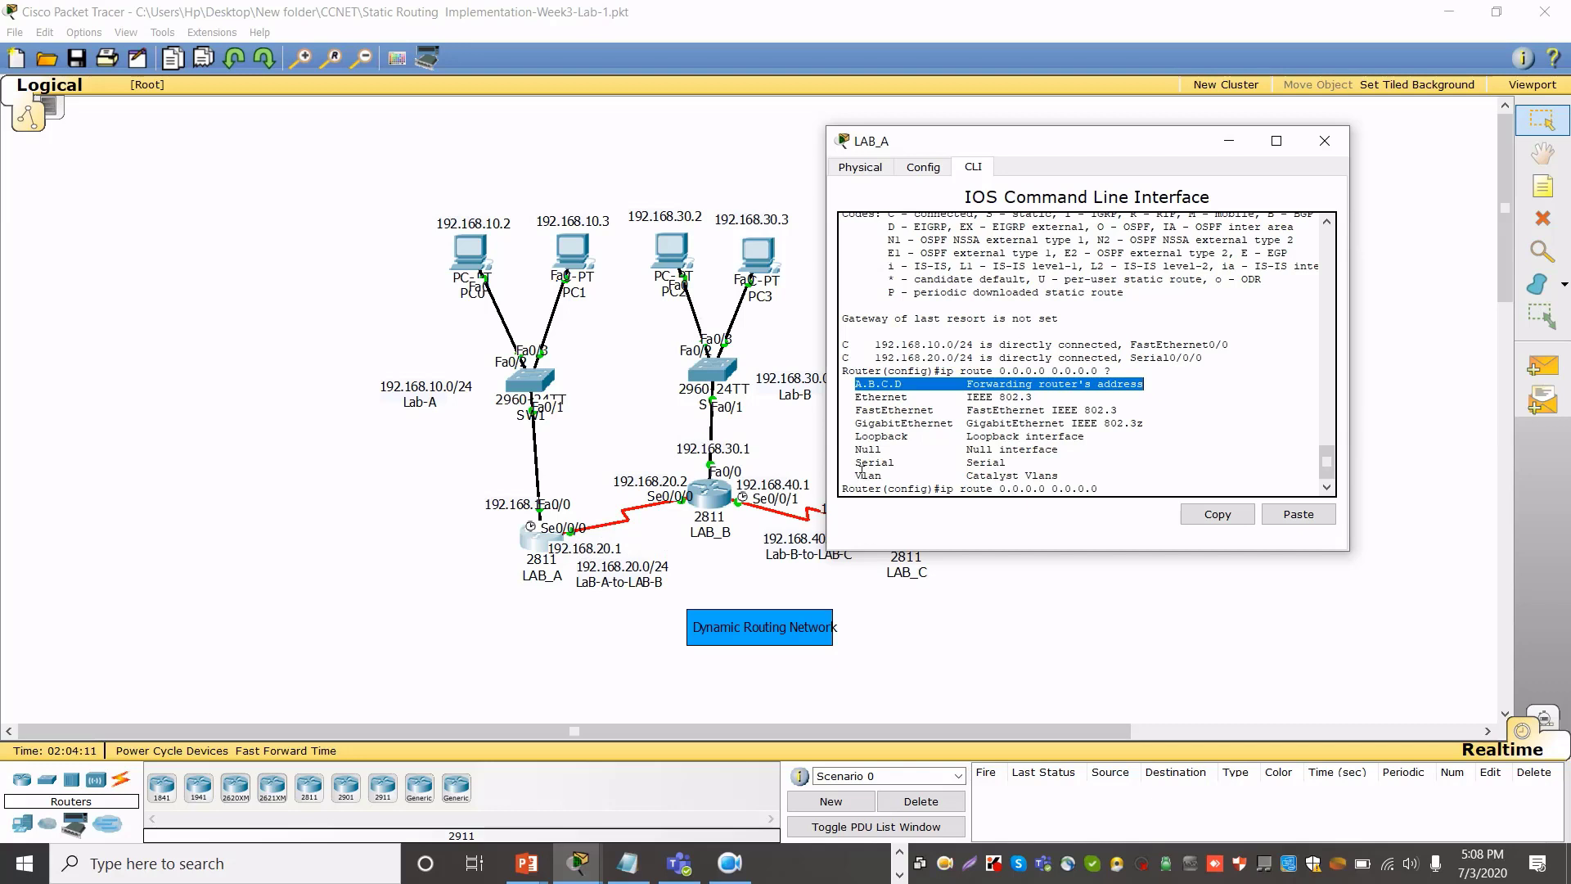
left_click(861, 470)
left_click_drag(861, 470, 924, 463)
left_click(1163, 498)
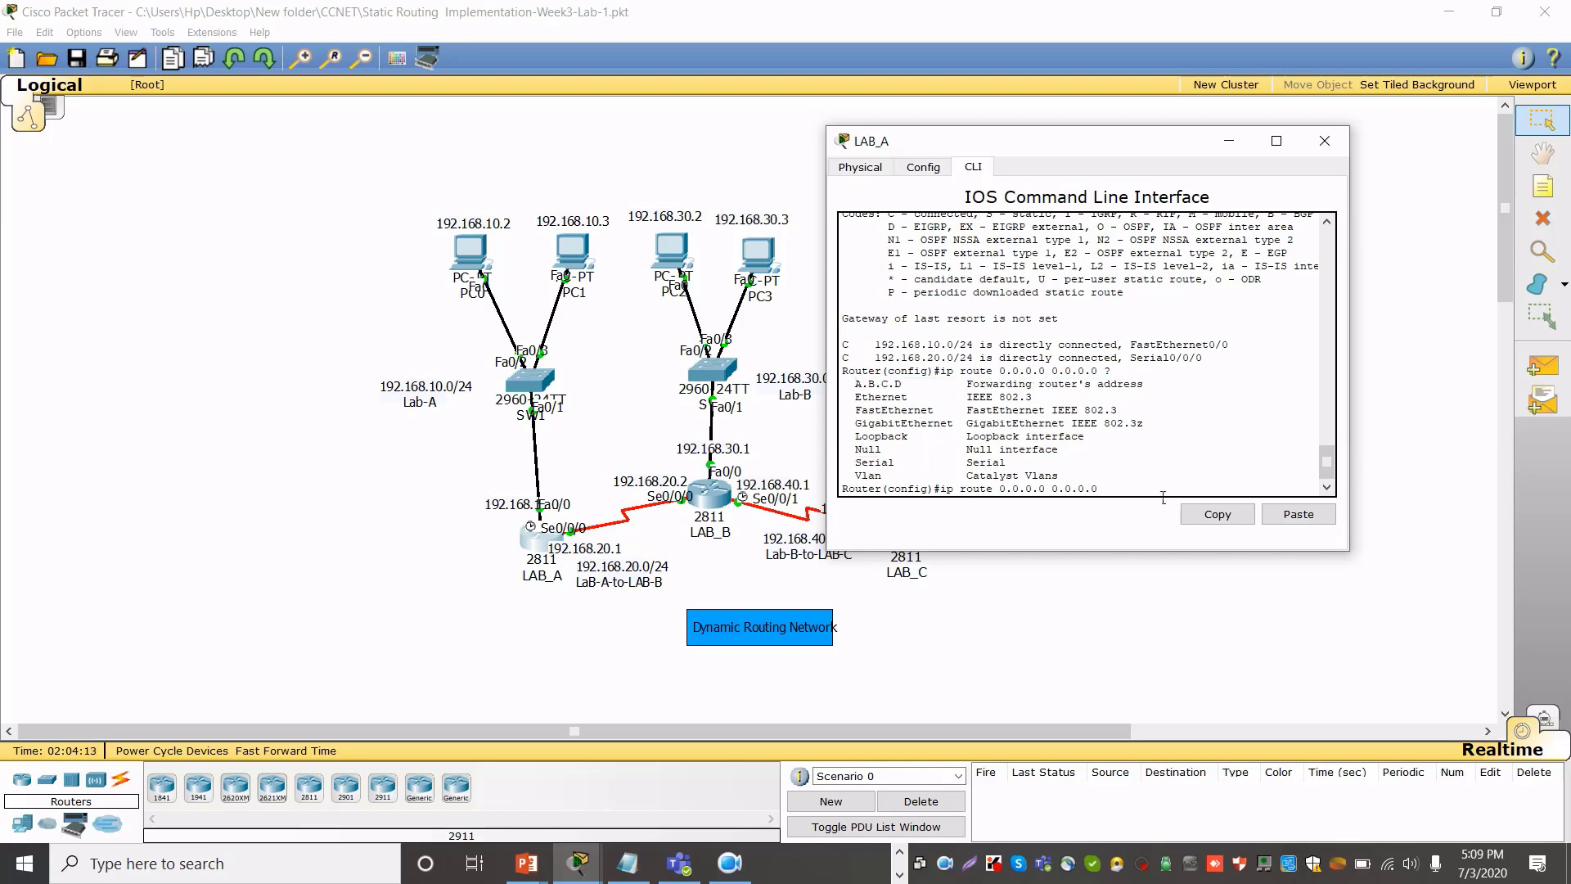
Complete LAB_A's default route with 192.168.20.2 as the next-hop address
type("se")
key("BackSpace")
key("BackSpace")
type(".168.20")
key("Return")
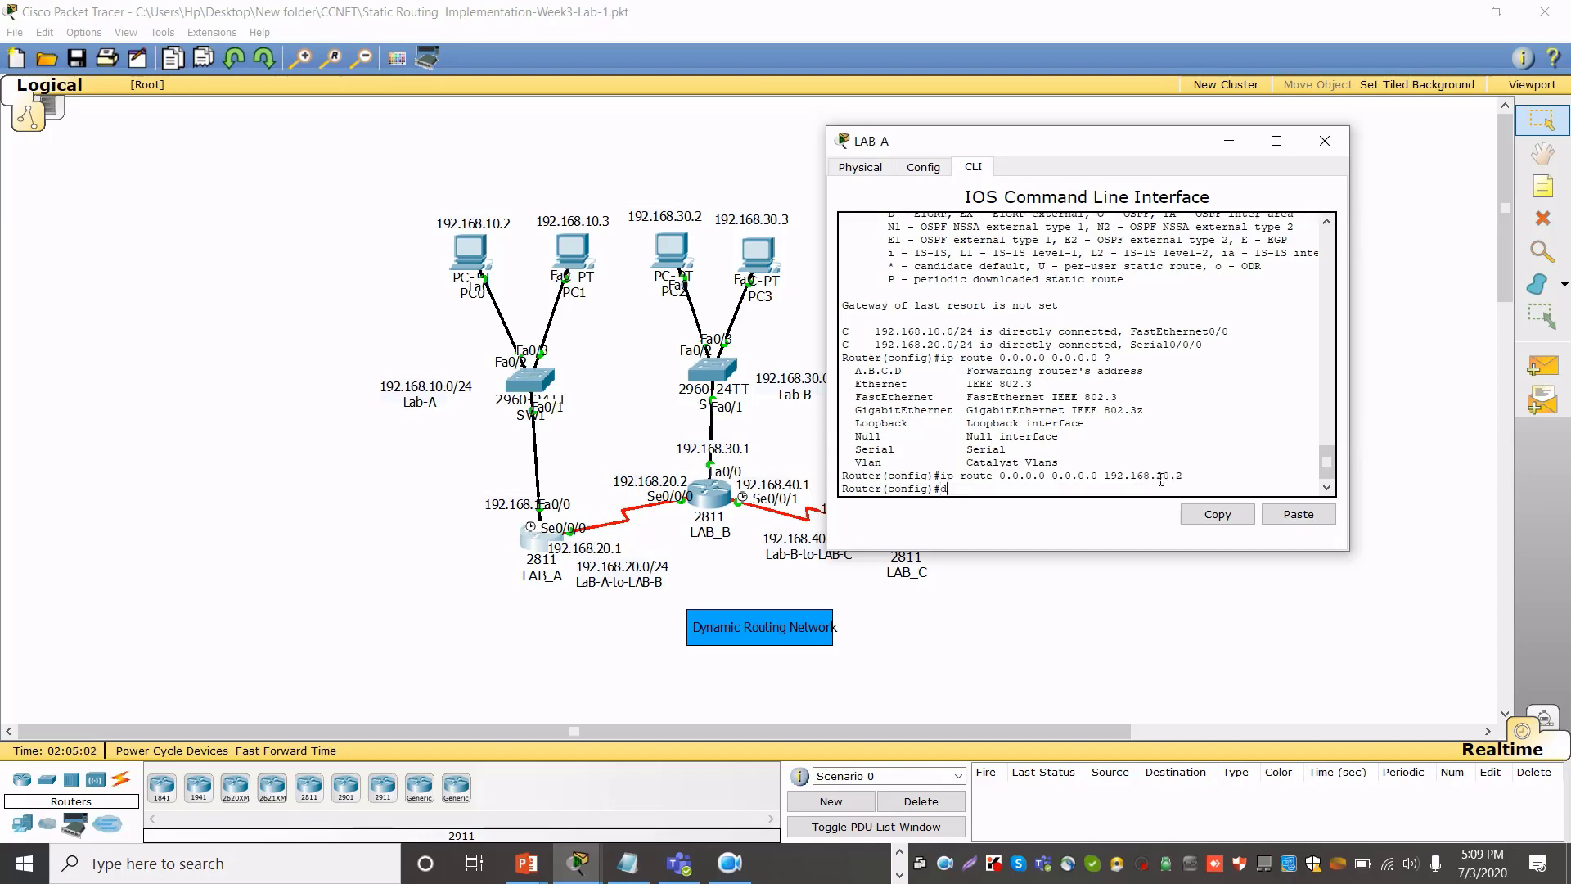
Save LAB_A's running configuration with "do wr"
type("do wr")
key("Return")
key("Return")
key("Return")
key("Return")
key("Return")
key("Return")
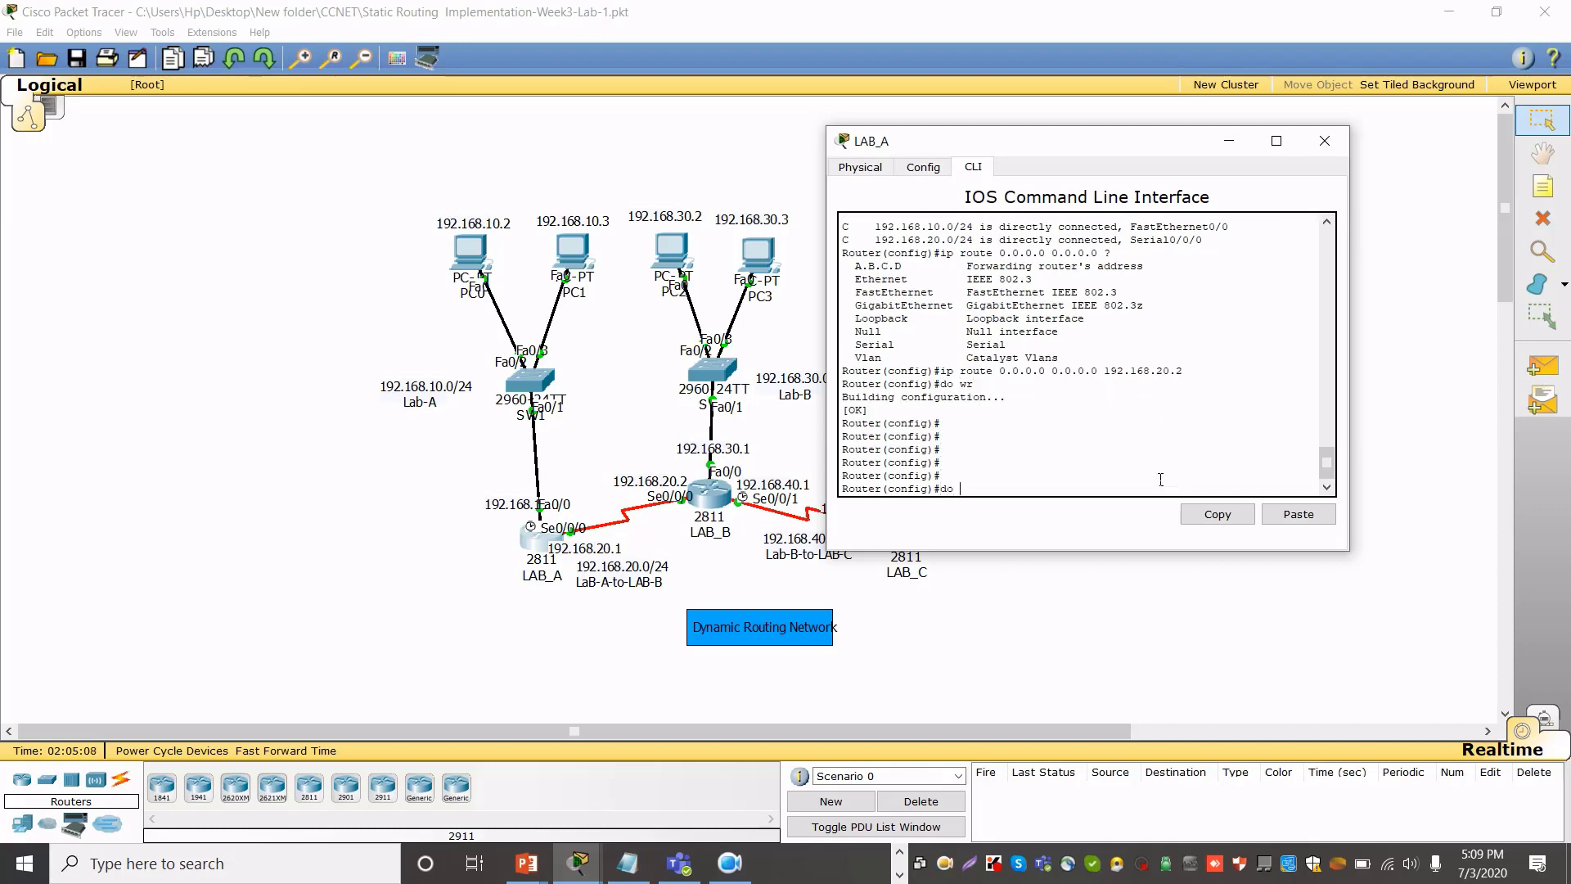
Display LAB_A's routing table again with "do sh ip route" and examine the default route entry
type("do sh ip route")
key("Return")
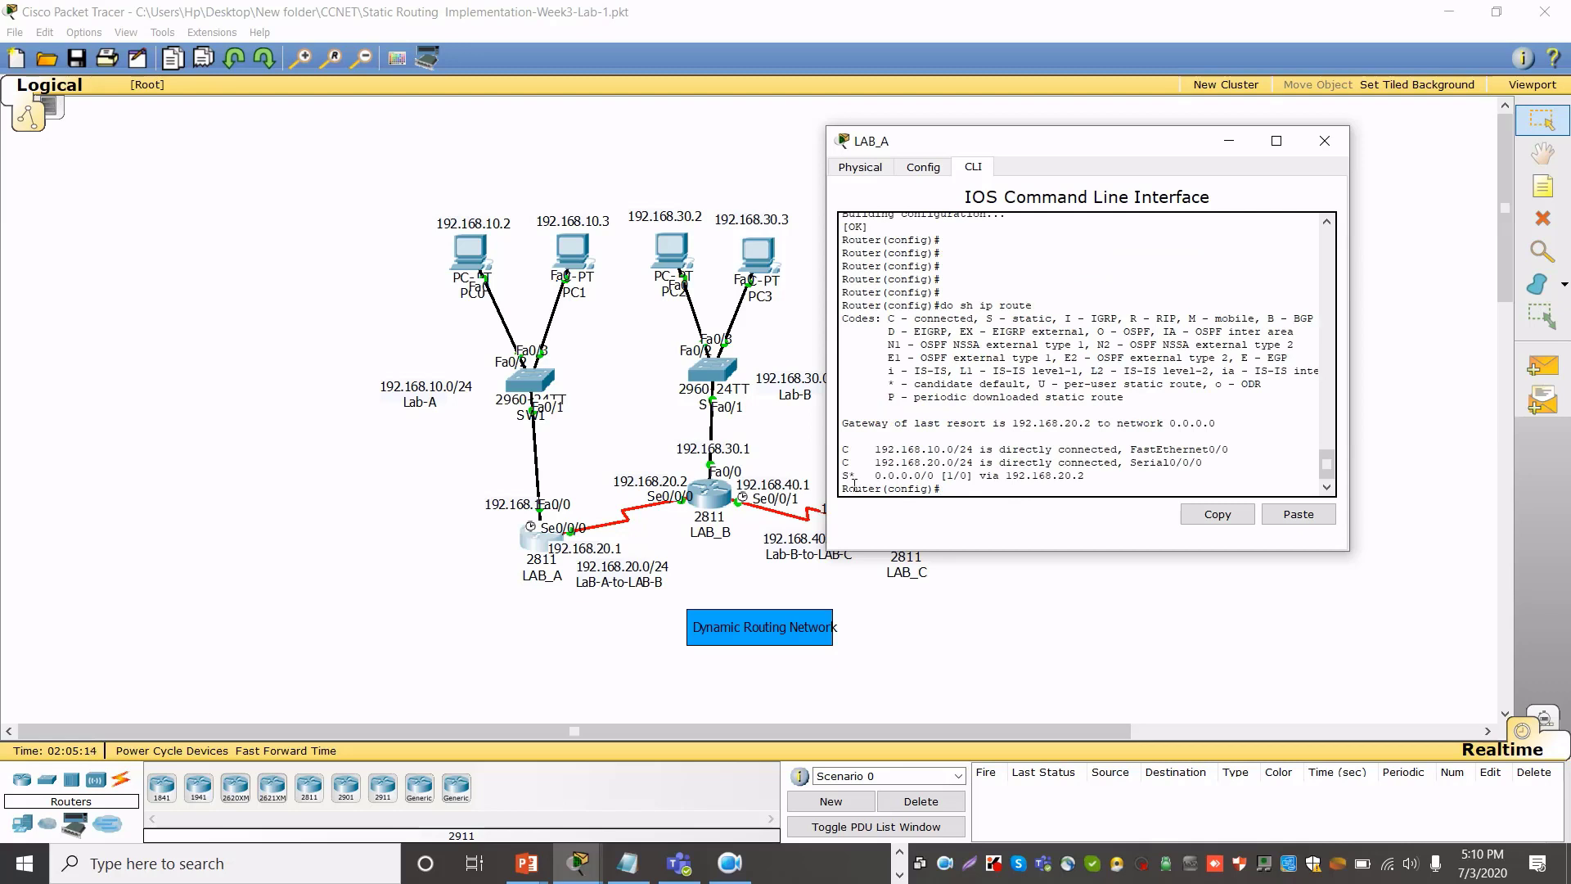
left_click_drag(848, 483, 1126, 485)
left_click(1094, 484)
left_click(847, 483)
left_click(1125, 485)
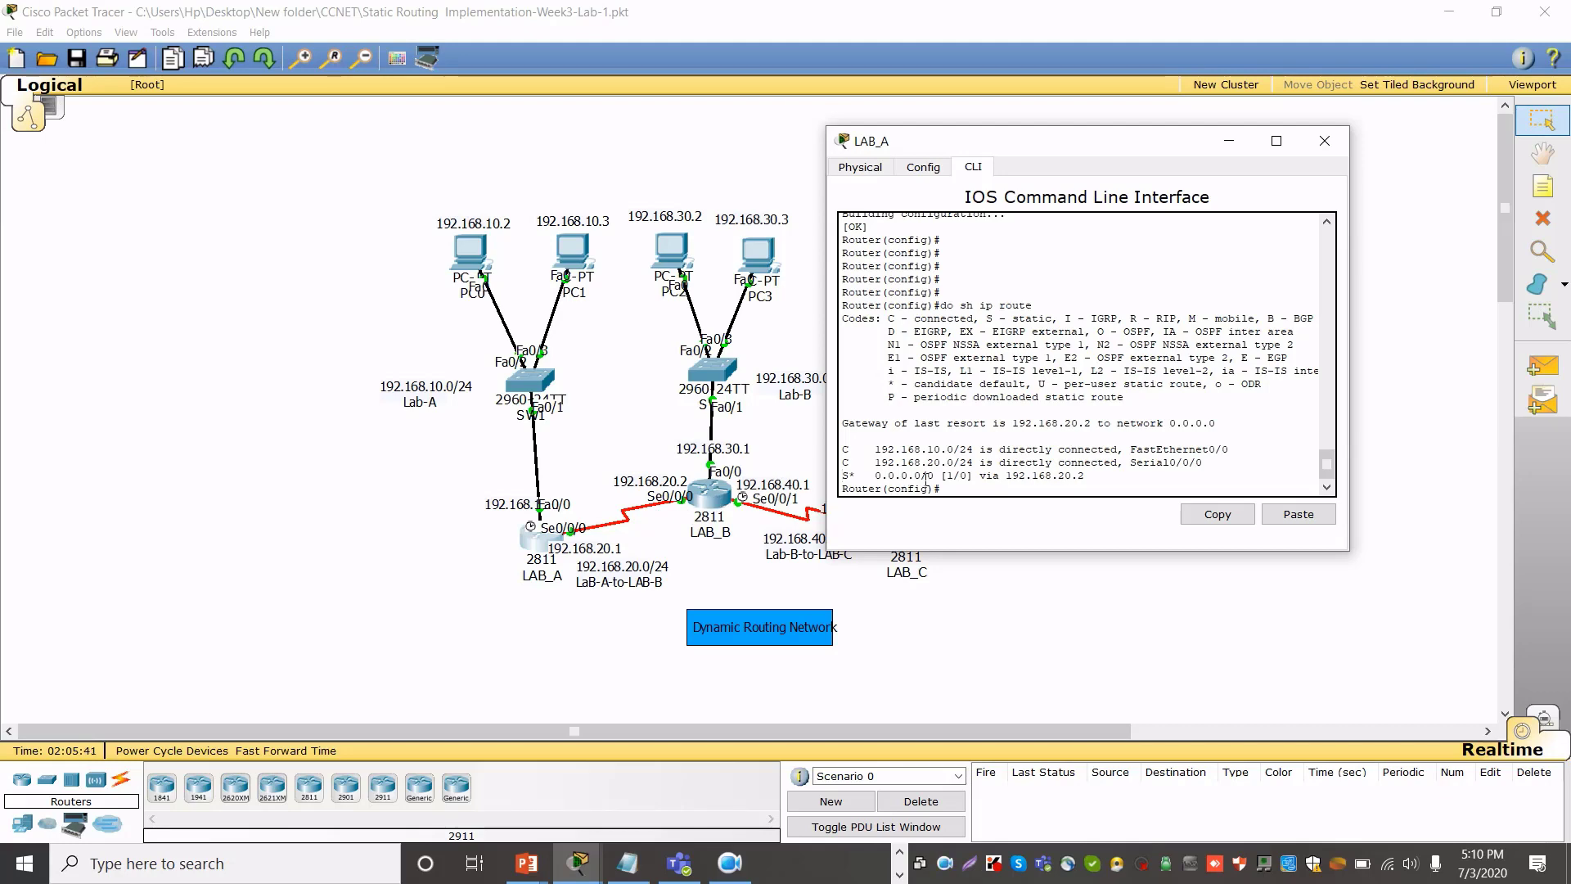
Open LAB_B's command line beside the topology and exit interface configuration mode to global configuration mode
left_click(712, 509)
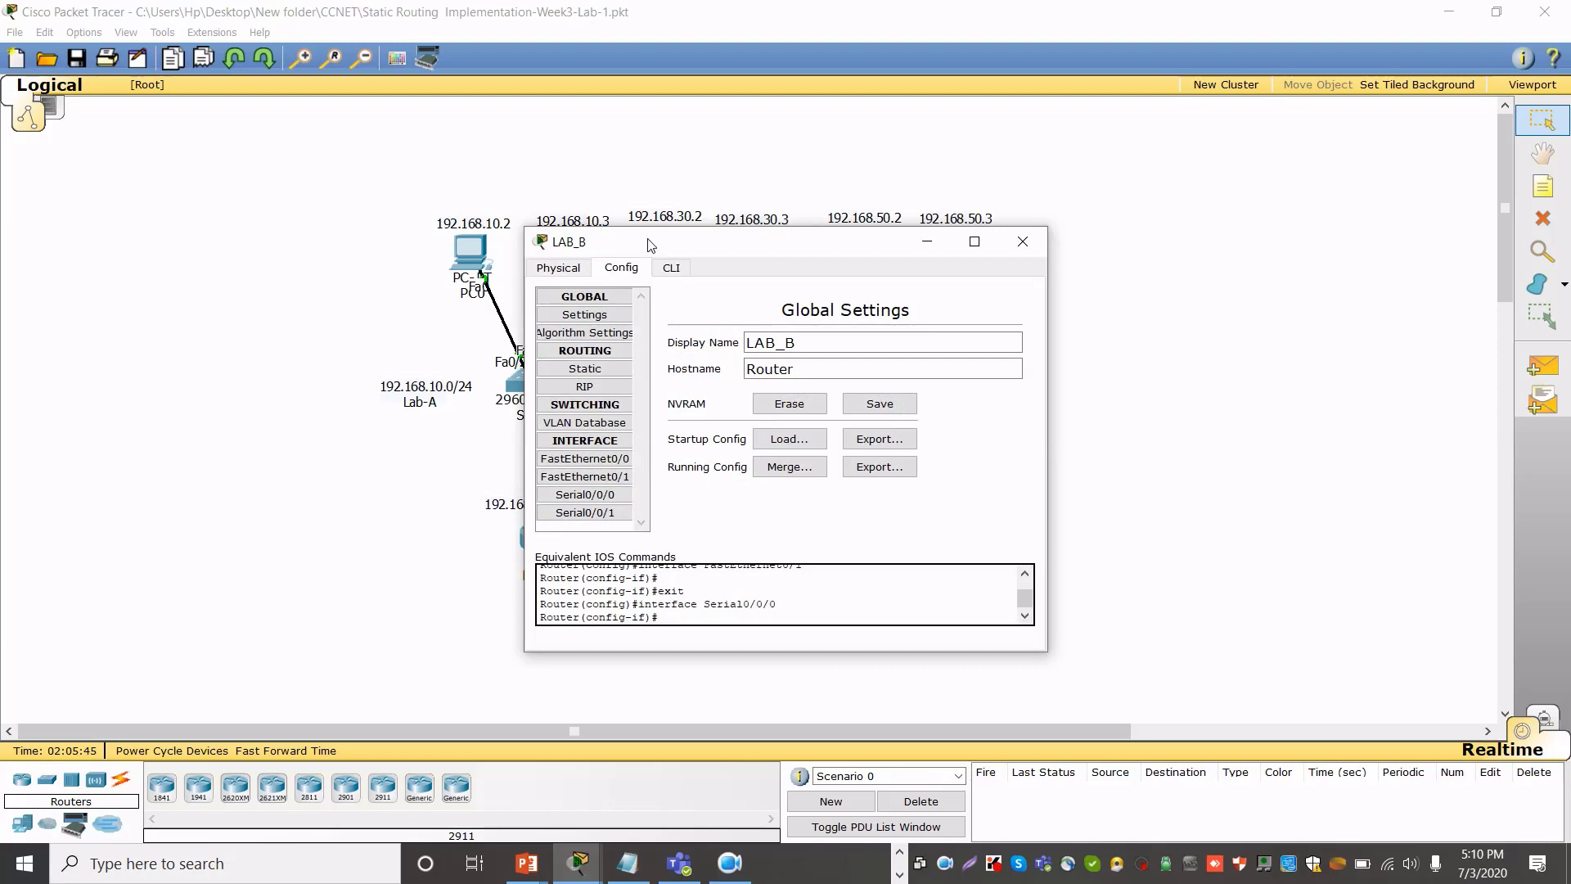
left_click_drag(647, 246, 976, 204)
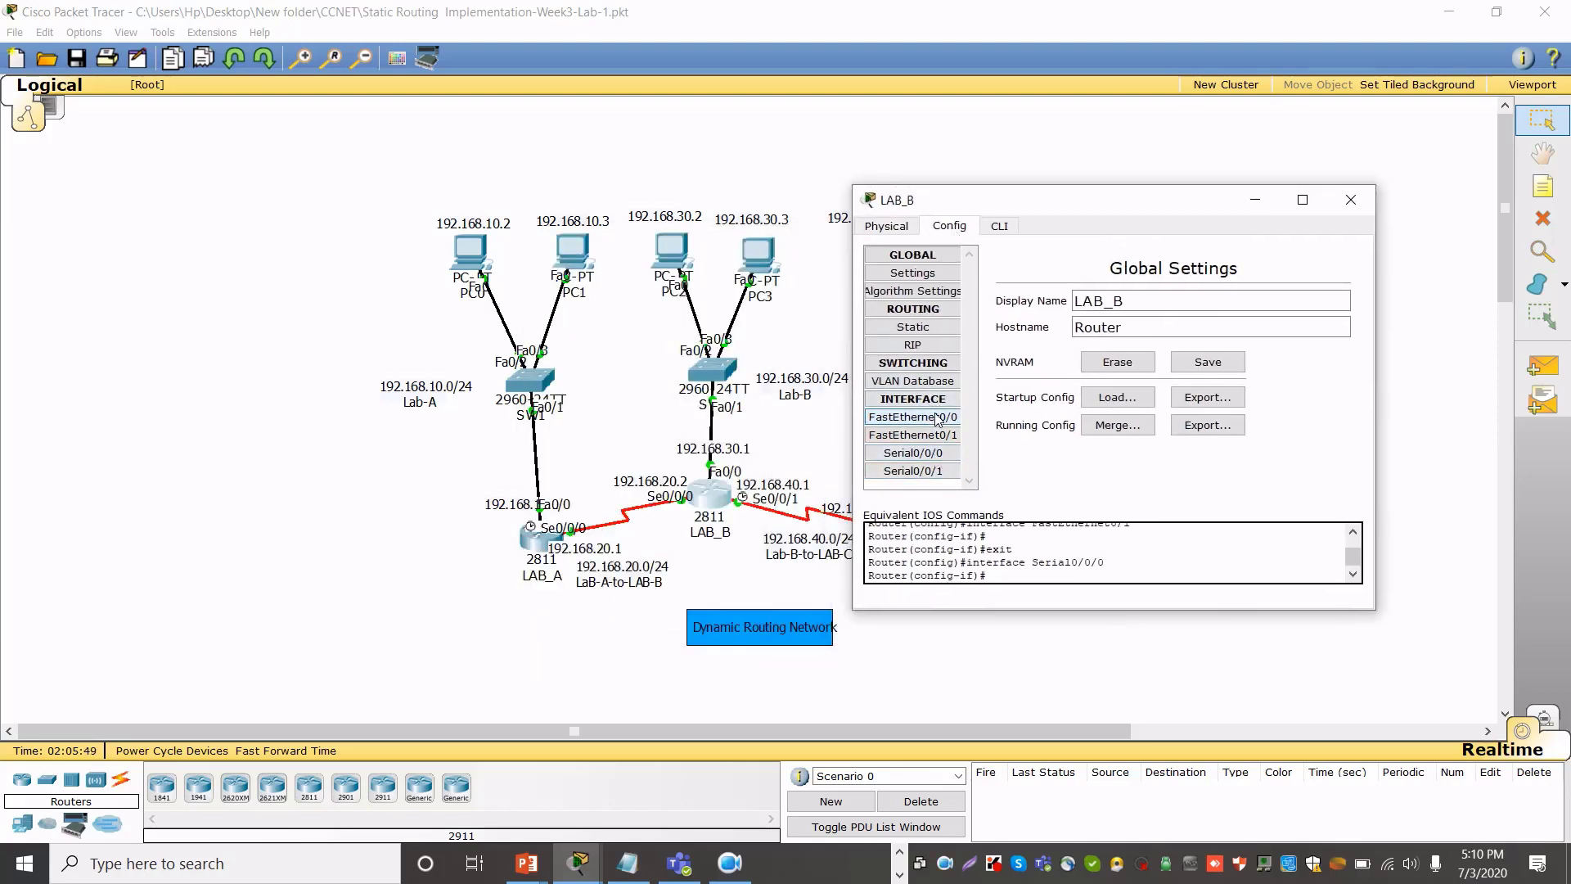
left_click(999, 227)
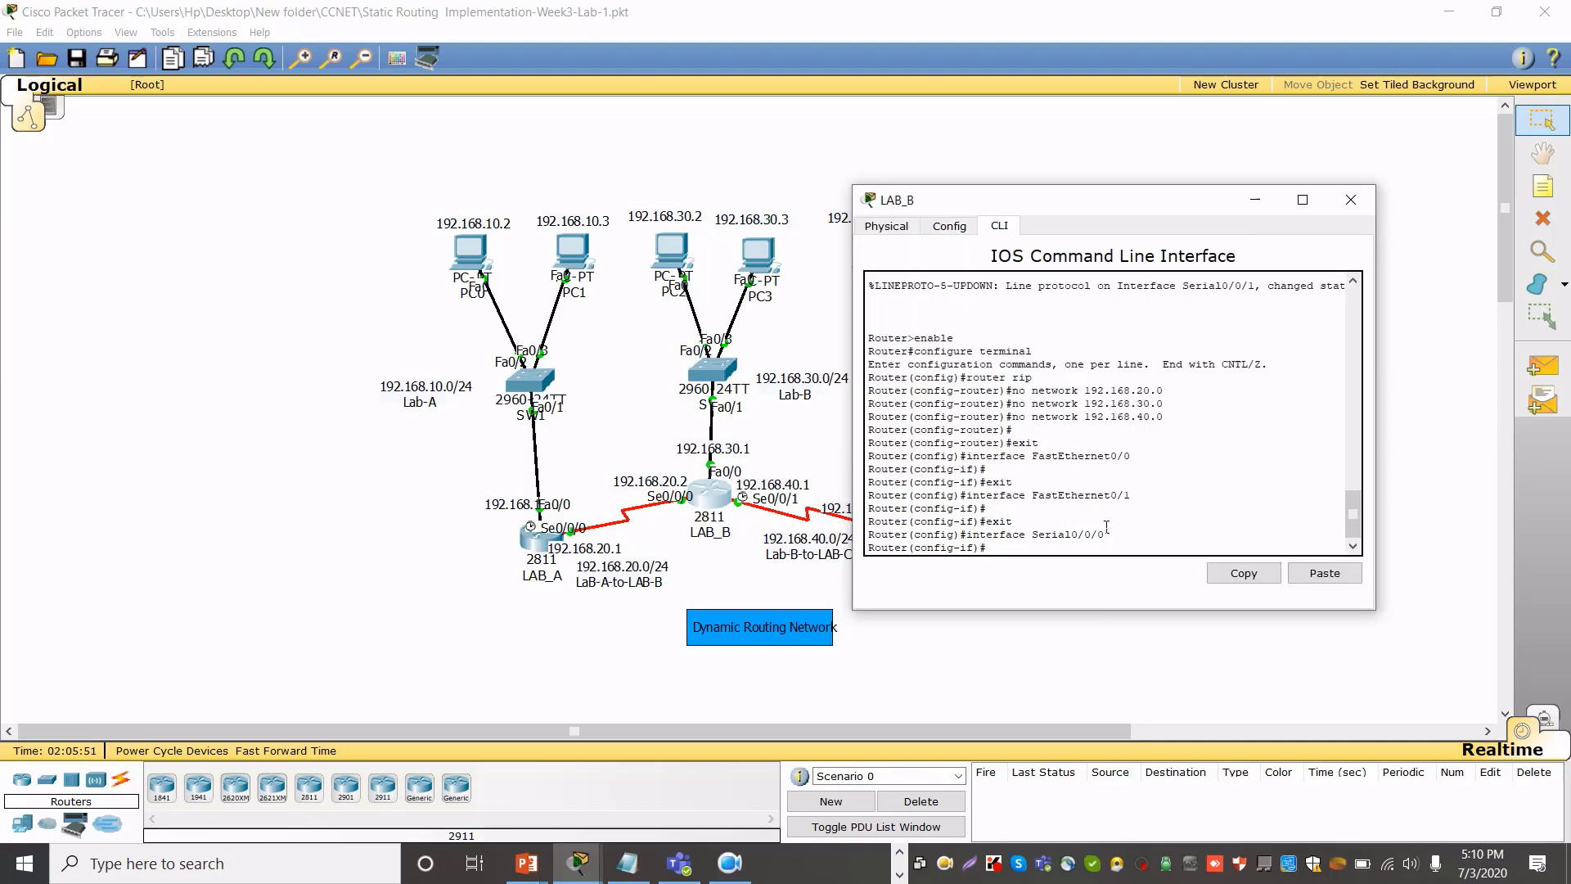
key("Return")
key("Return")
key("Return")
key("Return")
key("Return")
key("Return")
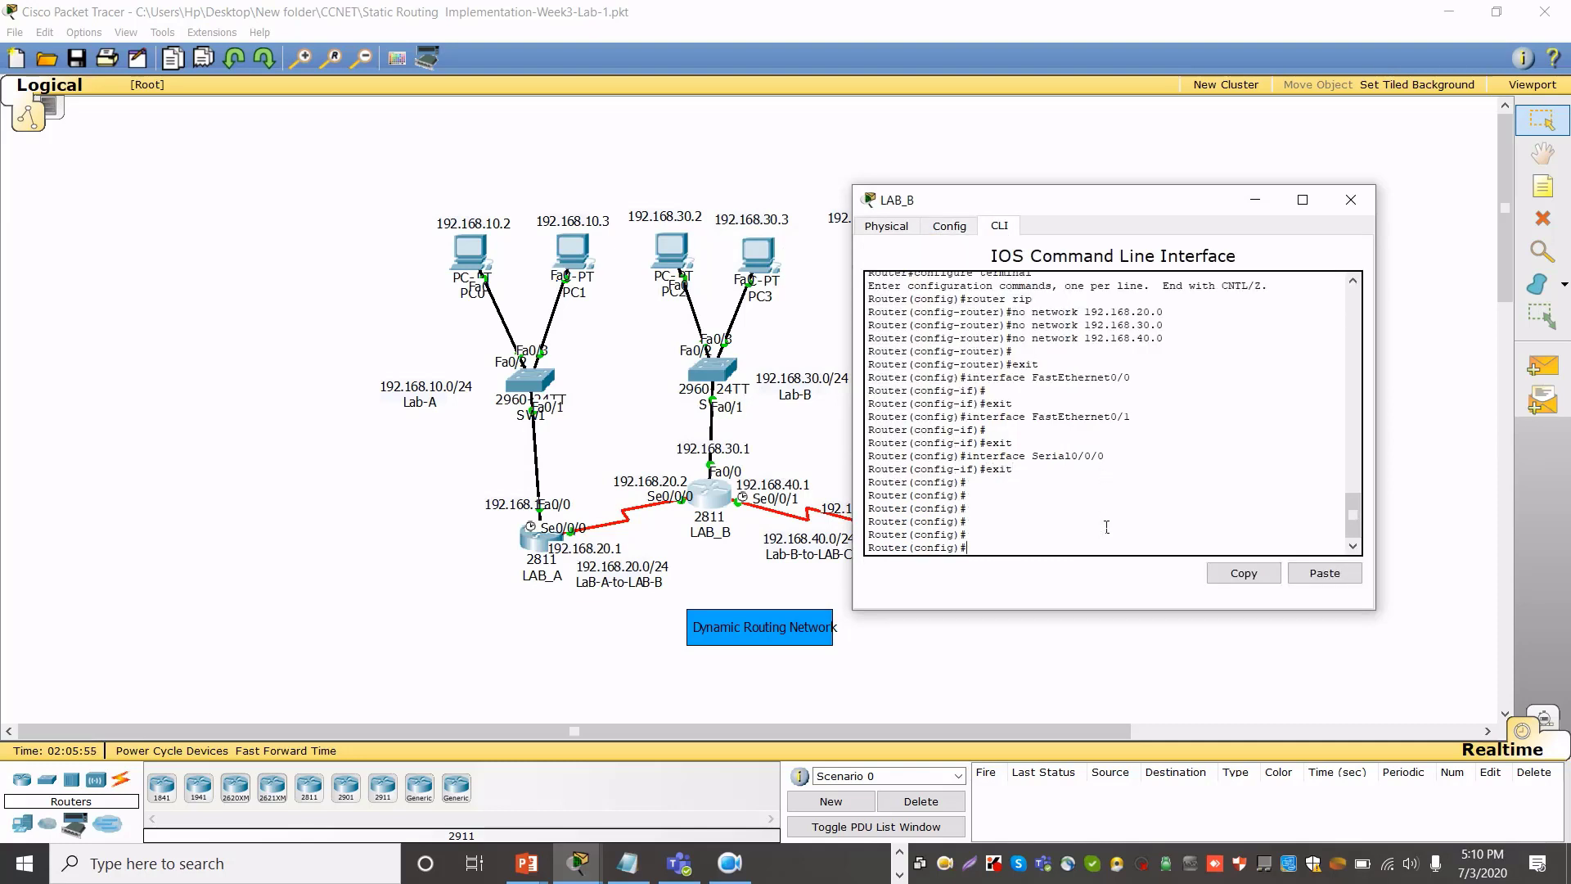
Display LAB_B's routing table with "do sh ip route" and compare its connected networks with the full topology
triple_click(933, 549)
left_click(989, 555)
type("do sh ip route")
key("Return")
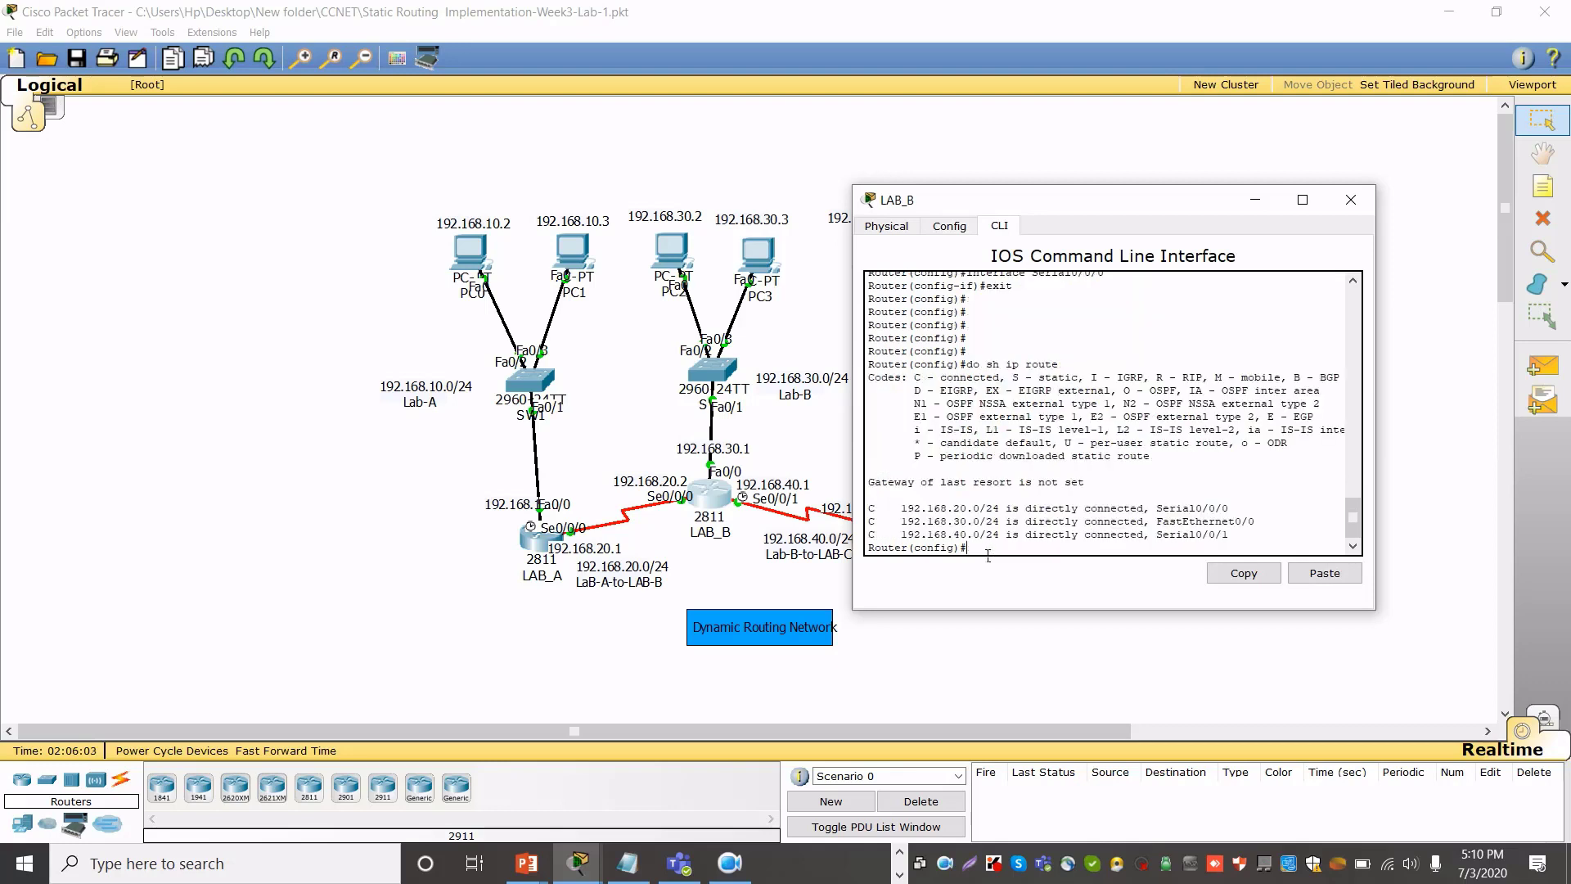
left_click_drag(903, 510, 1232, 540)
left_click(1252, 541)
left_click_drag(1053, 202, 1444, 185)
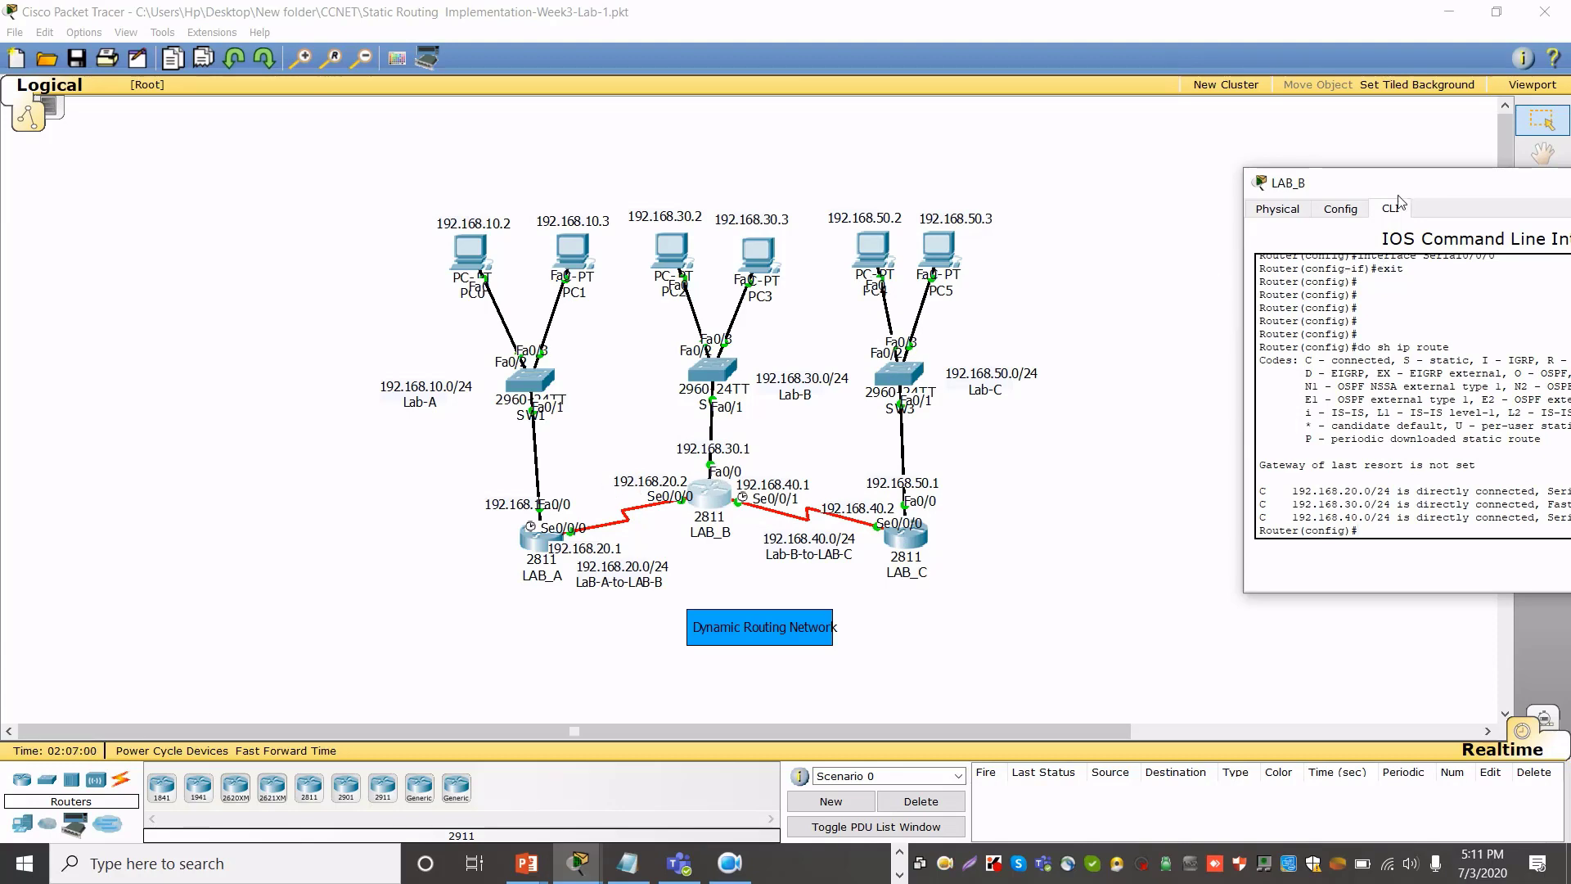
Add two default routes on LAB_B to 0.0.0.0 0.0.0.0, with next hops 192.168.20.1 and 192.168.40.2
left_click_drag(1401, 193, 1097, 144)
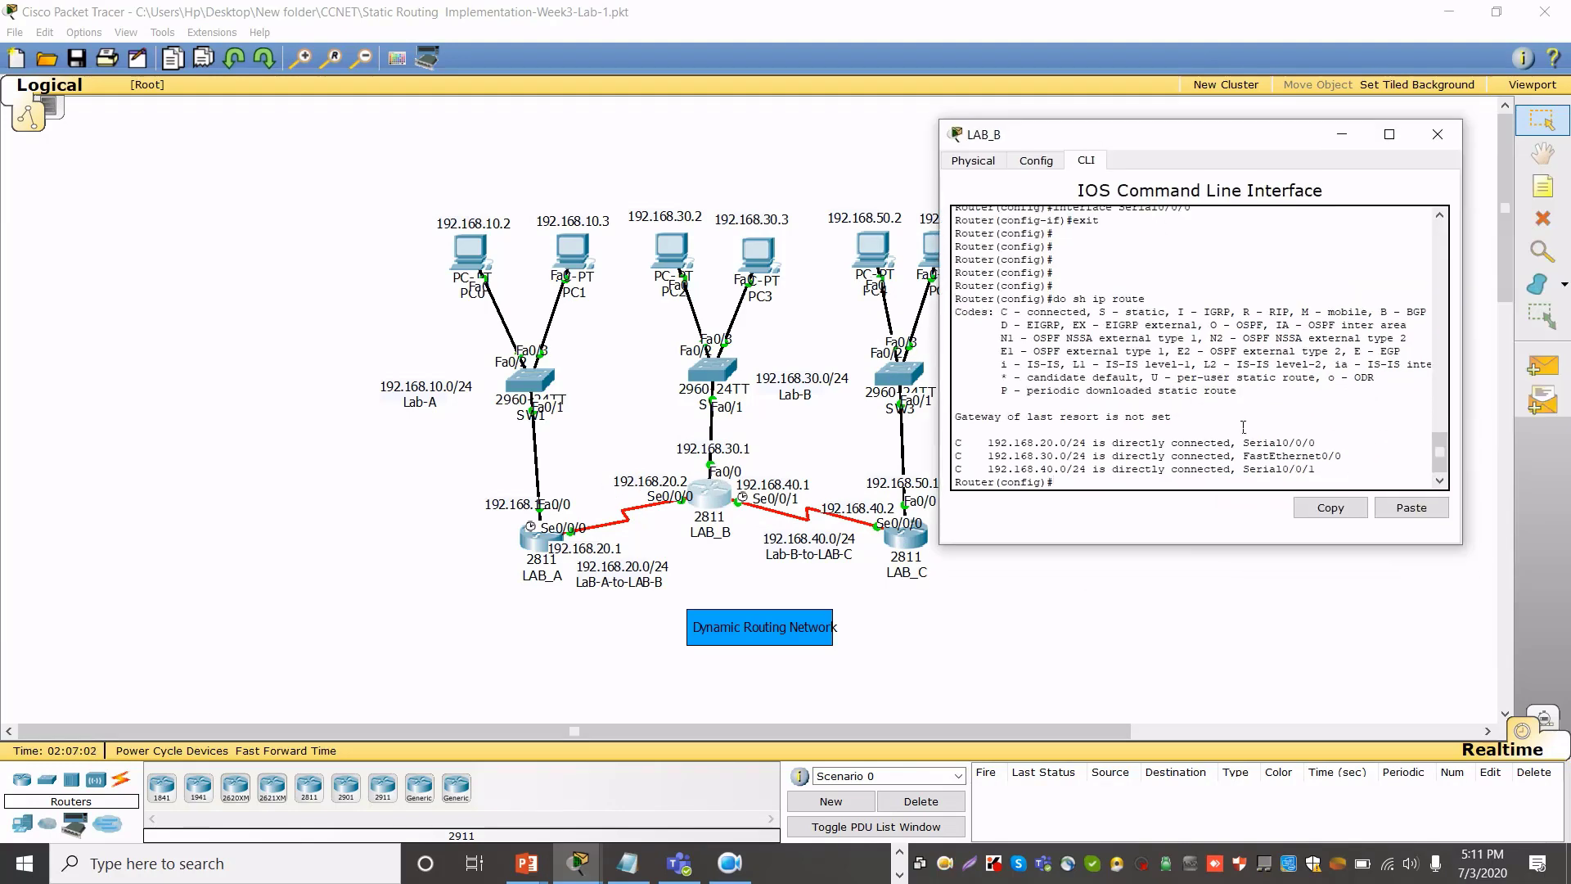
type("ip route 0.0.0.0 0.0.0.0")
type("192.168.20.1")
key("Return")
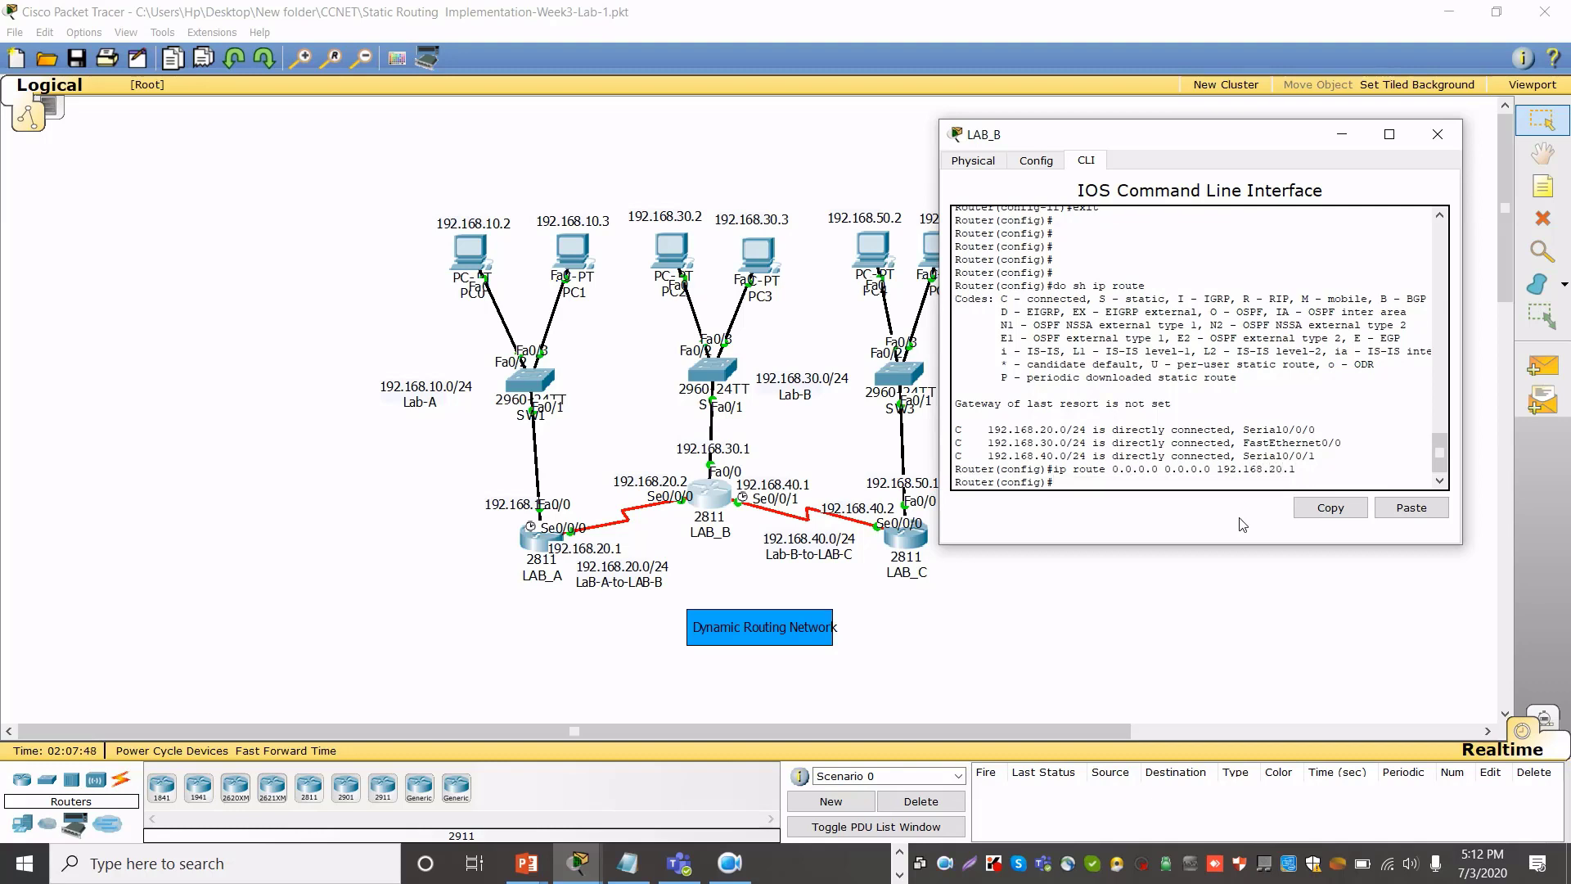
key("Up")
key("BackSpace")
type("40.2")
key("Return")
Save LAB_B's running configuration with "do wr"
type("do sh ")
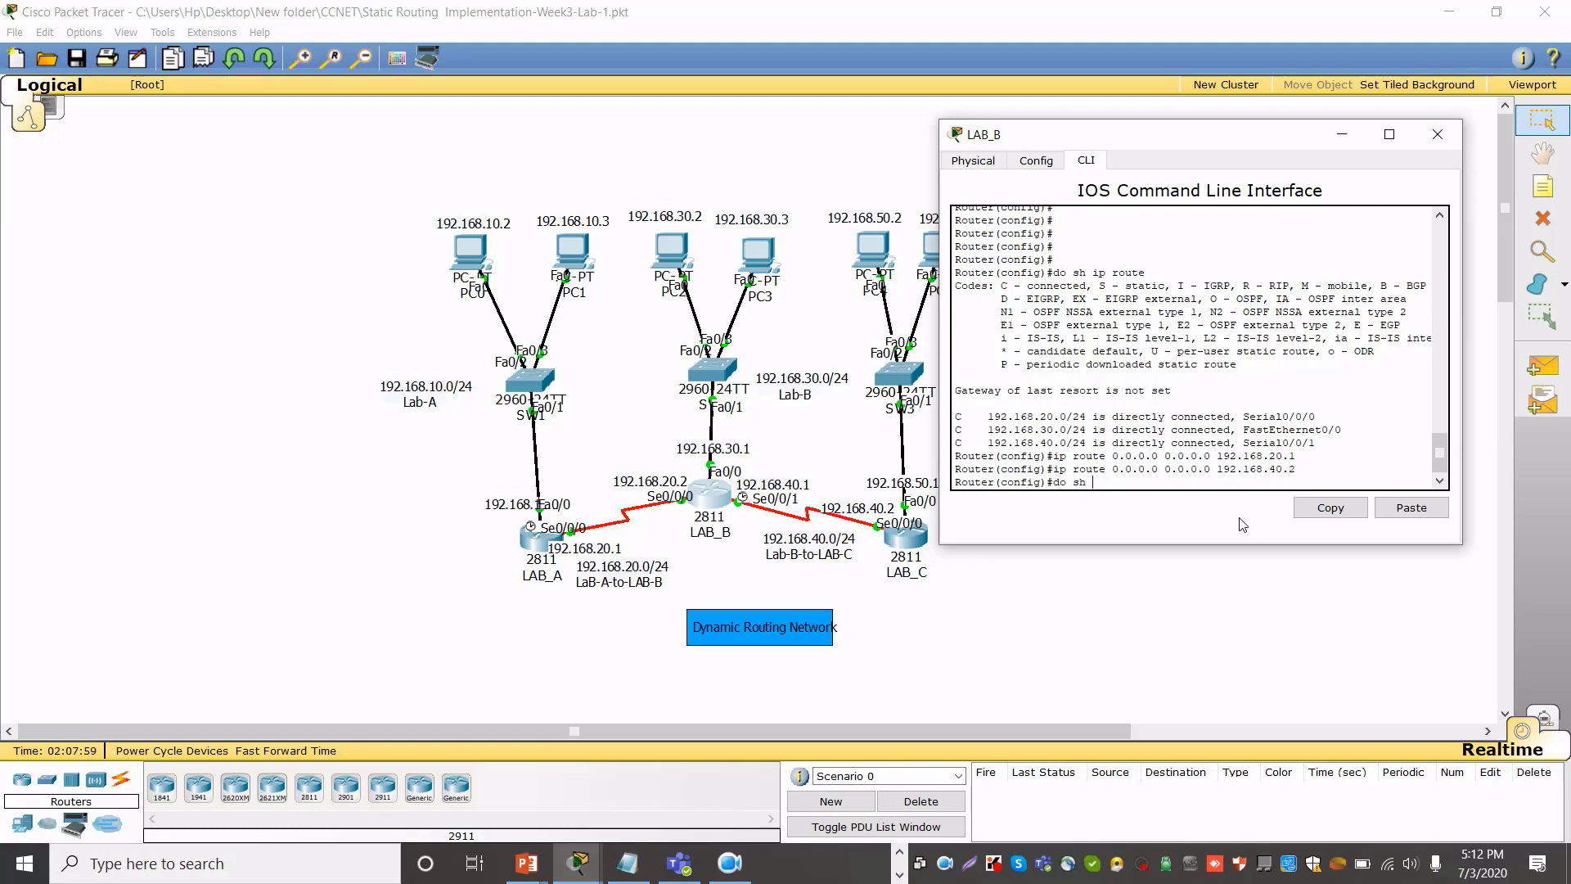
type("r")
key("Return")
key("Return")
key("Return")
key("Return")
key("Return")
key("Return")
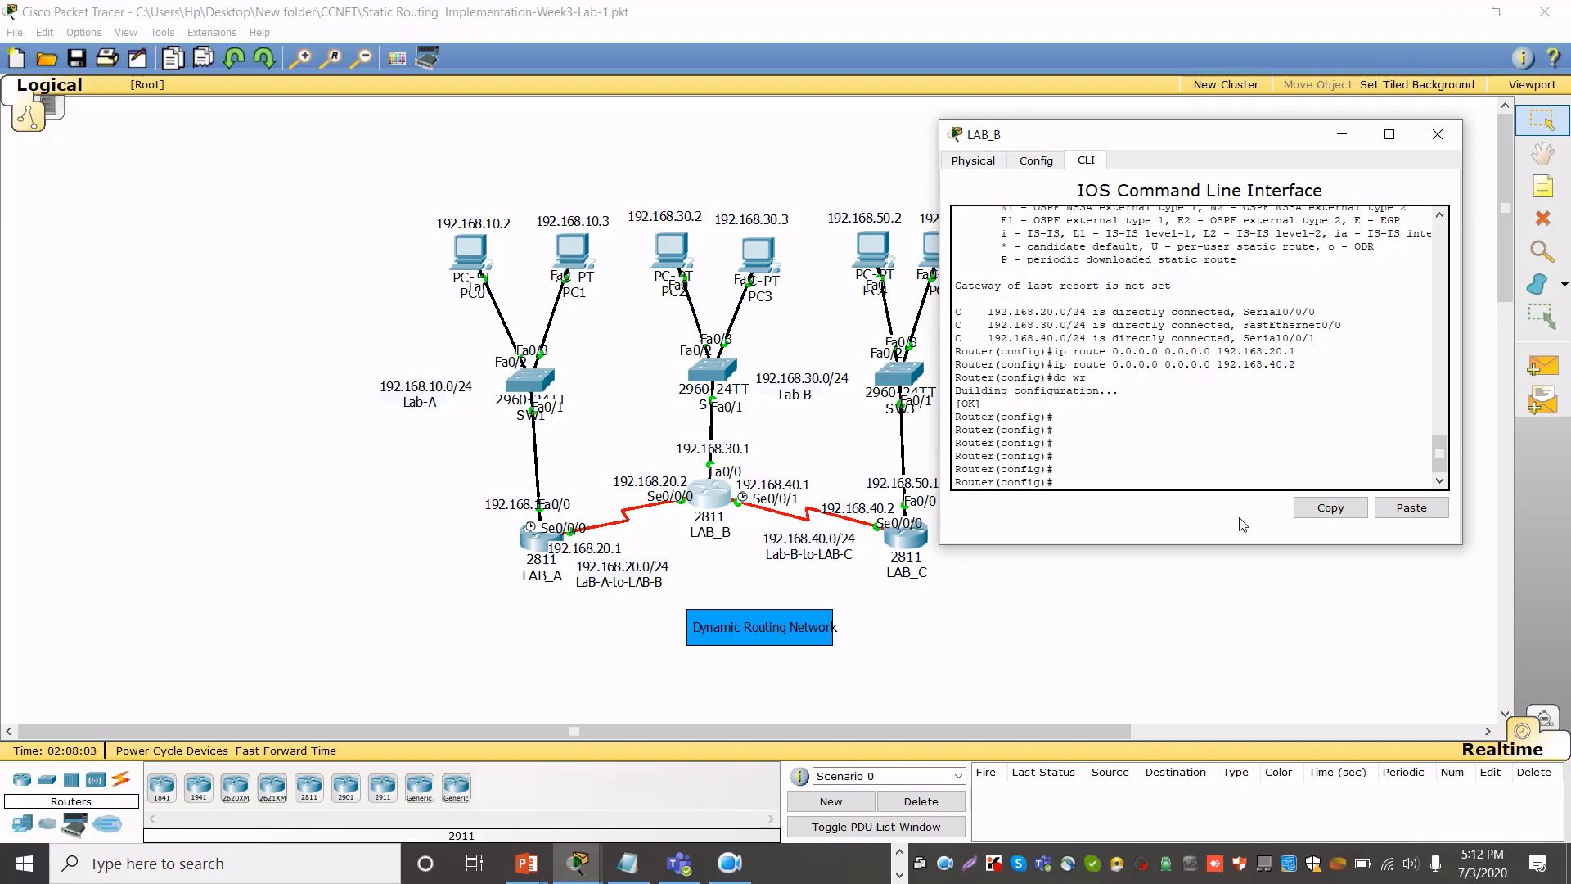
Display LAB_B's routing table with "do sh ip route" and examine its static default route entries
type("do sh ip route")
key("Return")
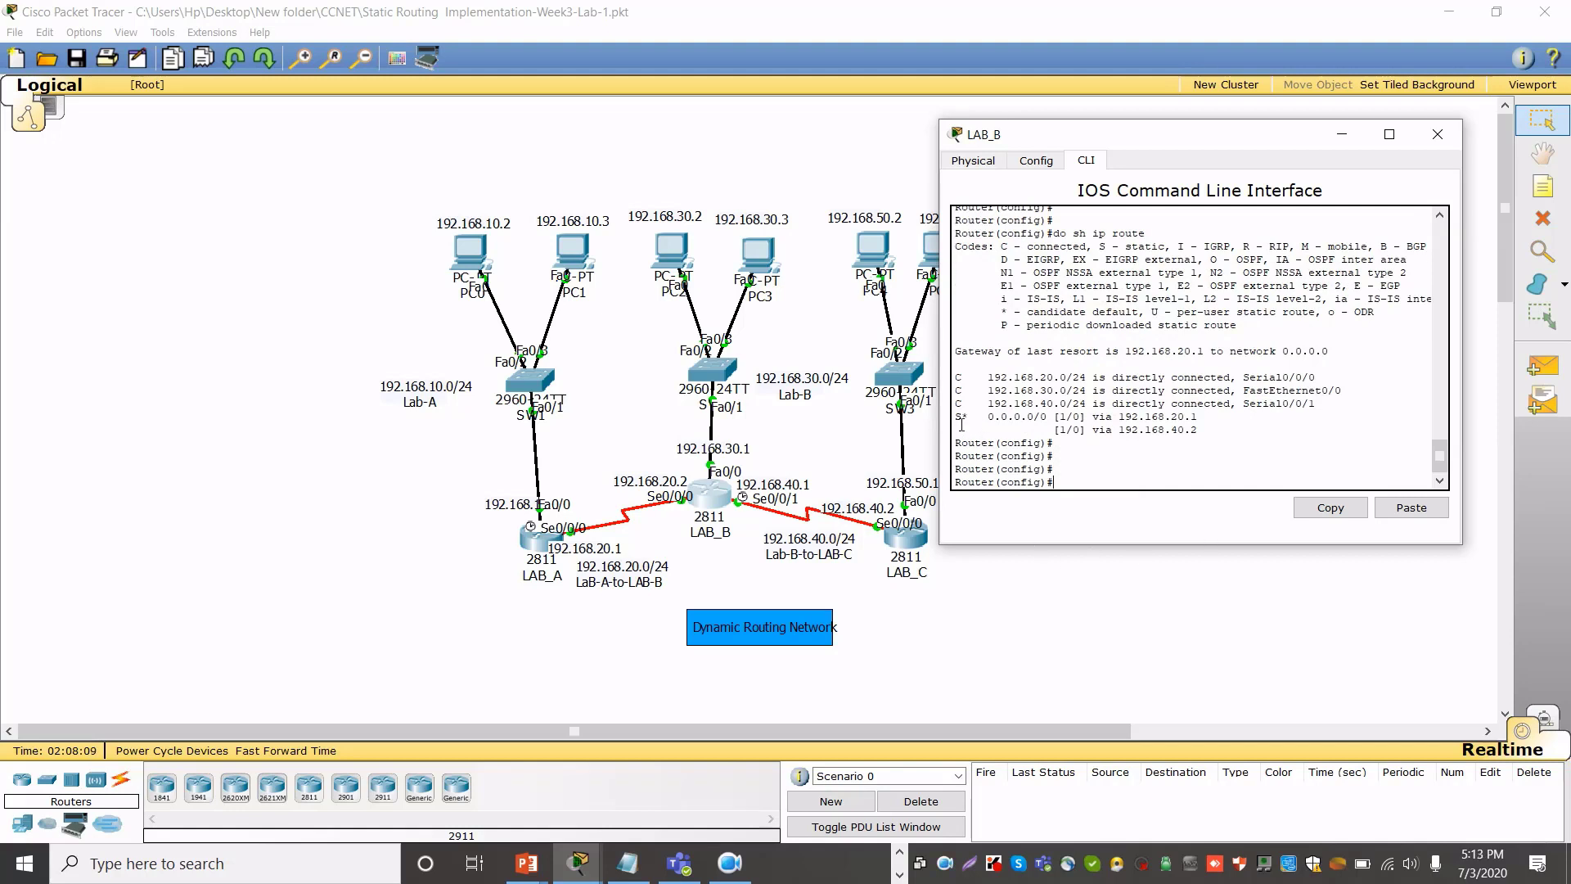
left_click_drag(957, 417, 1211, 435)
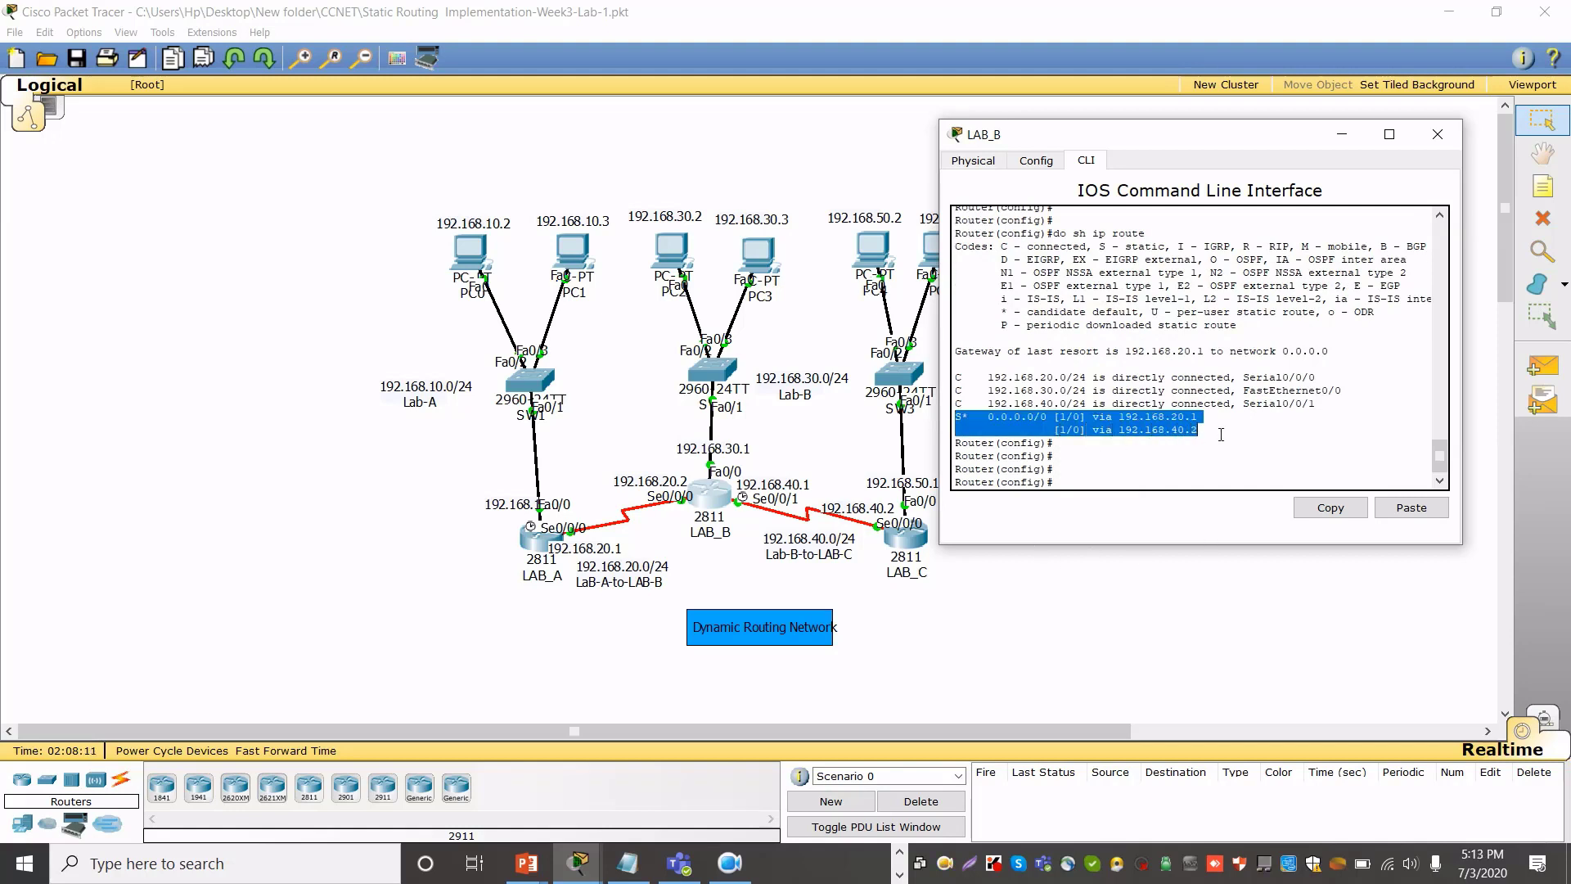
left_click(1220, 434)
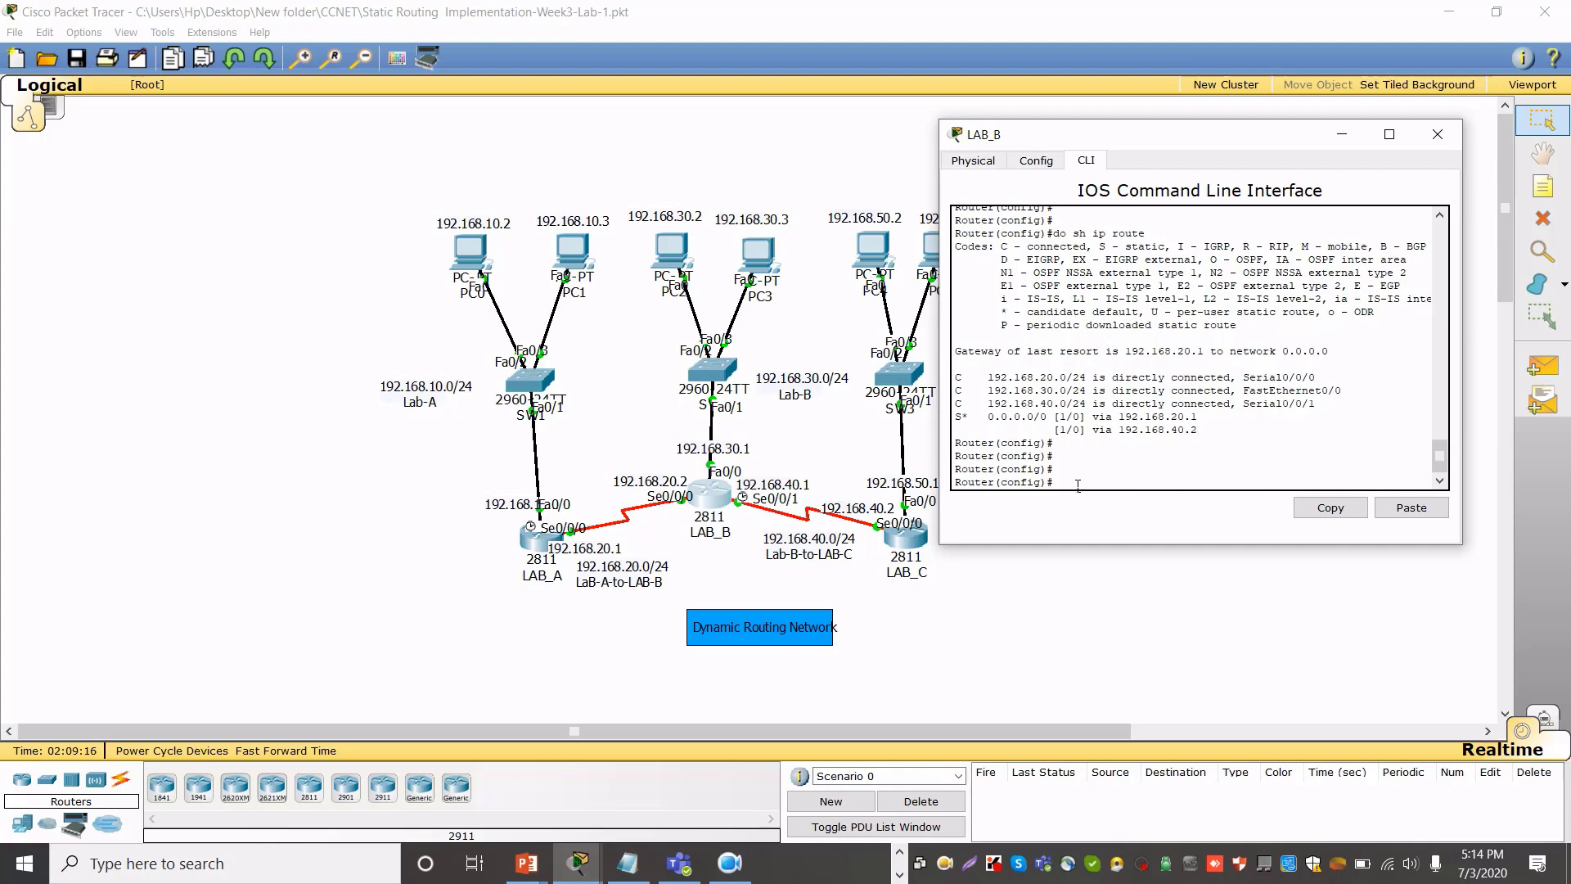
Open LAB_C's command line, place its window clear of the topology, and start the console session
left_click(906, 536)
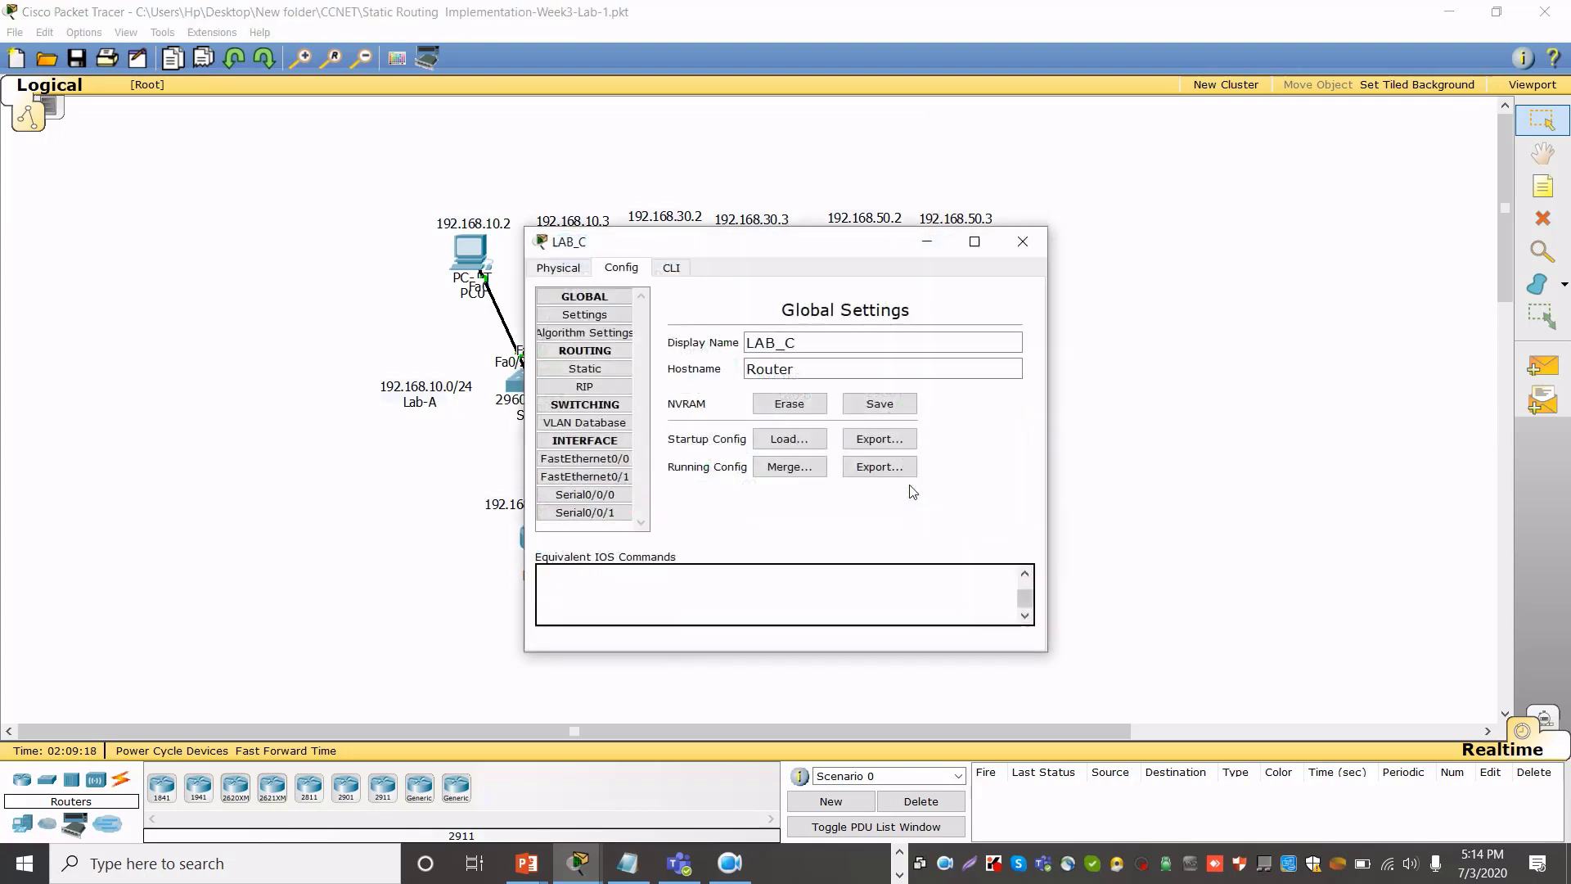
left_click_drag(781, 239, 1179, 237)
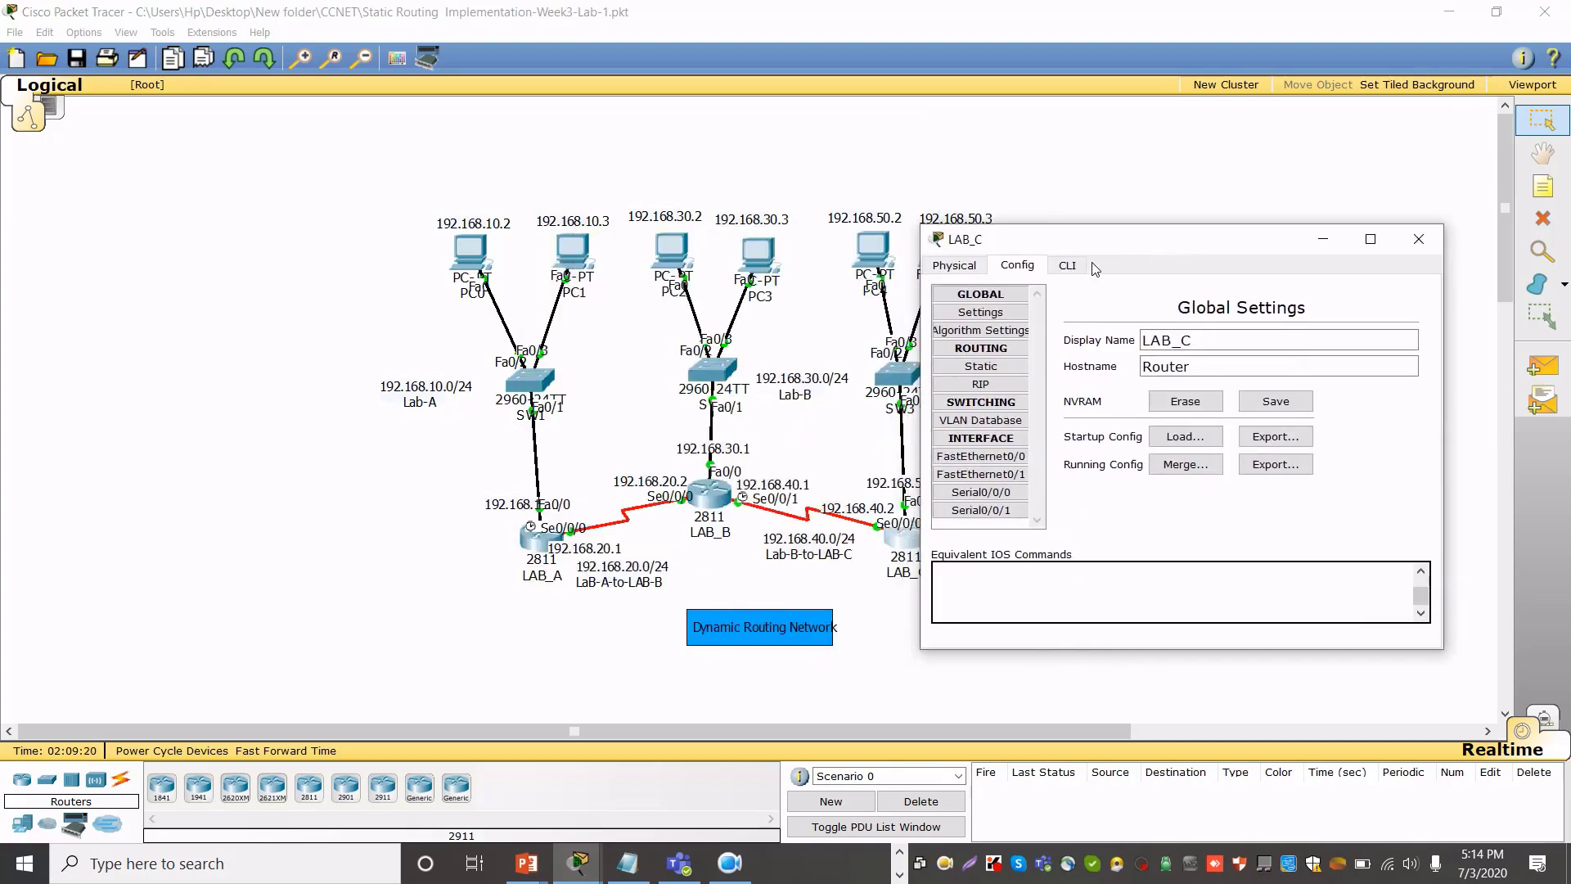
left_click(1067, 265)
key("Return")
key("Return")
key("Return")
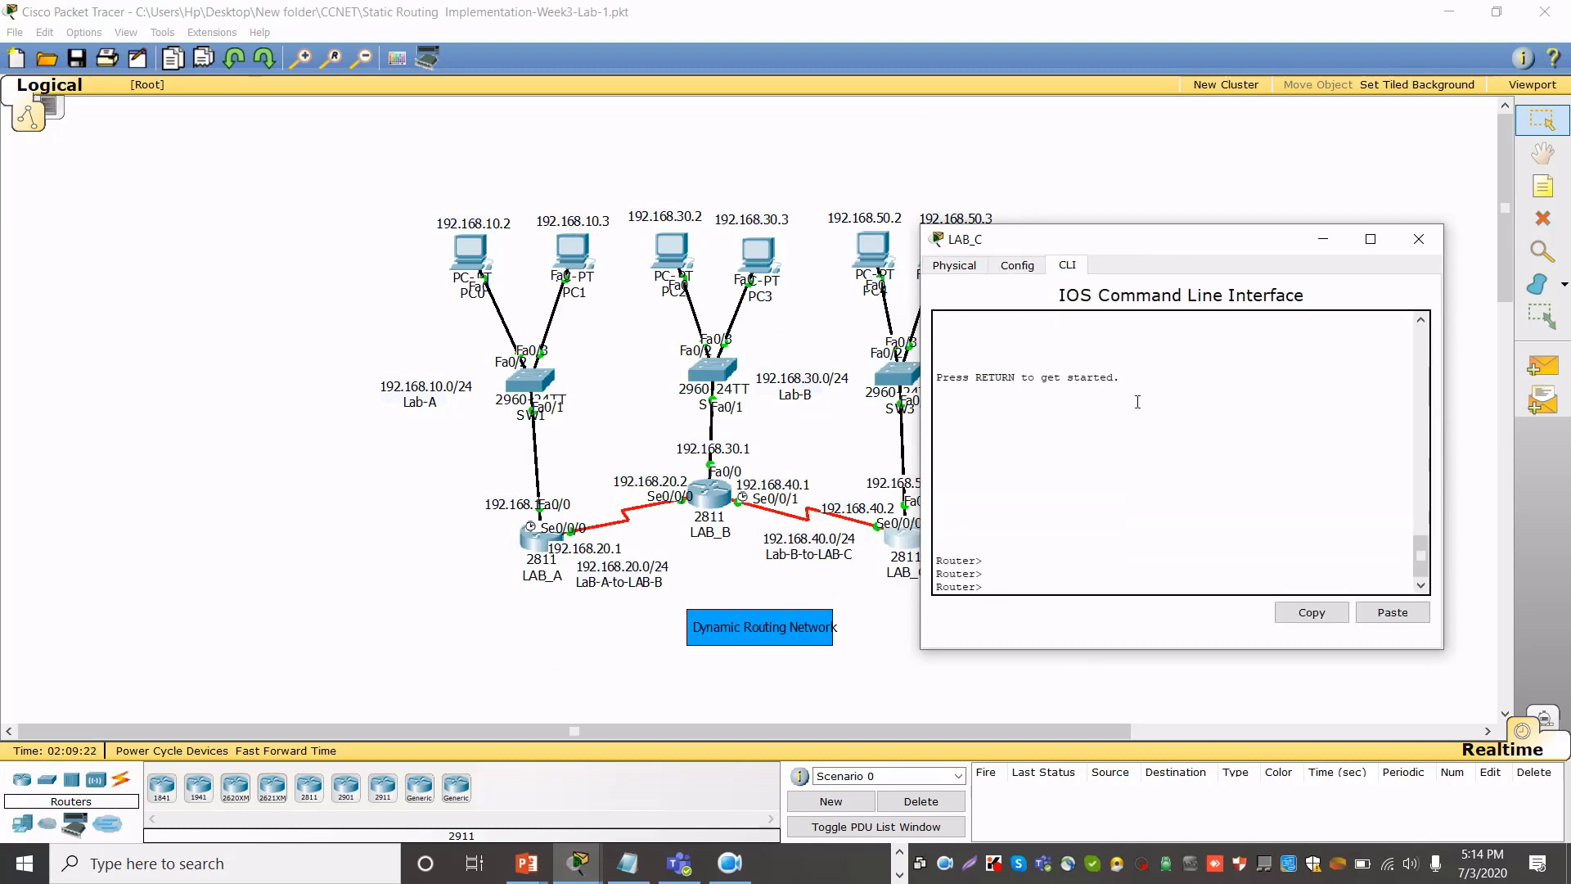
Enter privileged mode and then global configuration mode on LAB_C with "en" and "configure t"
type("en")
key("Return")
key("Return")
type("conf")
key("Tab")
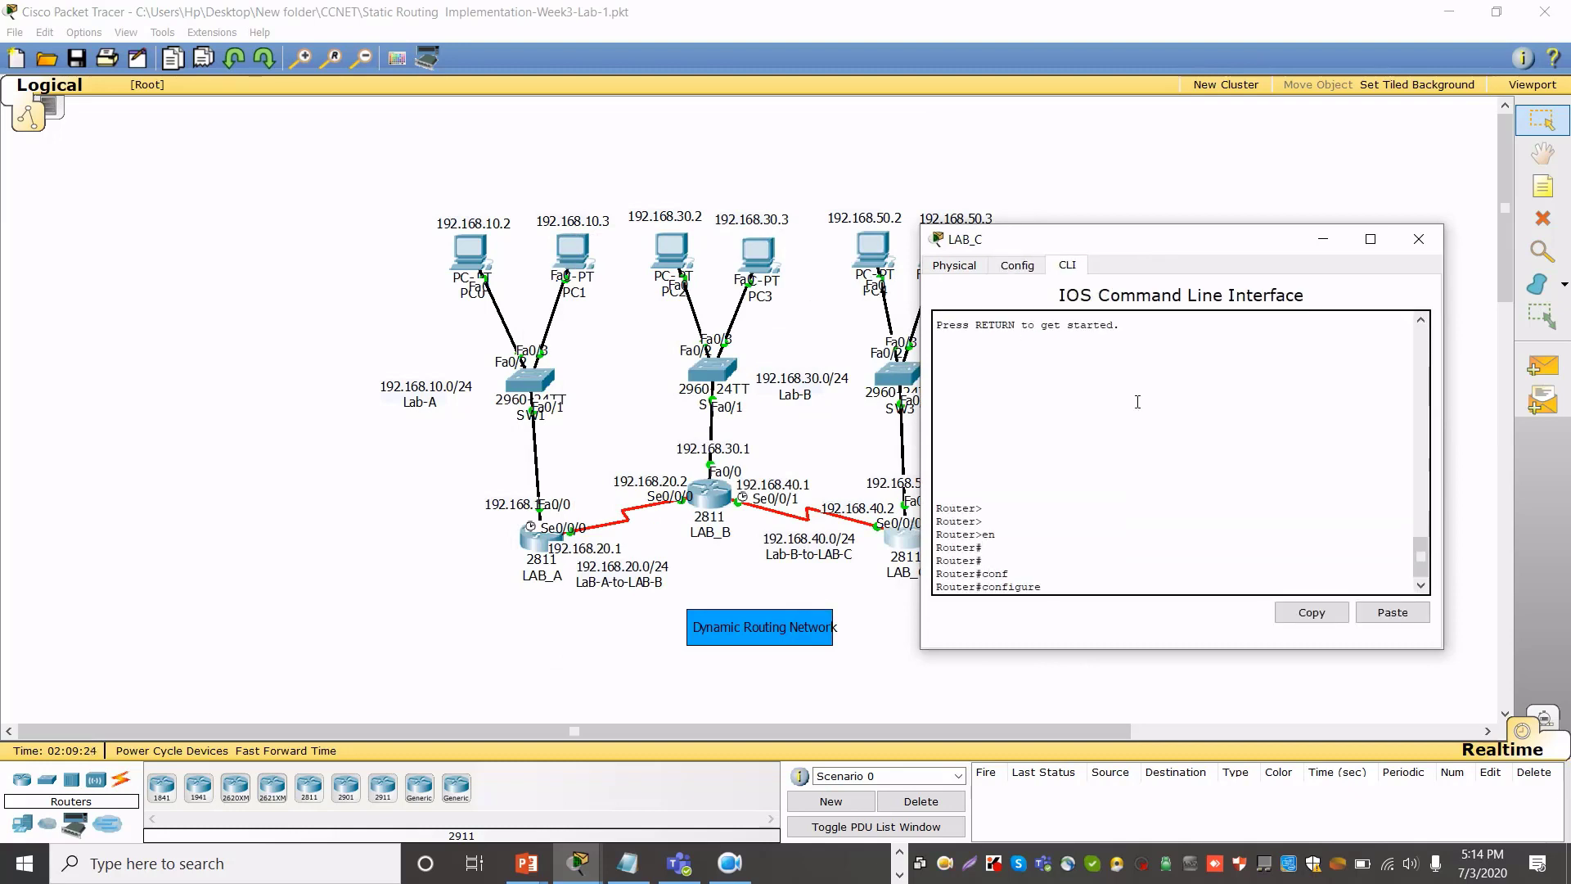
type("t")
key("Return")
key("Return")
key("Return")
key("Return")
key("Return")
key("Return")
Display LAB_C's routing table with "do sh ip route" and check its directly connected networks
type("d")
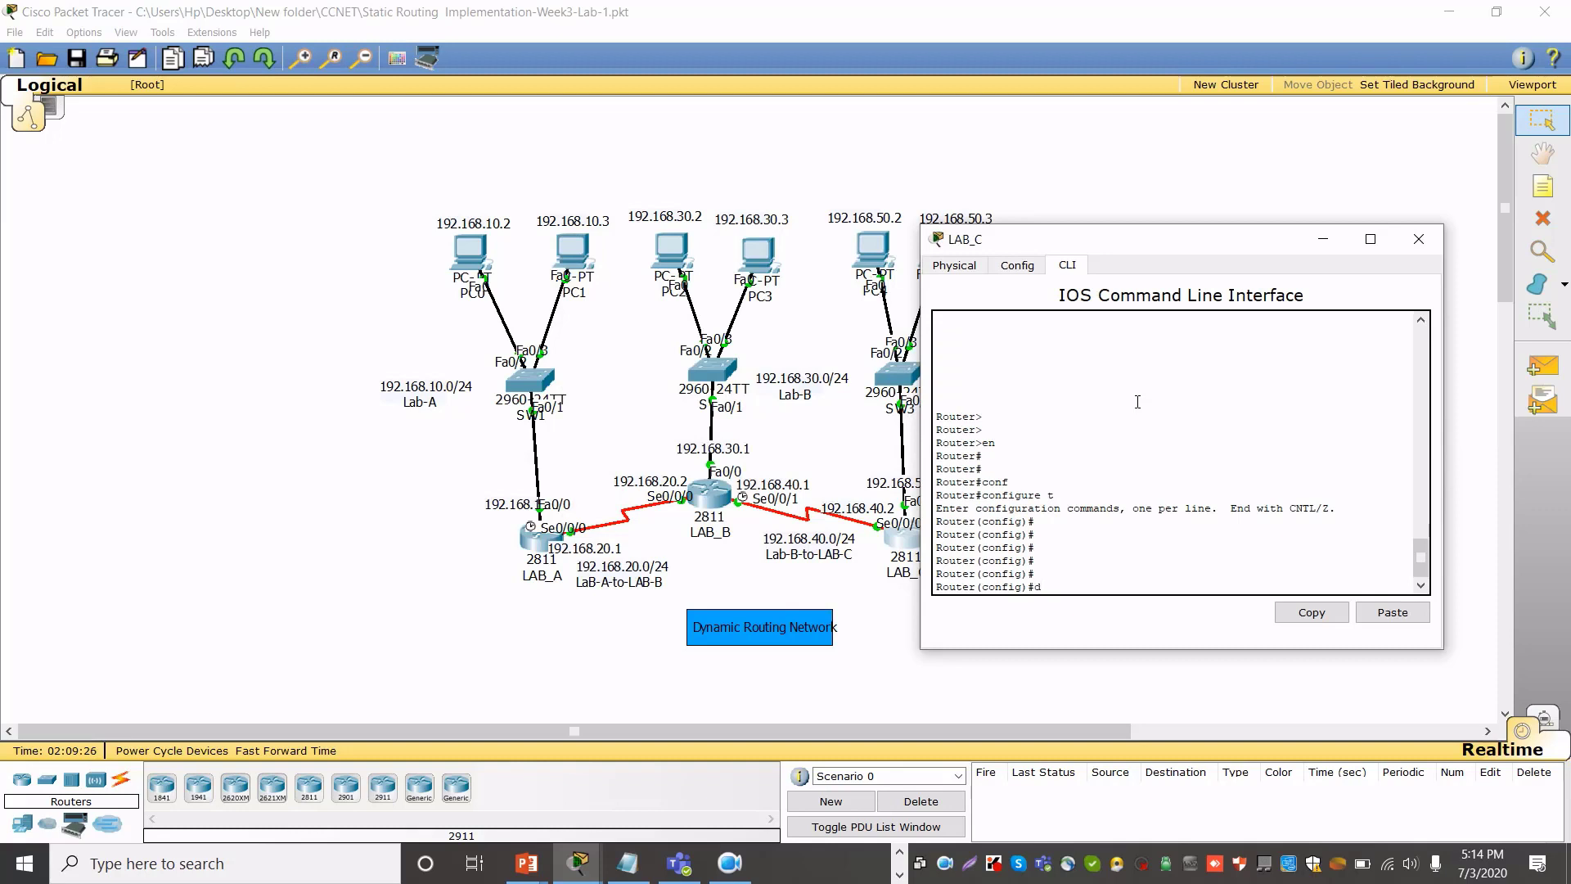
type("o sh ip route")
key("Return")
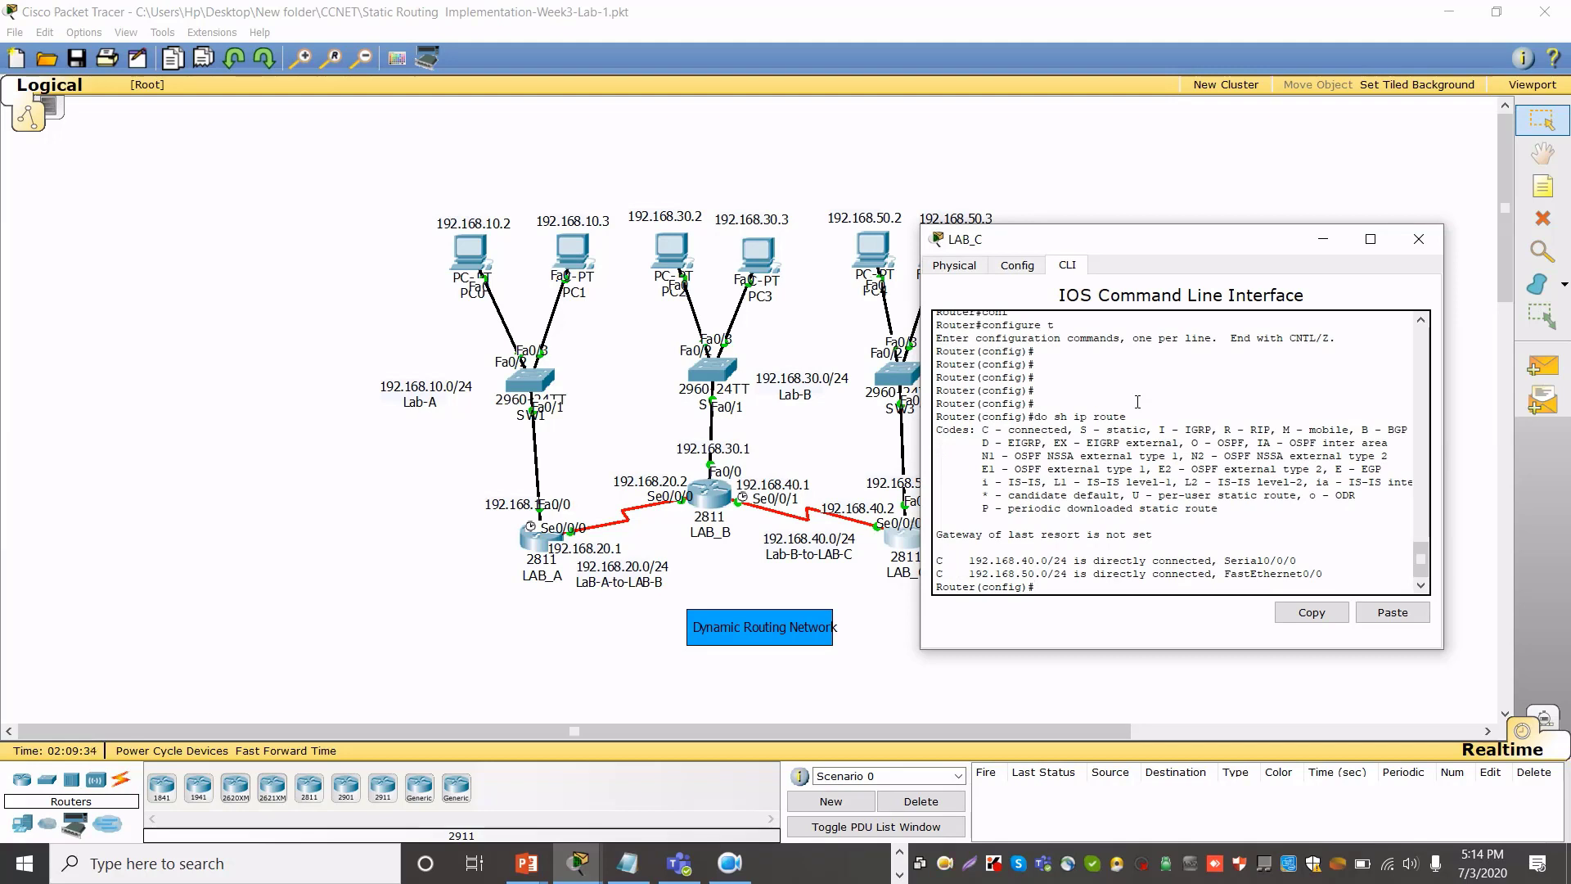
Add a default route on LAB_C with "ip route 0.0.0.0 0.0.0.0 192.168.40.1"
type("ip route 0.0.0.0 0.0.0.0")
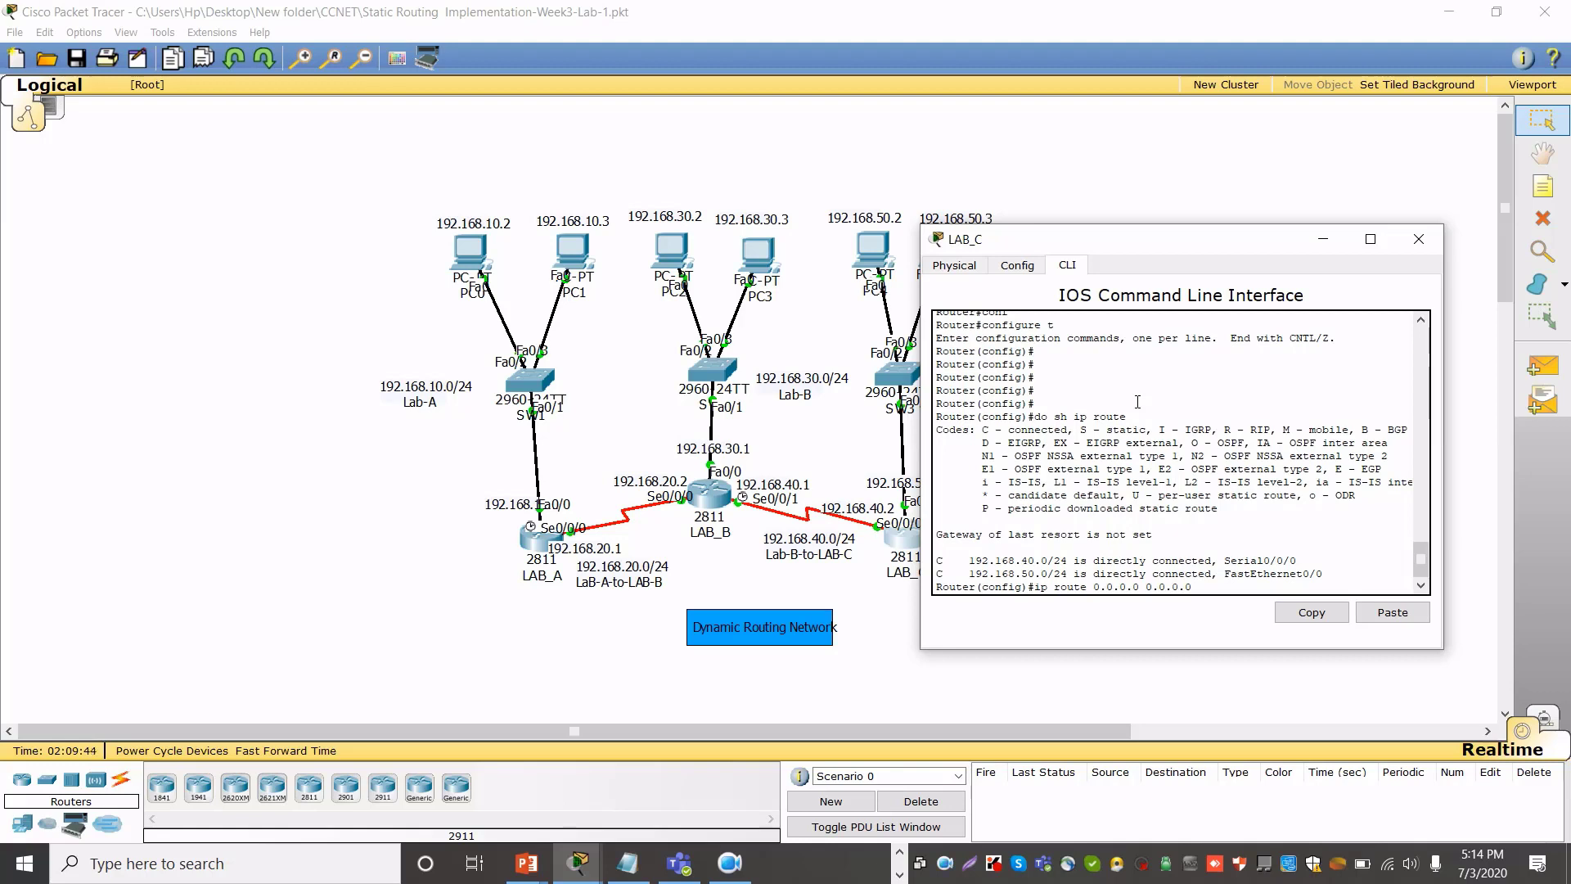
type(" 192.1")
type("68.1")
key("Return")
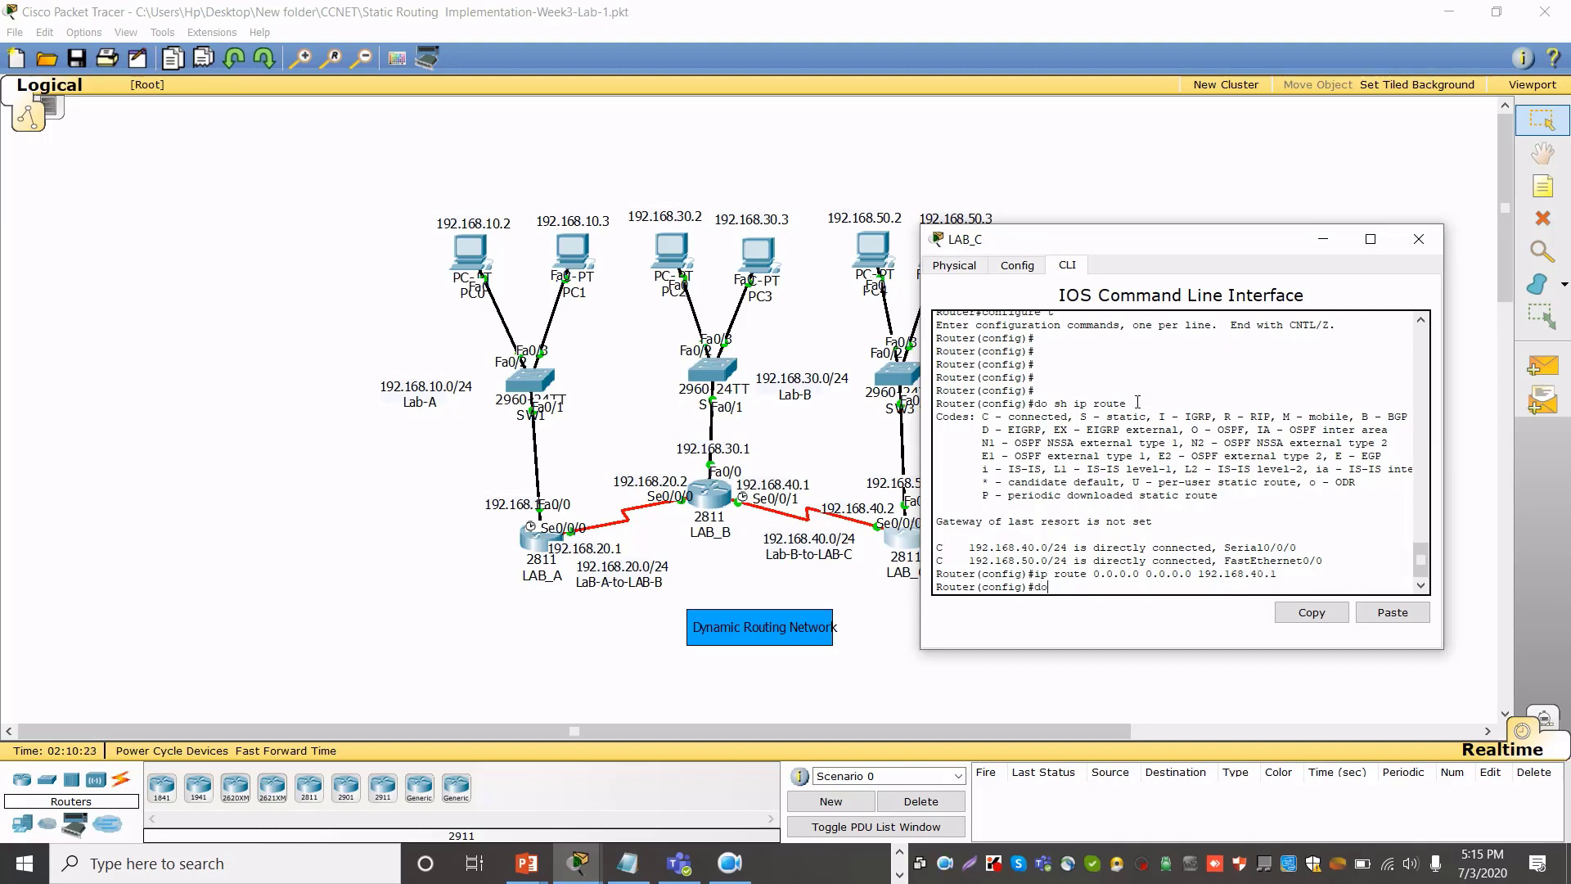
Save LAB_C's running configuration with "do wr"
type("do wr")
key("Return")
key("Return")
key("Return")
key("Return")
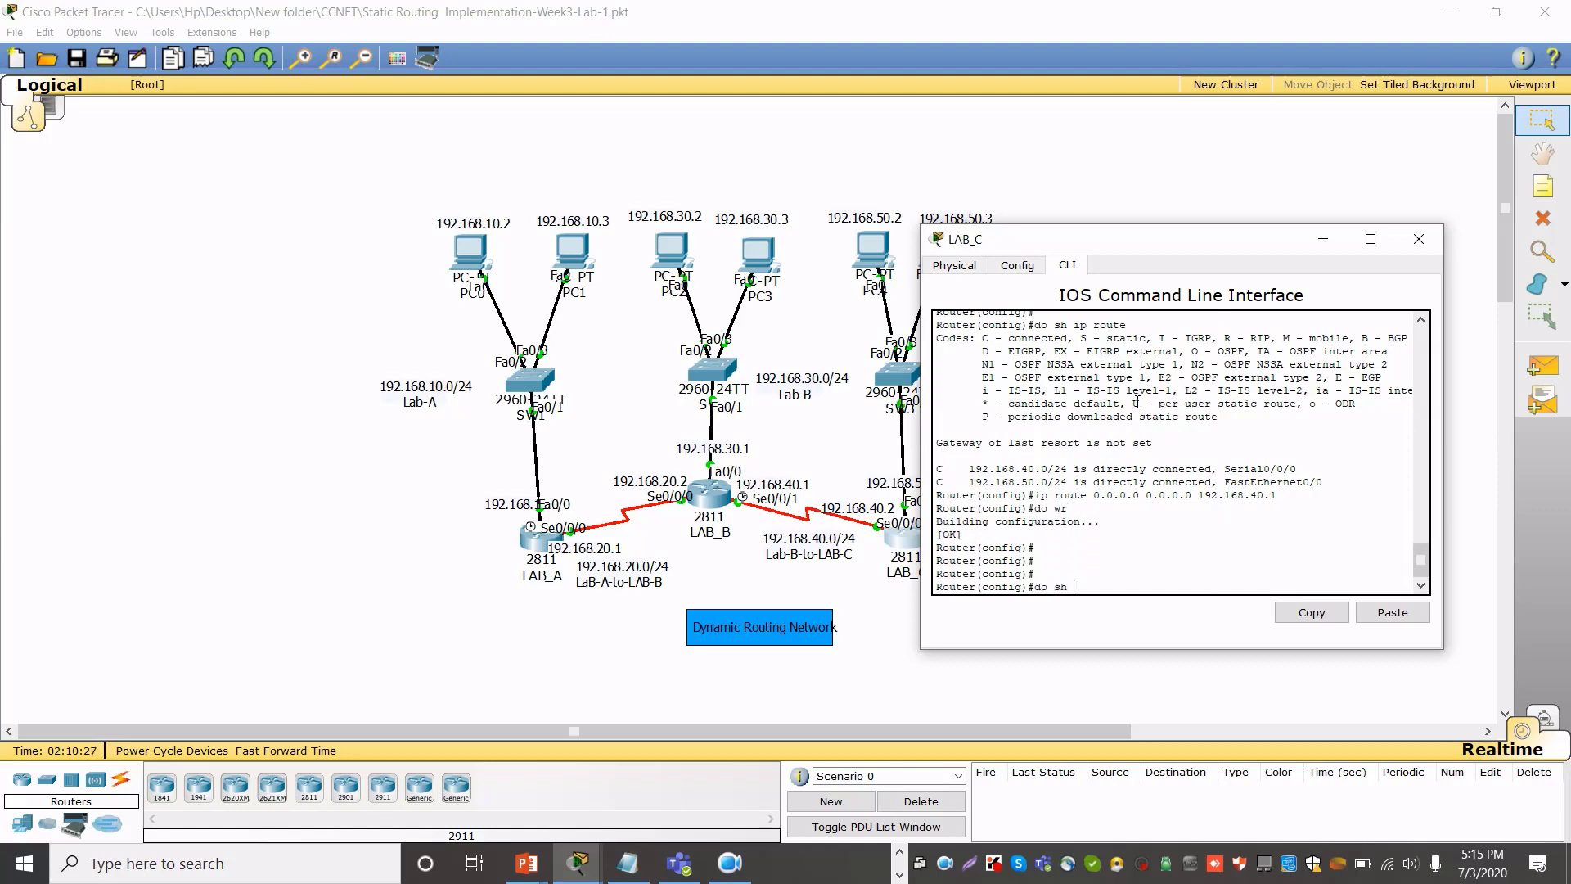
Display LAB_C's routing table with "do sh ip route", examine its default route entry, and close the router window
type("do sh ip route")
key("Return")
key("Return")
key("Return")
key("Return")
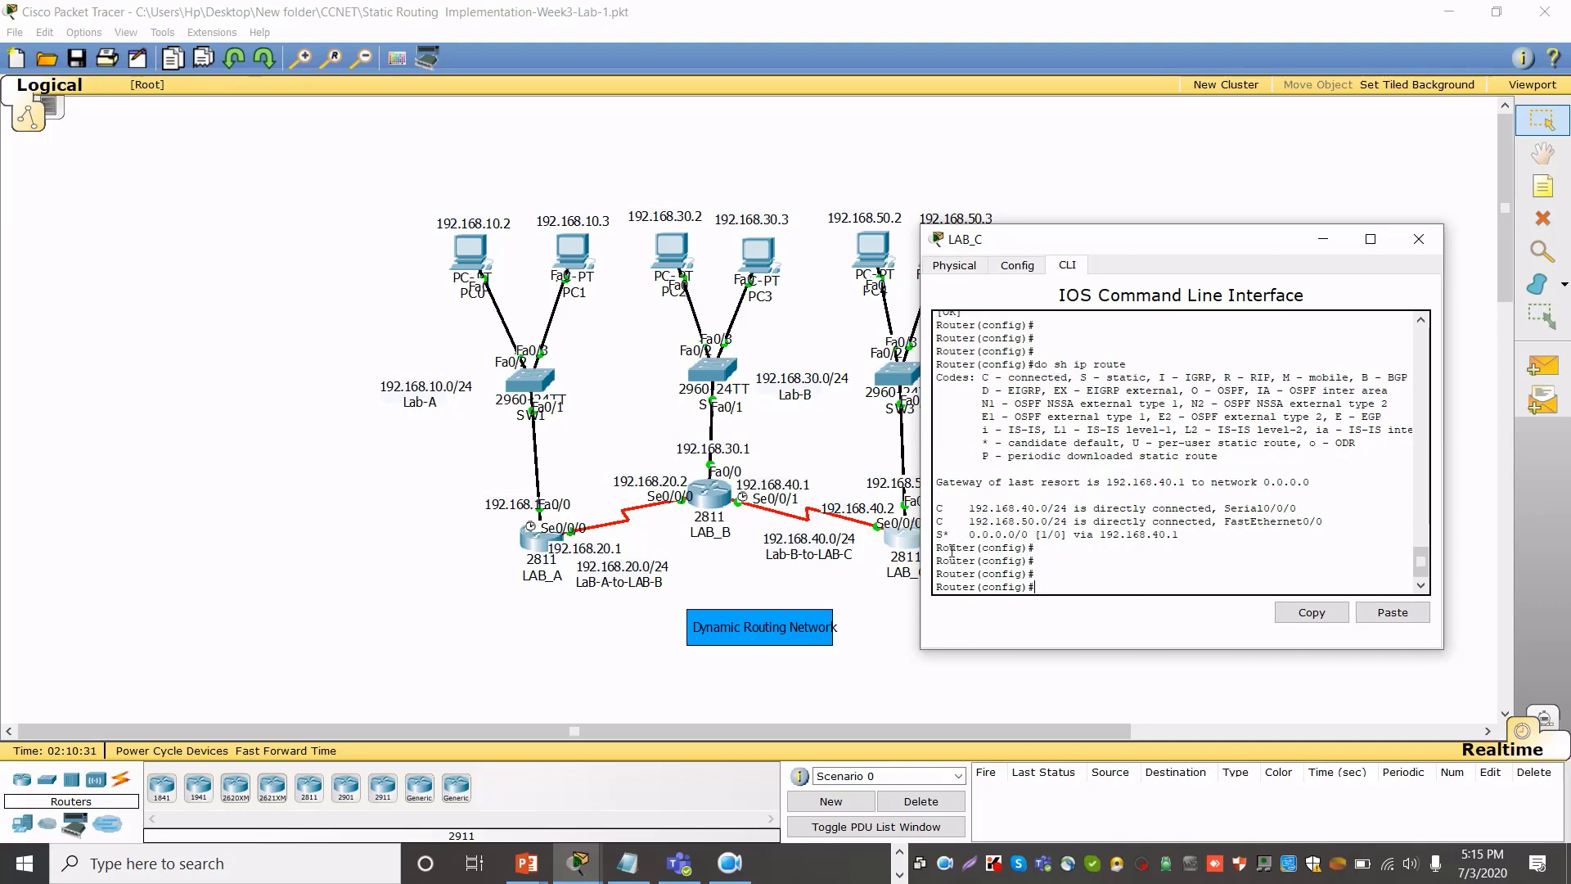
left_click_drag(945, 545, 1181, 536)
left_click(1222, 551)
left_click(1418, 240)
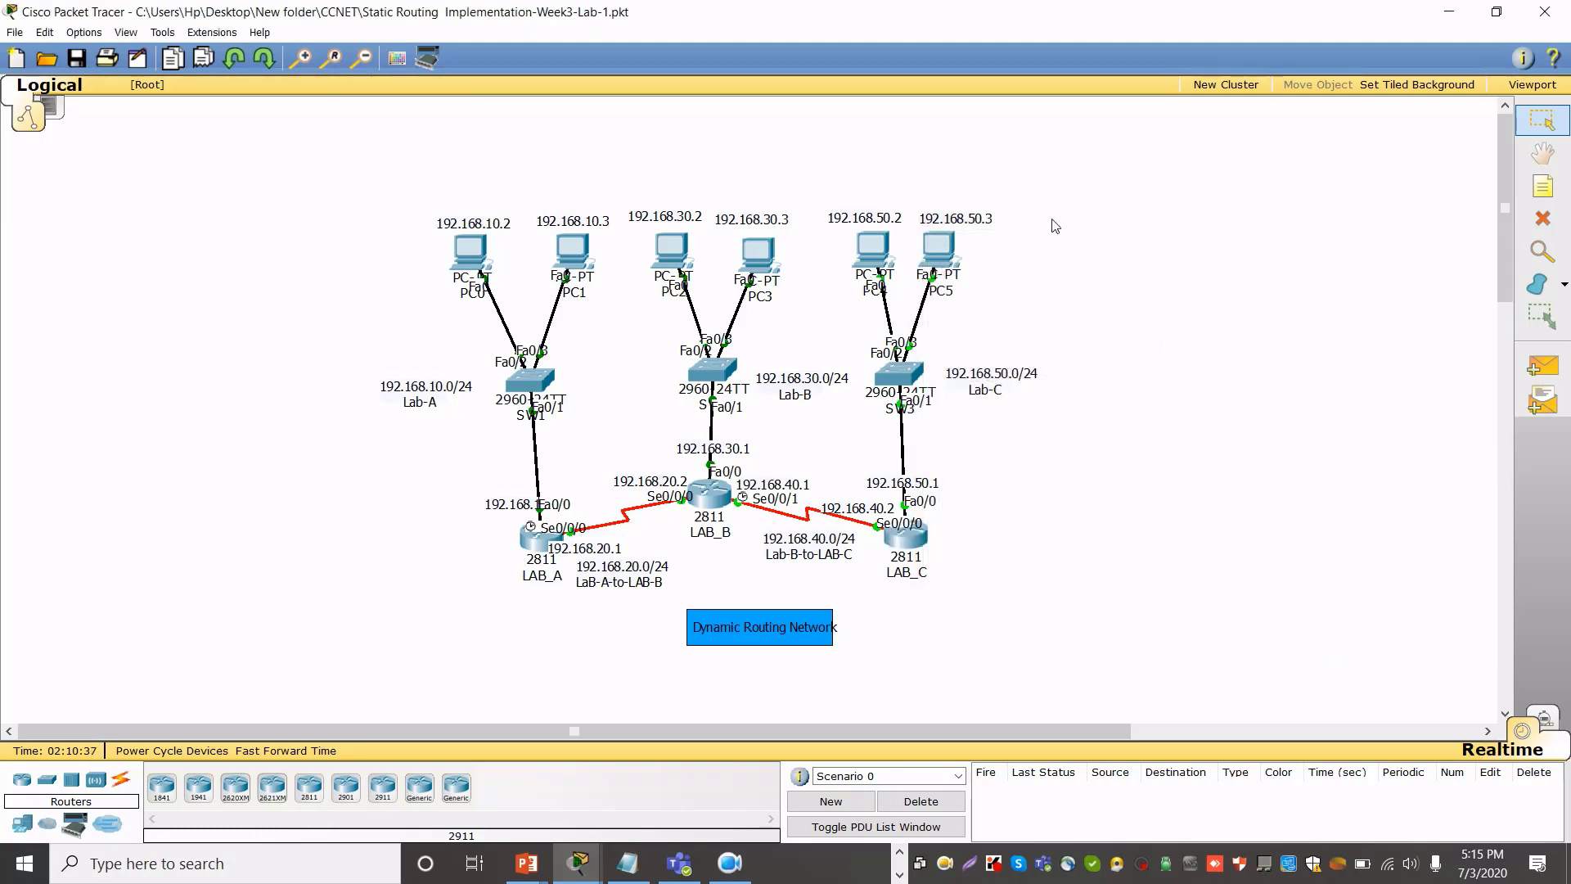
Test connectivity within the Lab-C network by sending a simple PDU from PC5 to PC4
left_click(1540, 367)
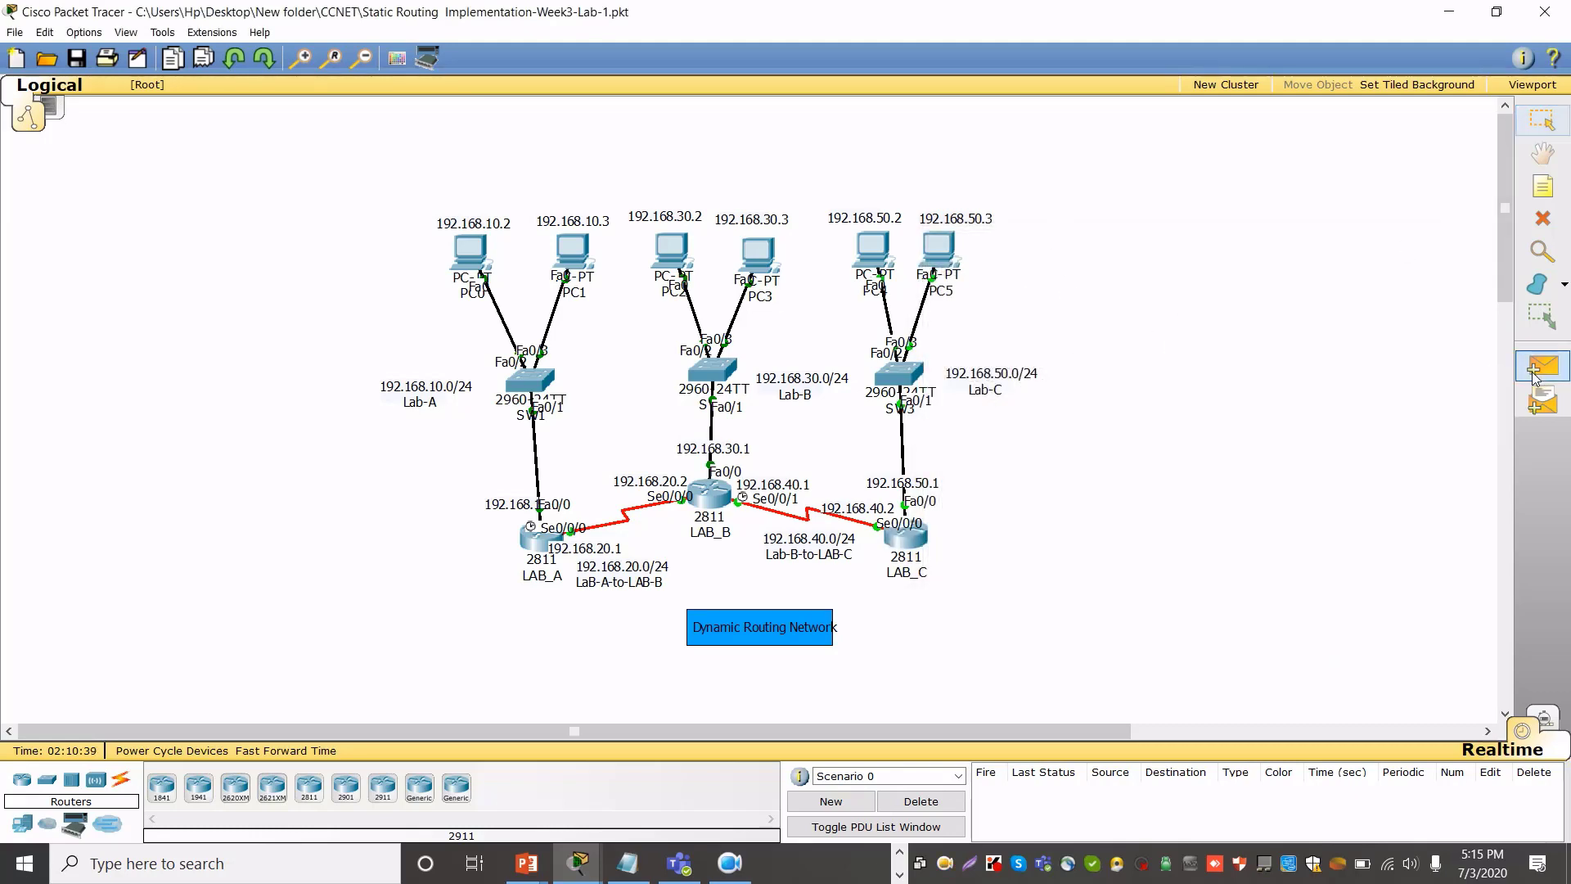
left_click(941, 254)
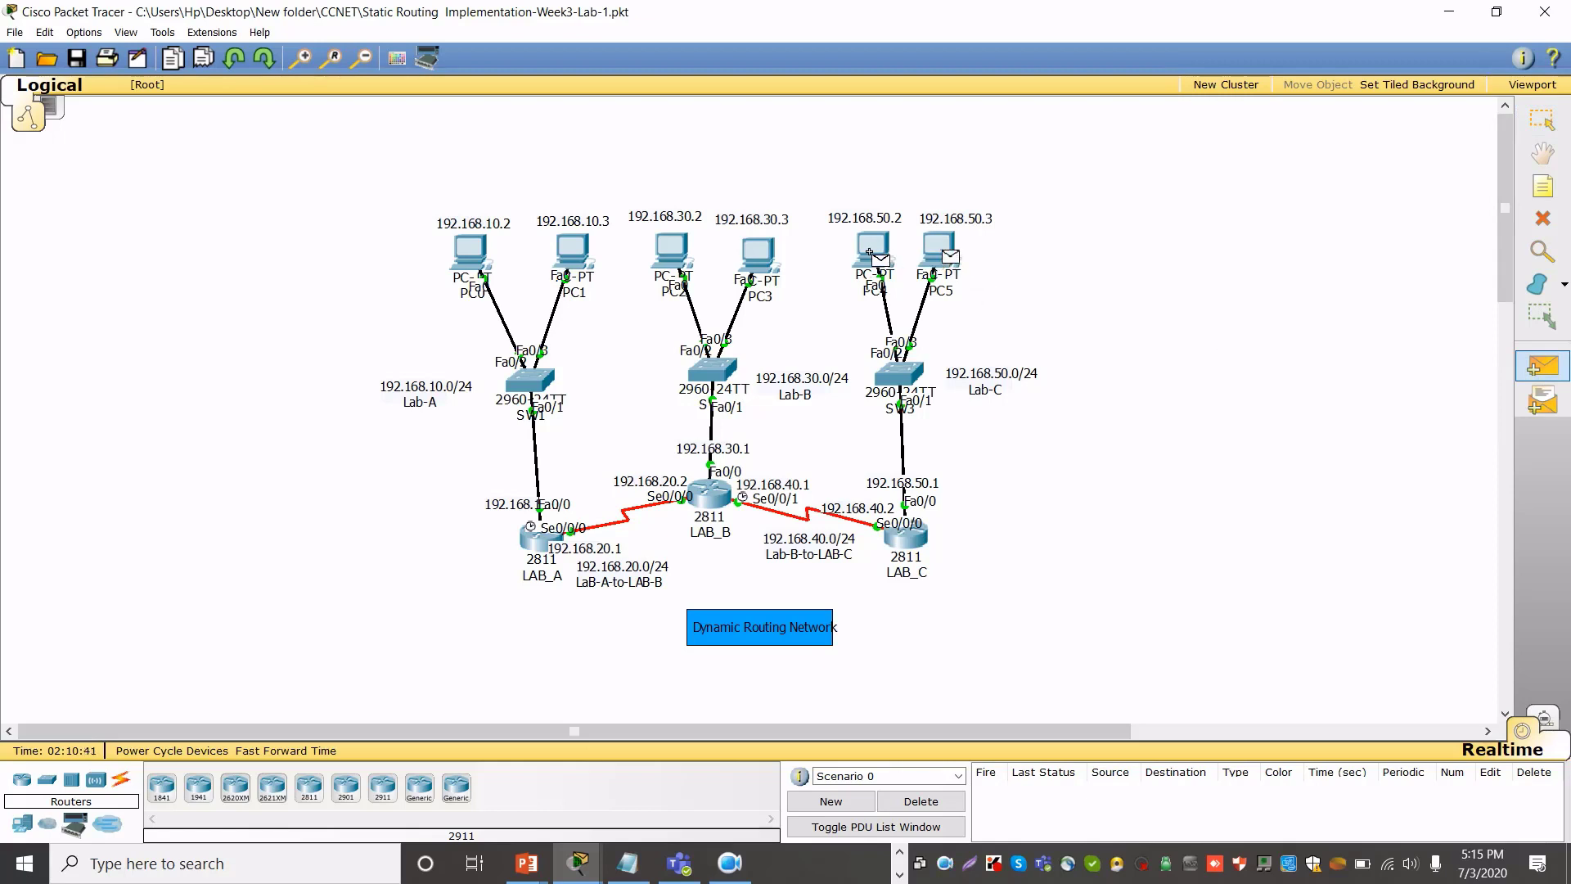
left_click(867, 250)
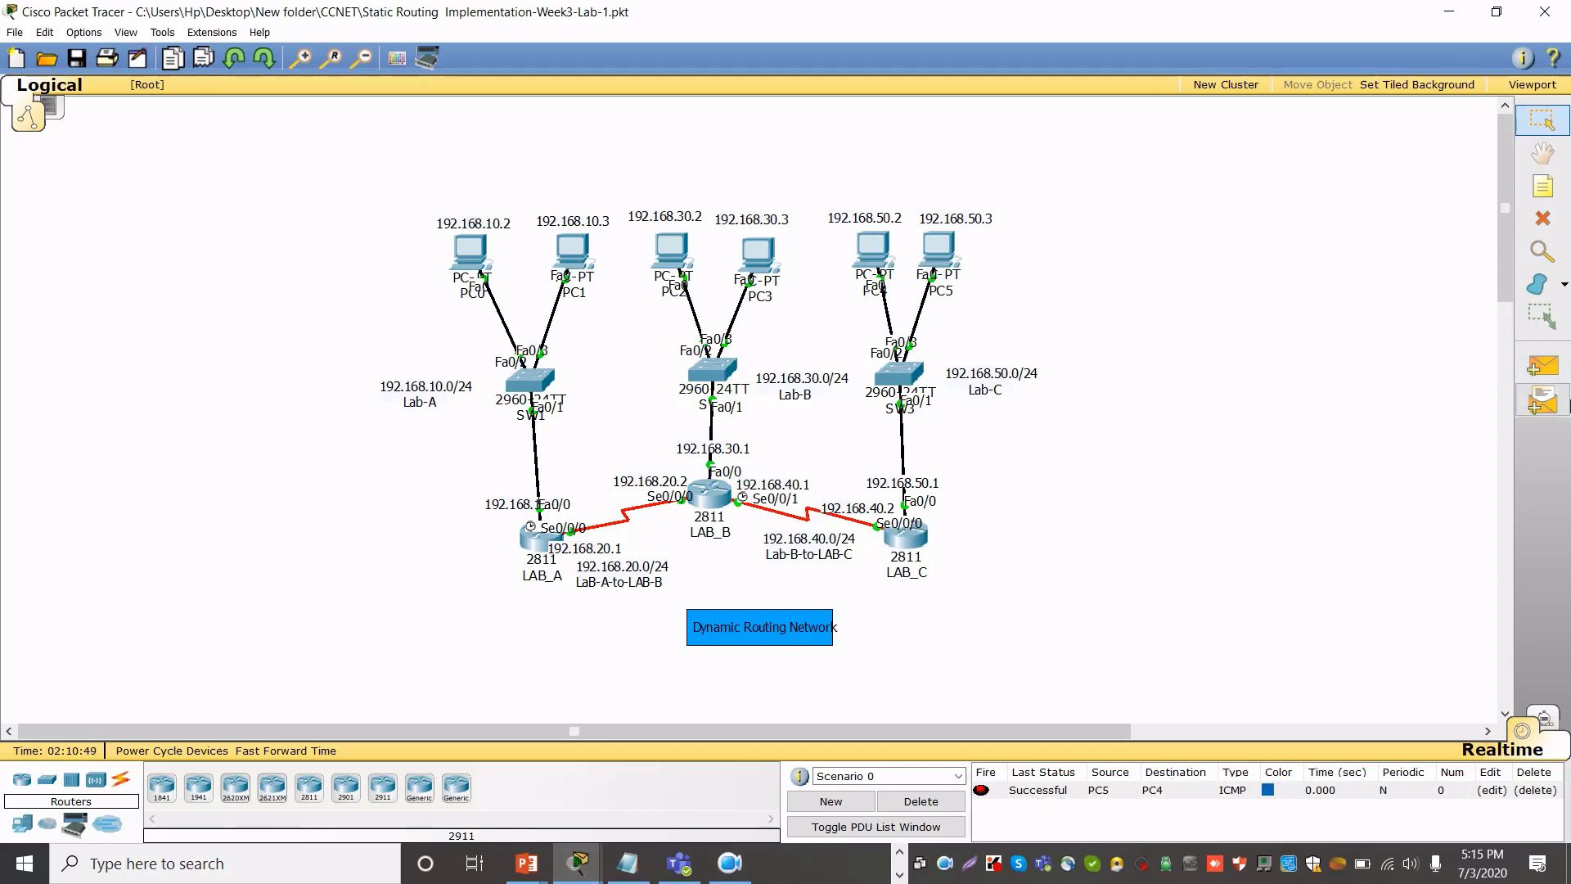
Test connectivity between the Lab-C and Lab-B networks by sending a simple PDU from PC4 to PC3 twice
left_click(1551, 369)
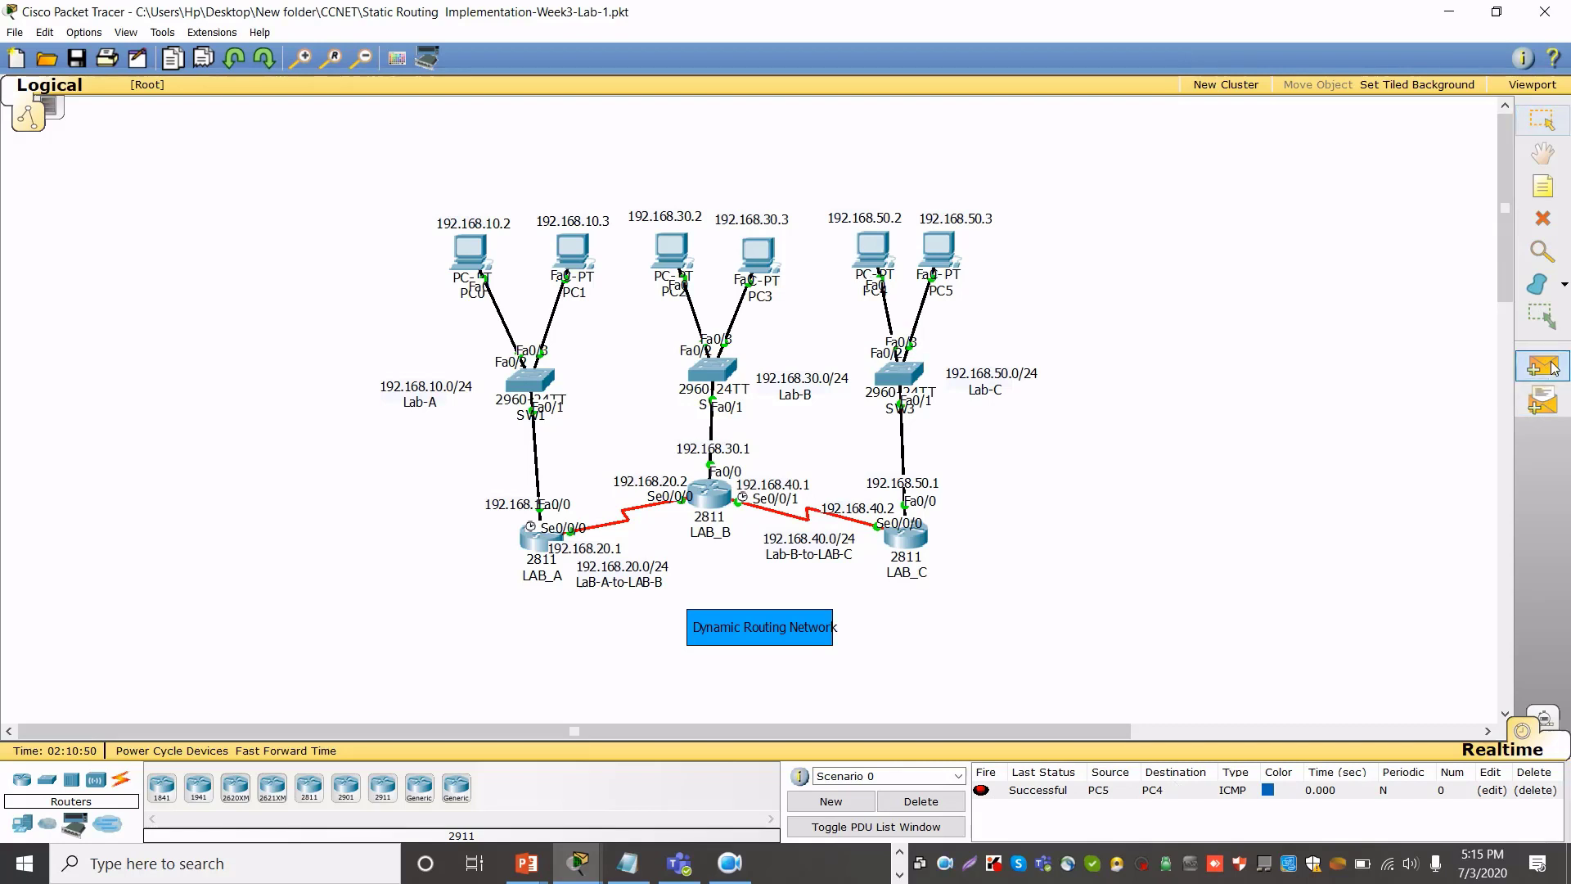
left_click(874, 255)
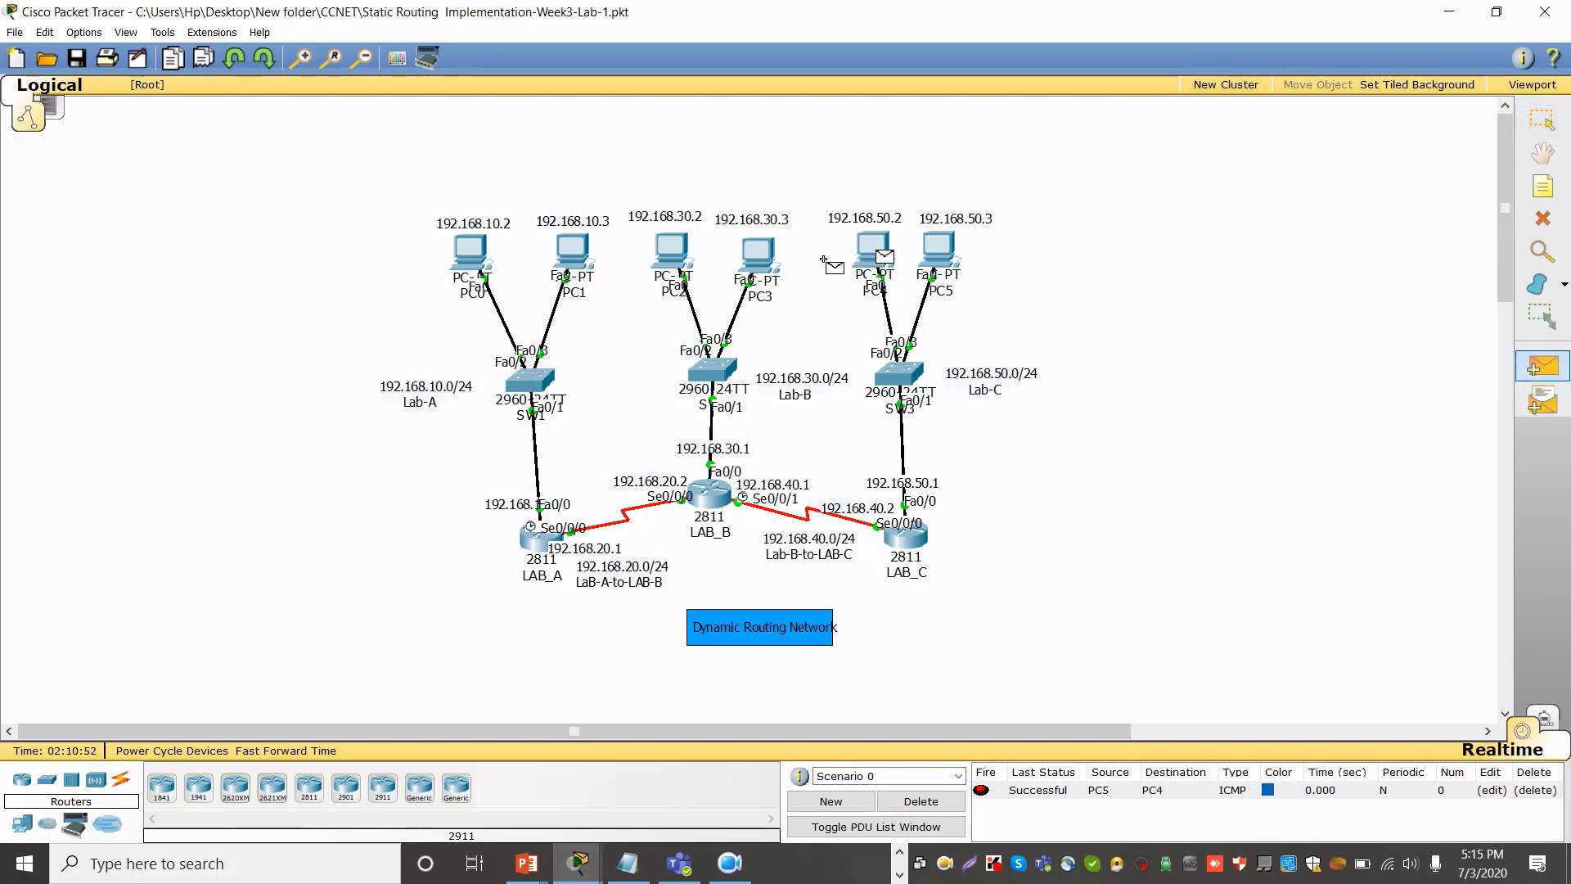
left_click(762, 259)
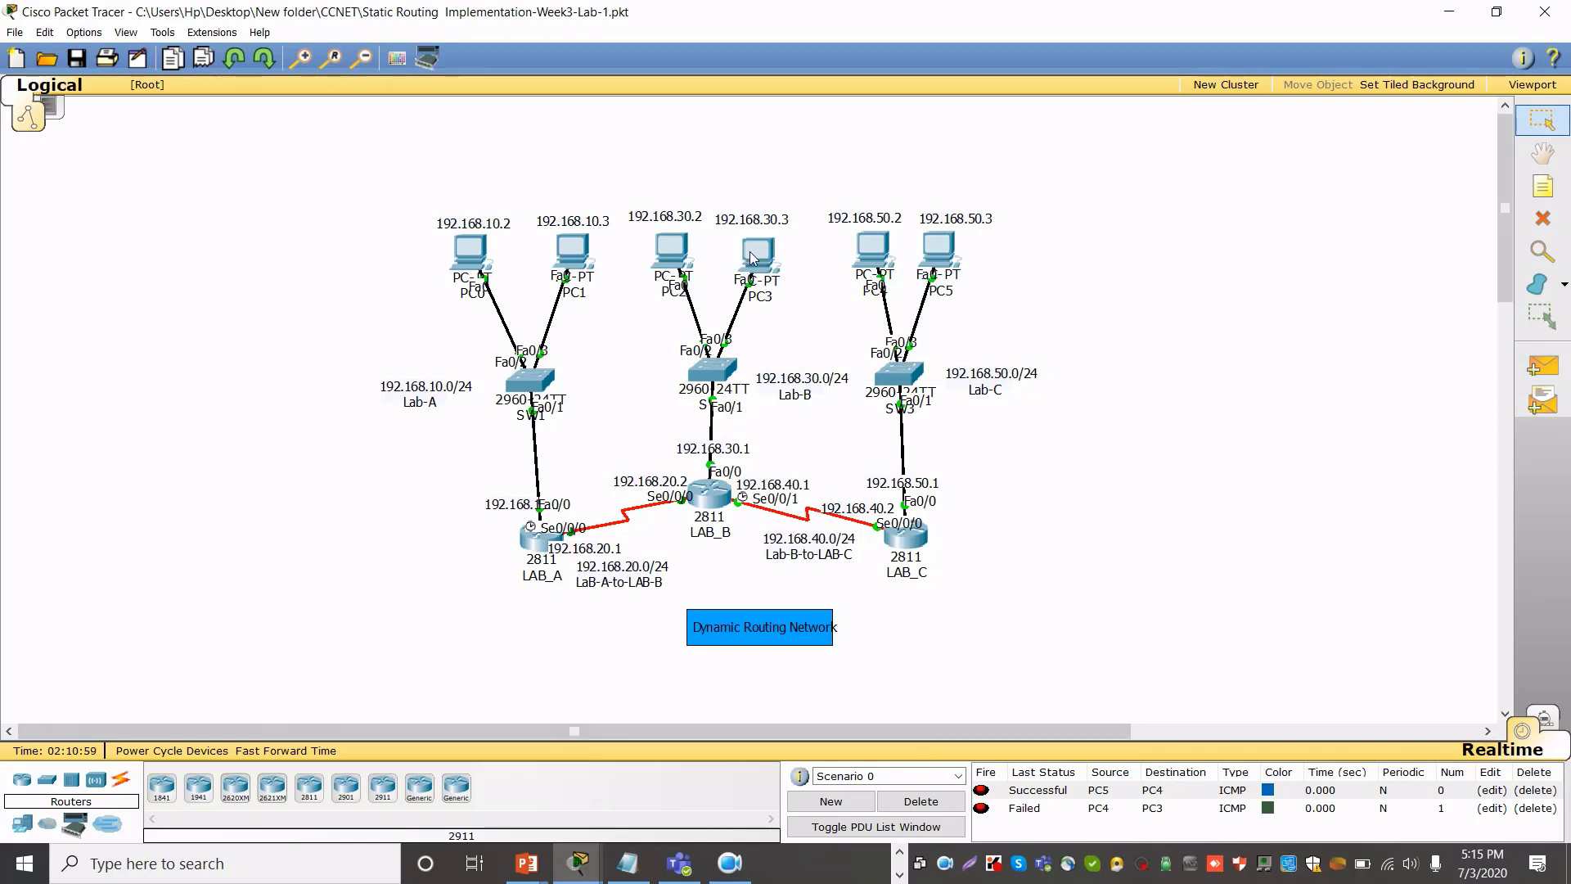
mouse_move(752, 258)
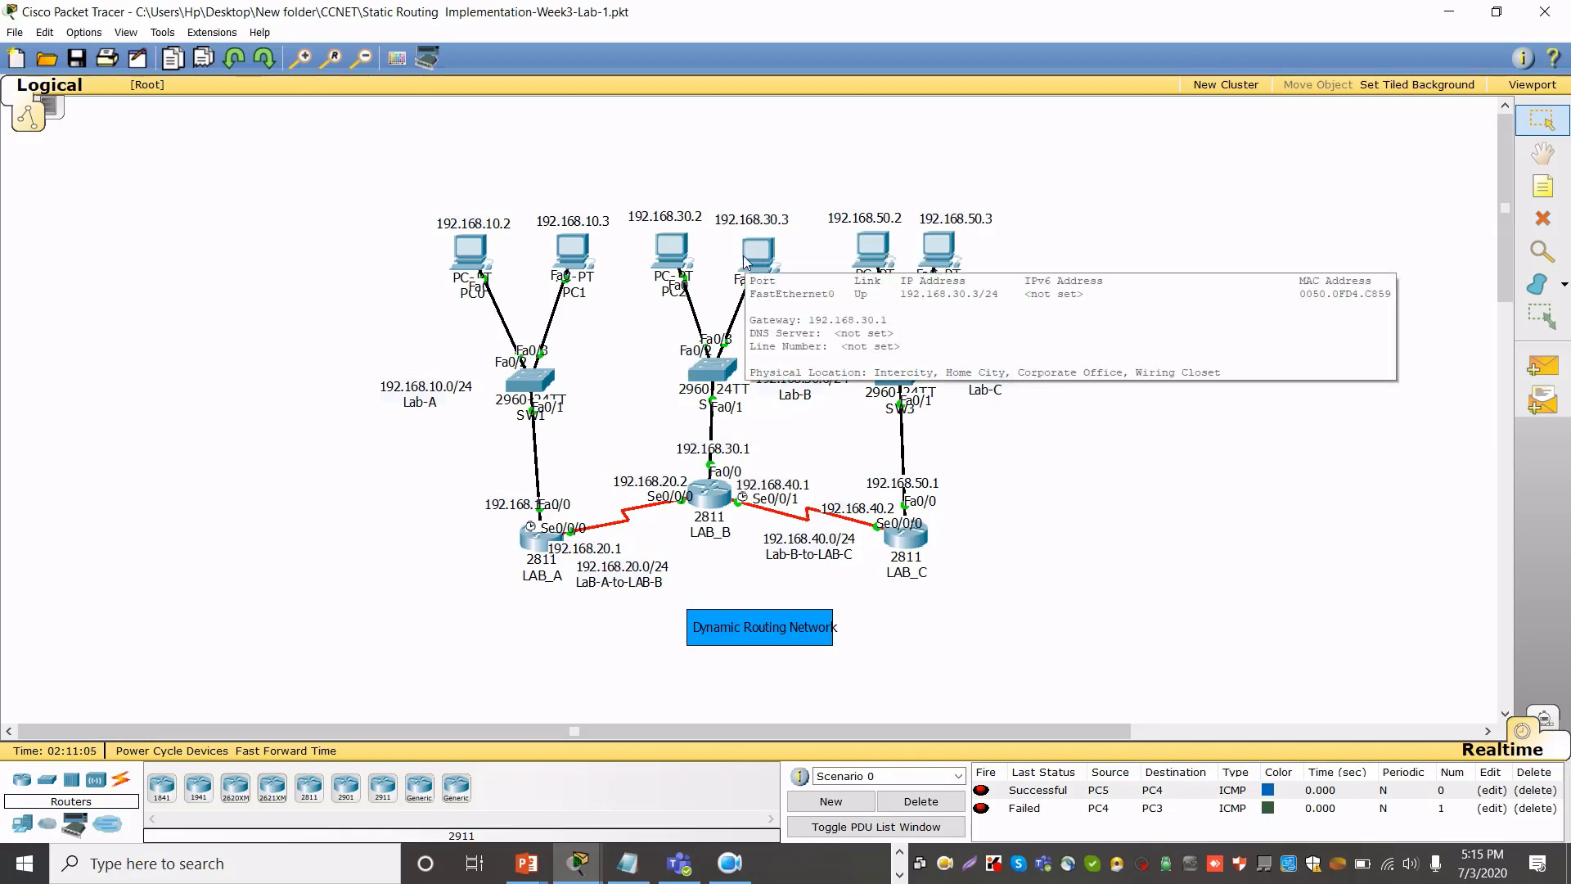
left_click(1549, 376)
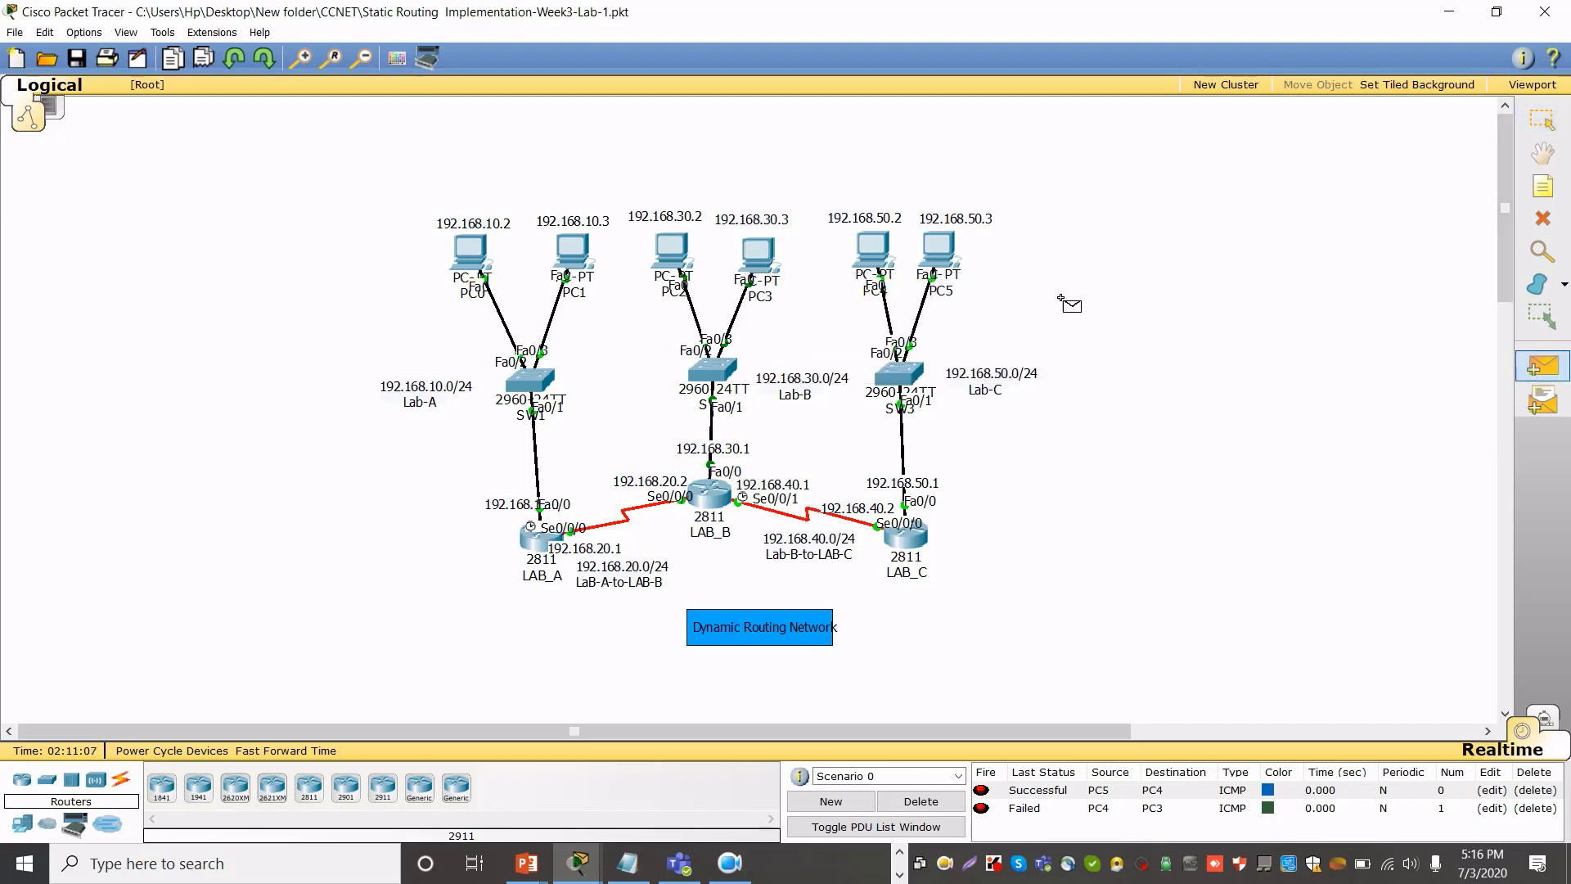
left_click(879, 256)
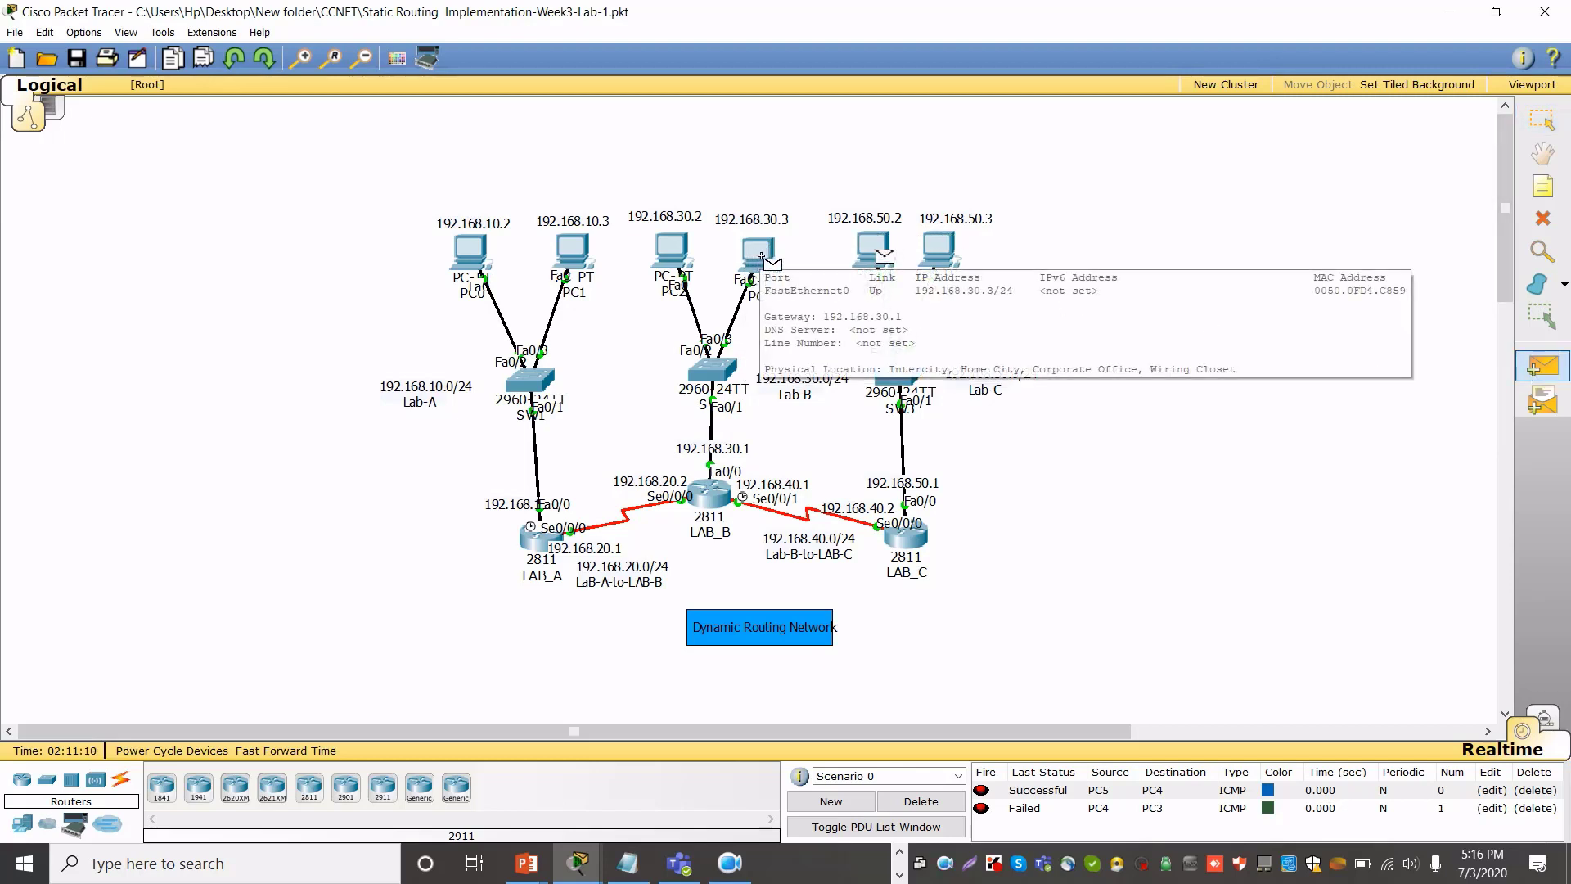
left_click(761, 257)
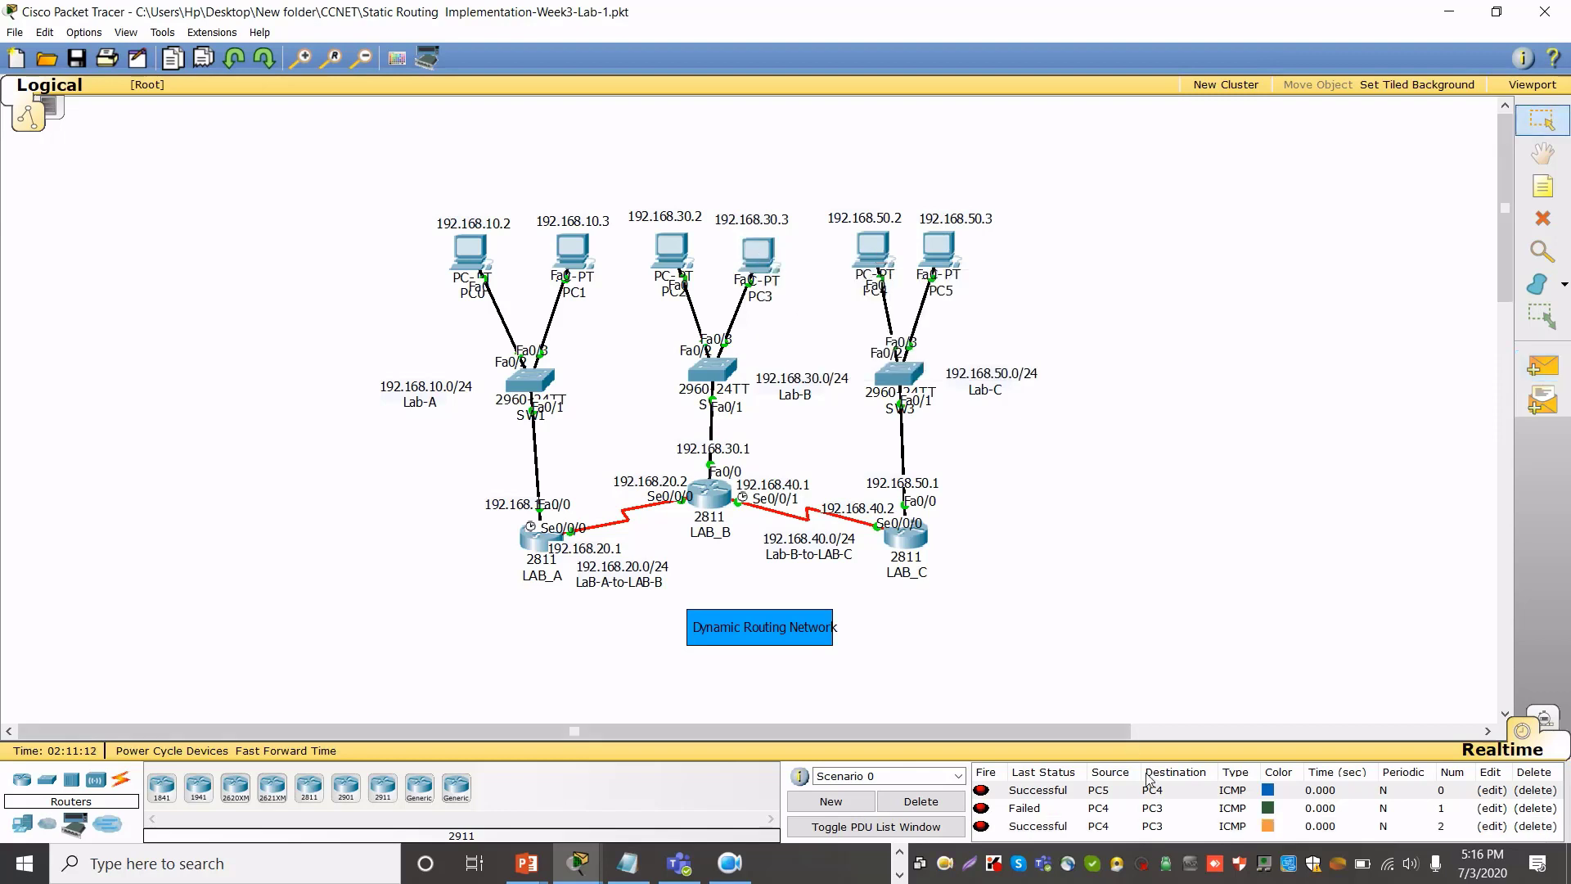
Clear Scenario 0's list of test PDUs and send a simple PDU from PC4 to PC1
left_click(932, 804)
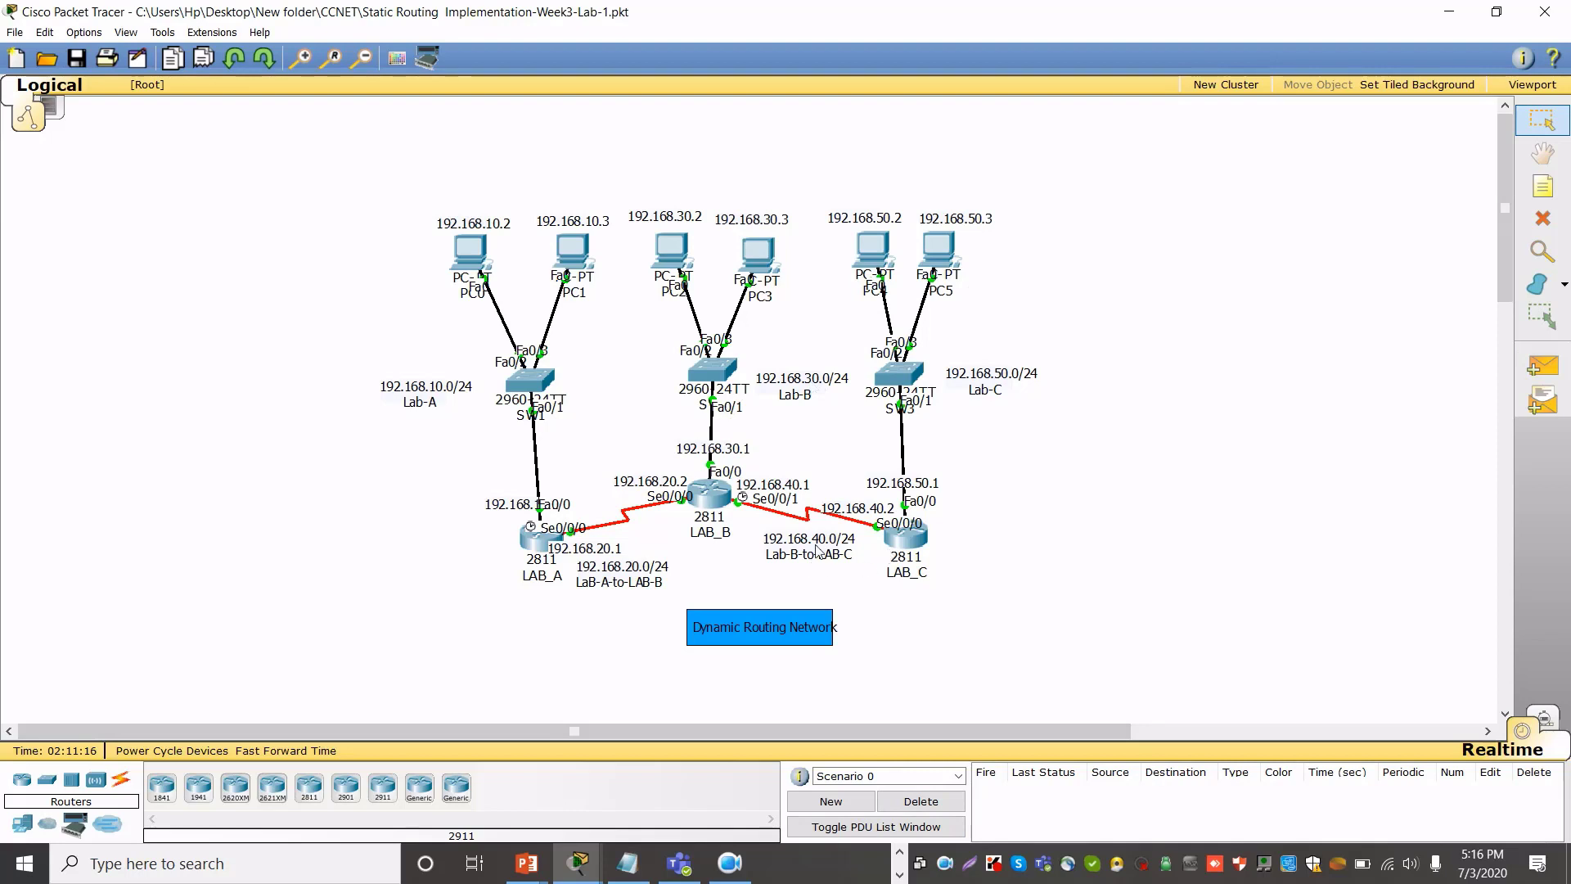
left_click(1543, 366)
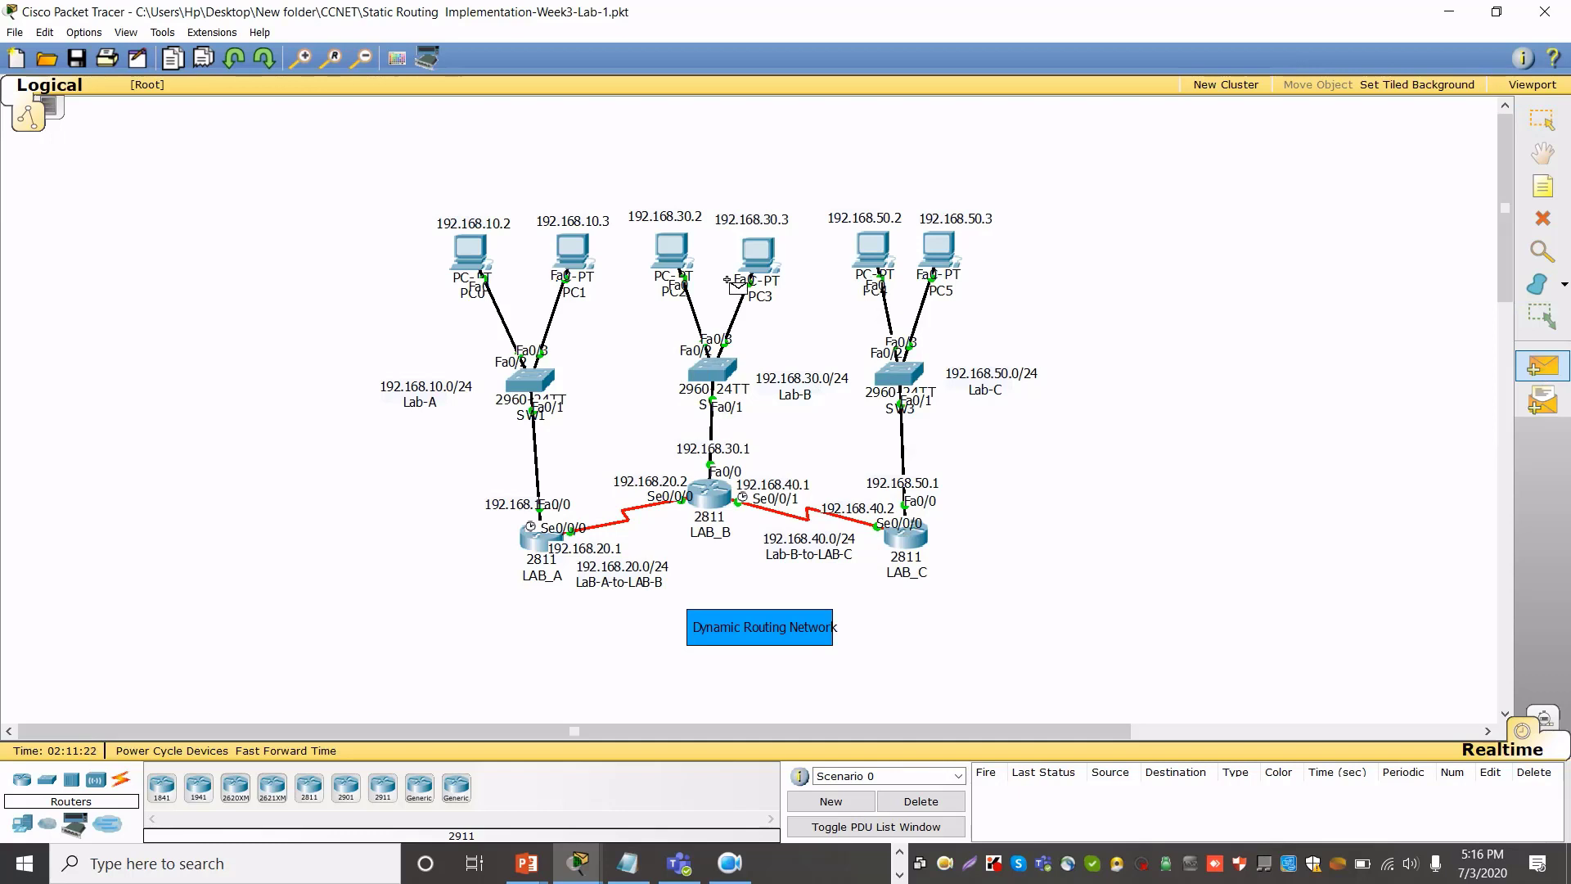
left_click(883, 256)
left_click(575, 257)
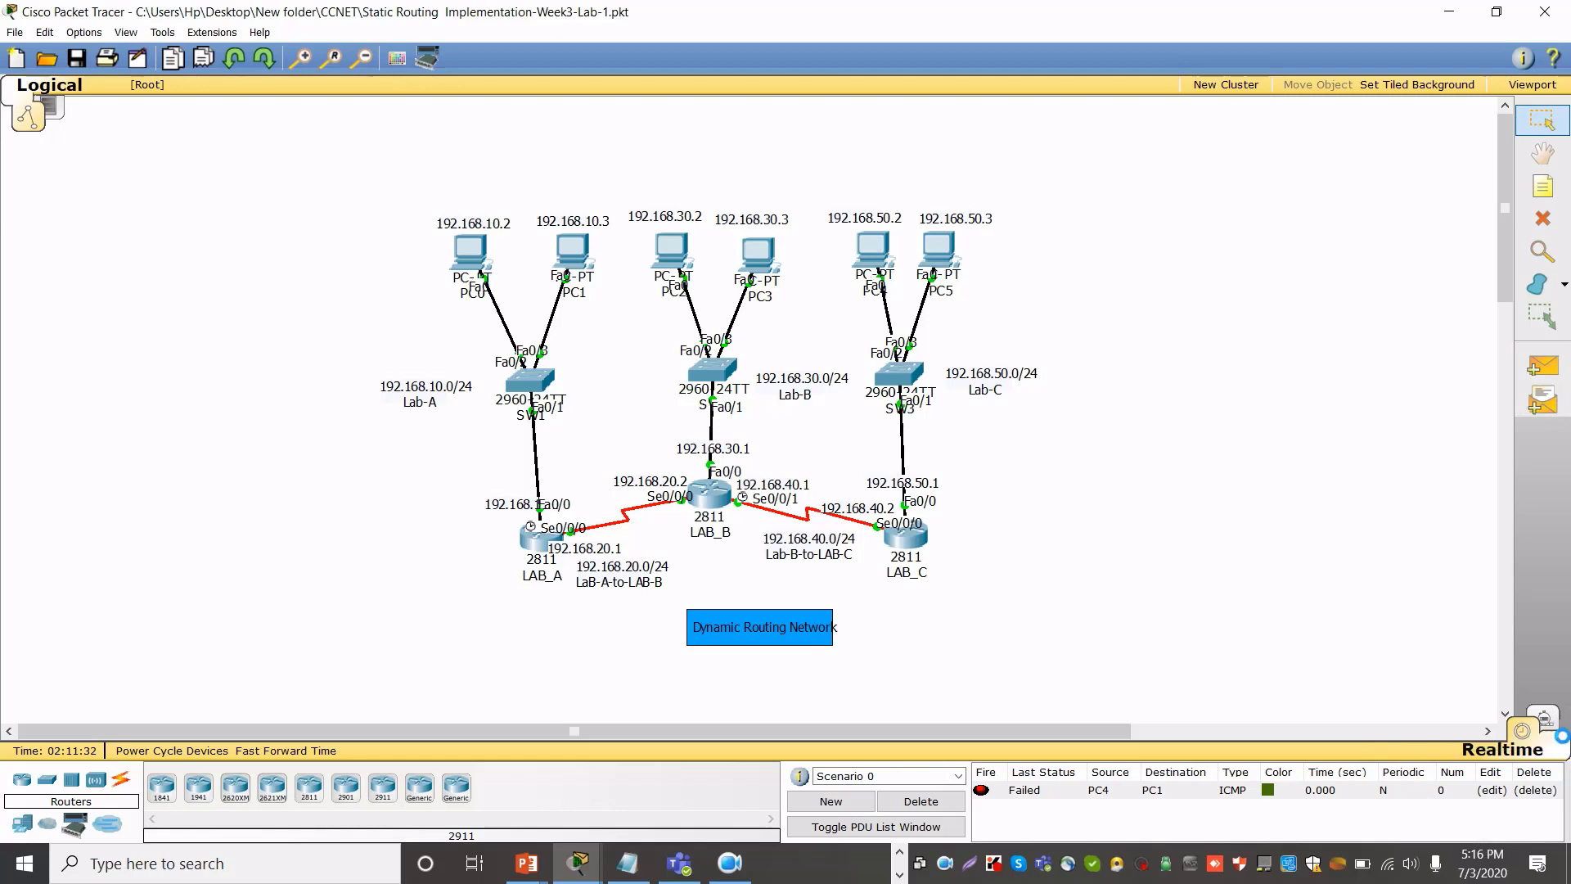
Switch to Simulation mode and step the PC4-to-PC1 PDU forward hop by hop until it is delivered to PC1
left_click(1544, 720)
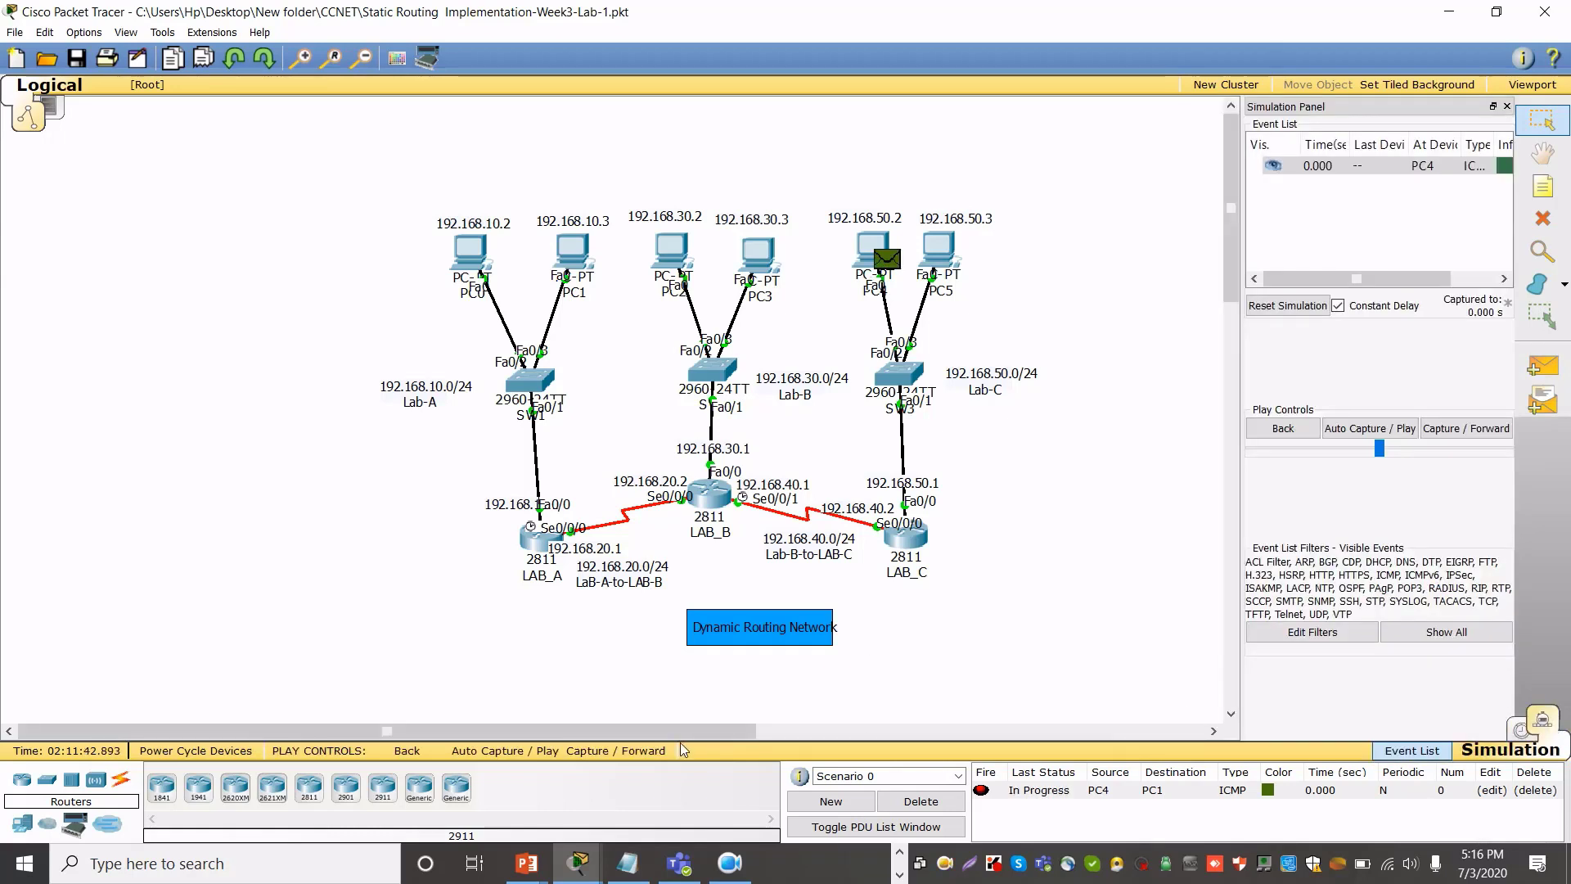
left_click(618, 752)
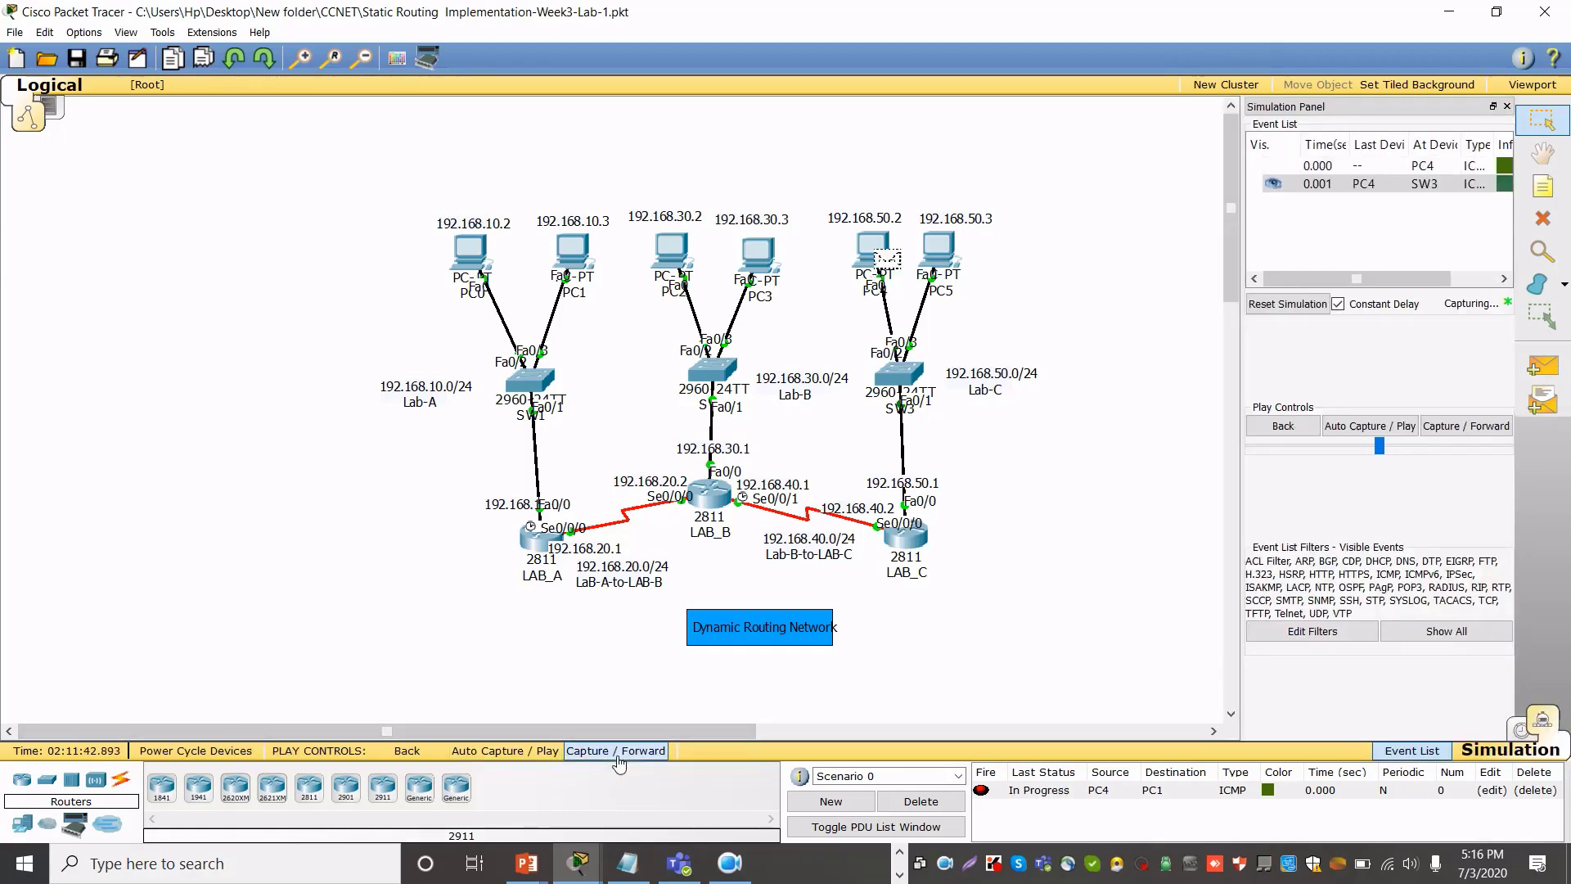
left_click(618, 751)
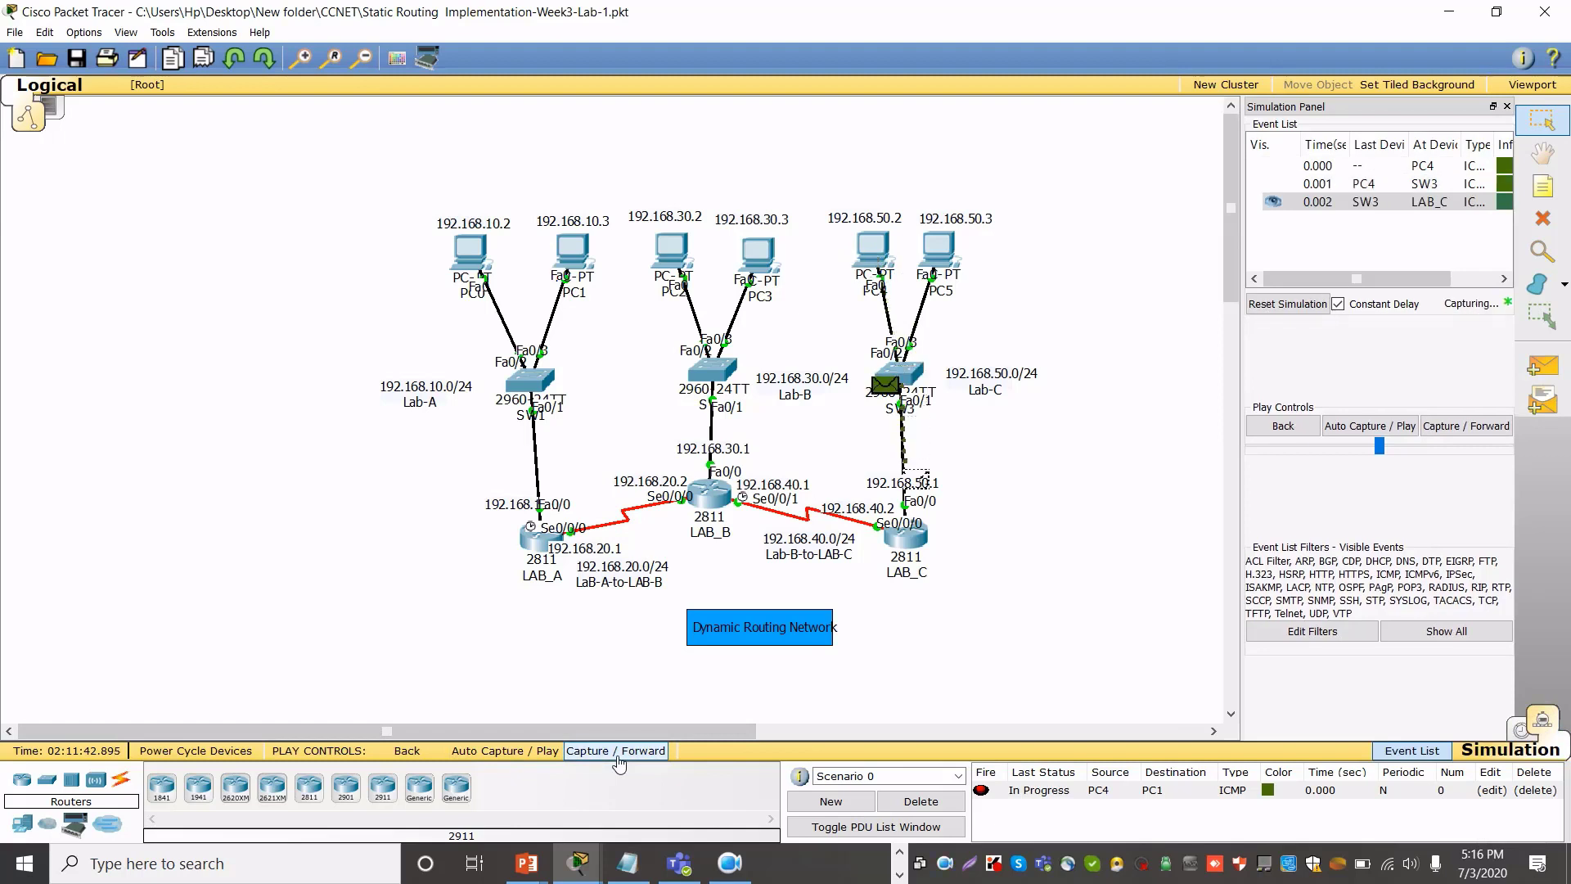
left_click(618, 752)
left_click(617, 751)
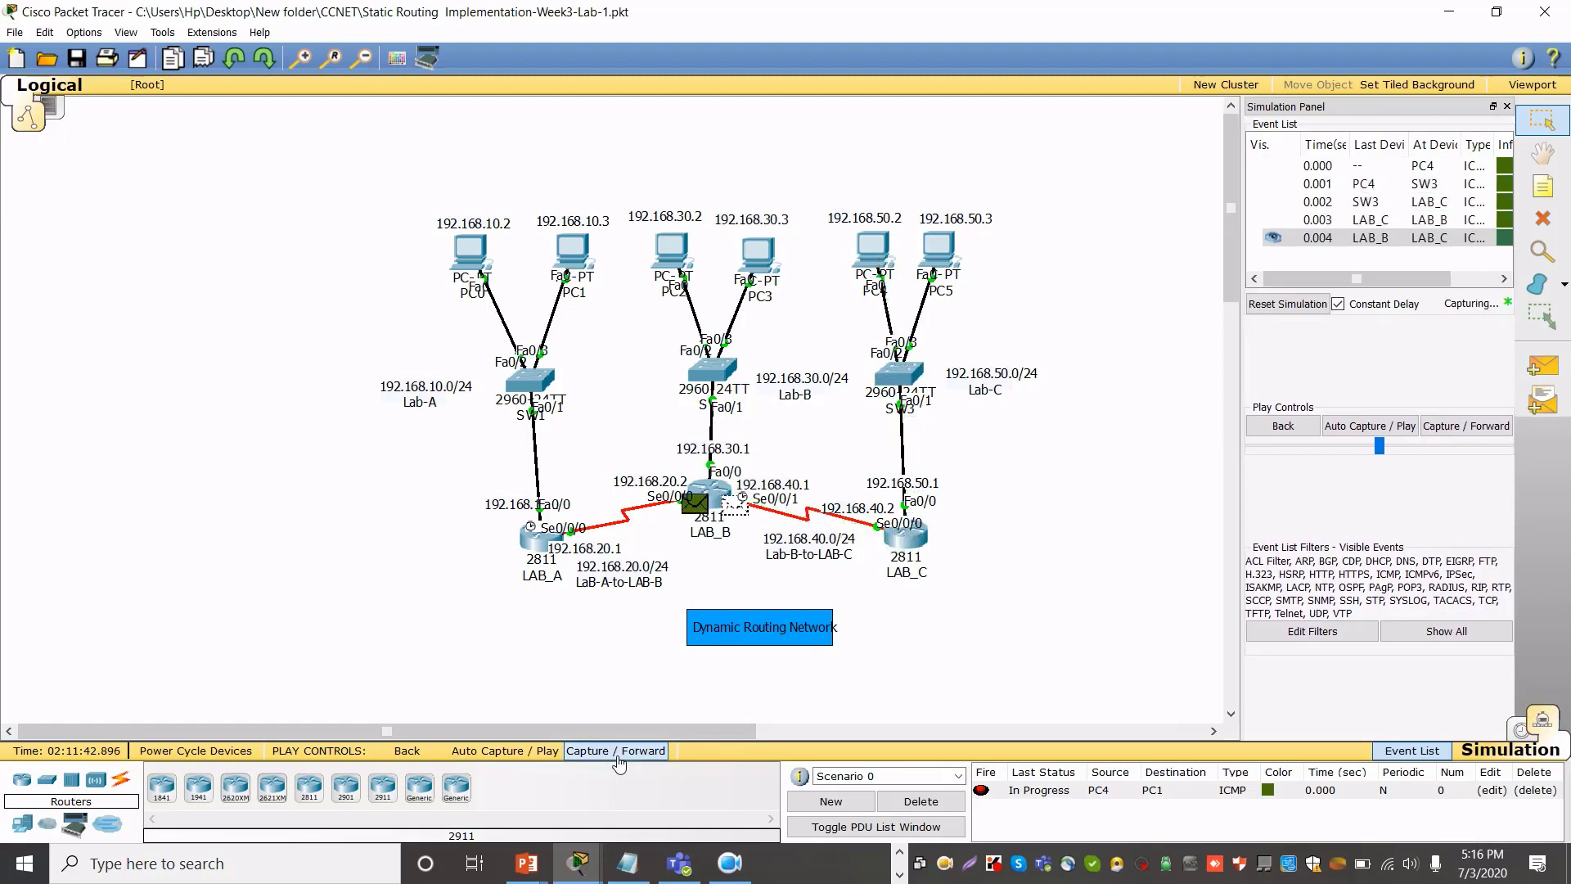
left_click(617, 752)
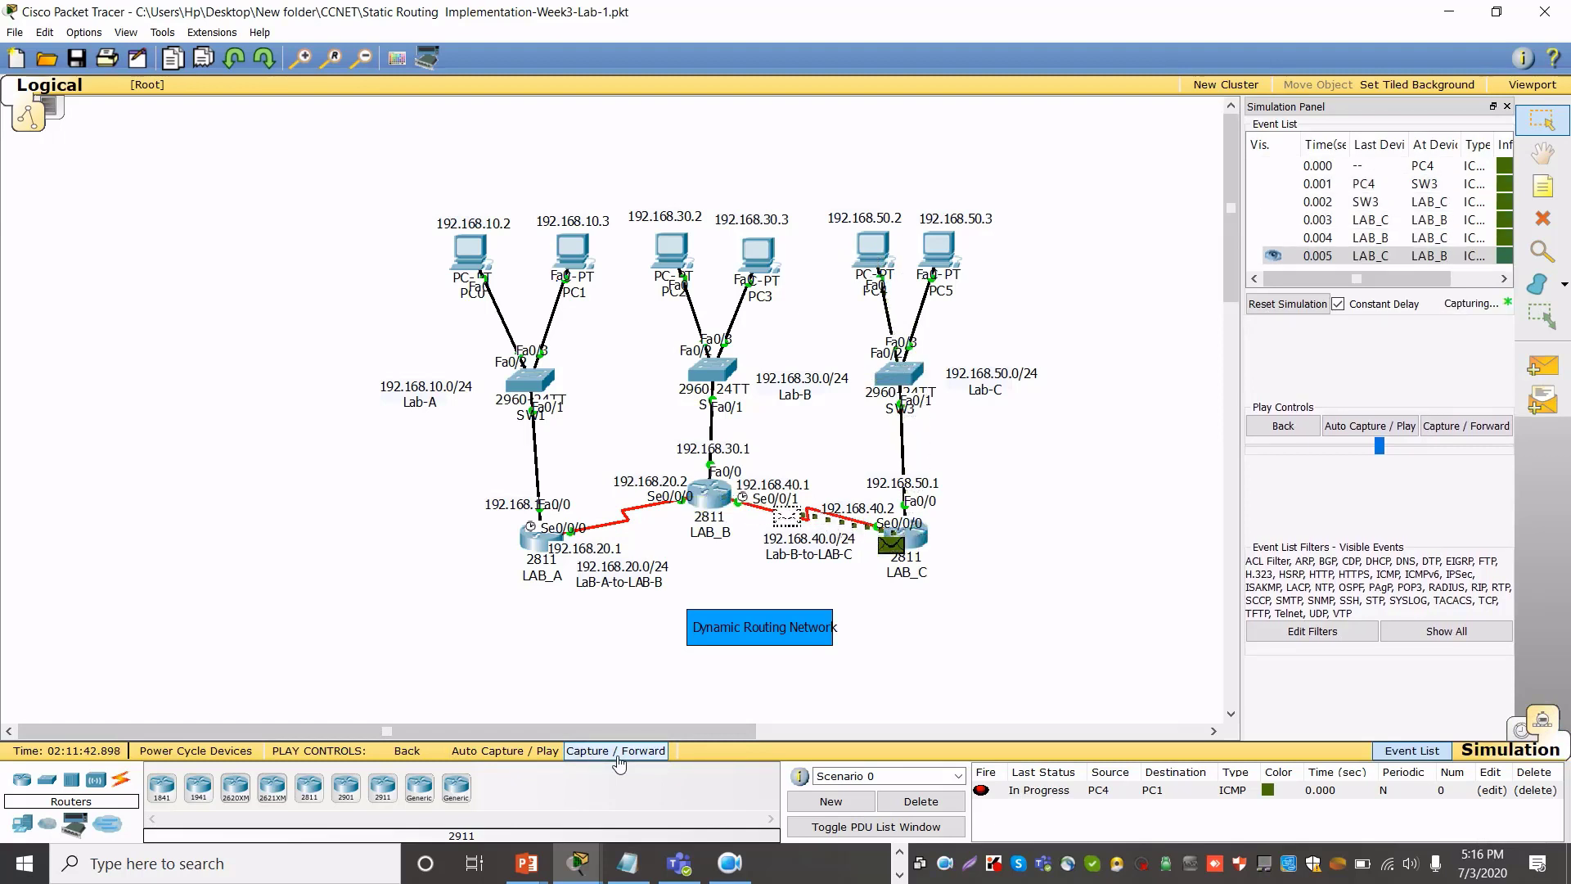
left_click(620, 751)
left_click(620, 752)
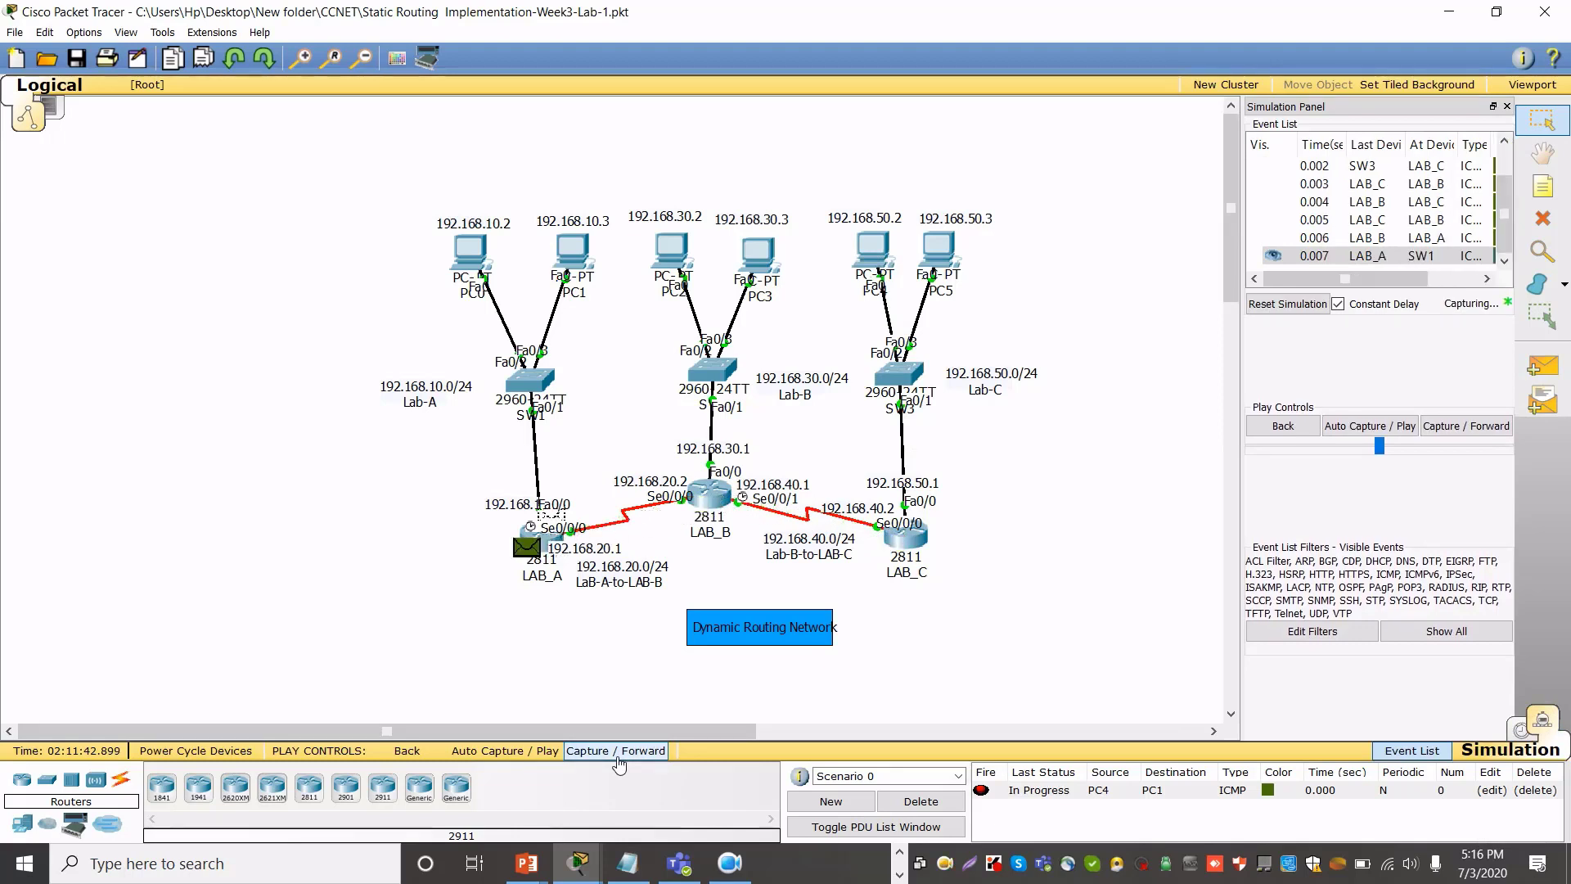
left_click(619, 751)
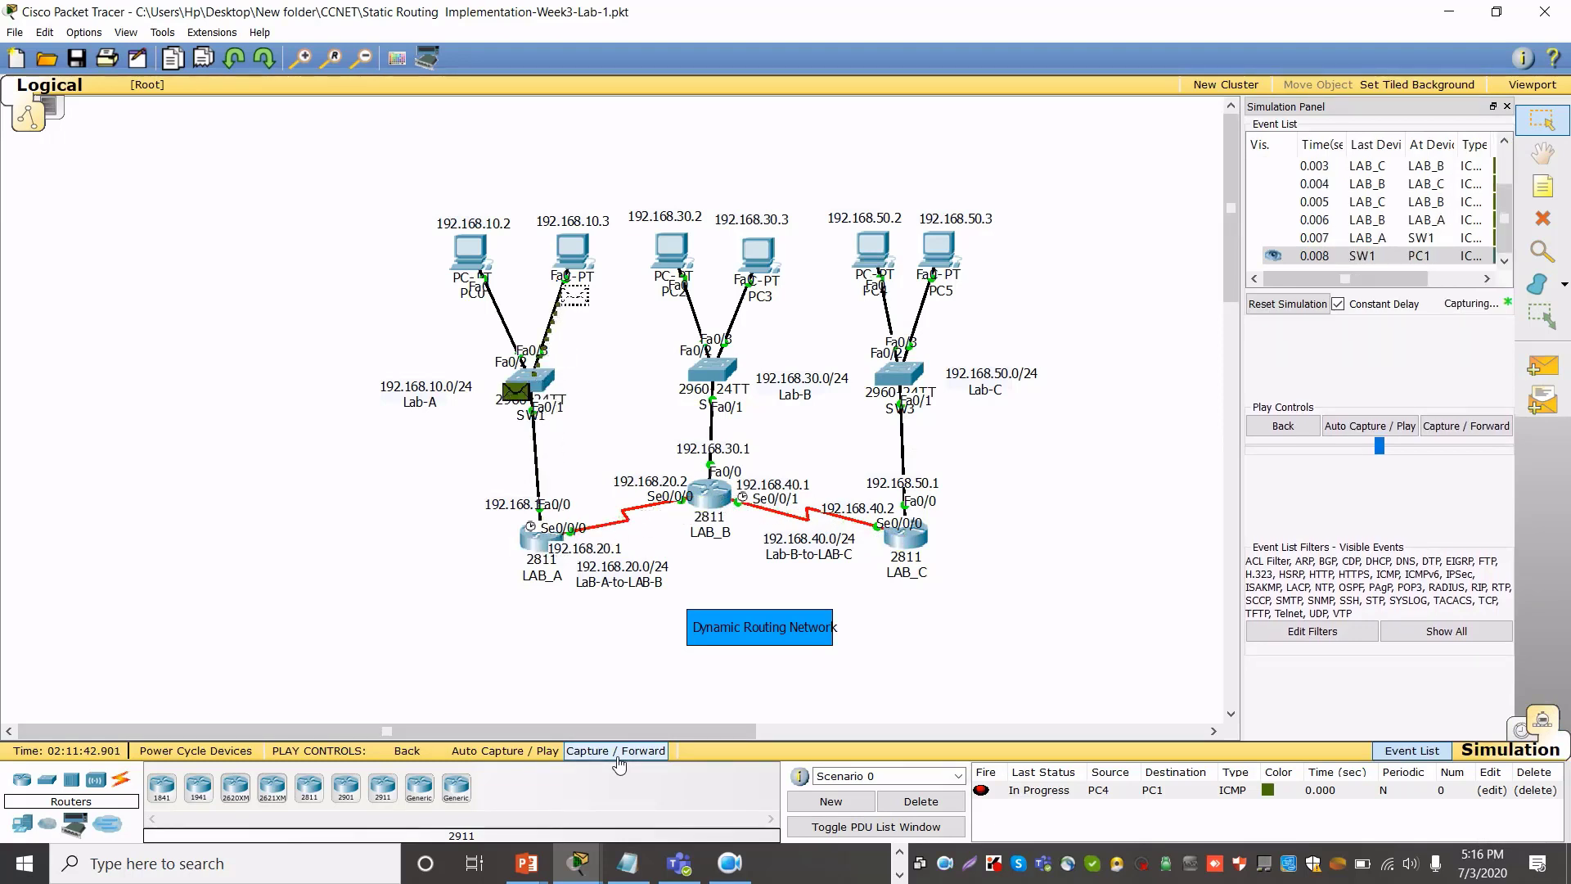
Step the reply from PC1 forward hop by hop back to PC4, and return to Realtime mode
left_click(619, 760)
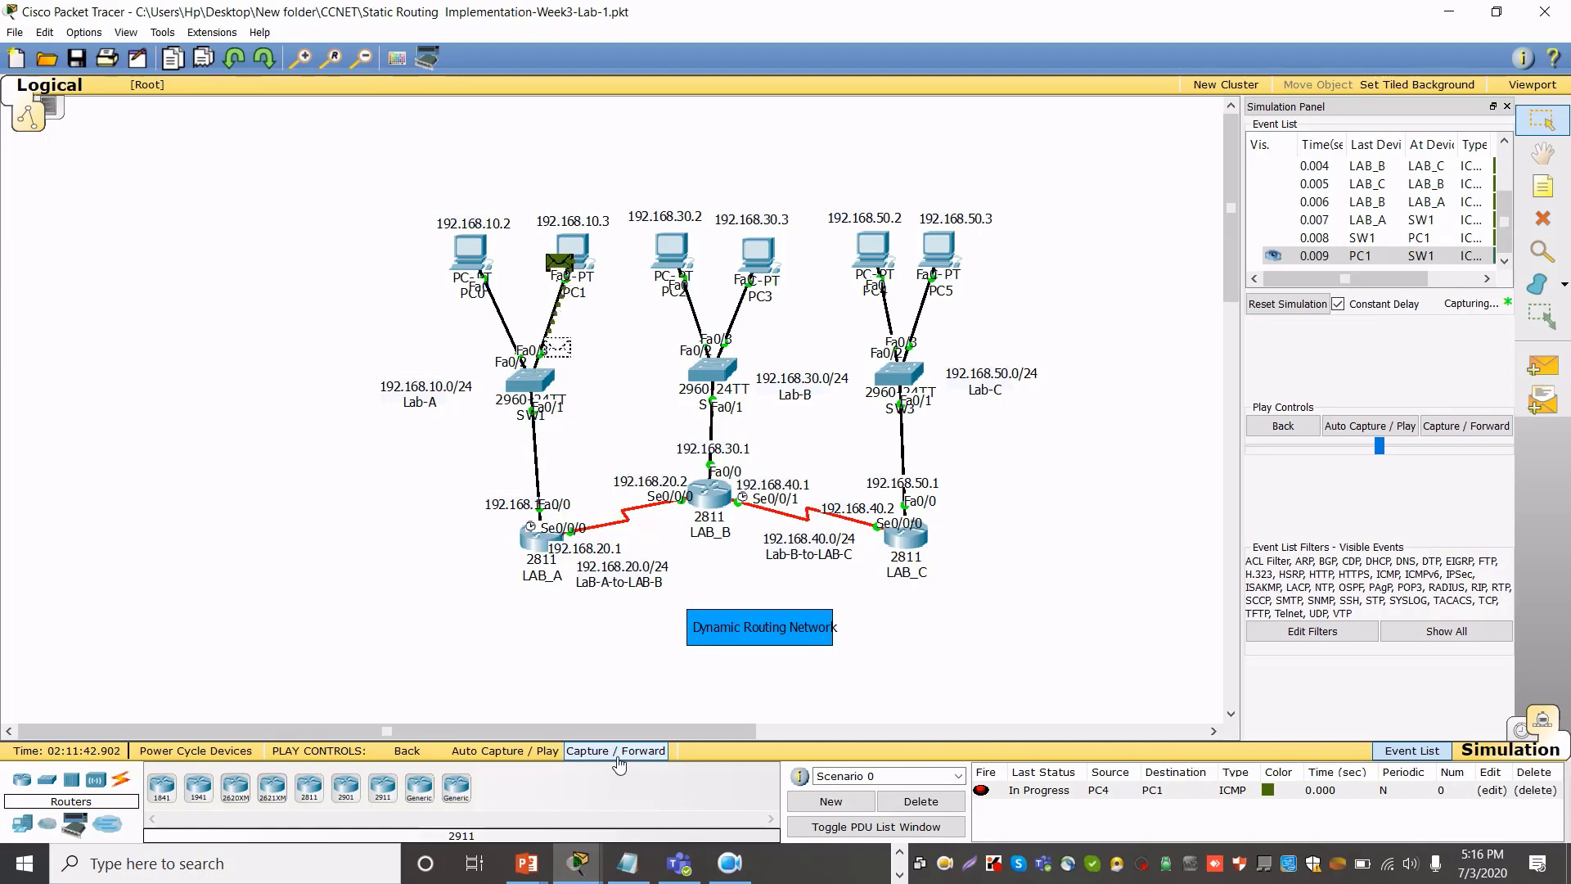
left_click(618, 760)
left_click(620, 759)
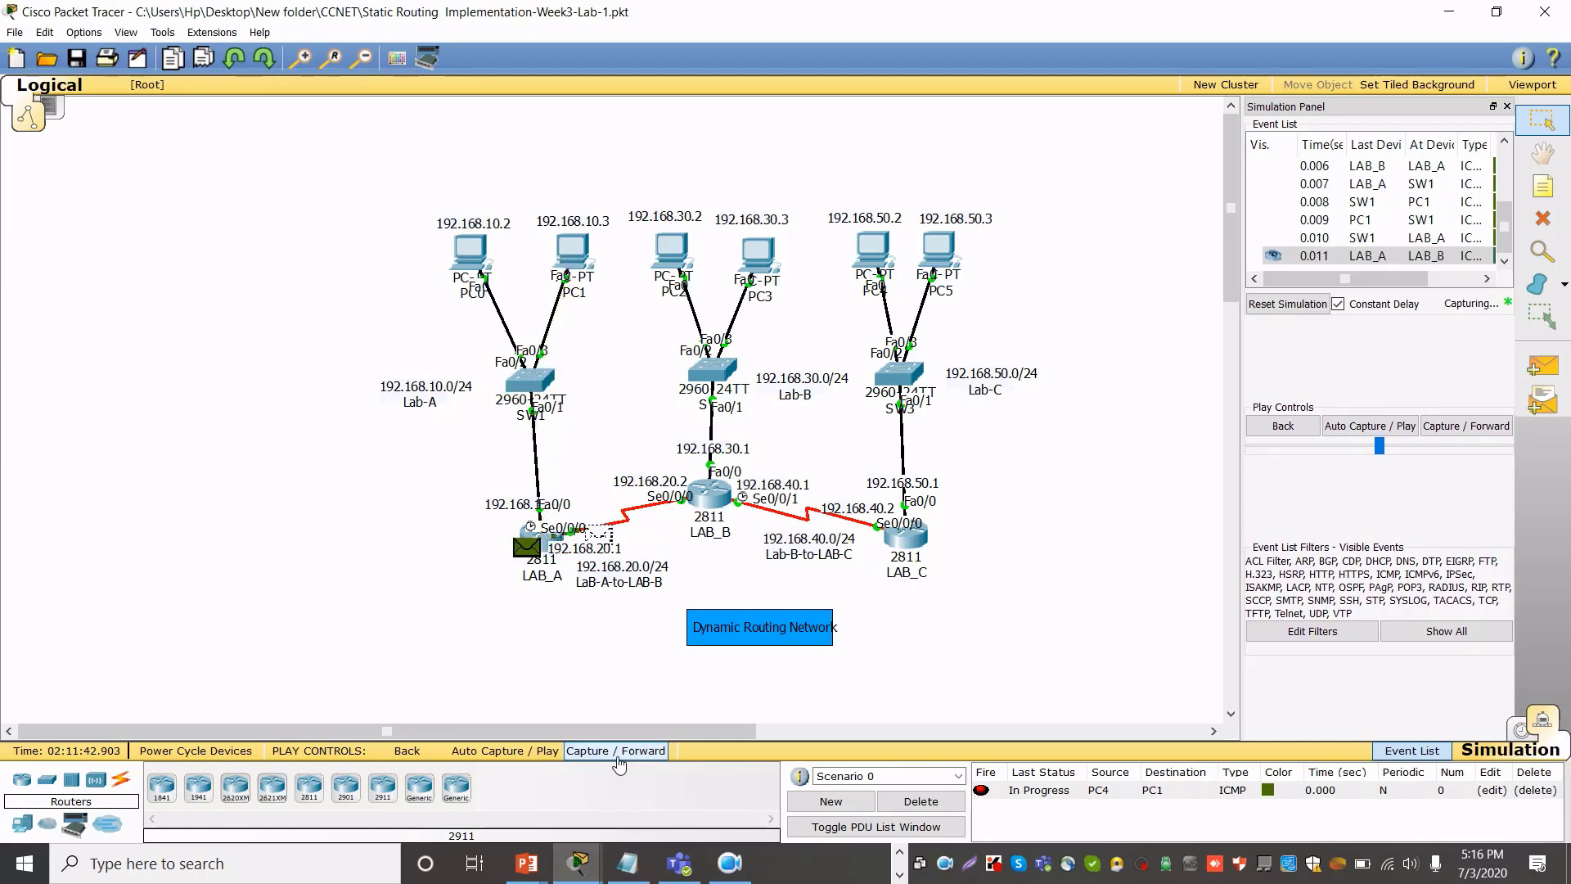
left_click(620, 759)
left_click(620, 759)
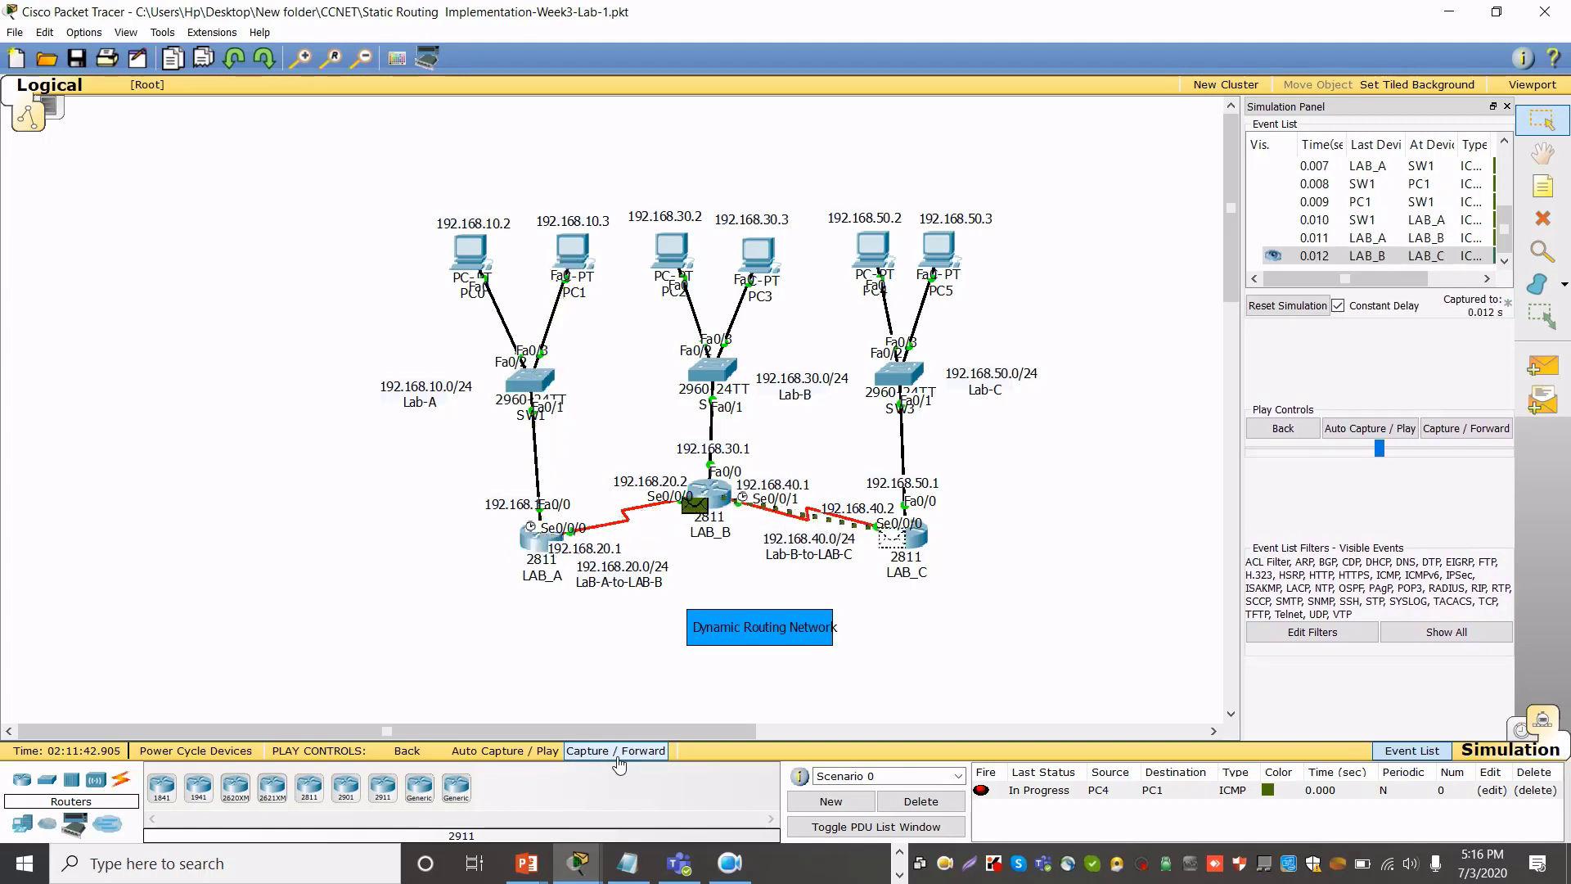
left_click(620, 759)
left_click(620, 759)
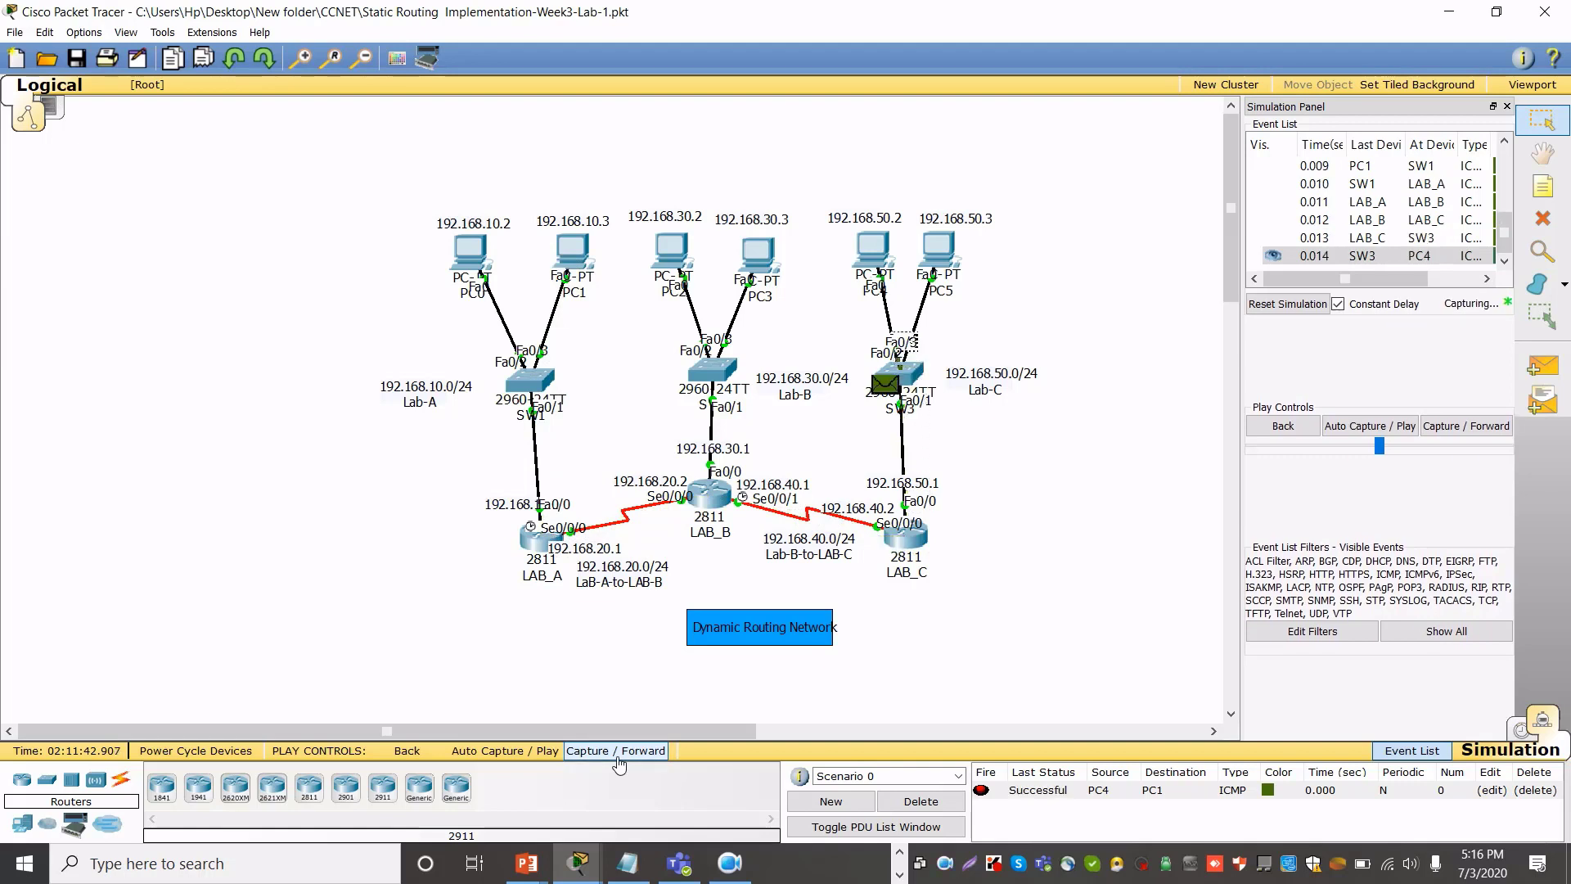
left_click(619, 759)
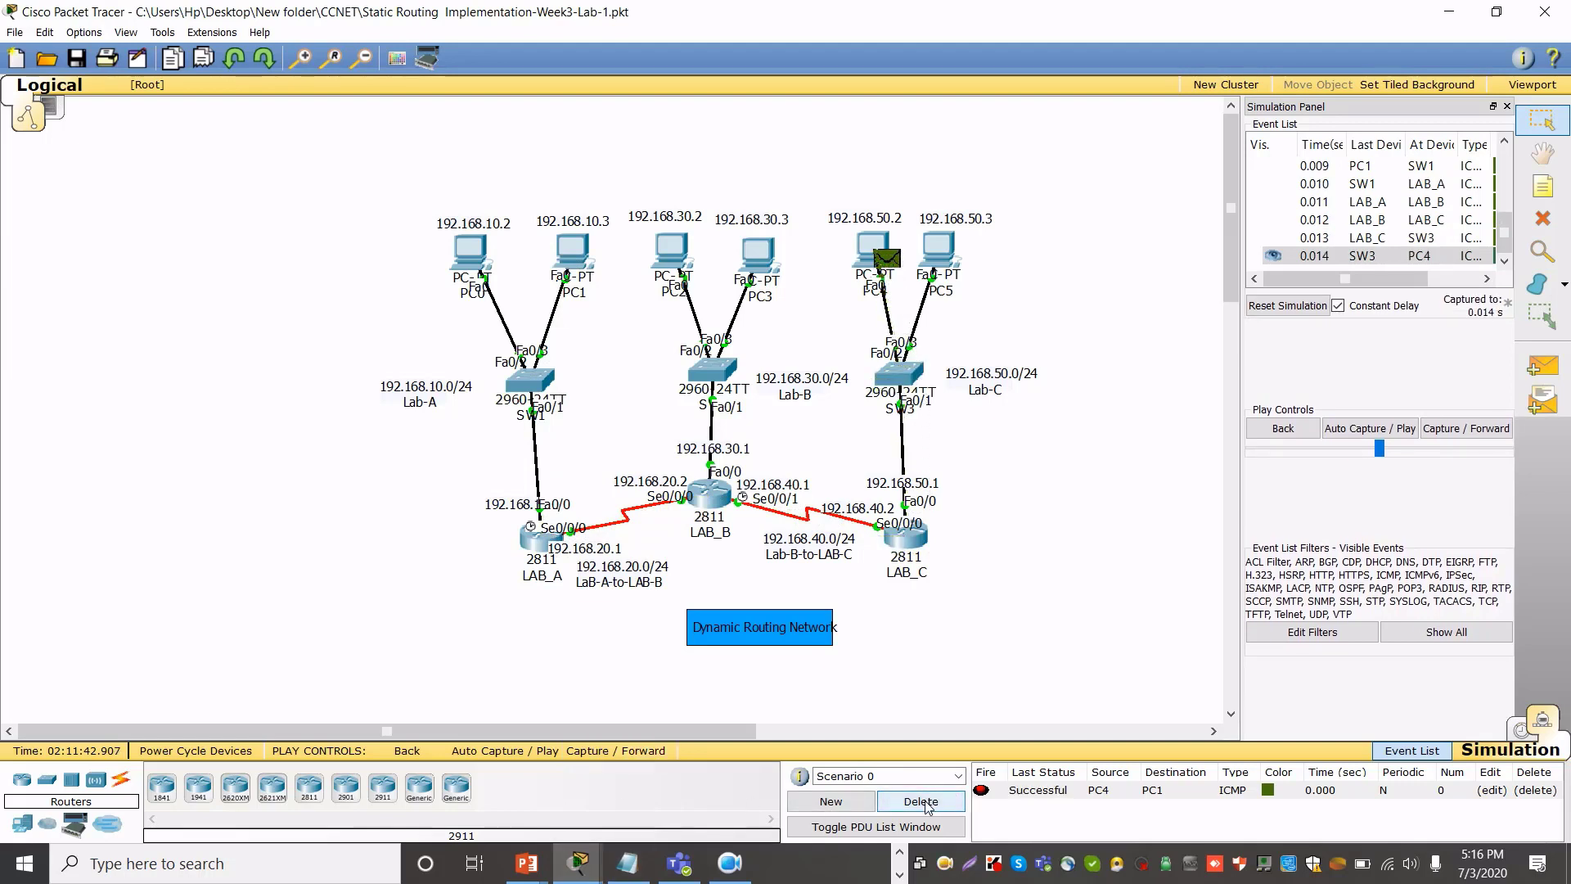
left_click(1522, 729)
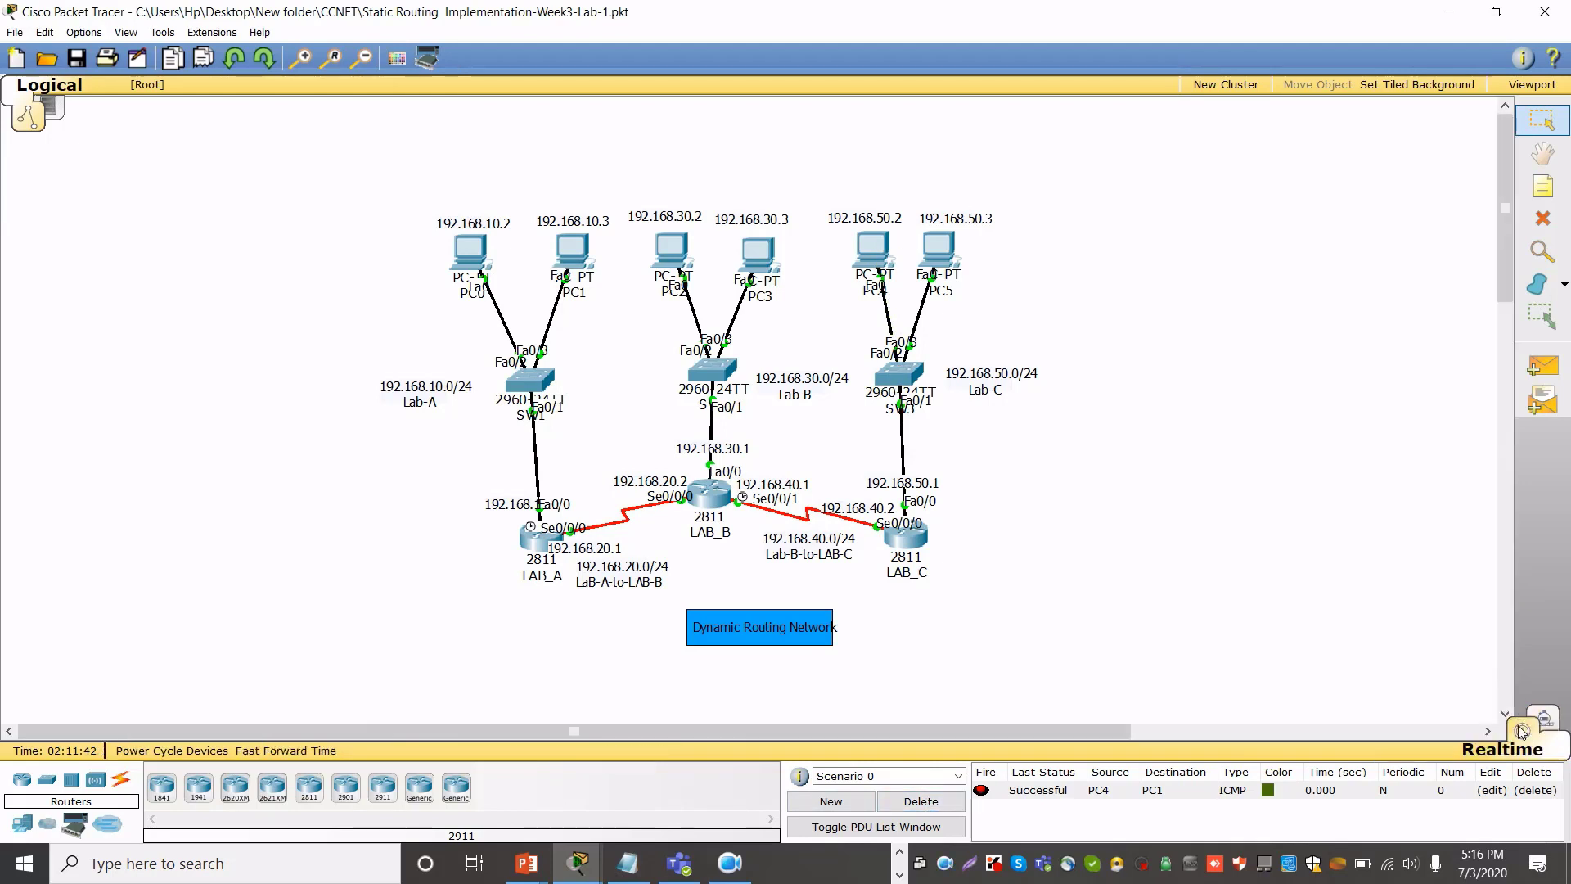
Test connectivity from Lab-B to Lab-A by sending simple PDUs from PC3 to PC0 and from PC2 to PC0
left_click(1544, 365)
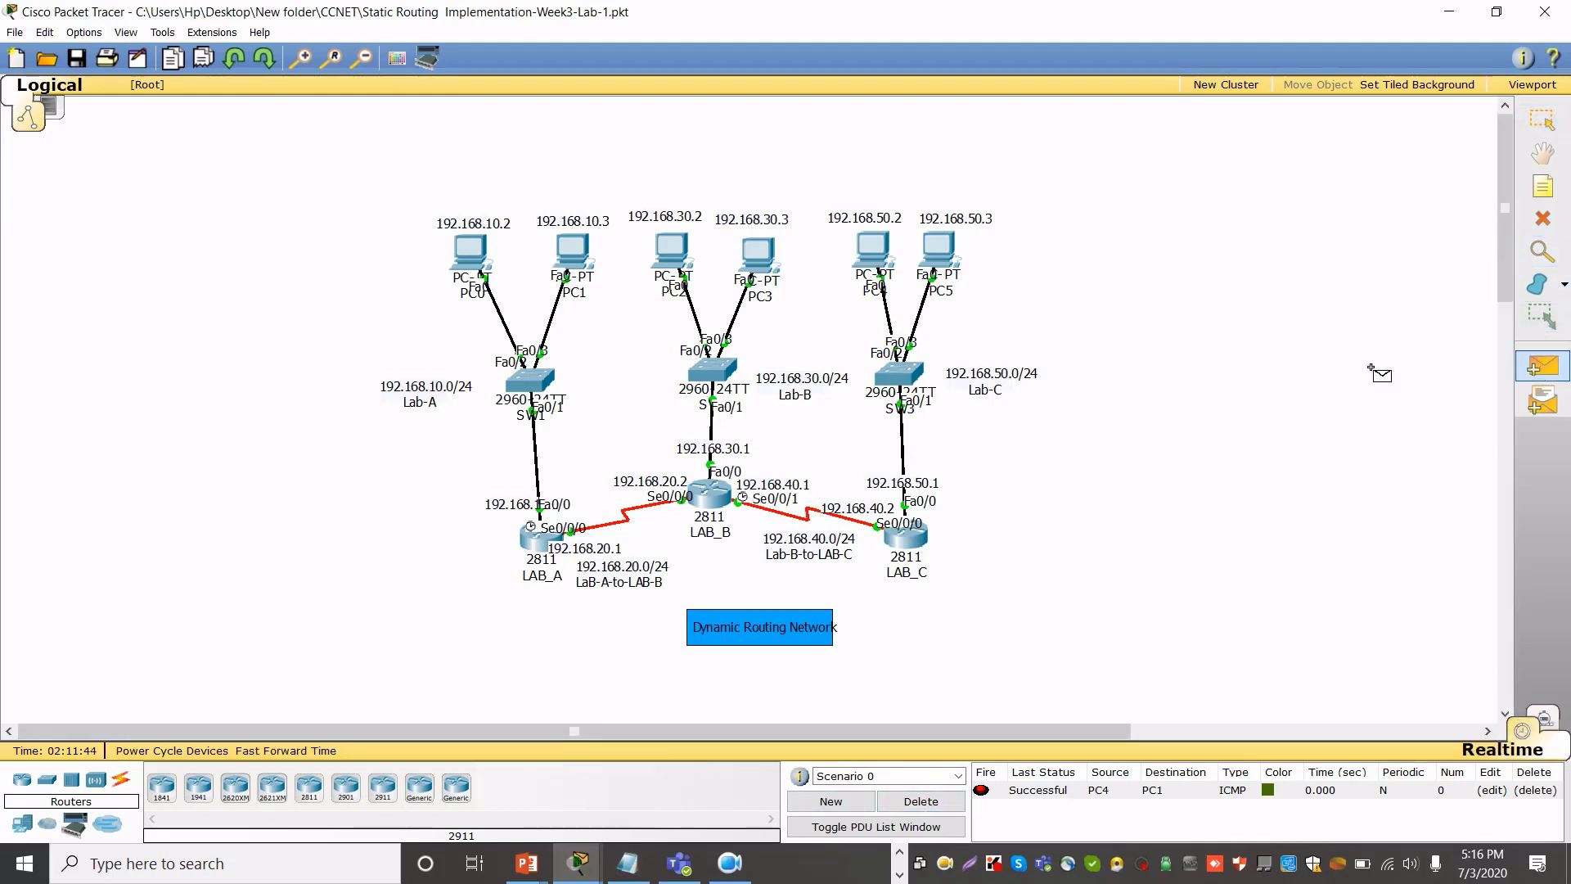
left_click(765, 264)
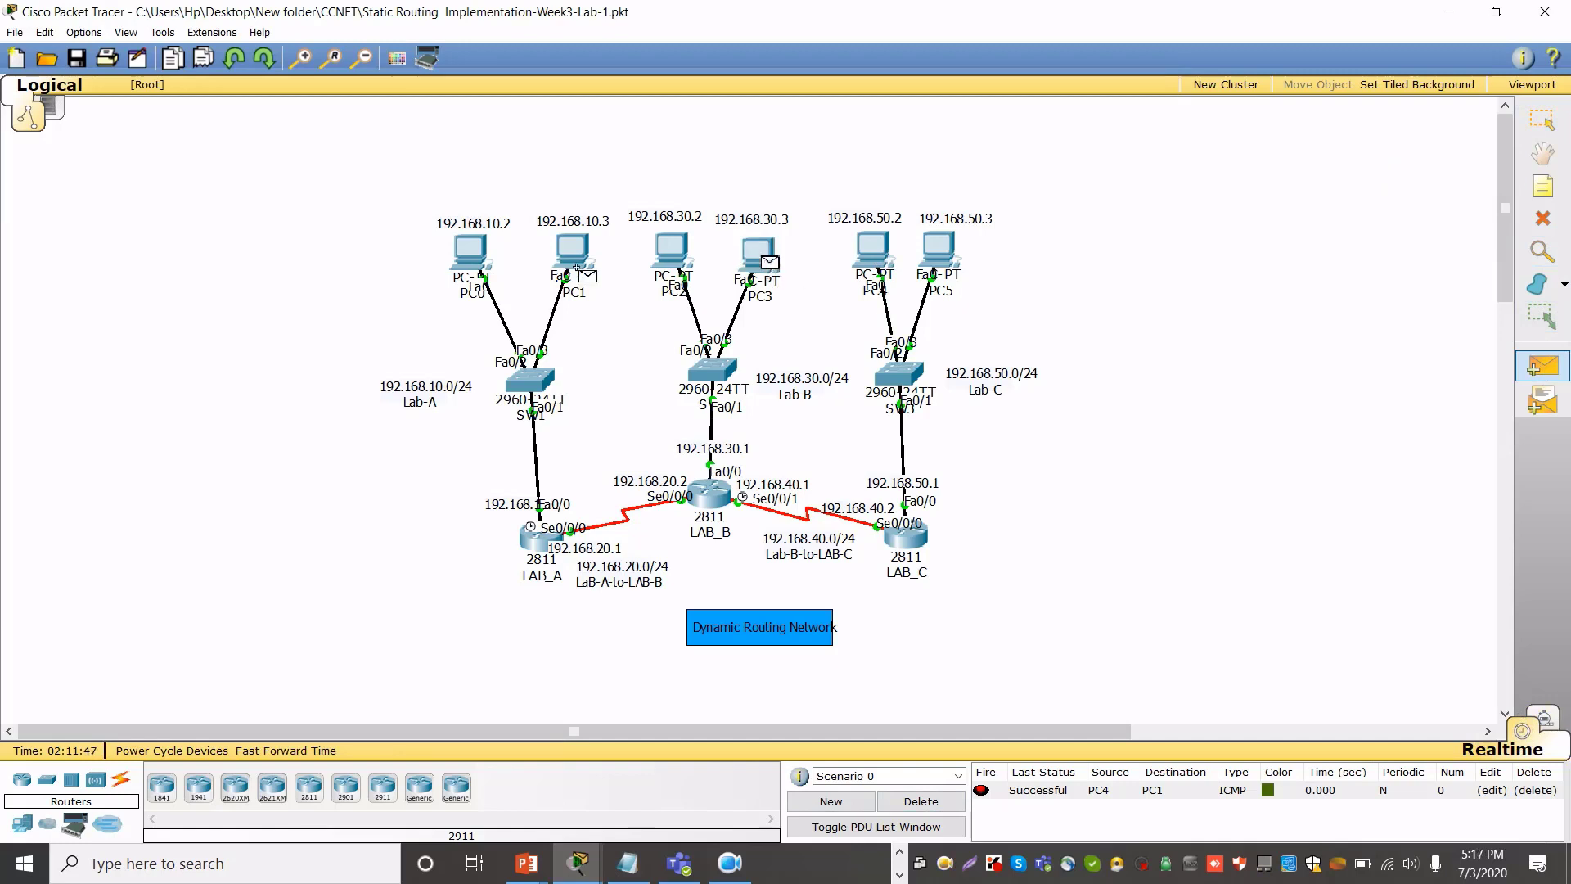
left_click(476, 255)
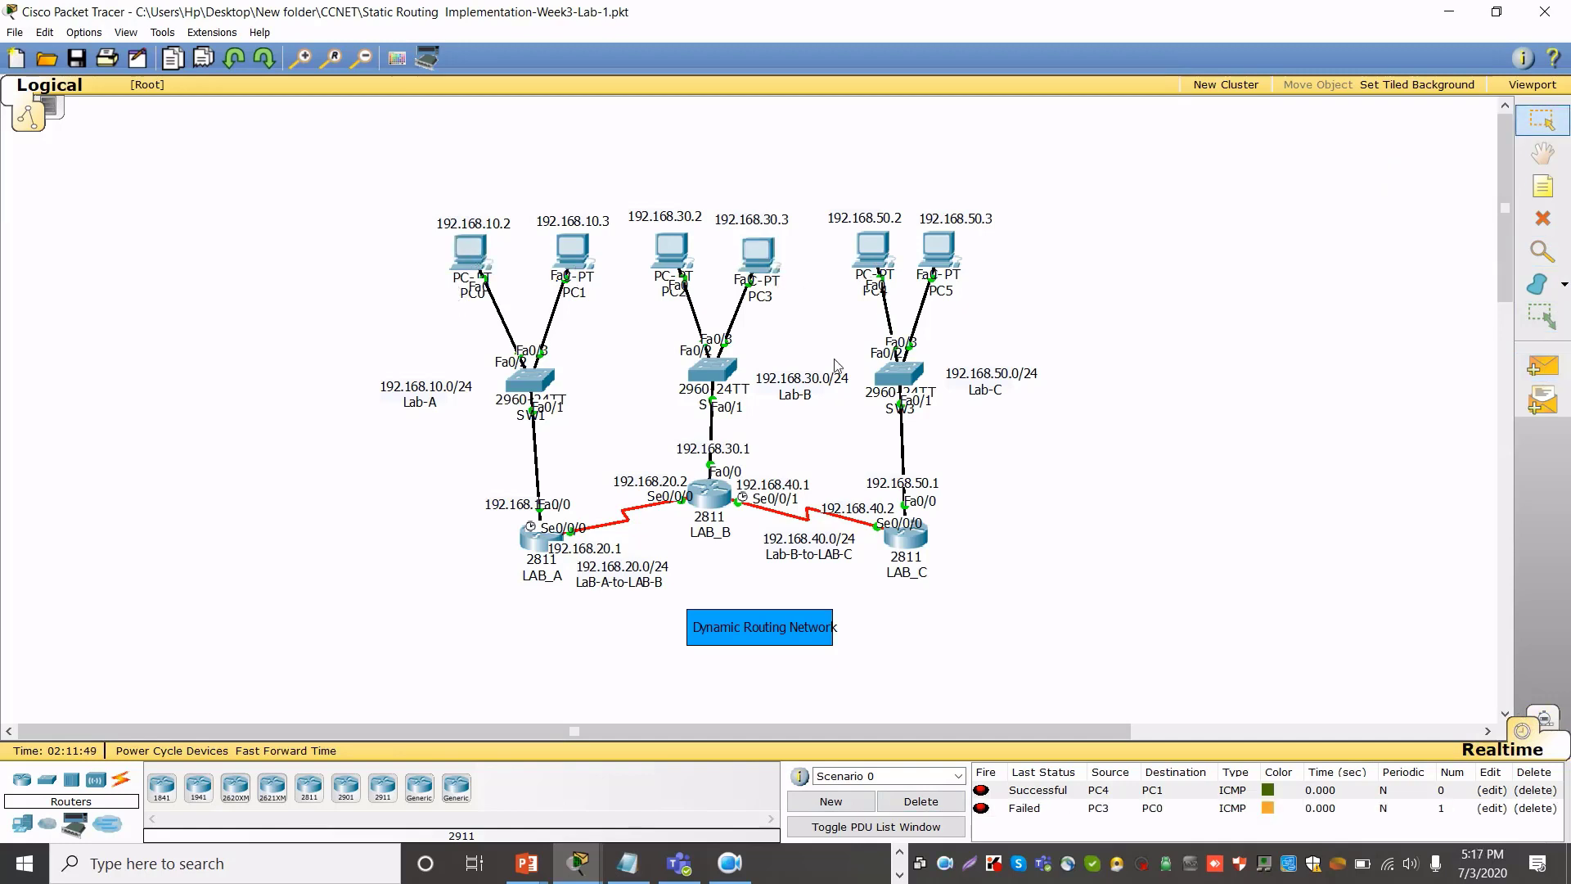
left_click(1542, 362)
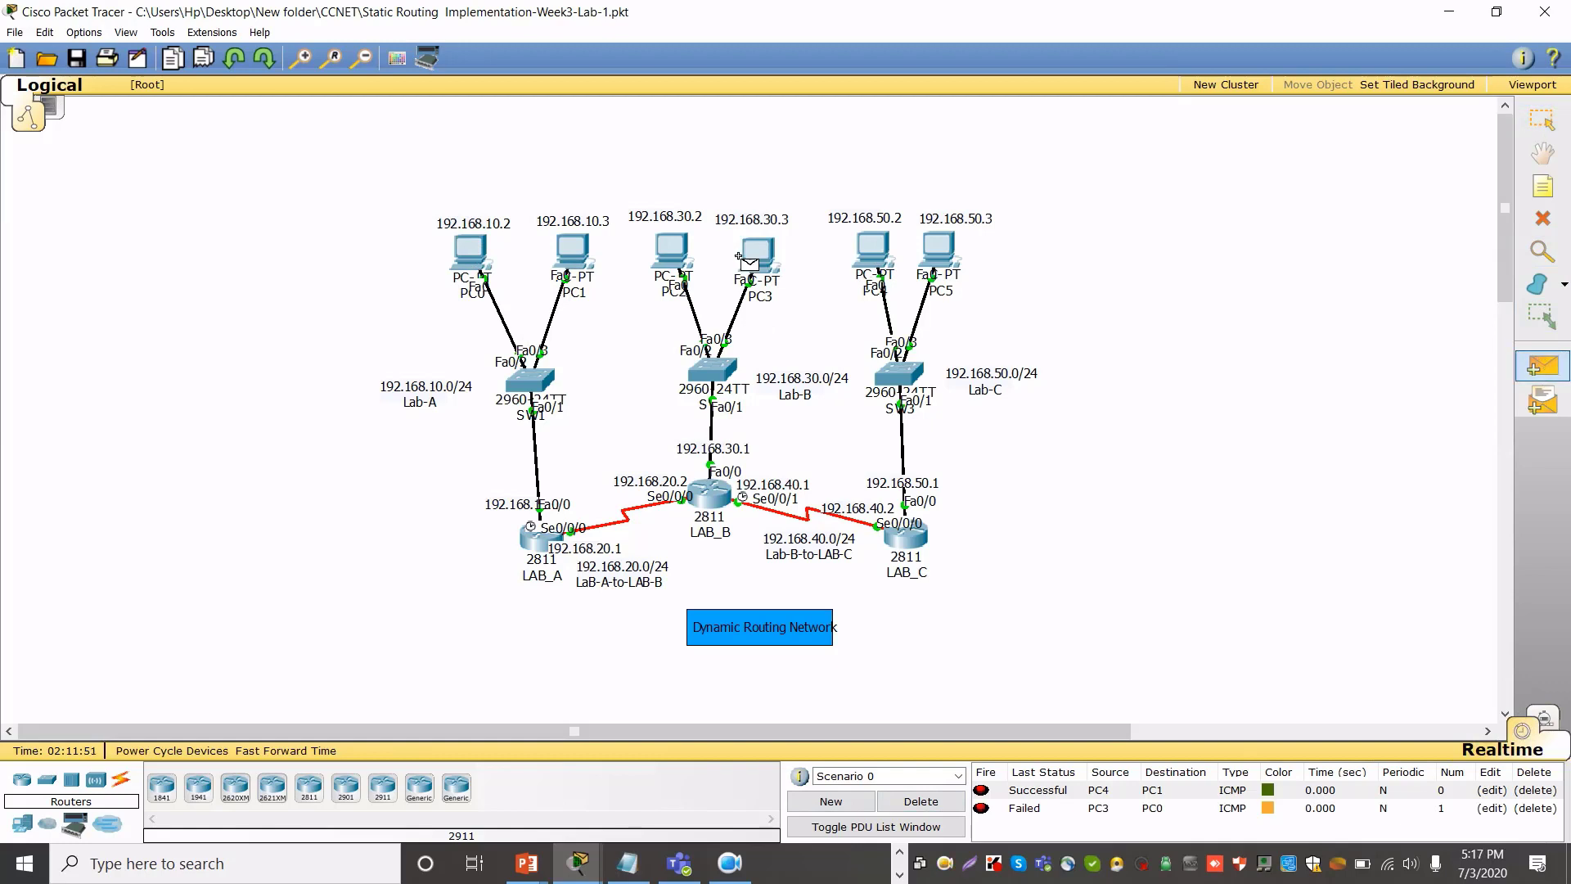
left_click(673, 252)
left_click(470, 255)
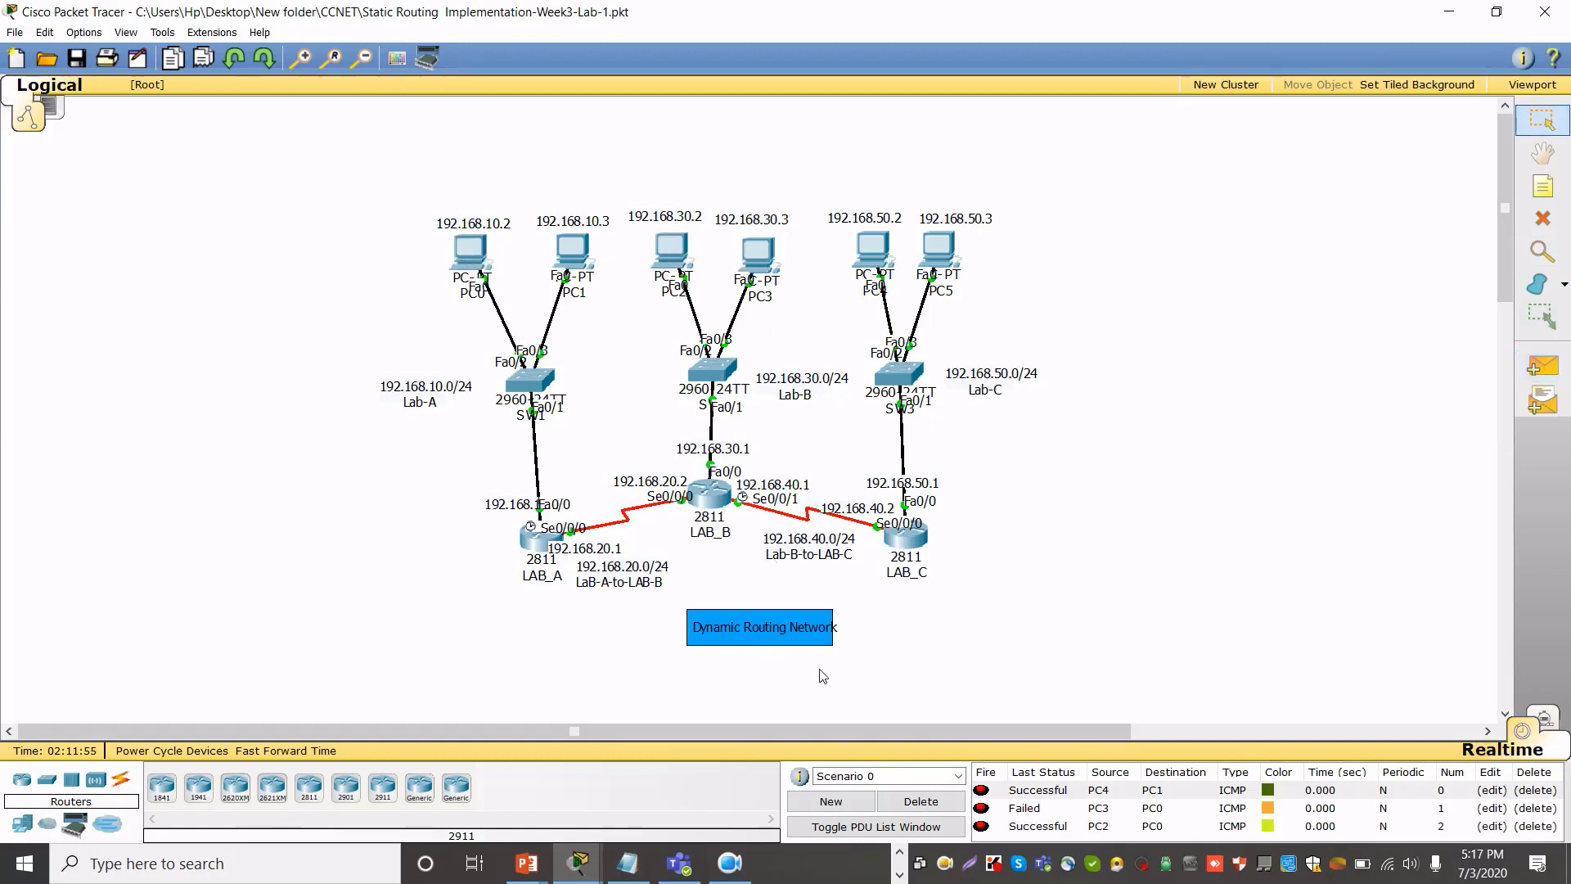
Clear Scenario 0's list of test PDUs and send simple PDUs from PC4 to PC3 and from PC4 to PC2
left_click(920, 801)
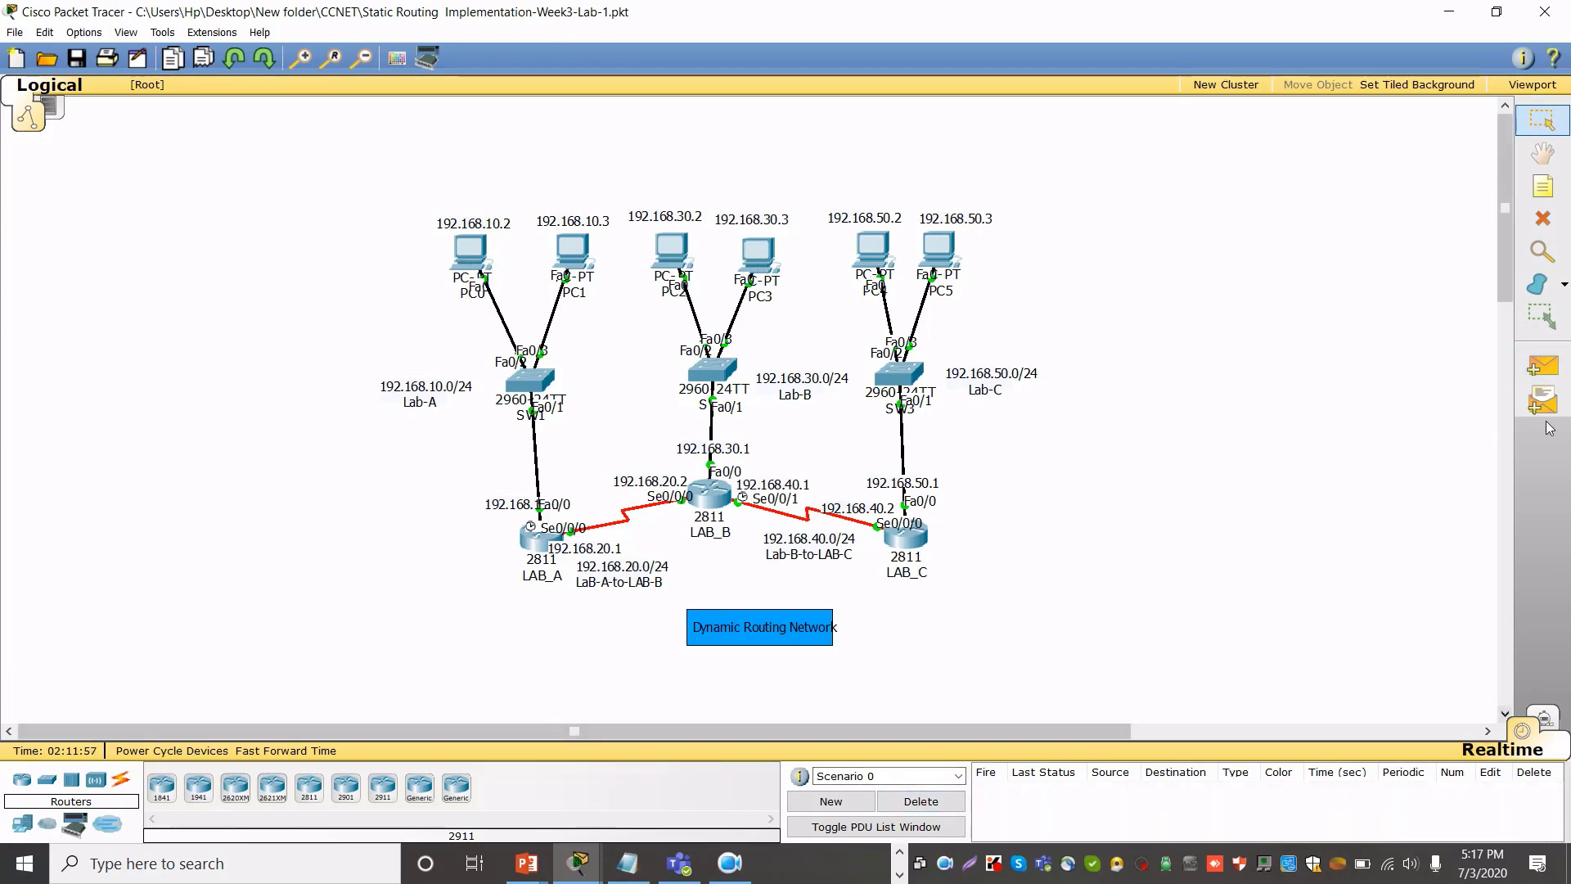
left_click(1542, 365)
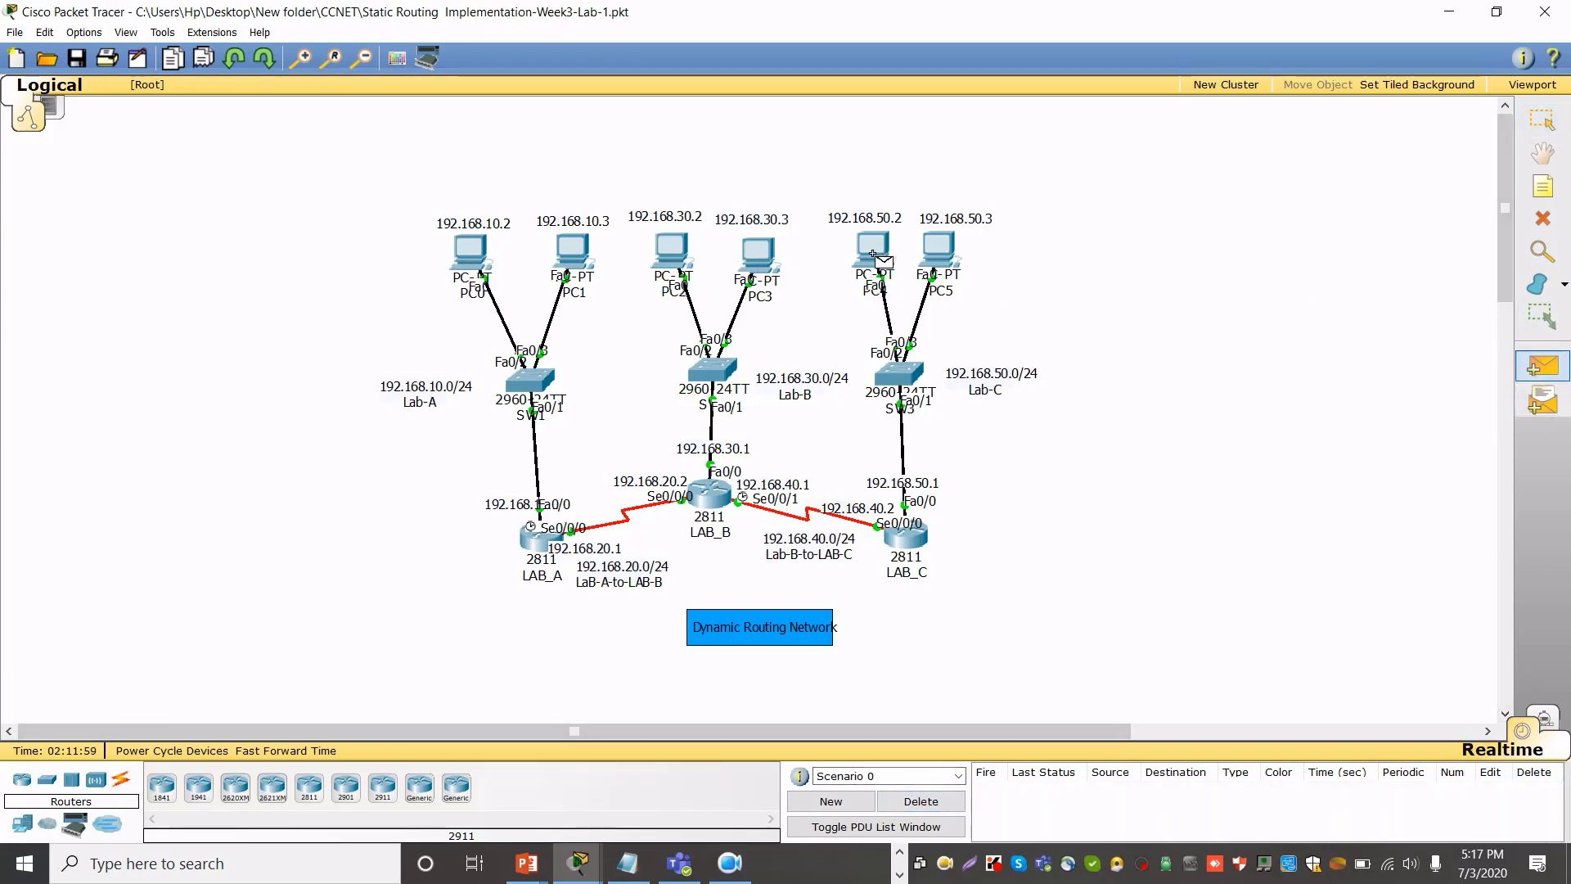
left_click(874, 256)
left_click(758, 254)
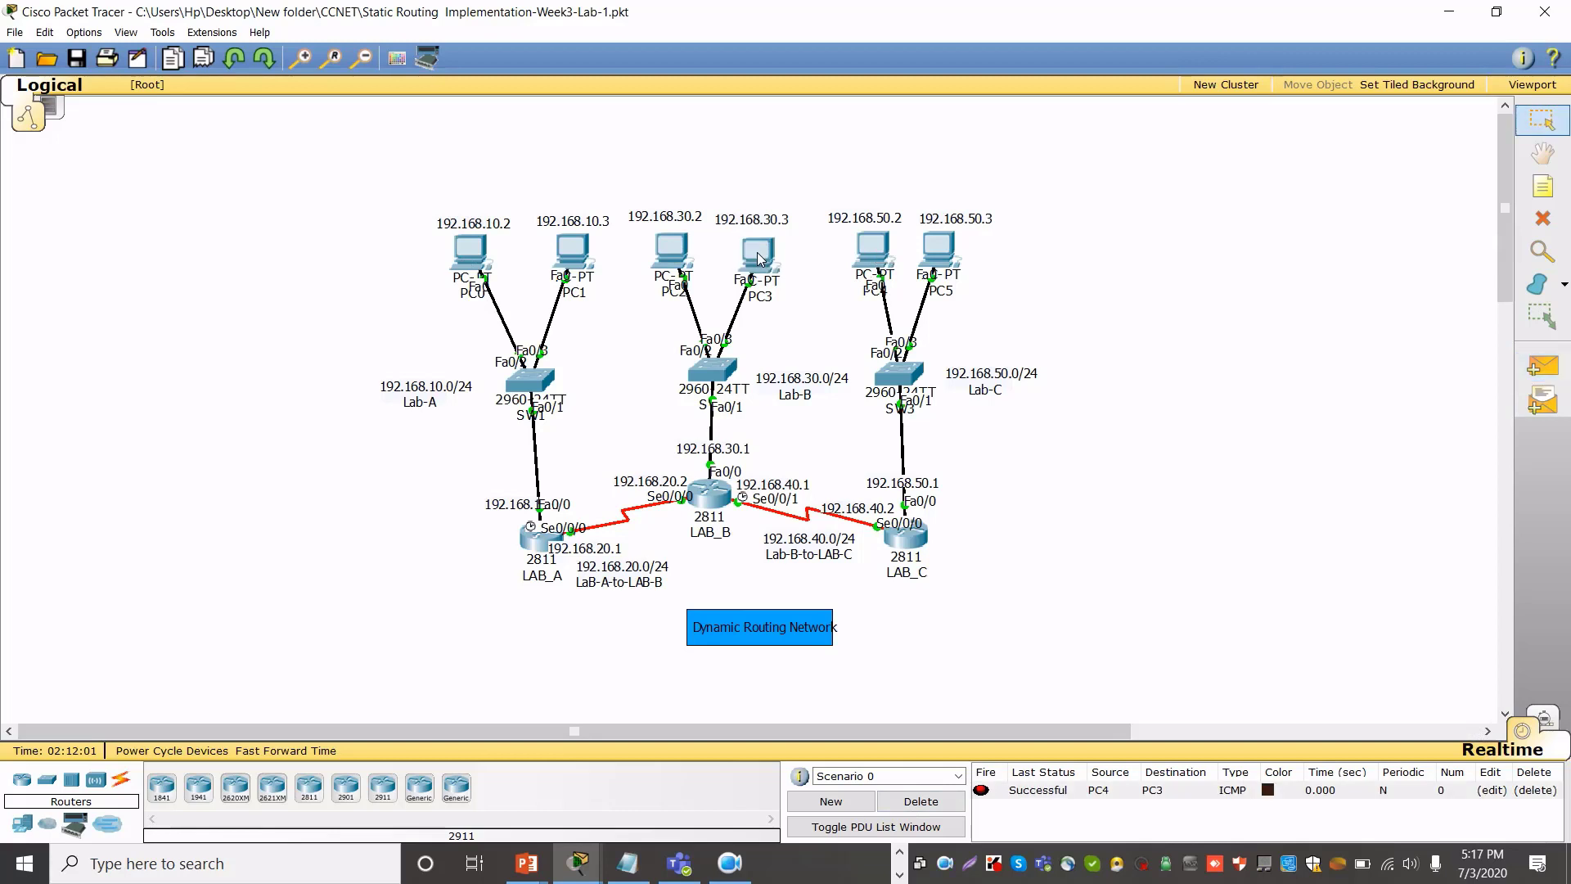
left_click(1547, 376)
left_click(874, 254)
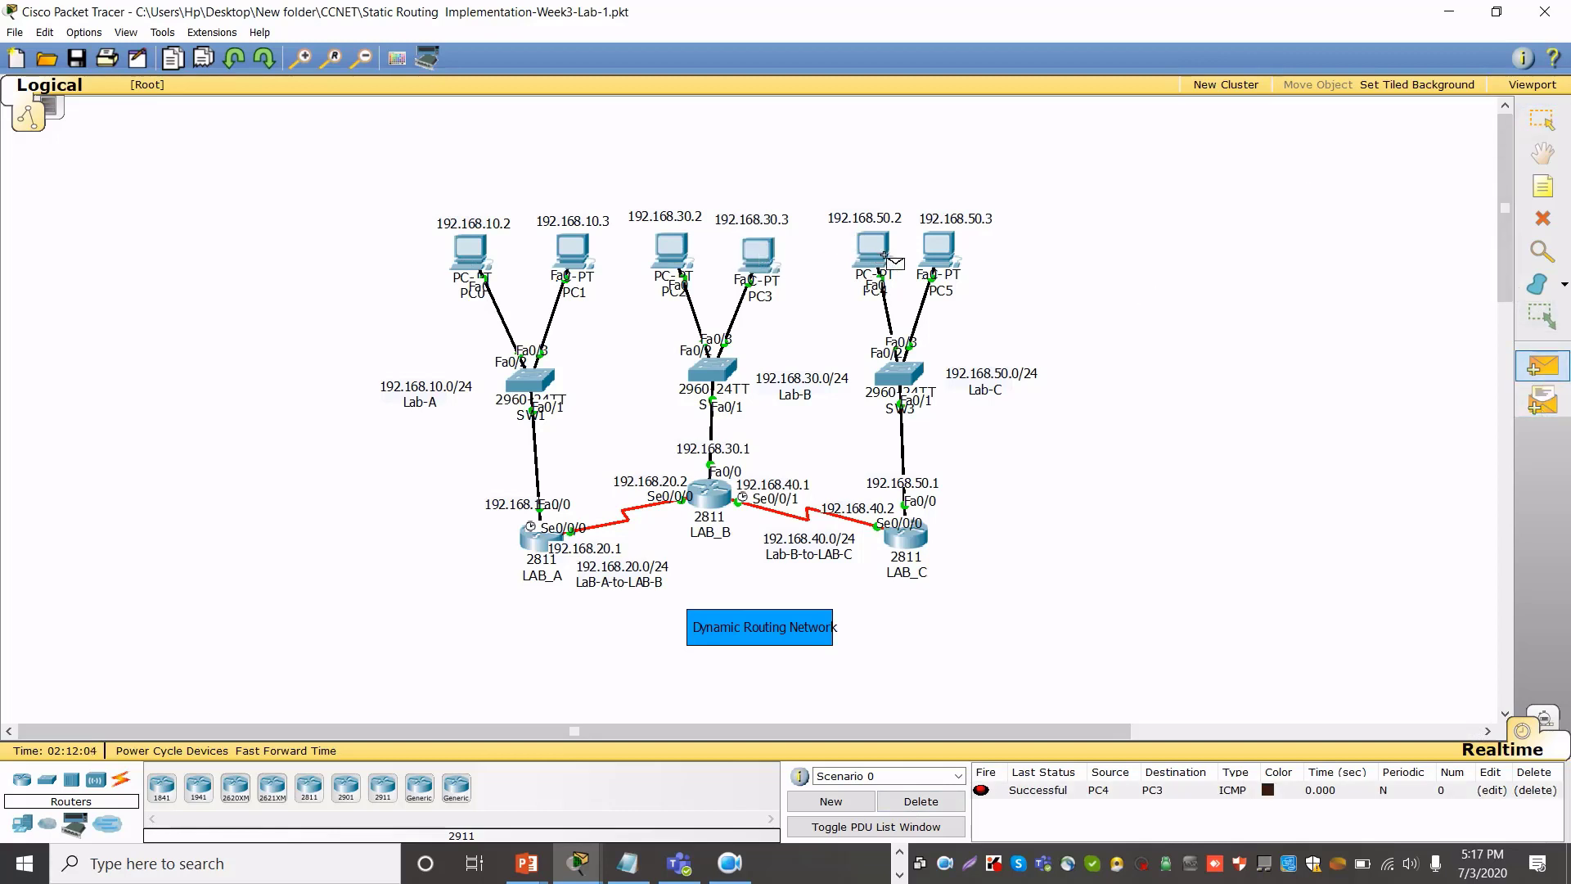
left_click(675, 249)
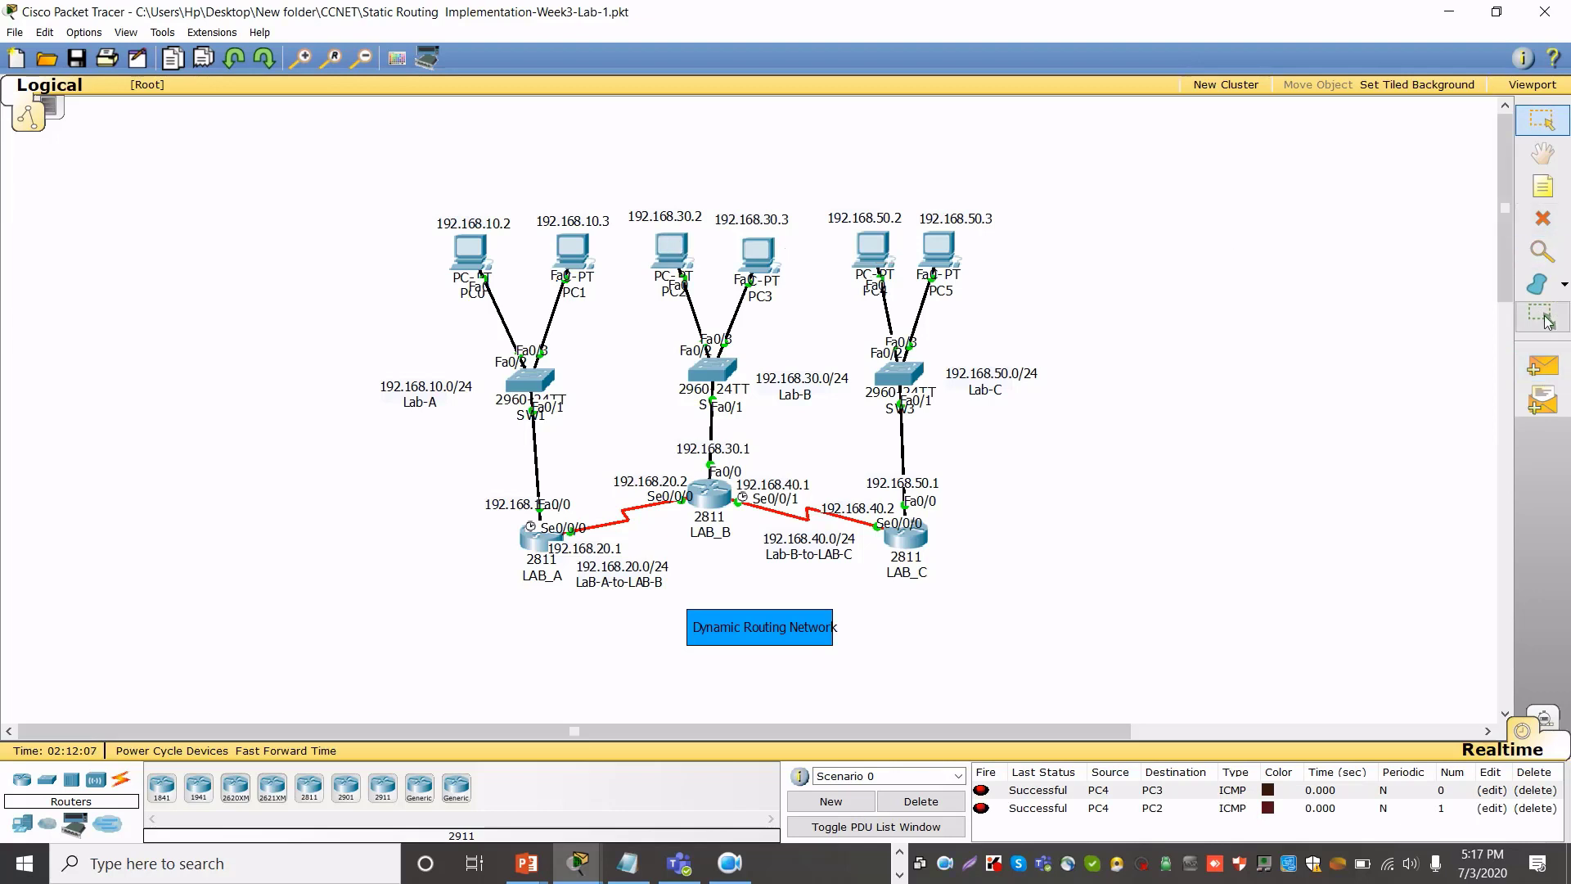
Test connectivity from Lab-A to Lab-C by sending a simple PDU from PC1 to PC5
left_click(1543, 366)
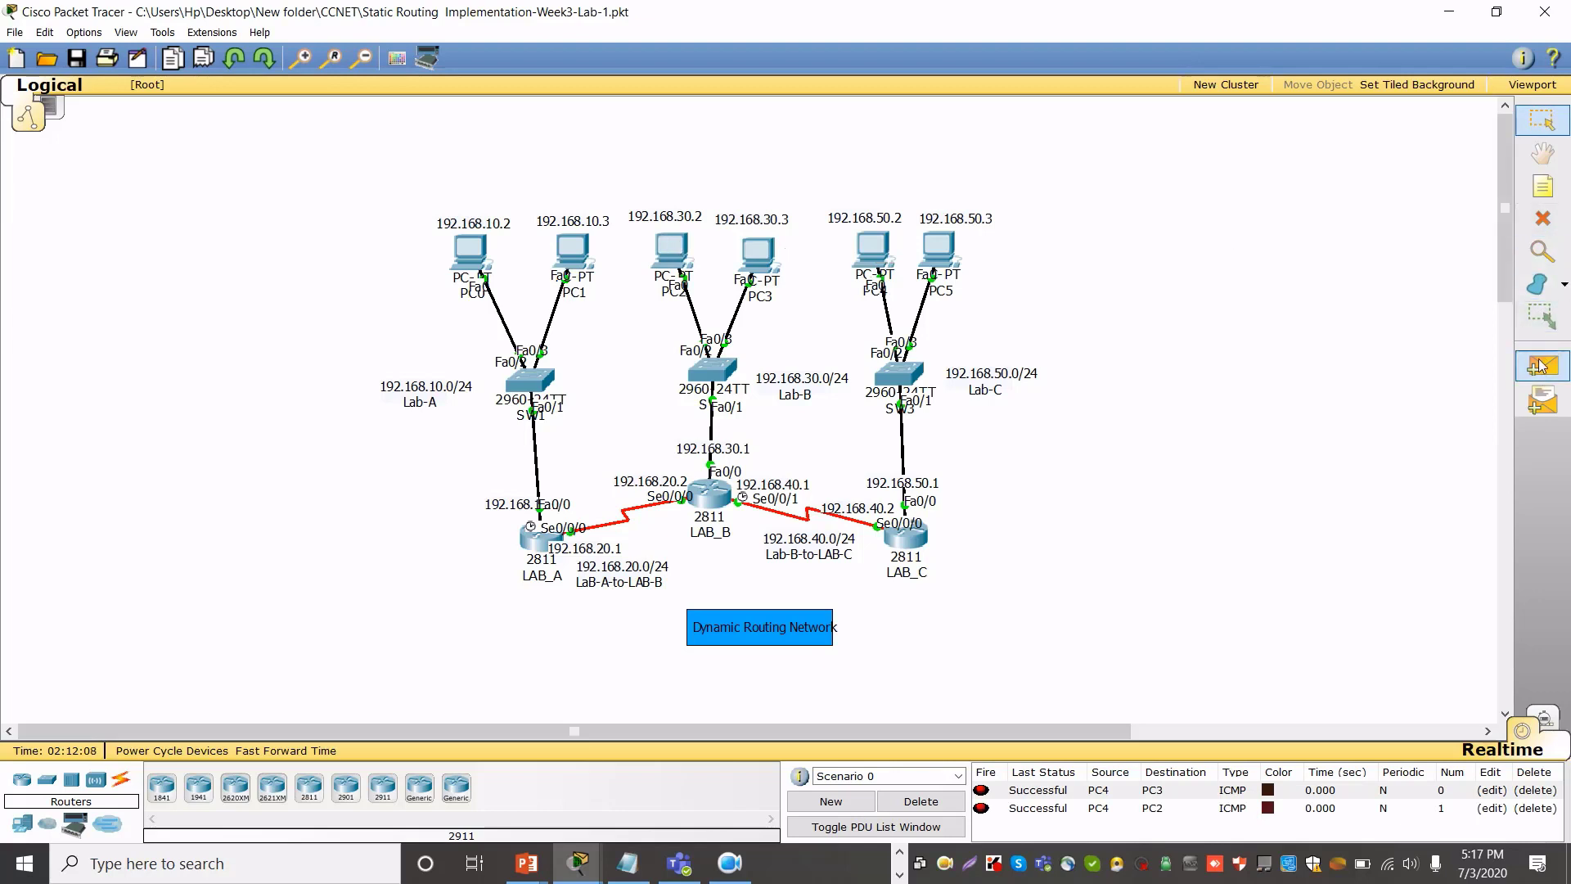
left_click(572, 251)
left_click(941, 250)
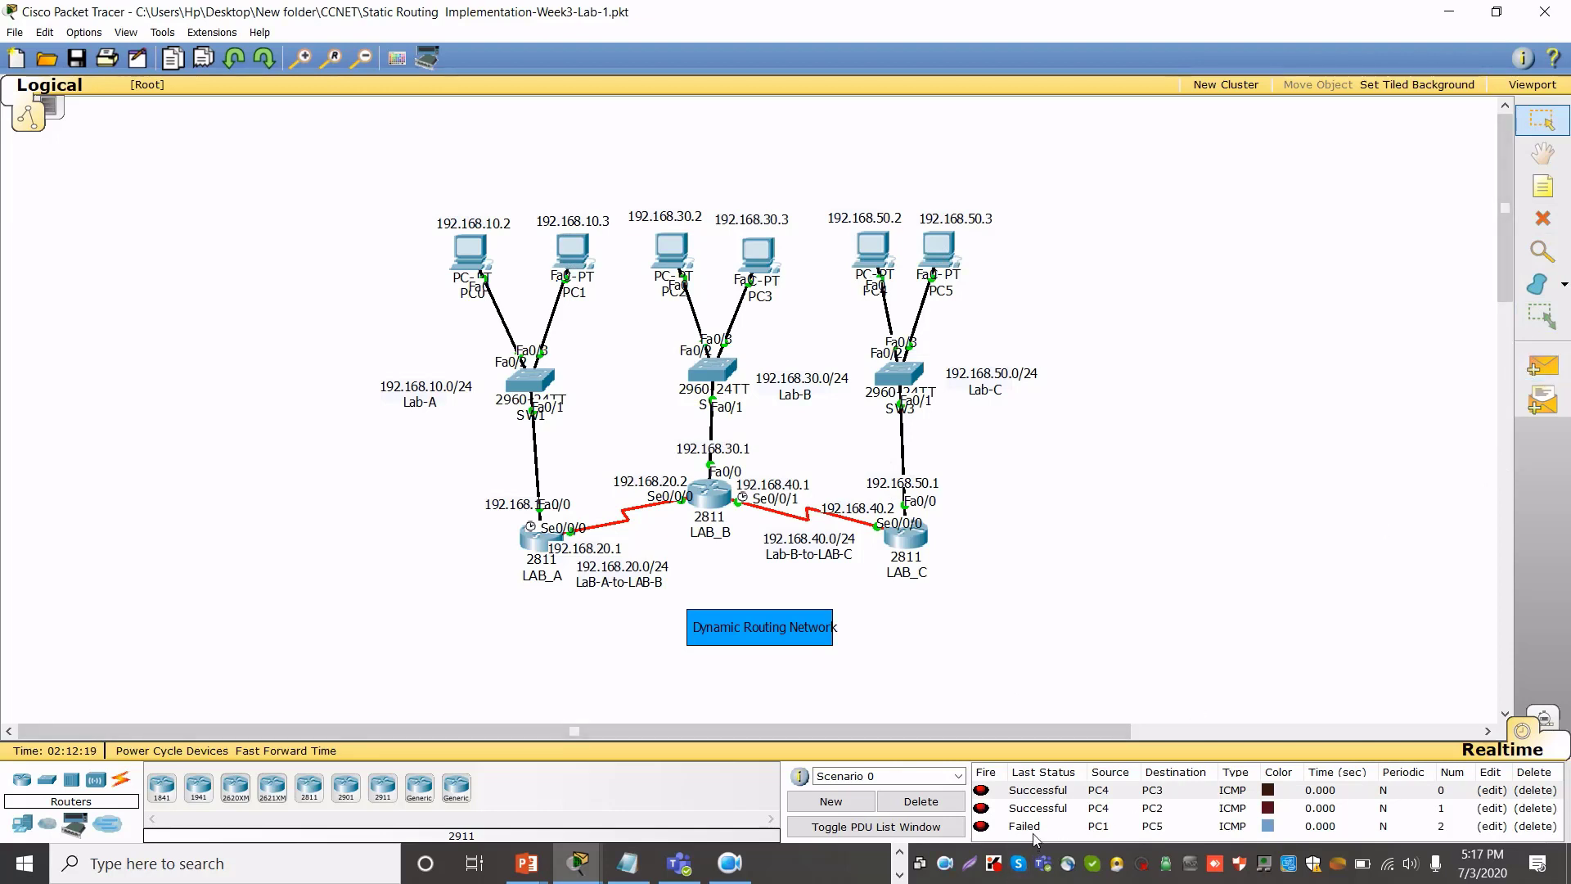
Clear Scenario 0's list of test PDUs and repeat the simple PDU from PC1 to PC5
left_click(920, 801)
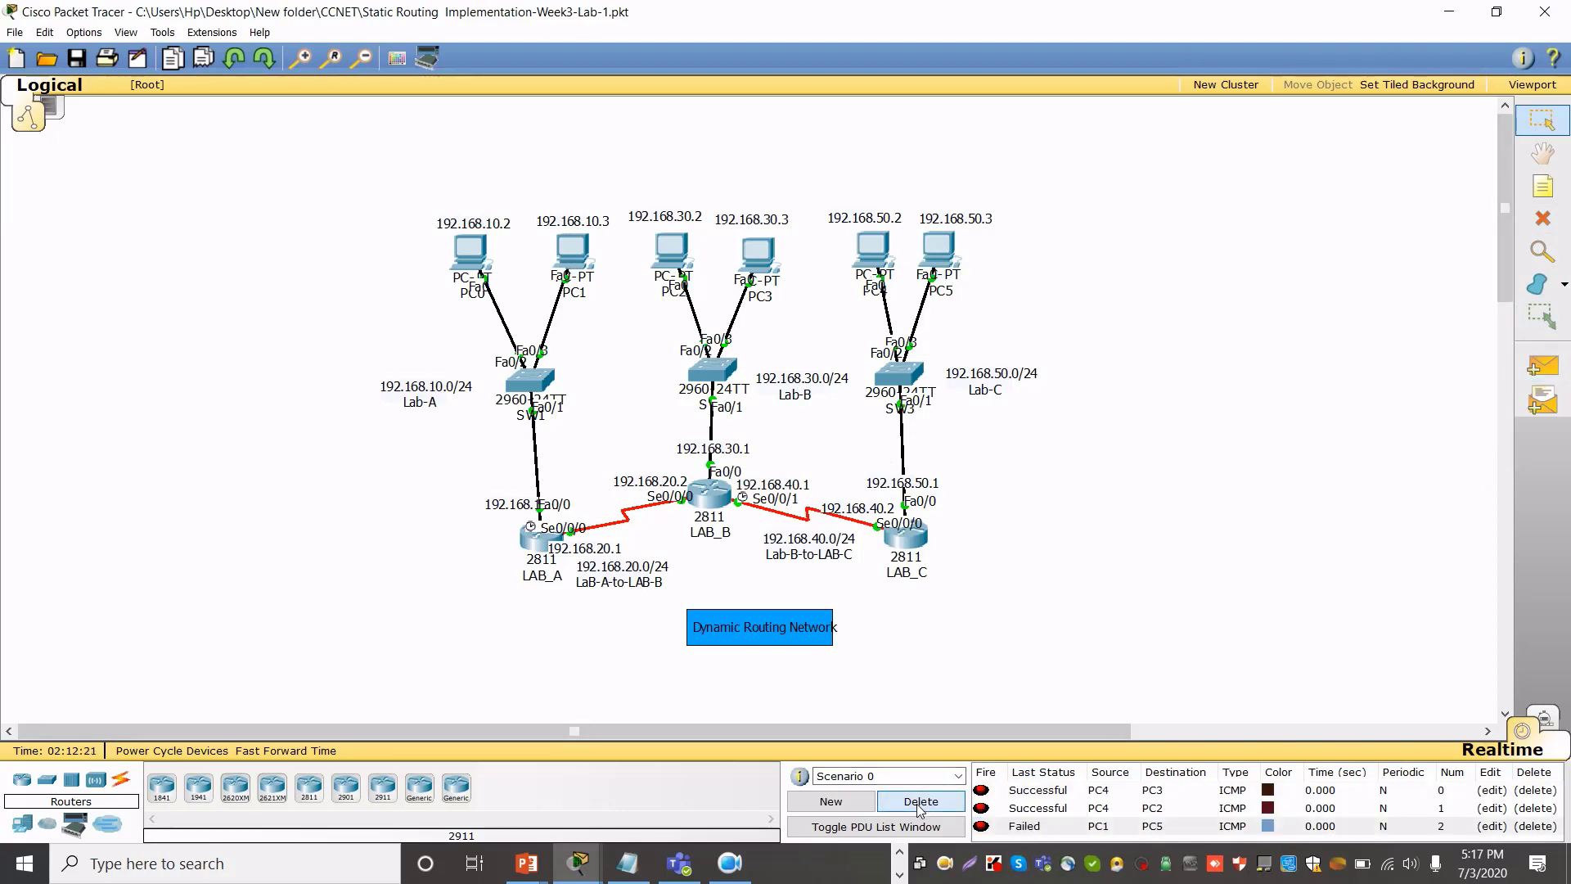
left_click(1562, 374)
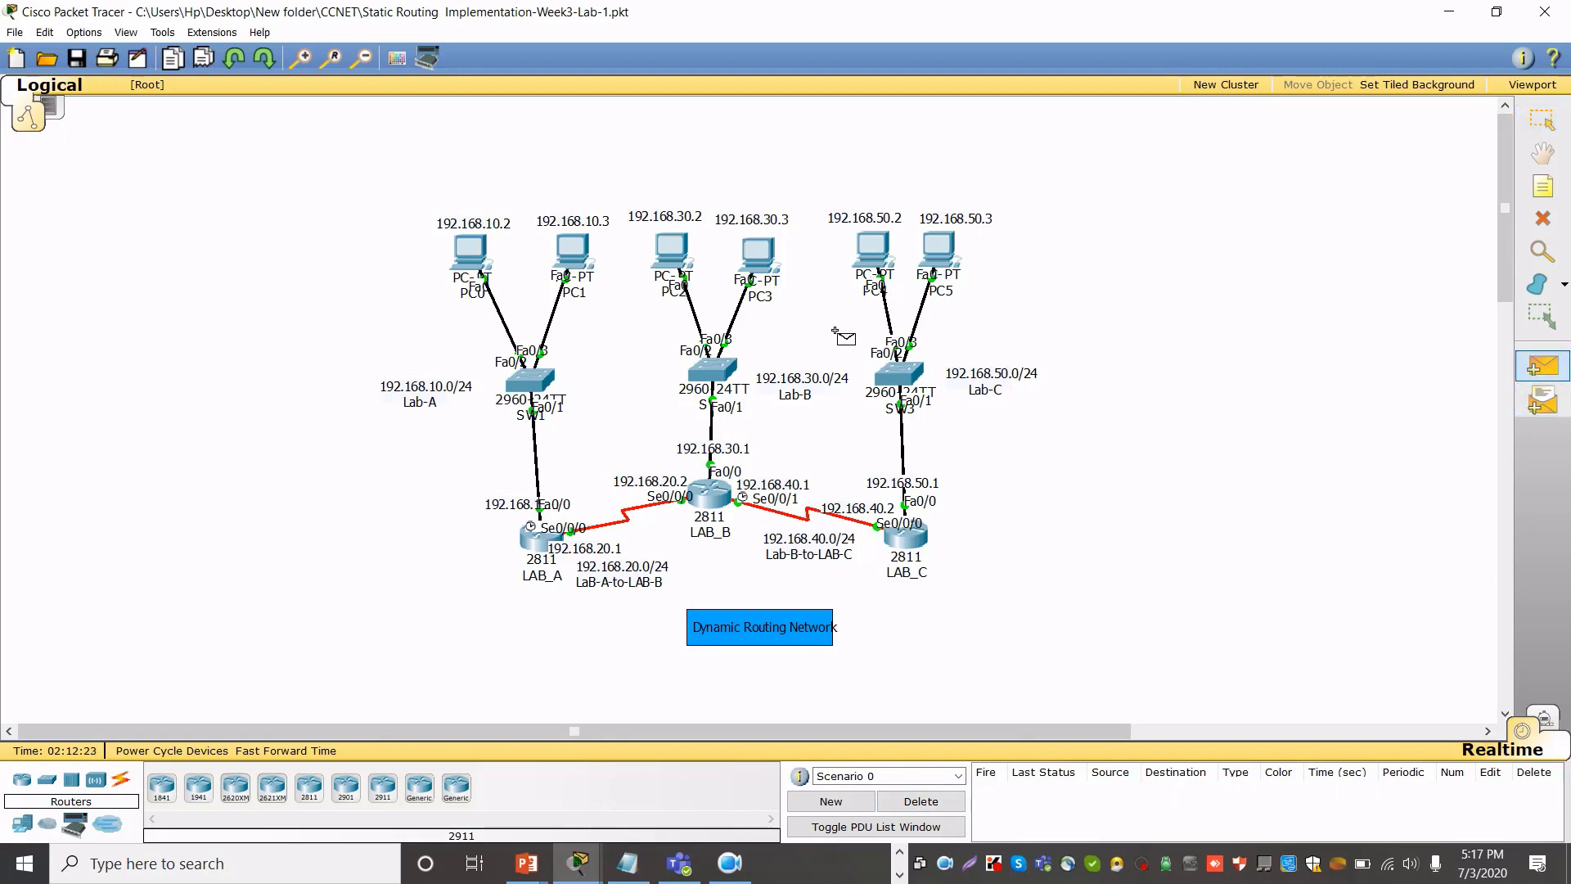
left_click(574, 252)
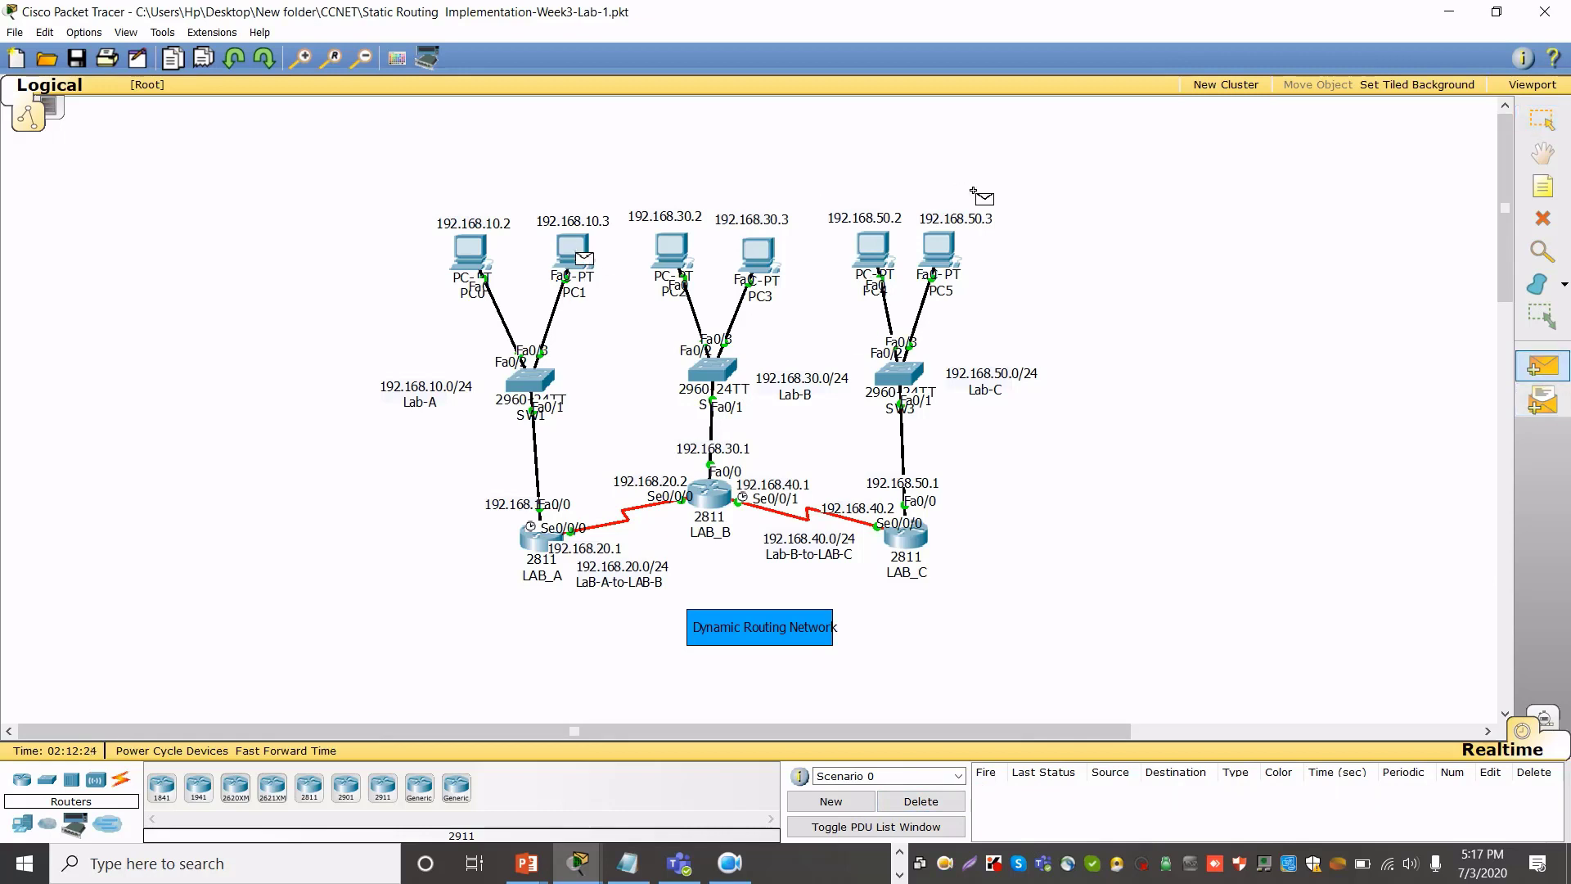
left_click(946, 254)
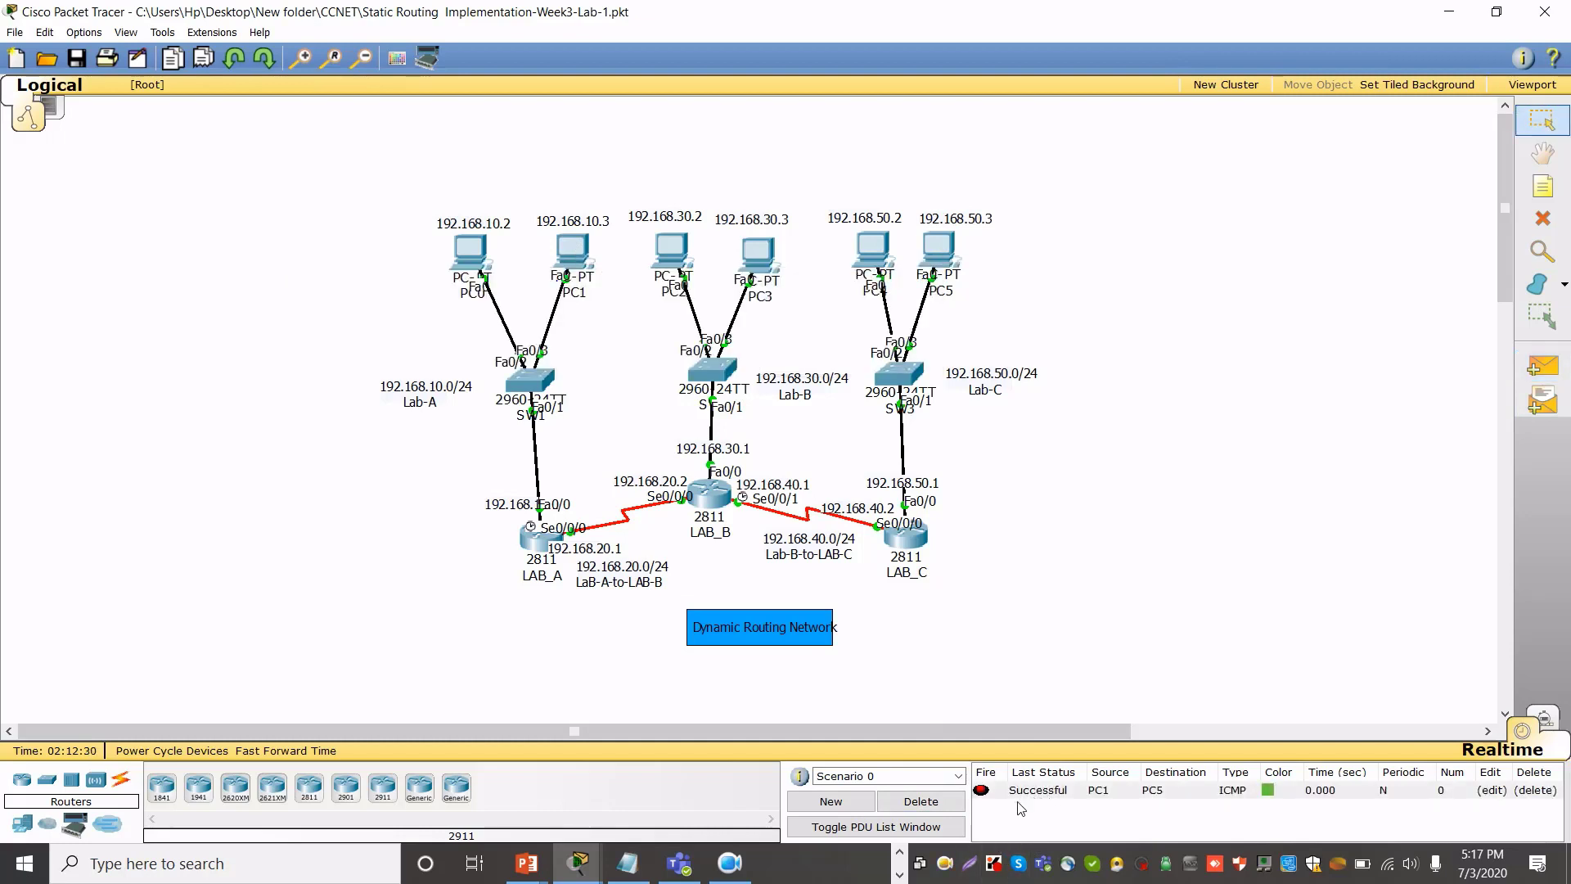
Send simple PDUs from PC0 to PC1 and from PC0 to PC3, and clear Scenario 0's PDU list
left_click(1532, 365)
left_click(463, 260)
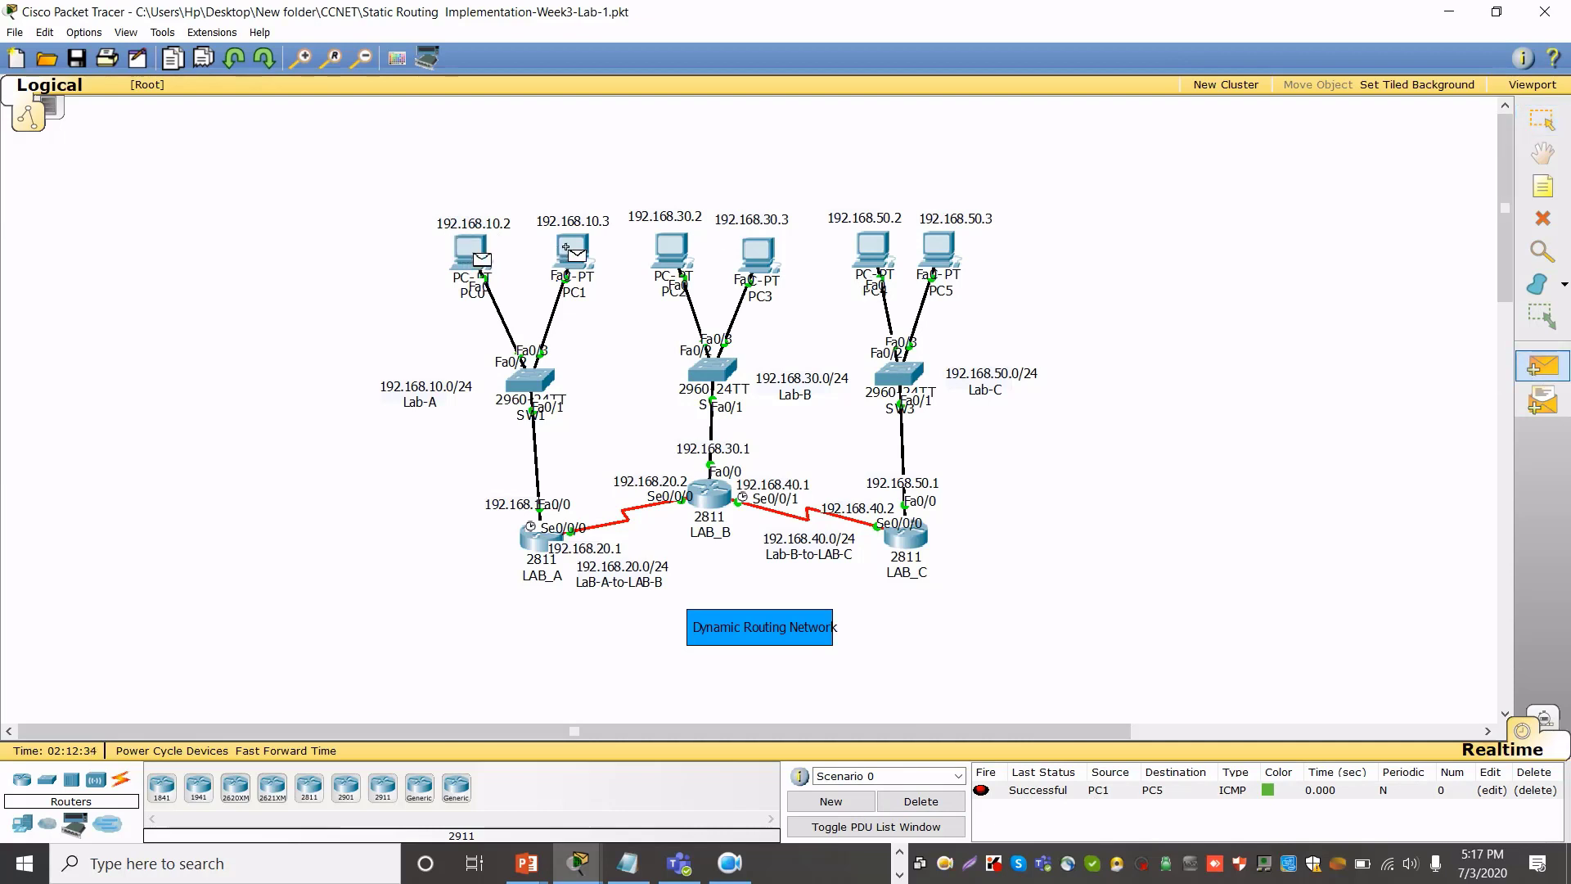
left_click(565, 251)
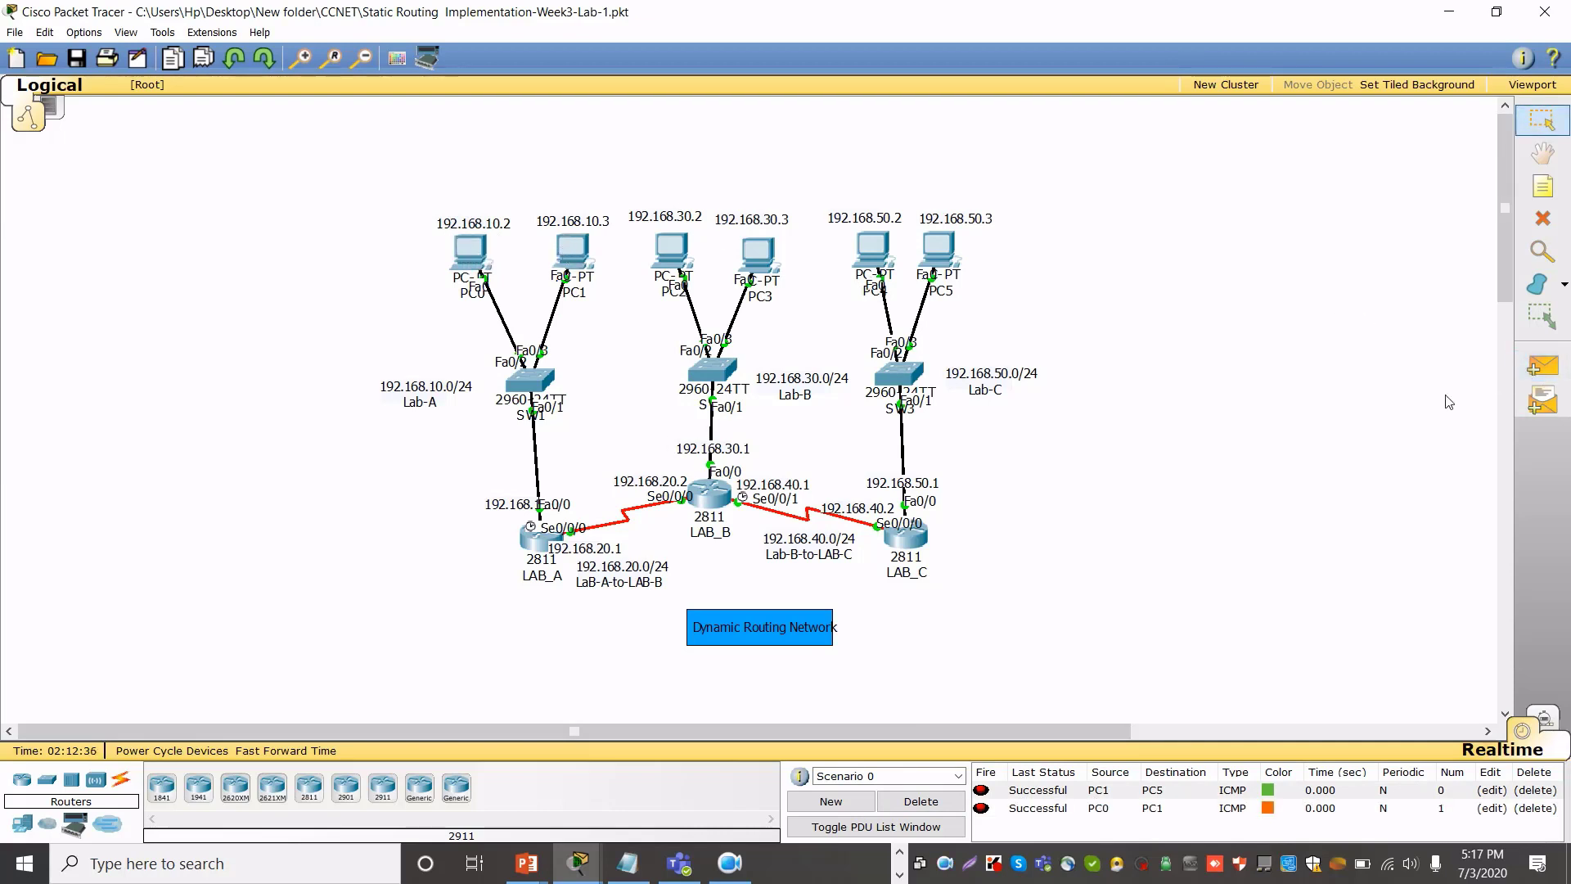
left_click(1543, 365)
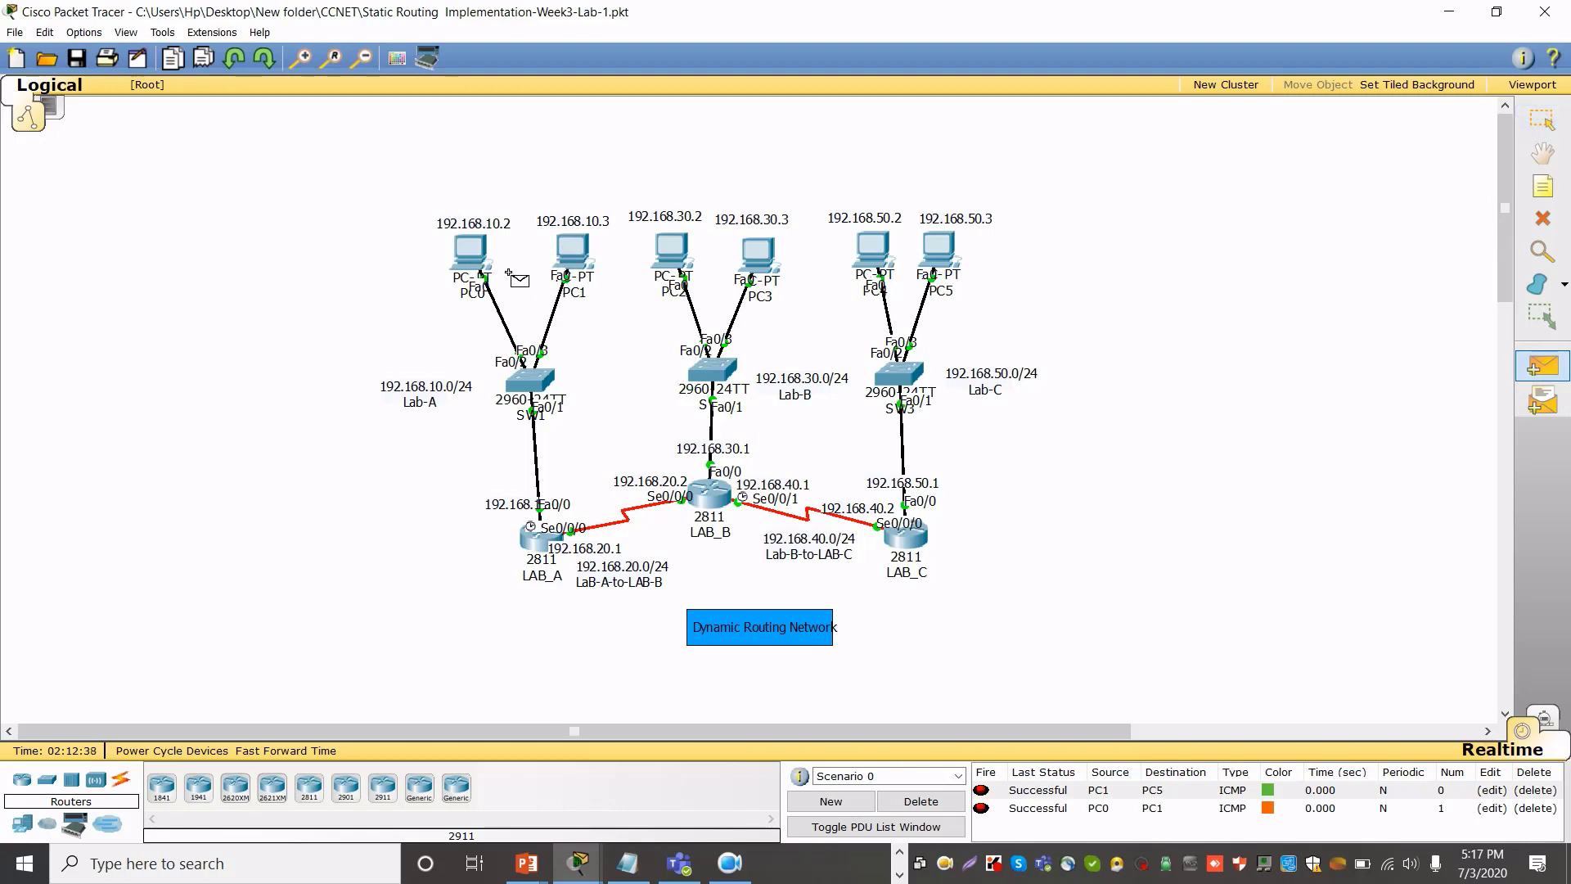
left_click(471, 254)
left_click(751, 252)
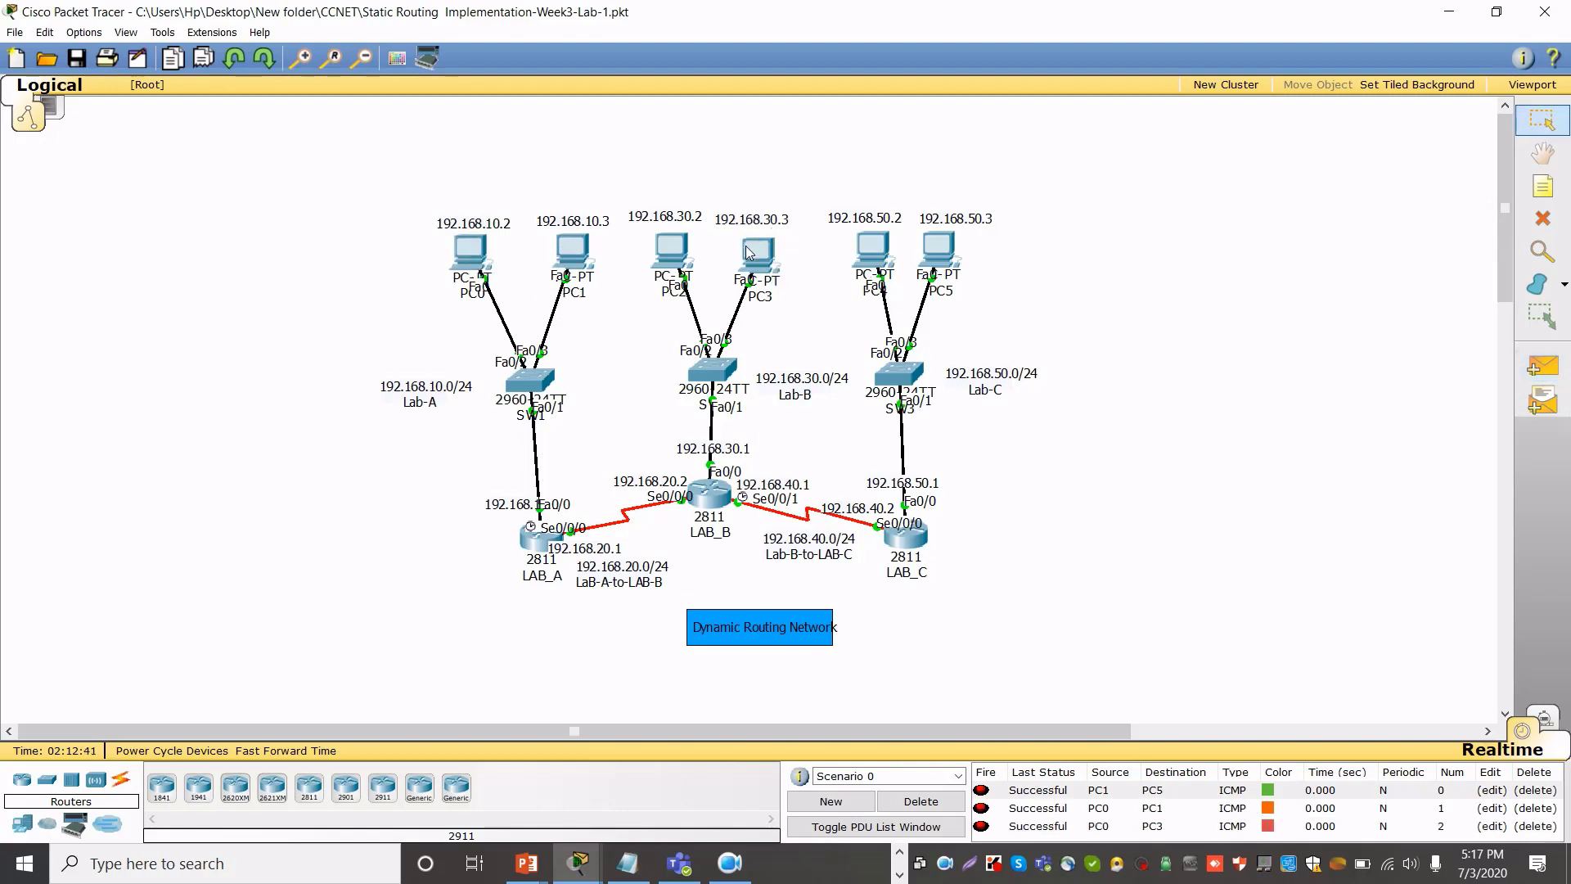
left_click(939, 802)
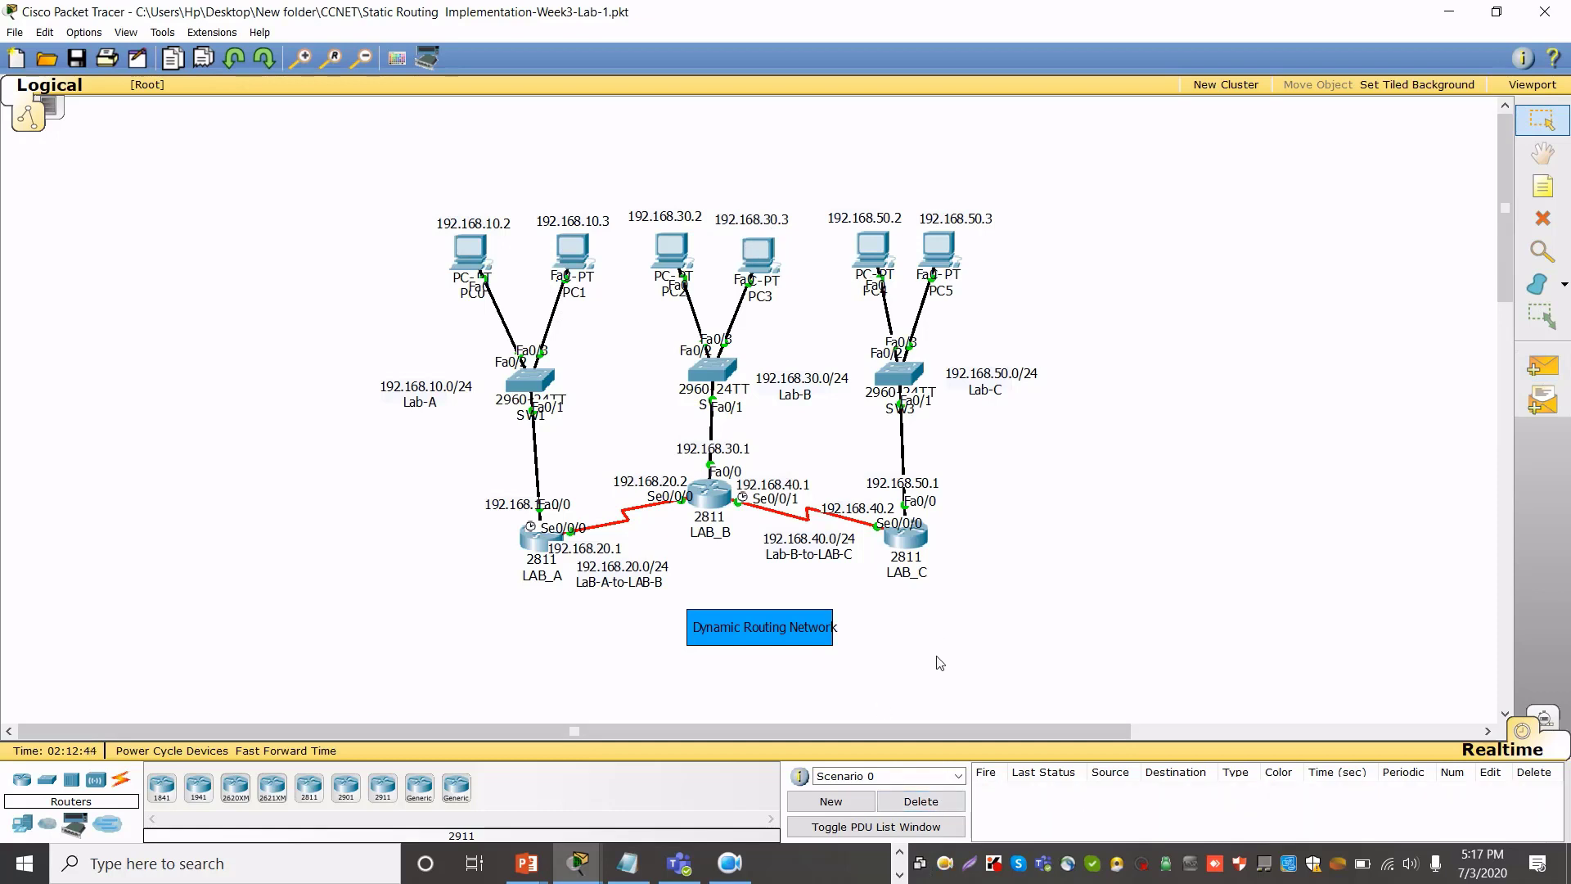
Change the label in the blue rectangle below LAB_B to "Defualt Routing Network"
double_click(723, 631)
left_click_drag(733, 628, 652, 630)
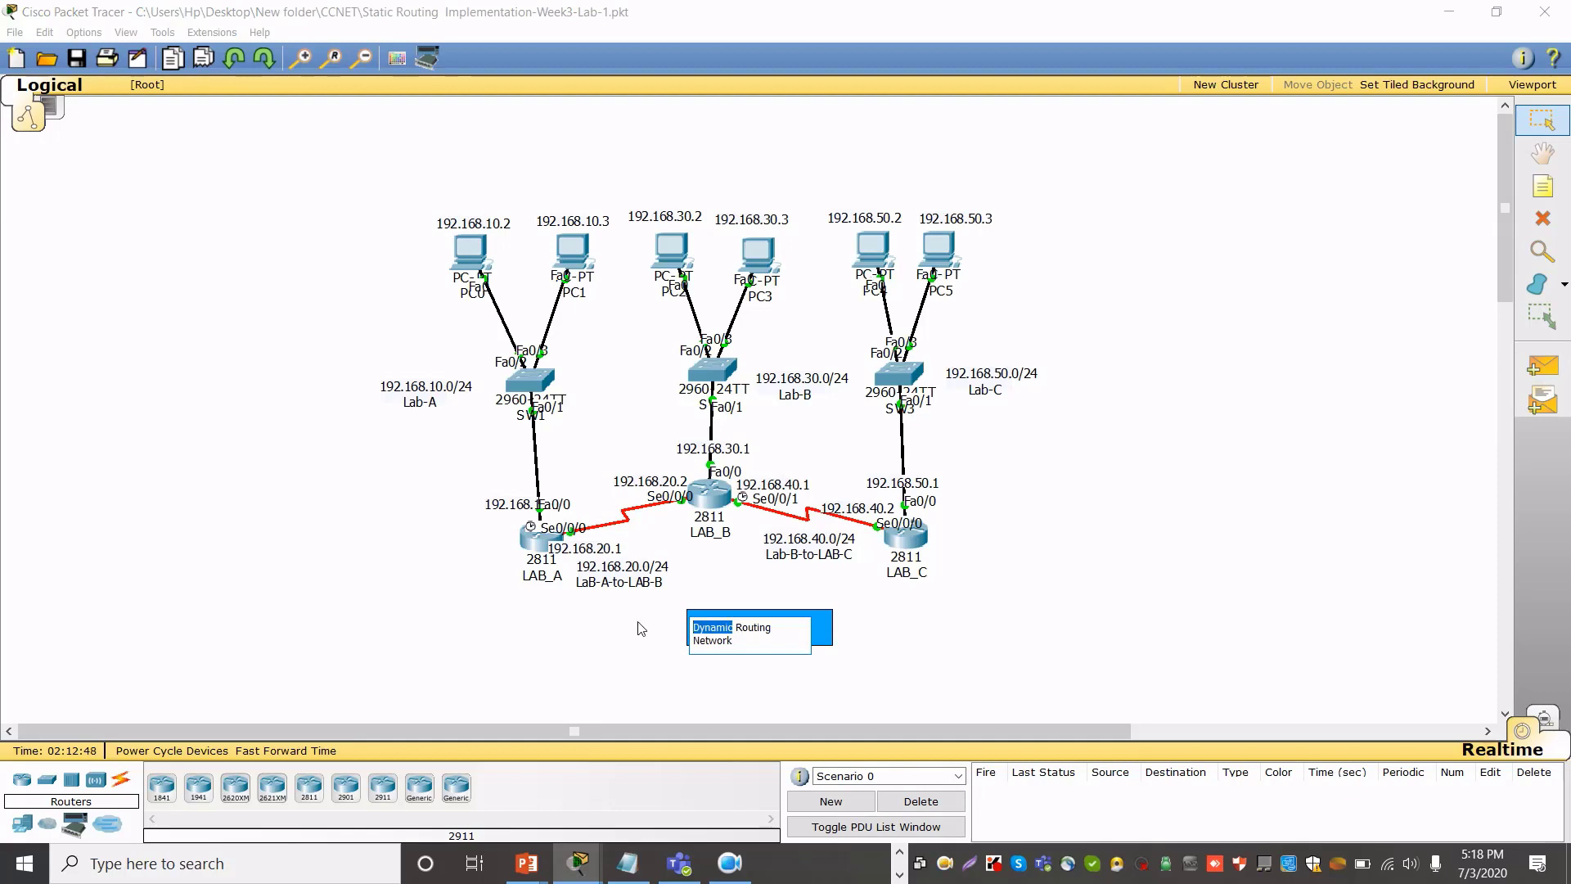
type("Defualt")
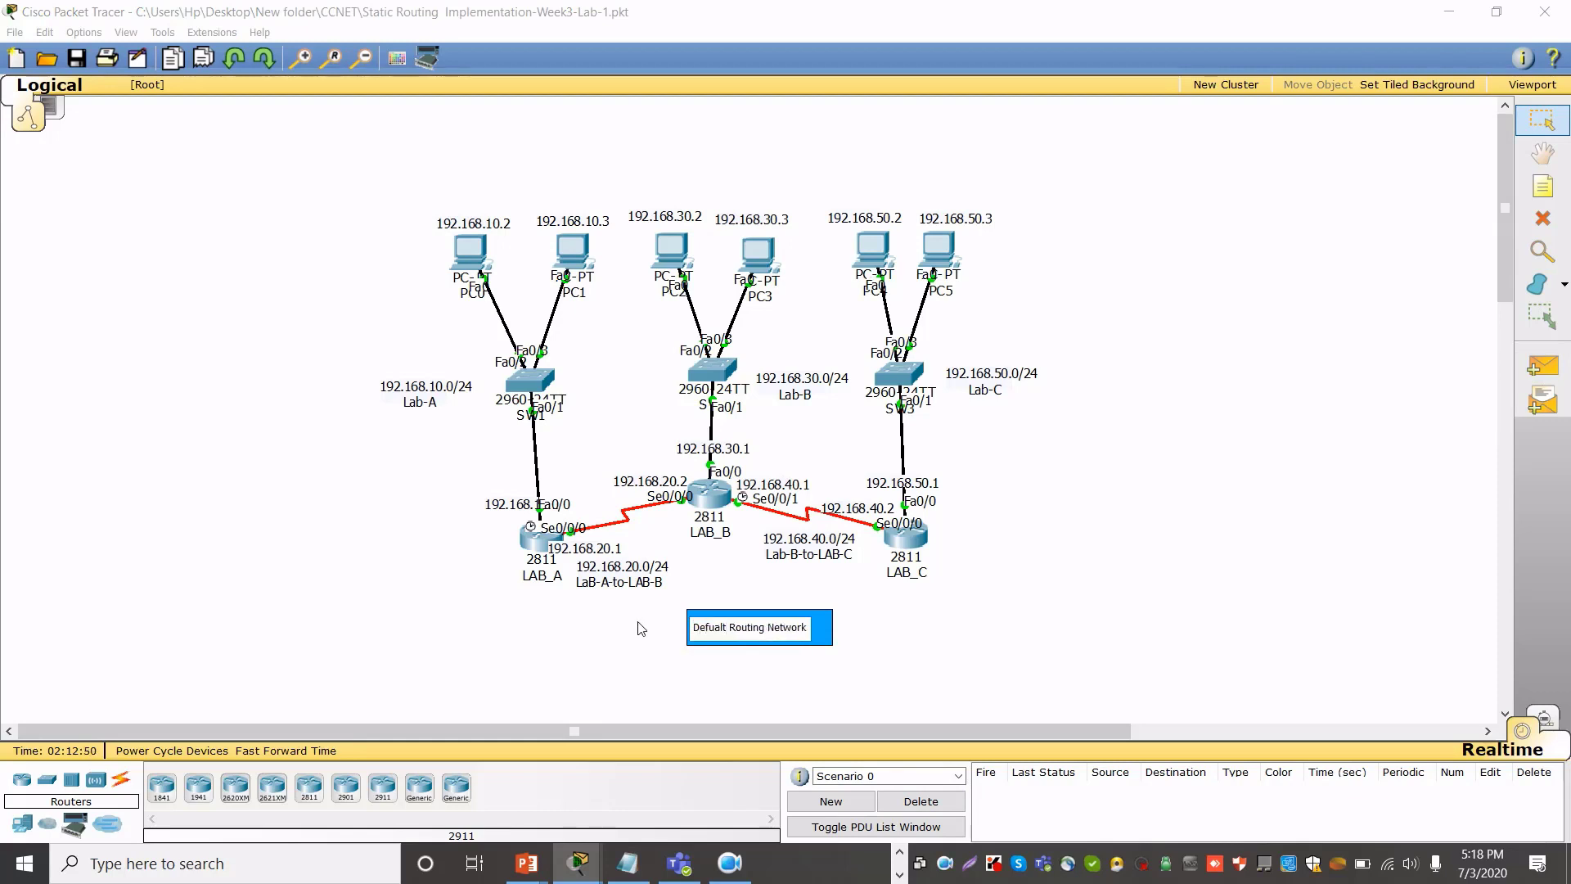
left_click(624, 642)
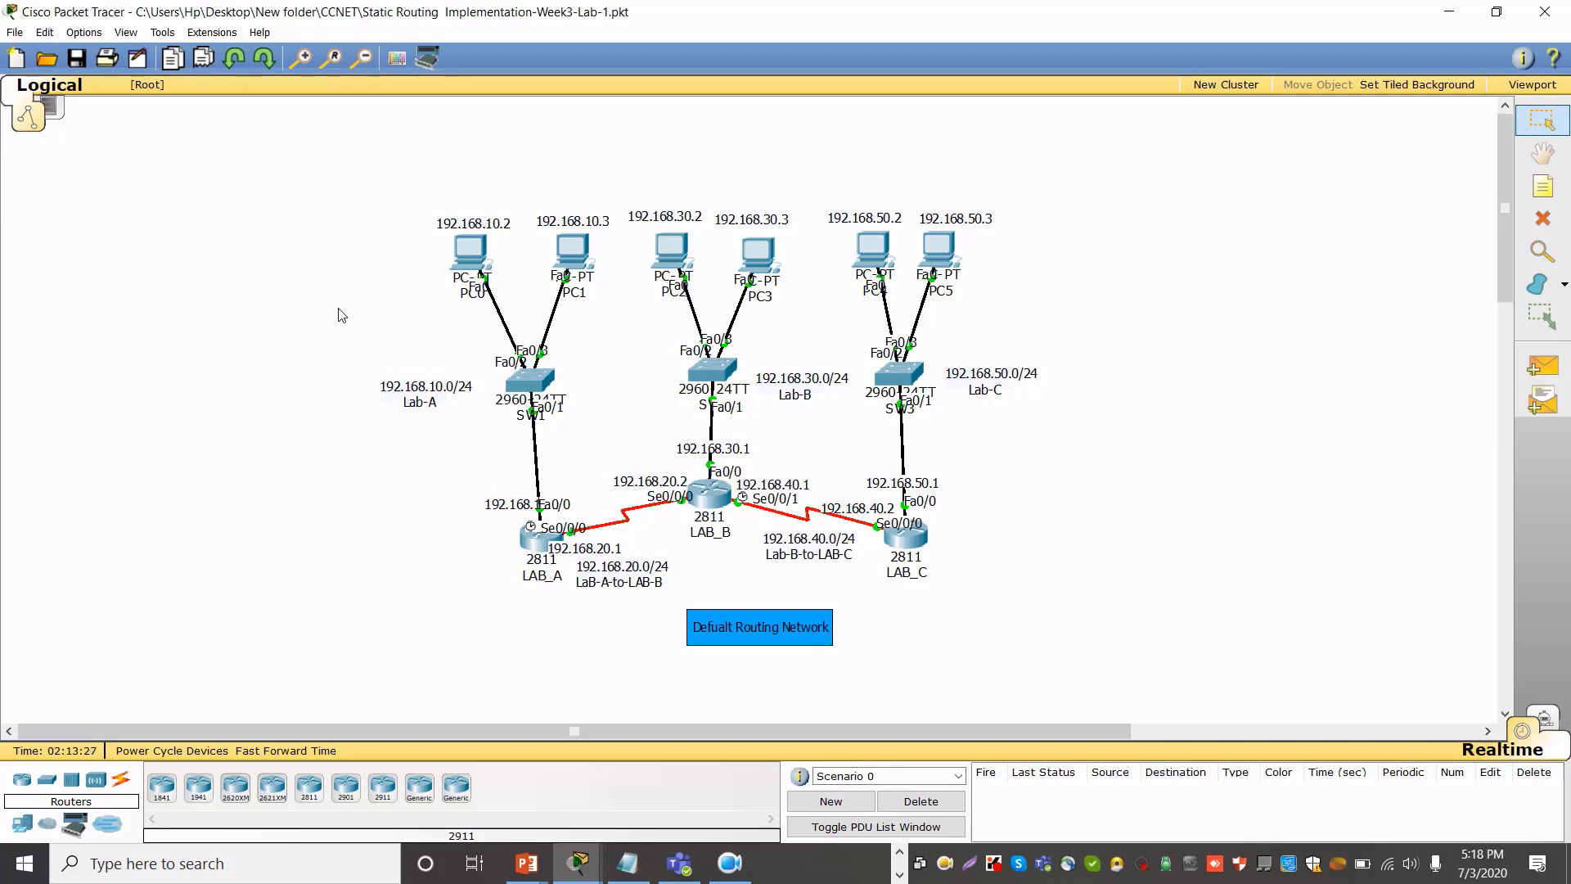
Save the topology in the CCNET folder under the new file name "Default Routing Implementation-Week3-Lab-1"
left_click(15, 32)
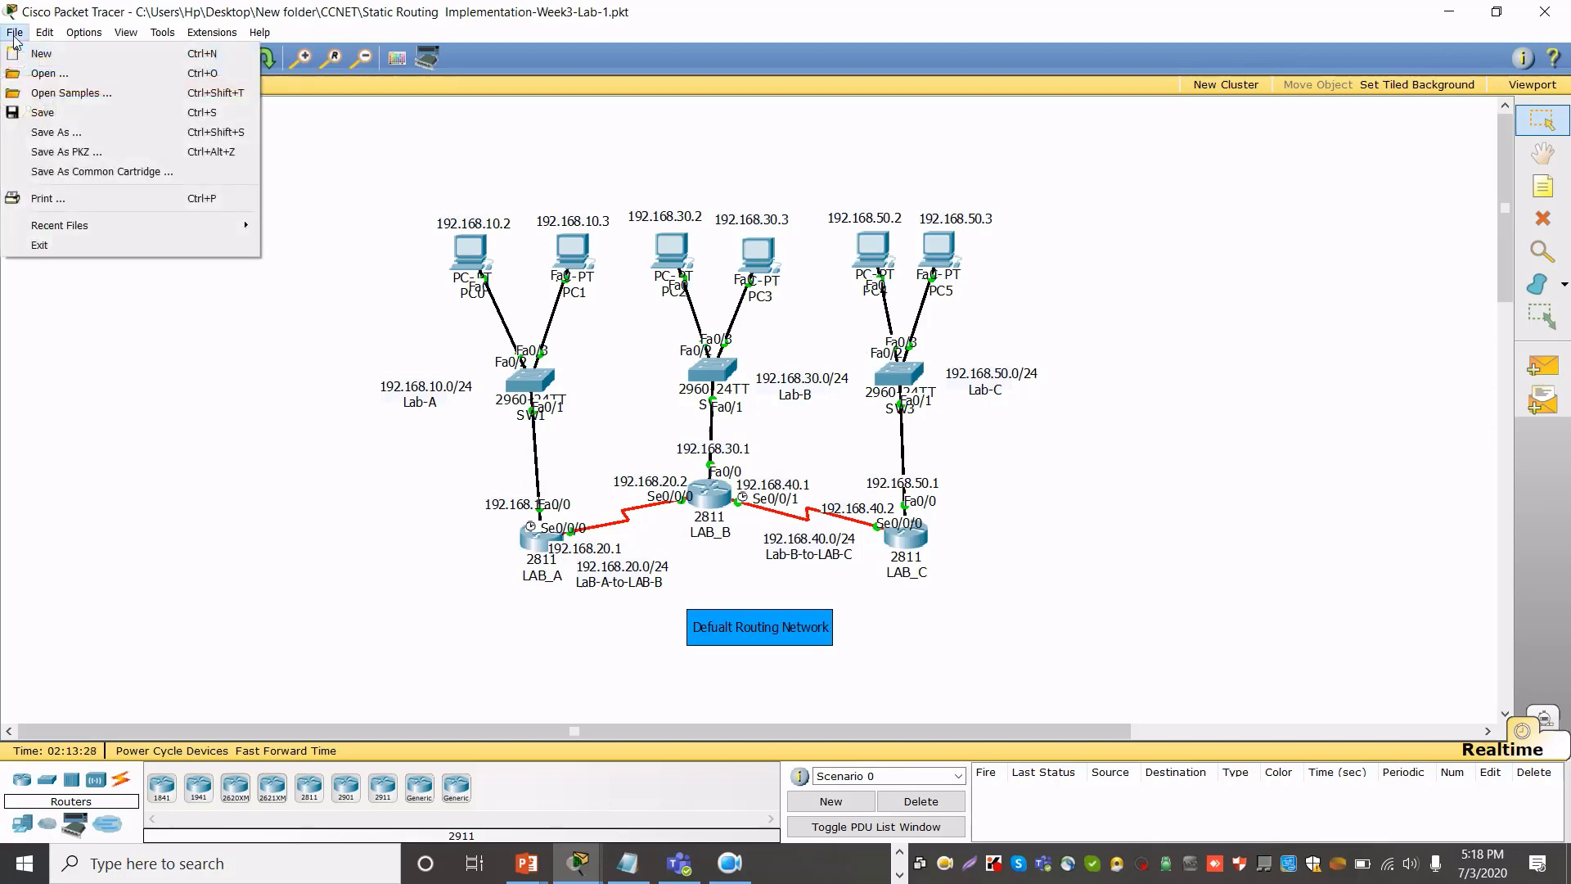
left_click(58, 132)
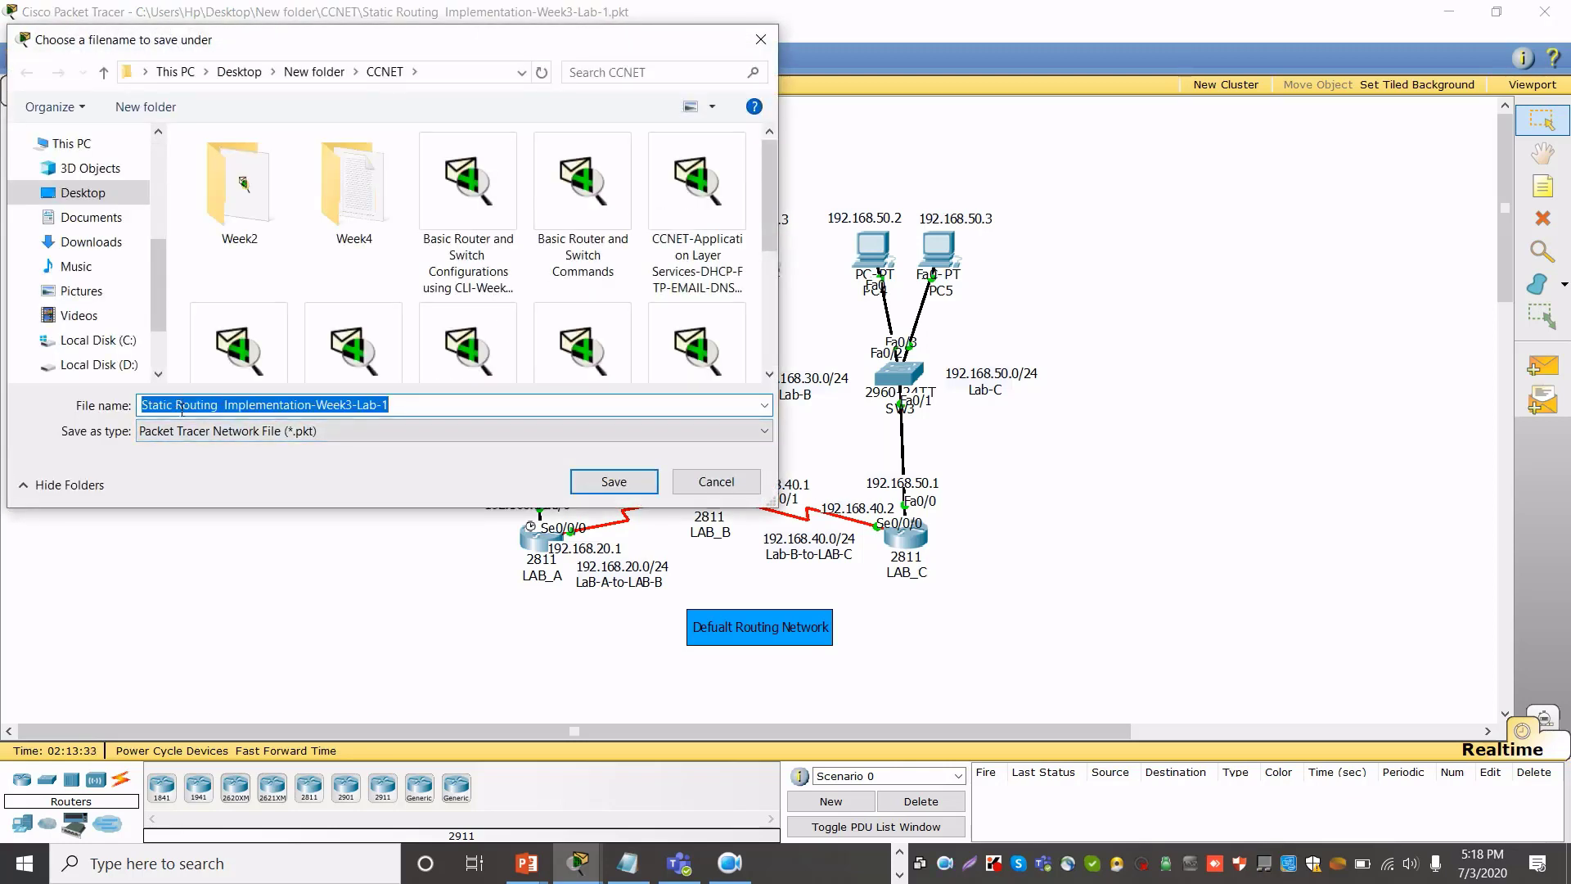
left_click(182, 409)
double_click(158, 405)
type("Def")
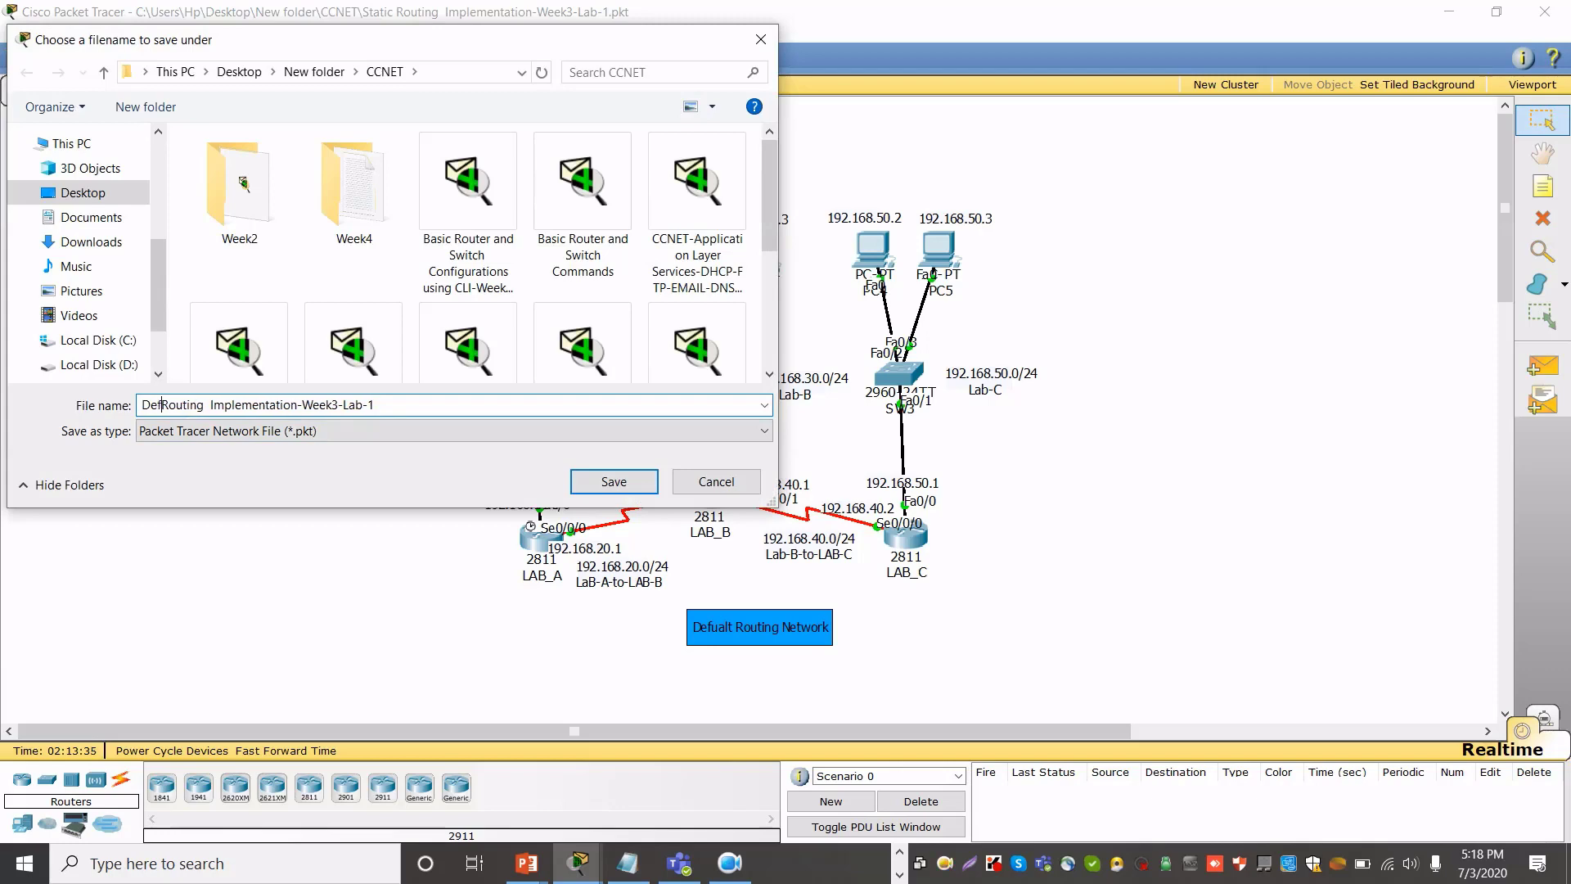
type("ault")
key("Return")
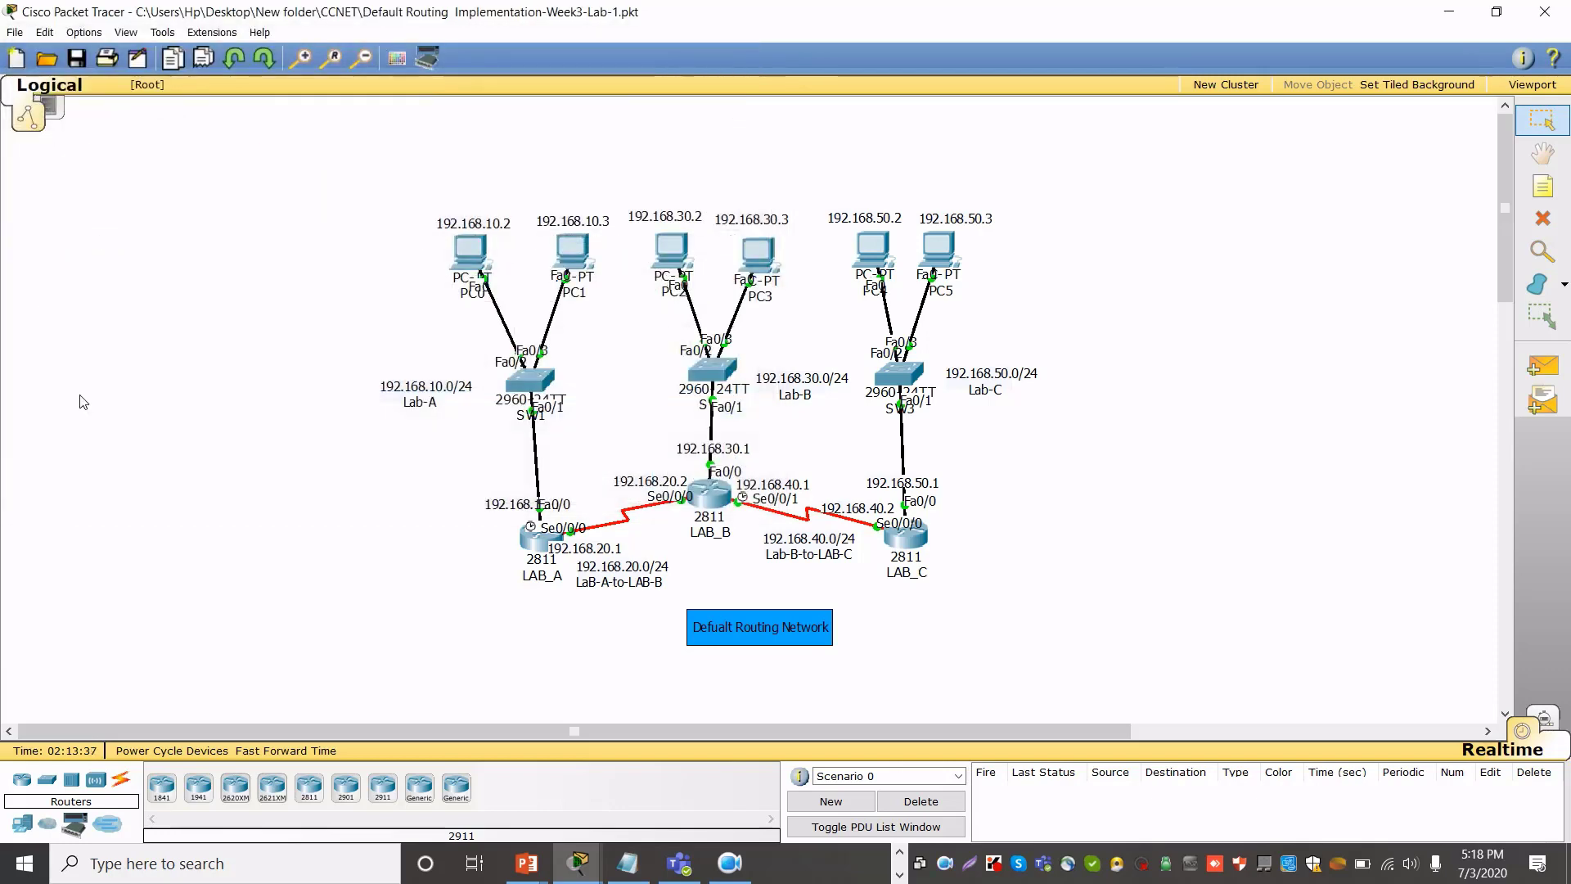
Save another copy of the topology in the CCNET folder as "Dynamic Routing (RIP) Implementation-Week3-Lab-1"
left_click(17, 36)
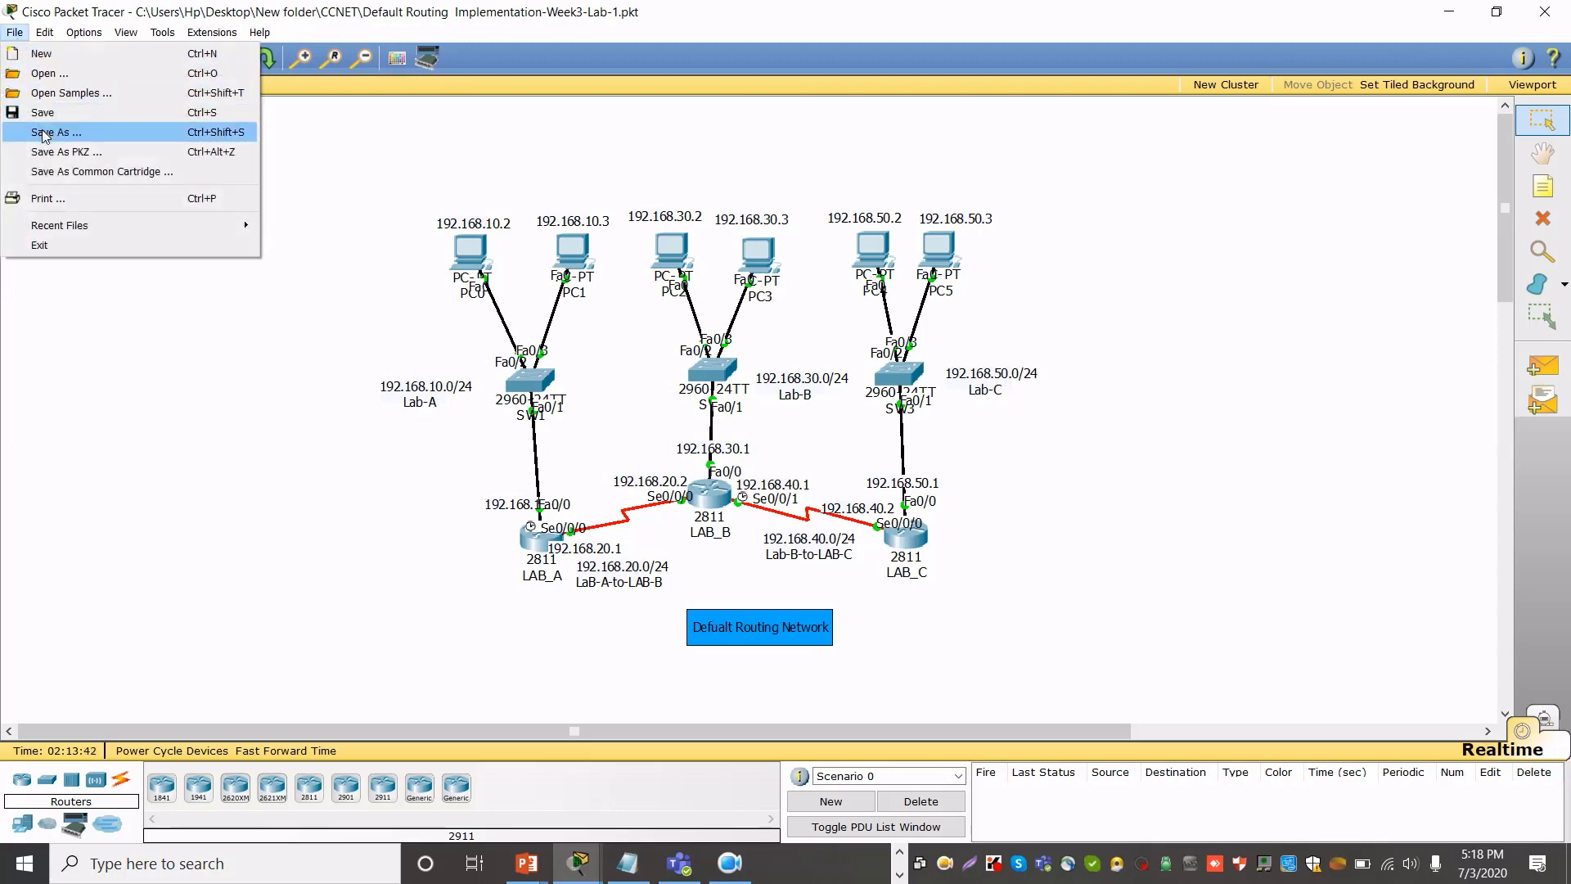
mouse_move(699, 869)
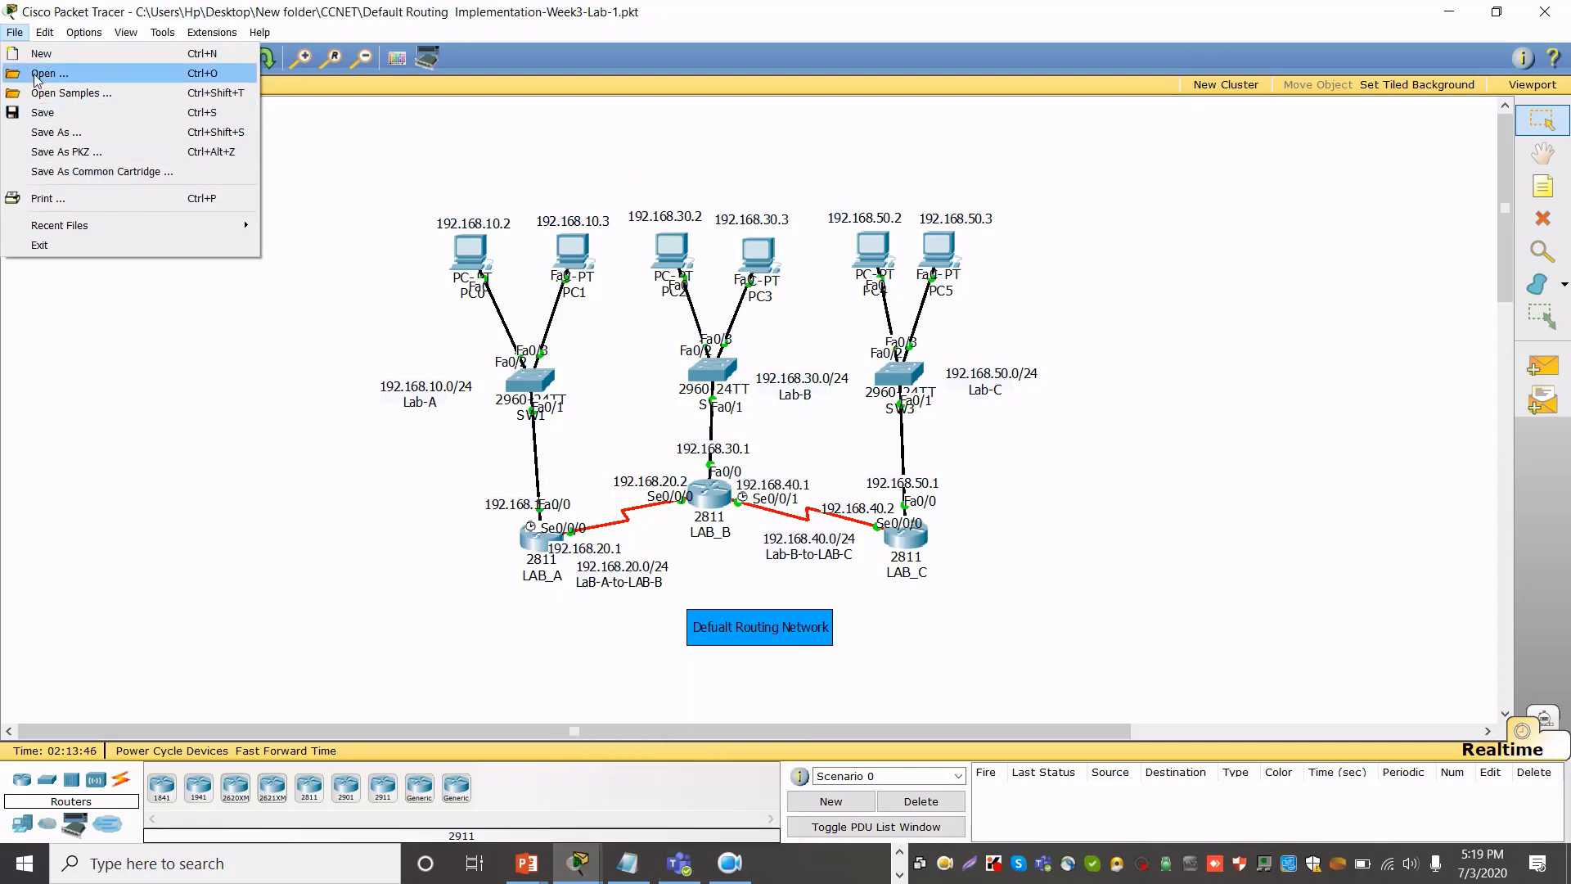
left_click(45, 133)
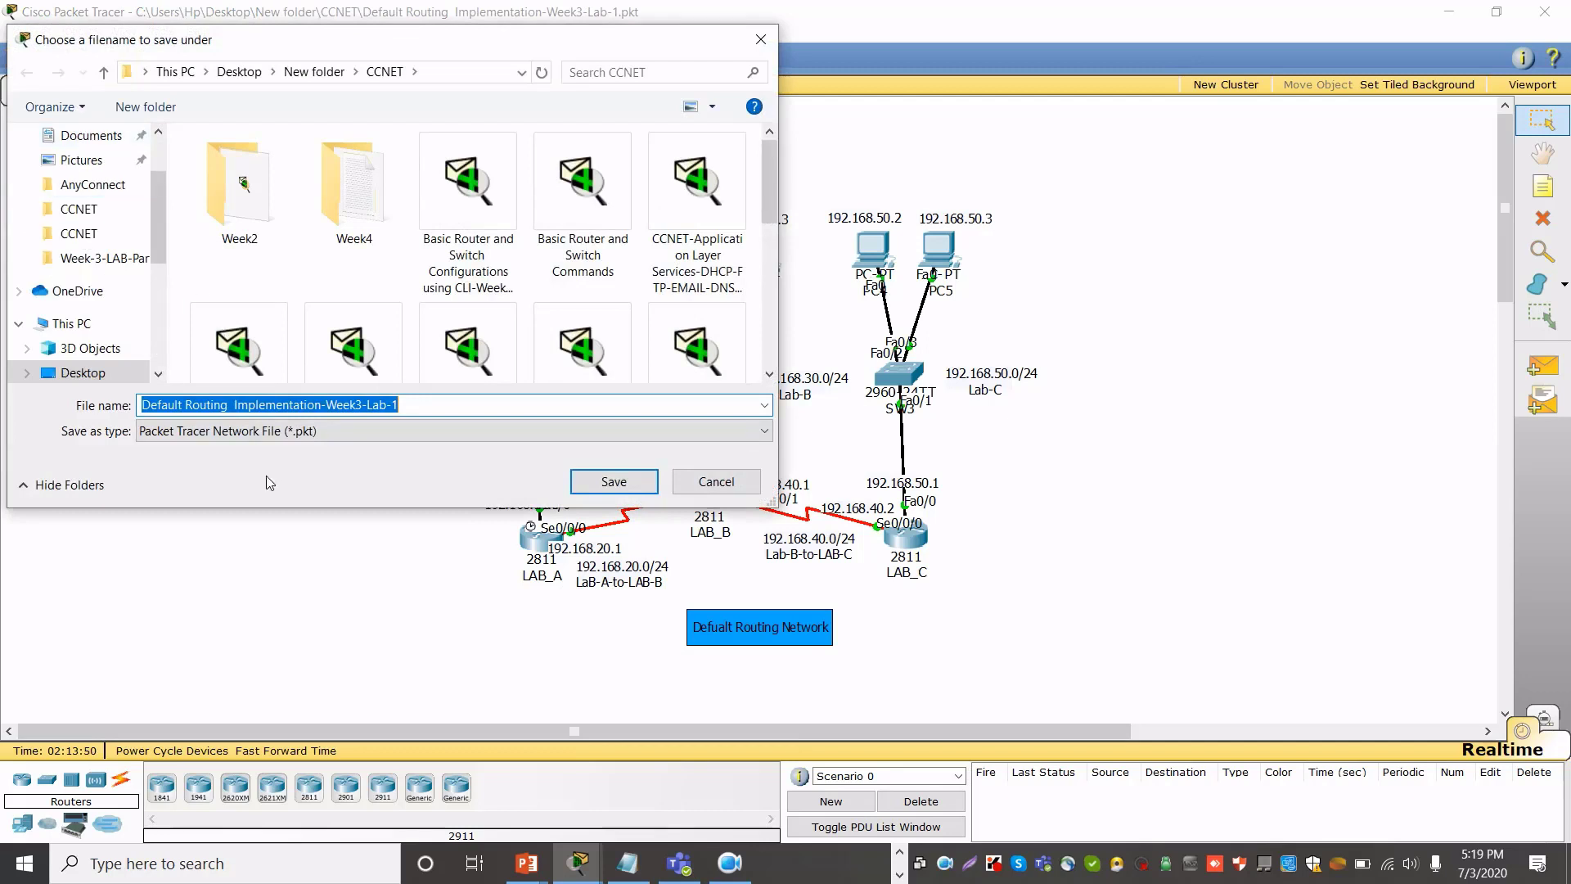
left_click(194, 413)
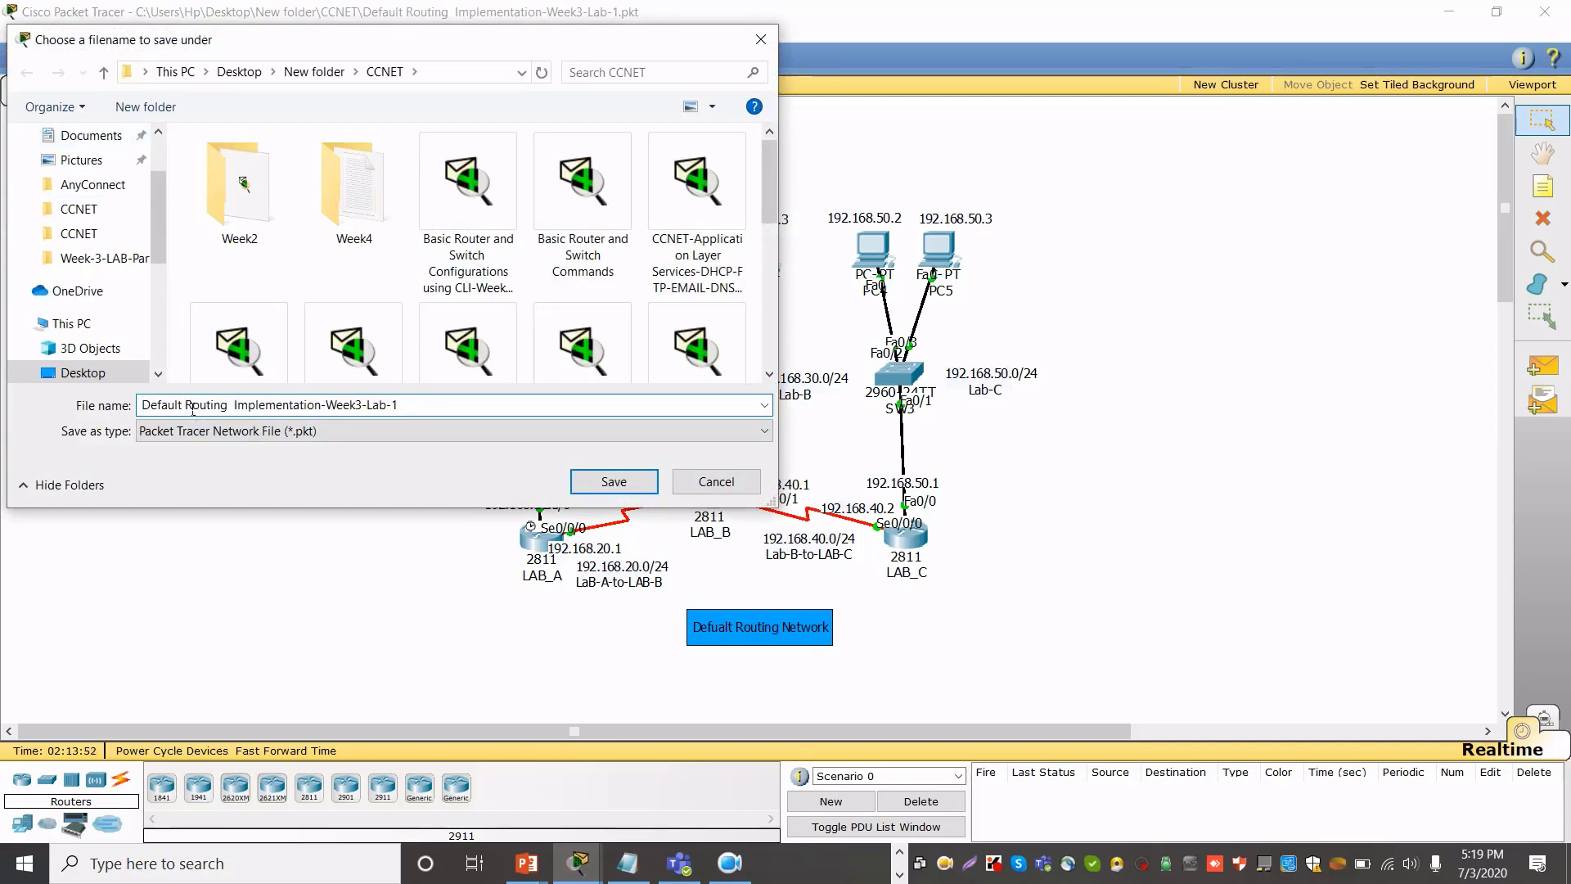
left_click_drag(187, 404, 96, 403)
type("Dynamic")
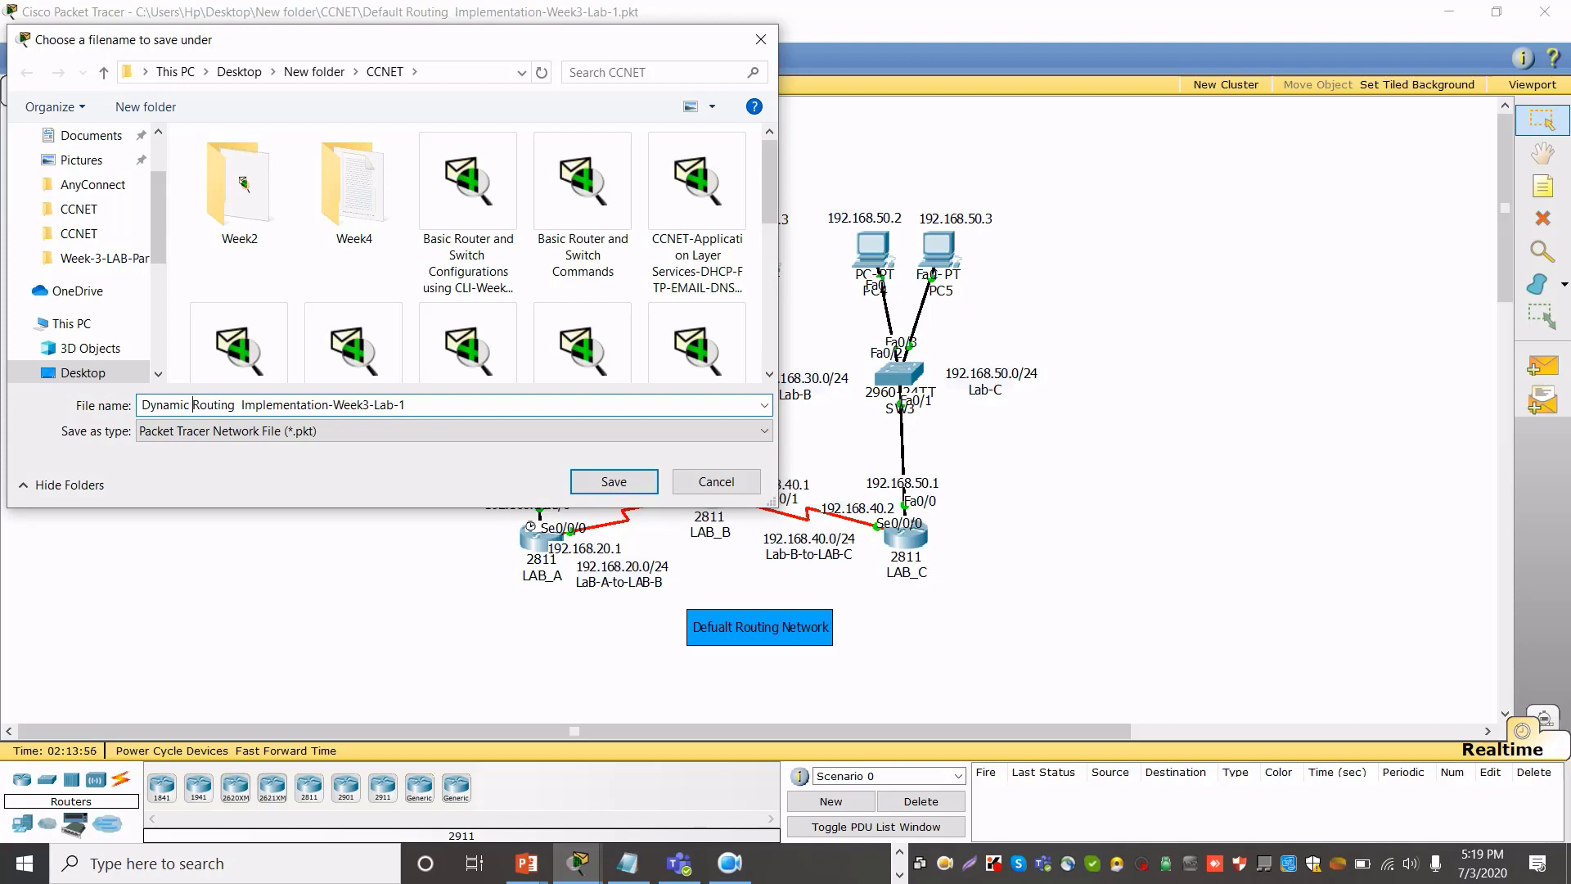
left_click(243, 405)
type("(RIP)")
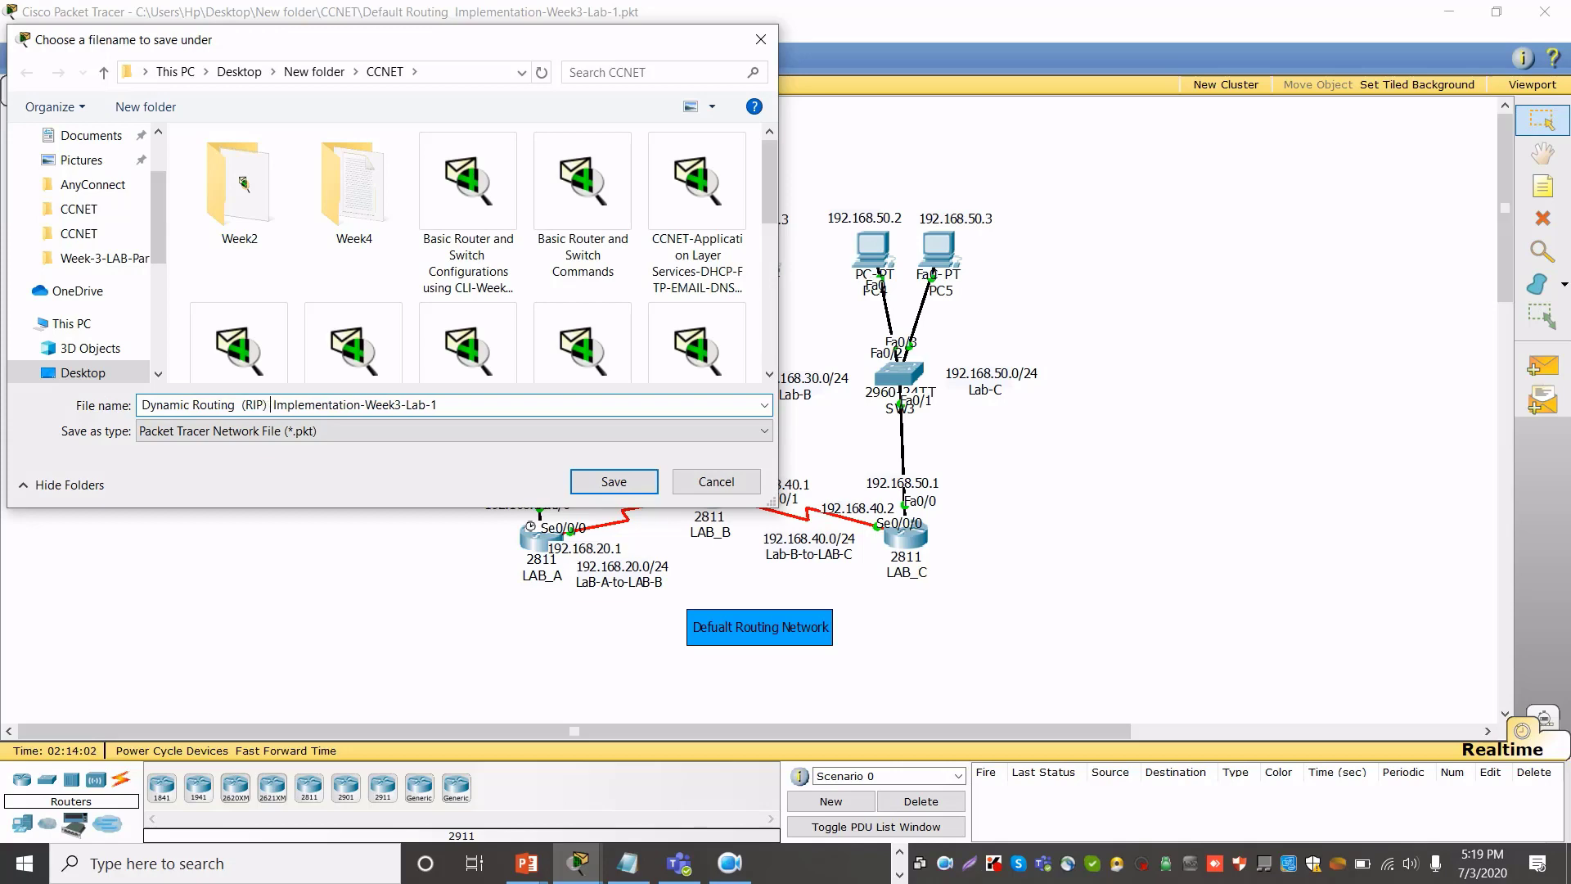
key("Return")
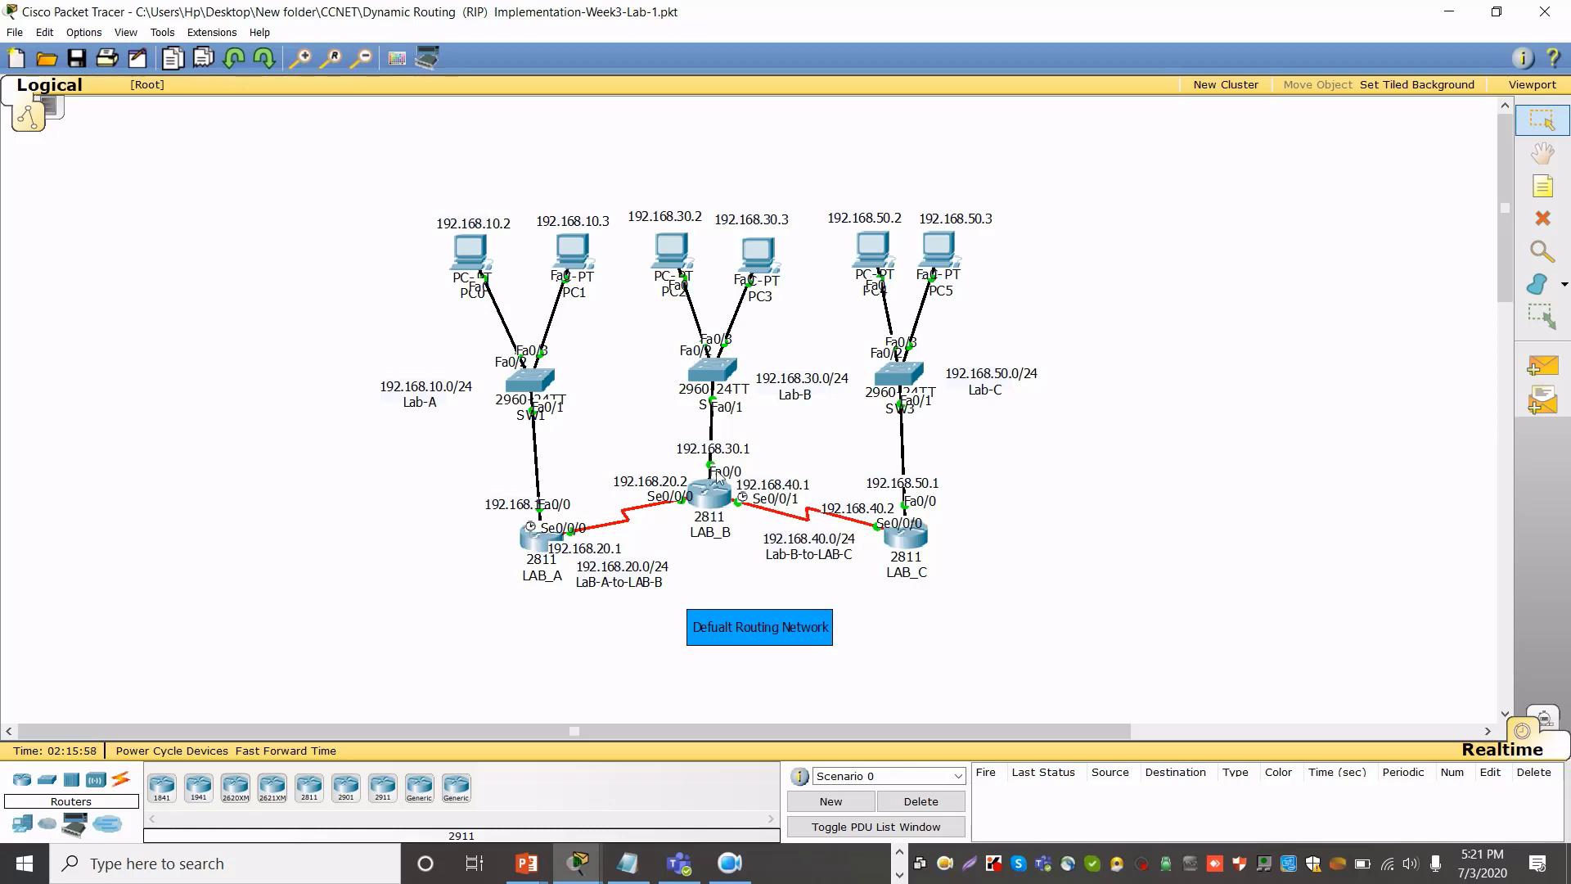
Change the label in the blue rectangle to "Dynamic Routing with RIP Protocol"
mouse_move(722, 496)
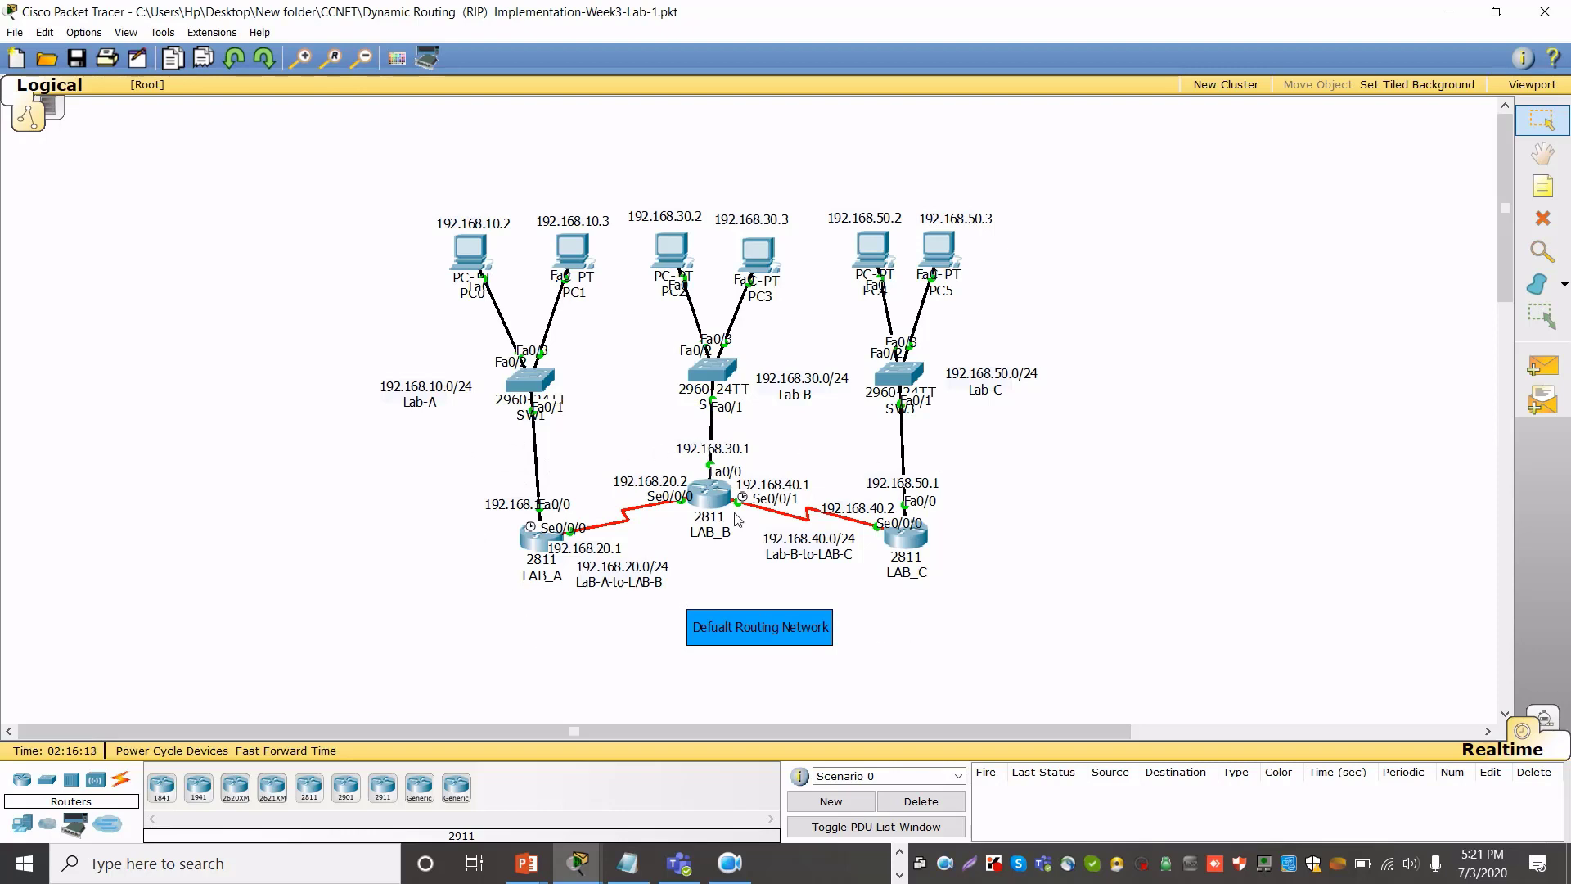
mouse_move(564, 563)
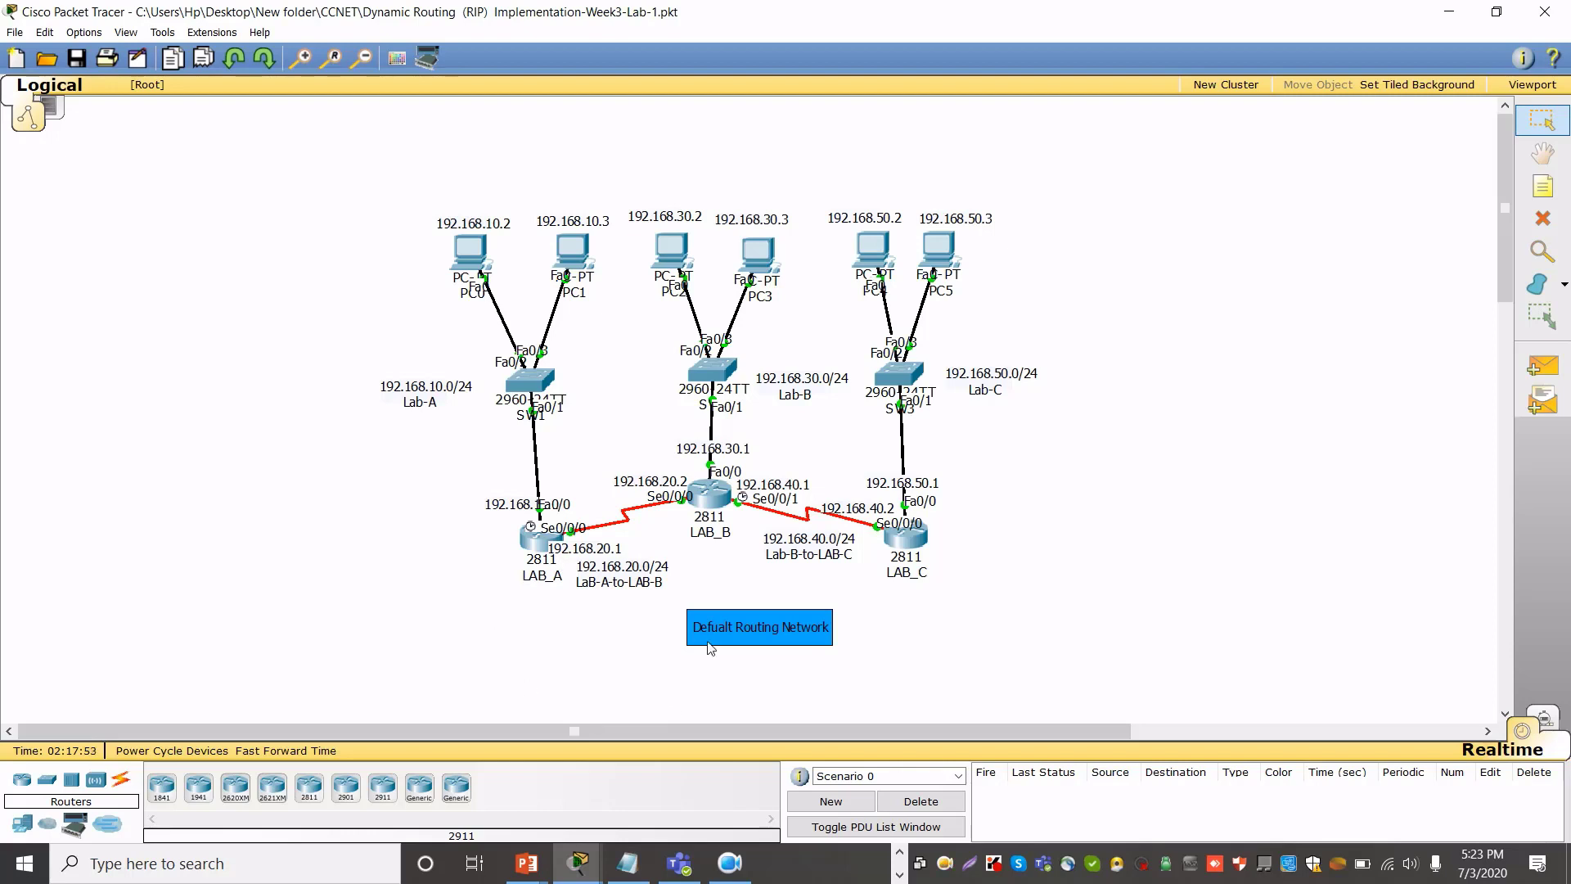
left_click(733, 628)
left_click_drag(728, 627, 692, 627)
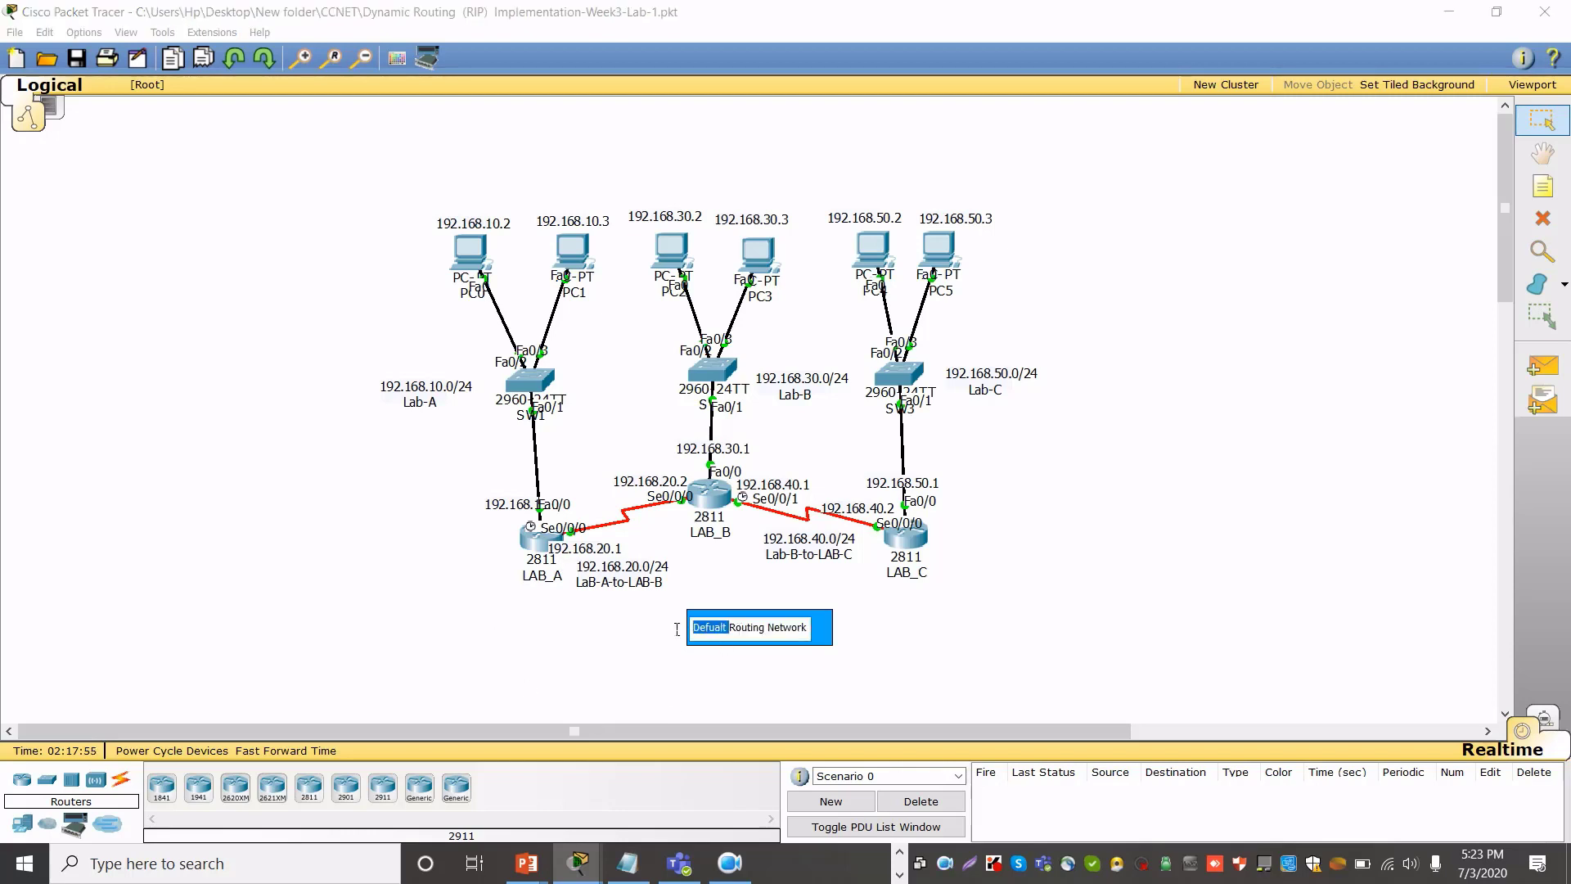
type("Dynamic")
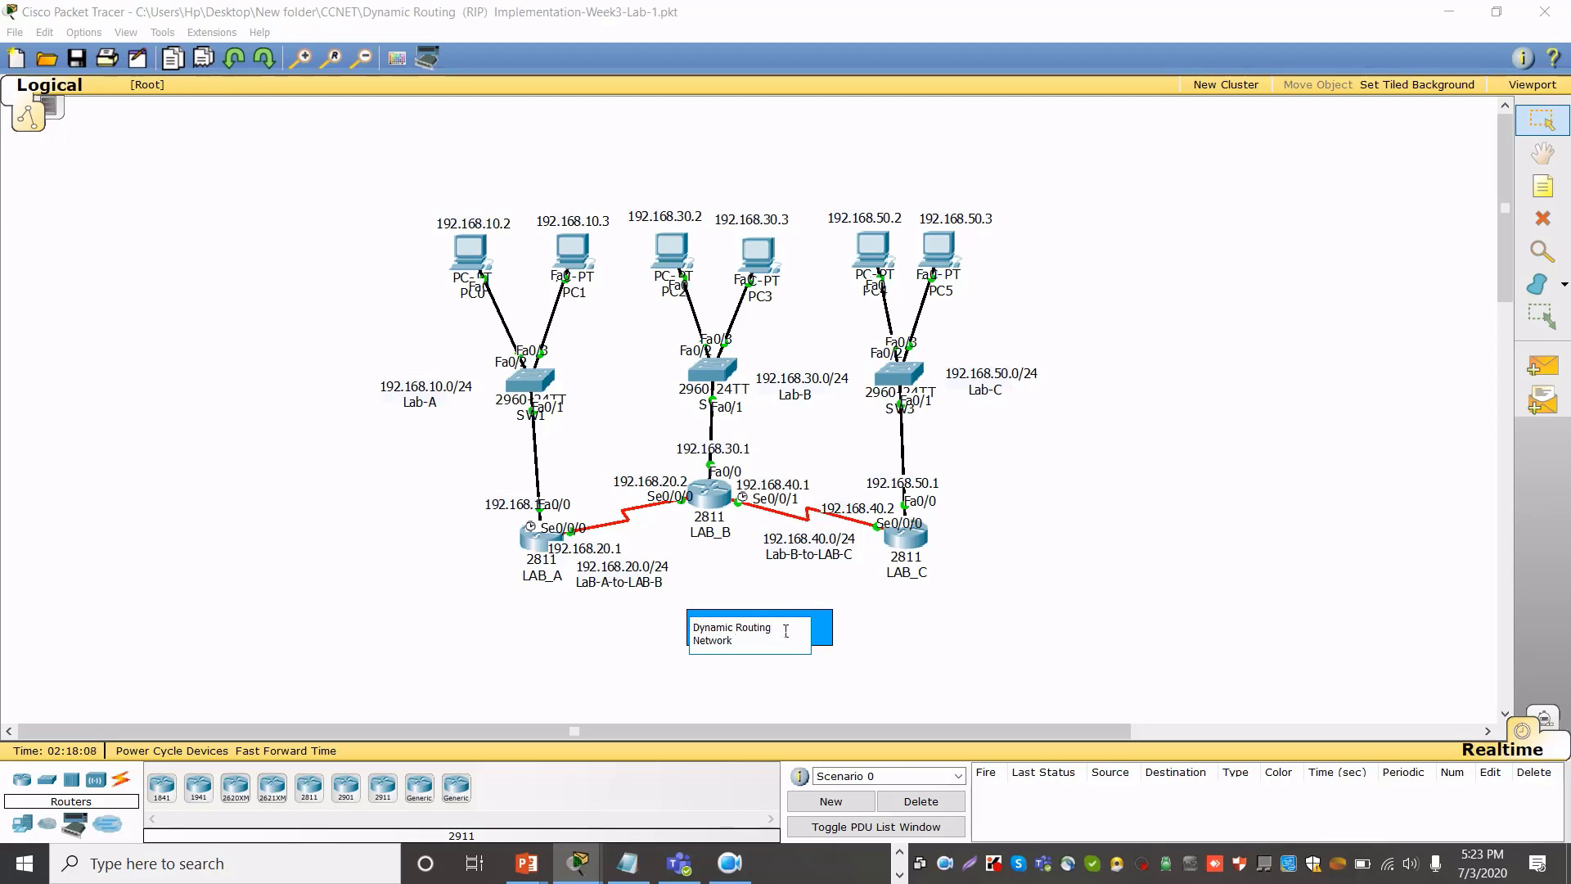
type("with RIP  Protocol")
double_click(762, 647)
key("BackSpace")
left_click(878, 649)
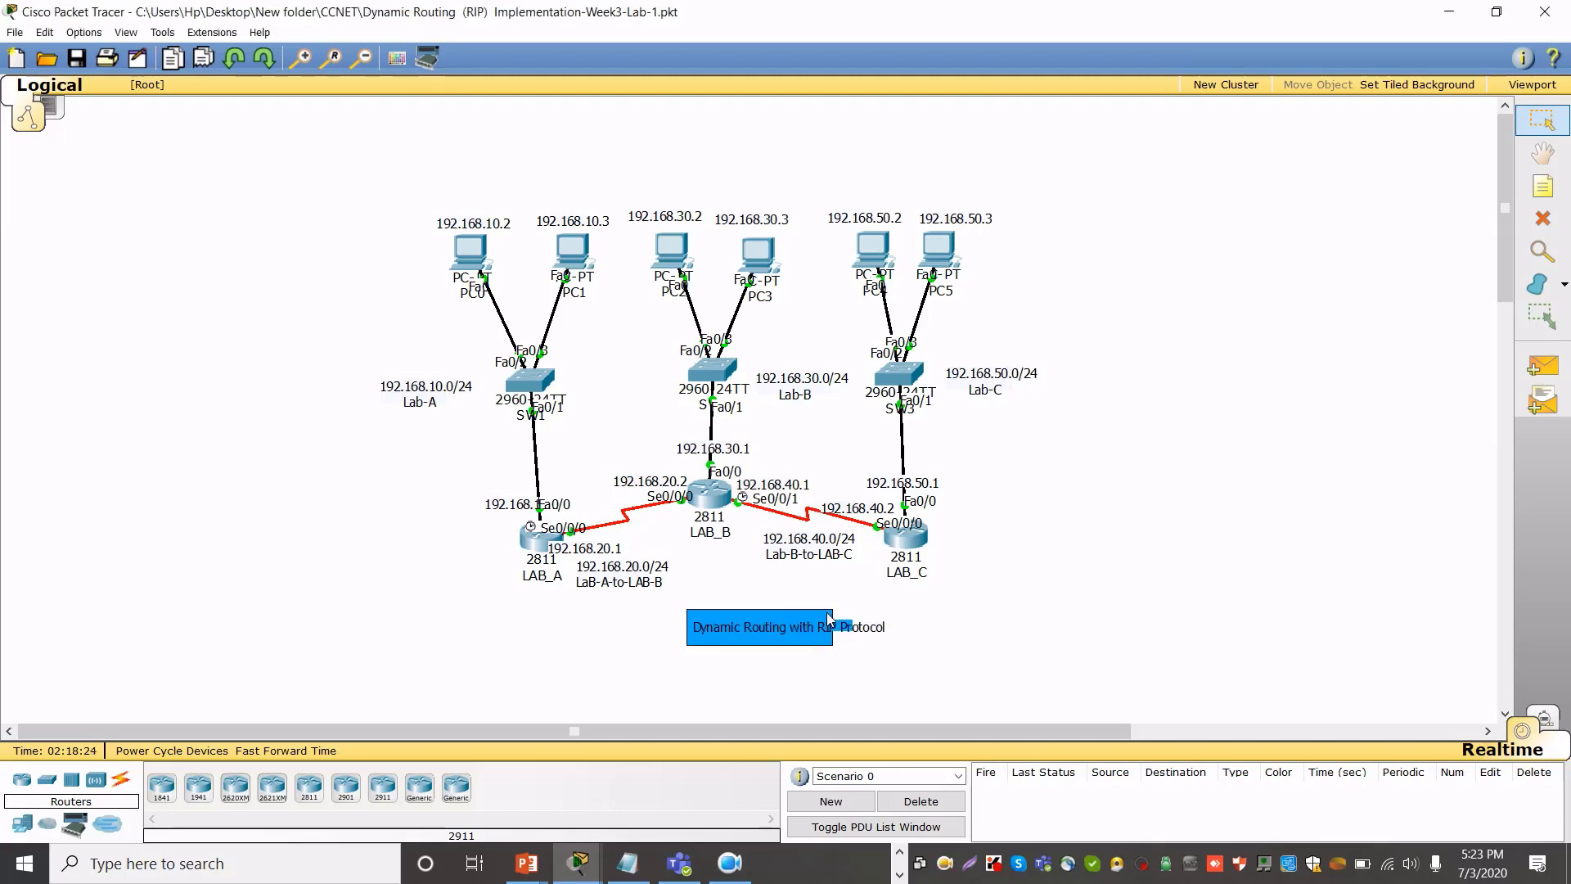
Reposition the label text and its blue rectangle so the text fits inside, with "Protocol" wrapped onto a second line
left_click_drag(829, 619, 804, 597)
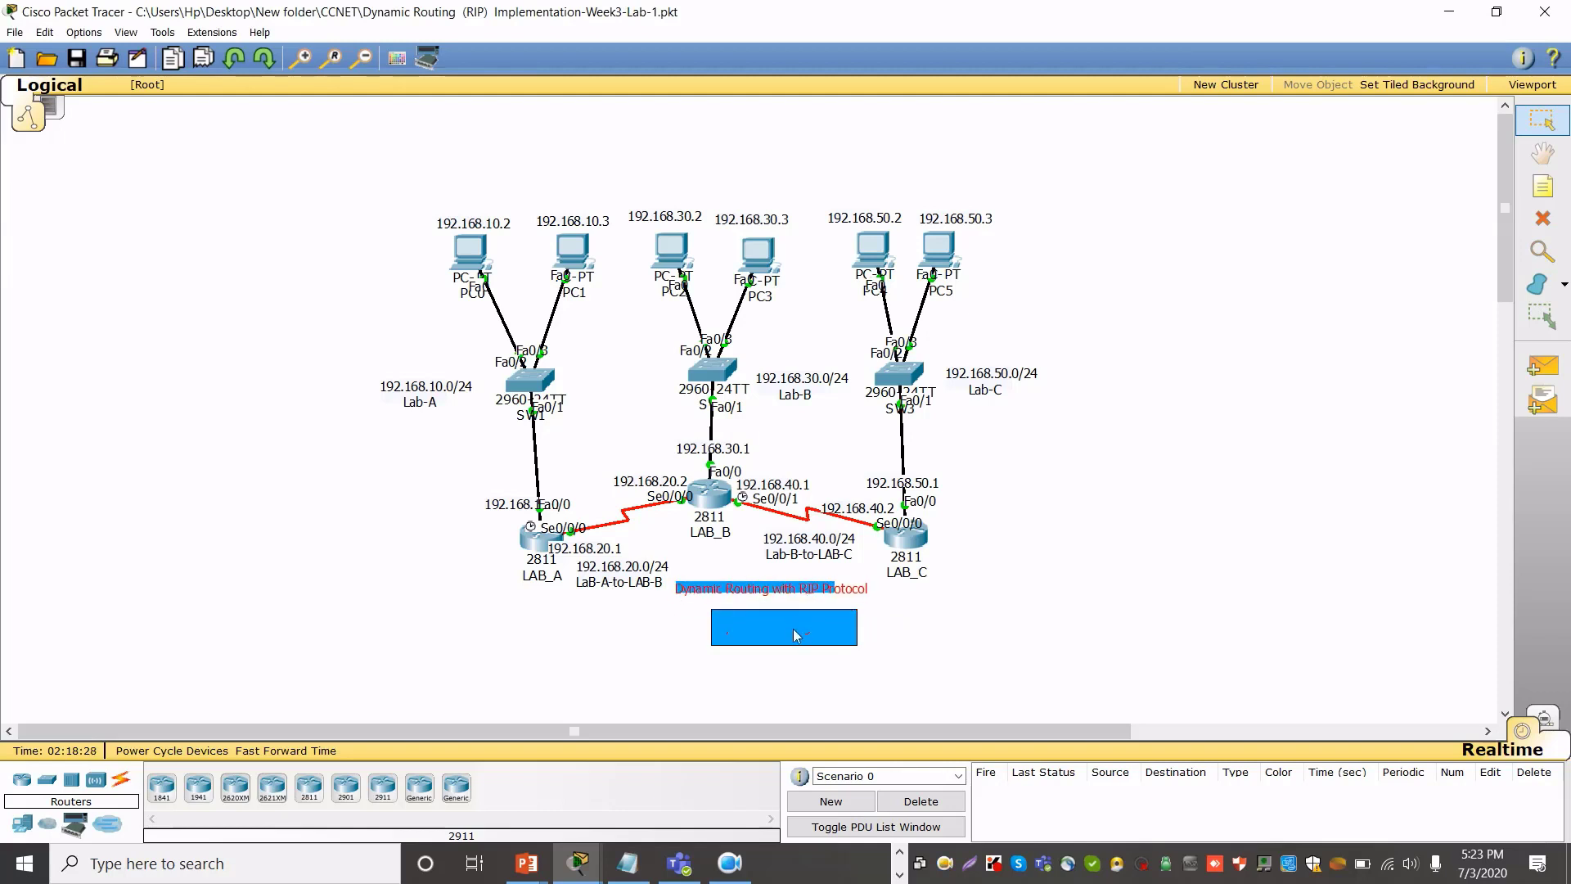
double_click(793, 628)
left_click(660, 673)
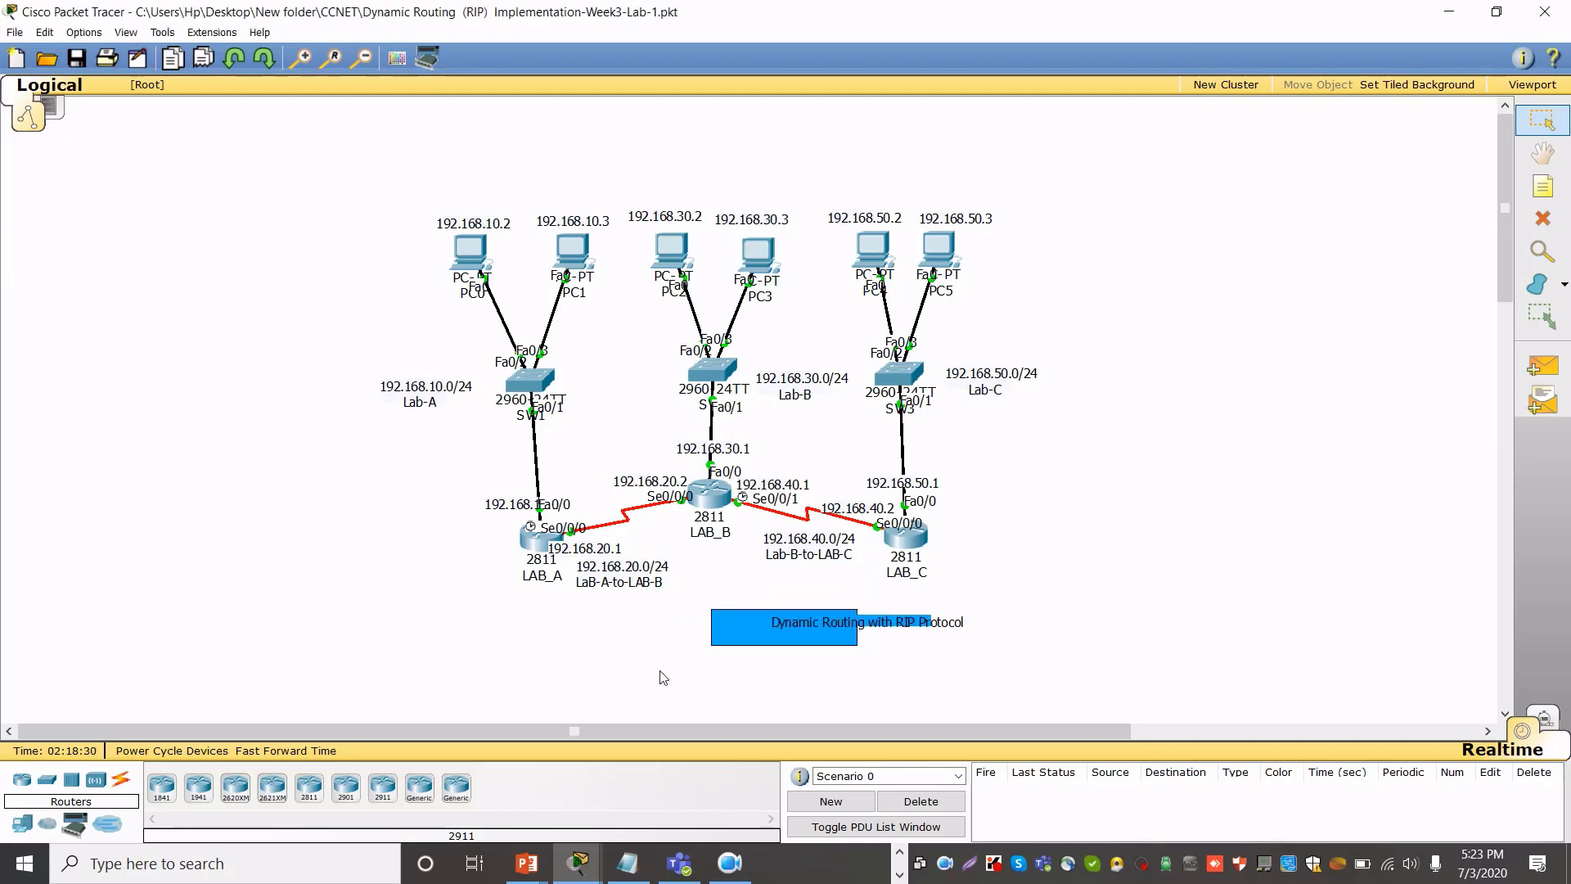
left_click_drag(803, 624, 727, 627)
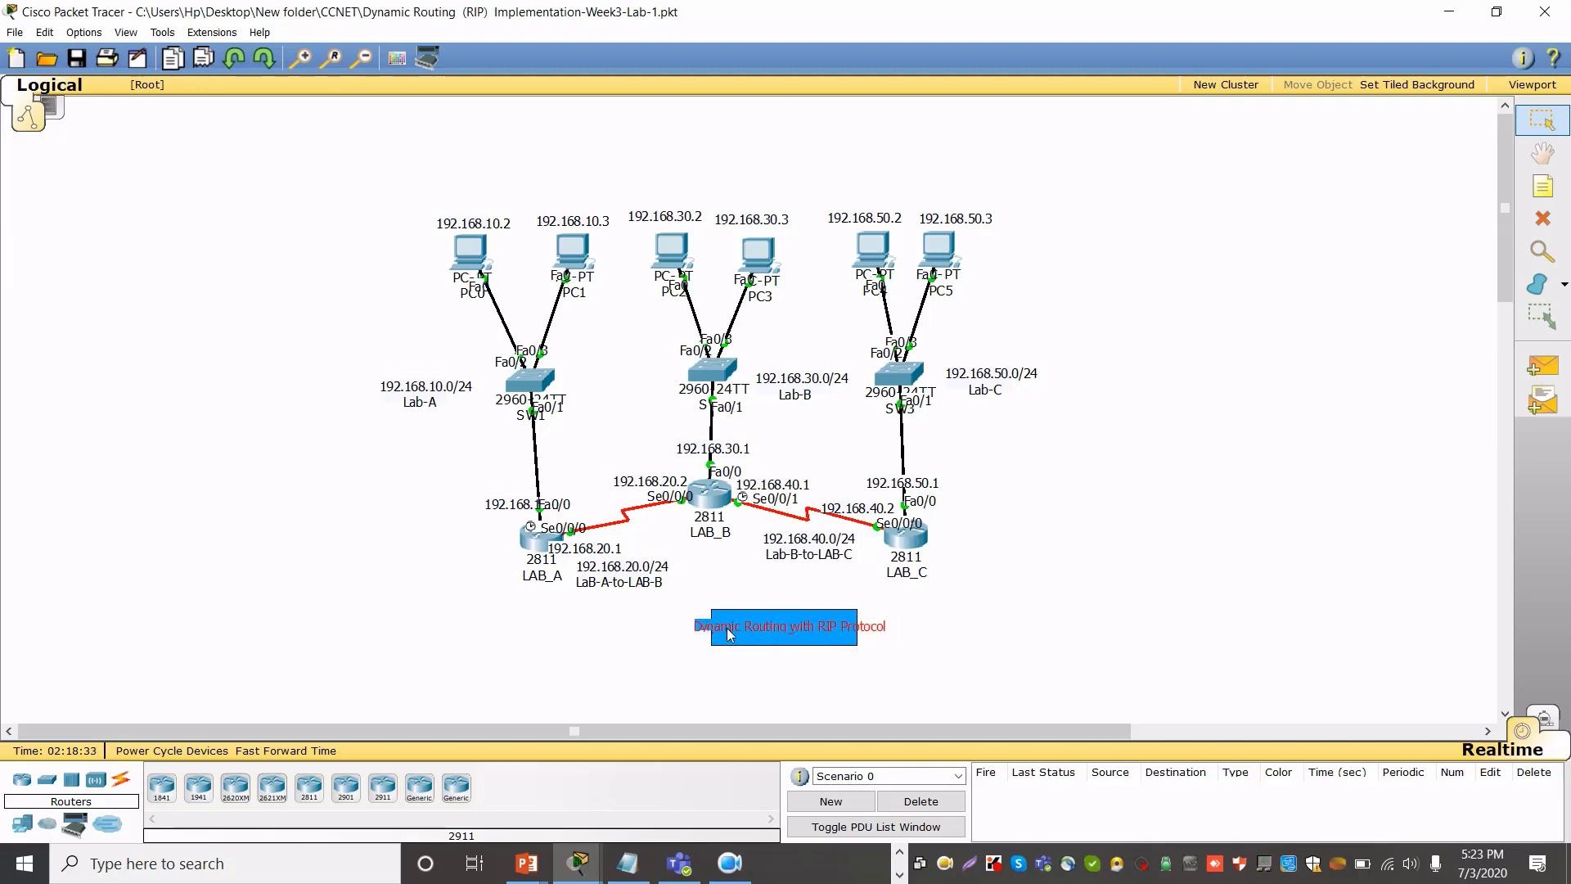
double_click(834, 632)
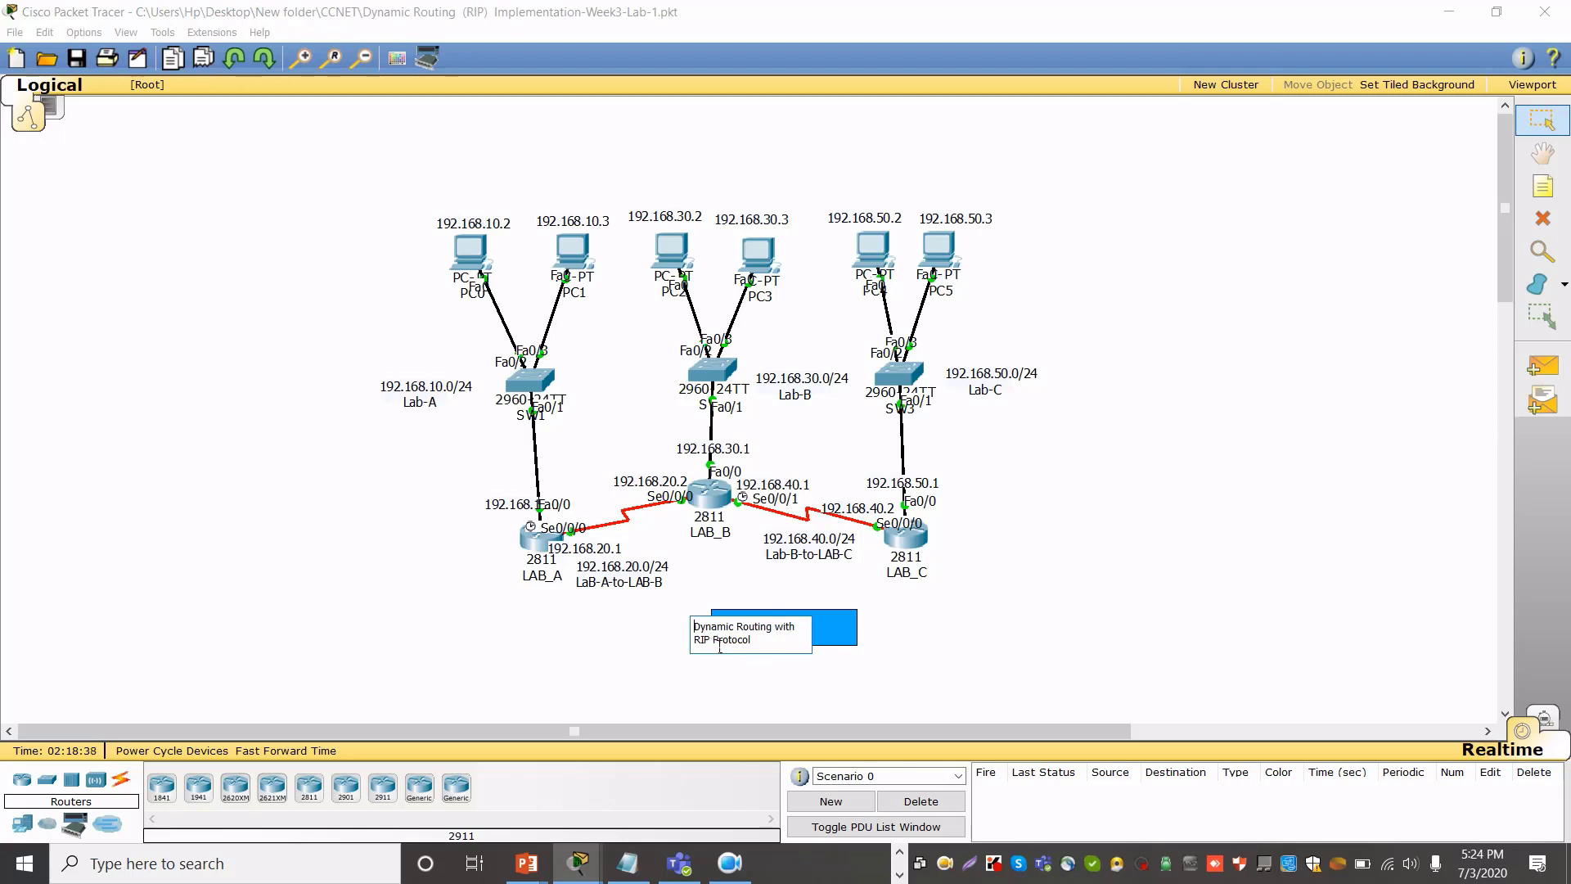
left_click(658, 647)
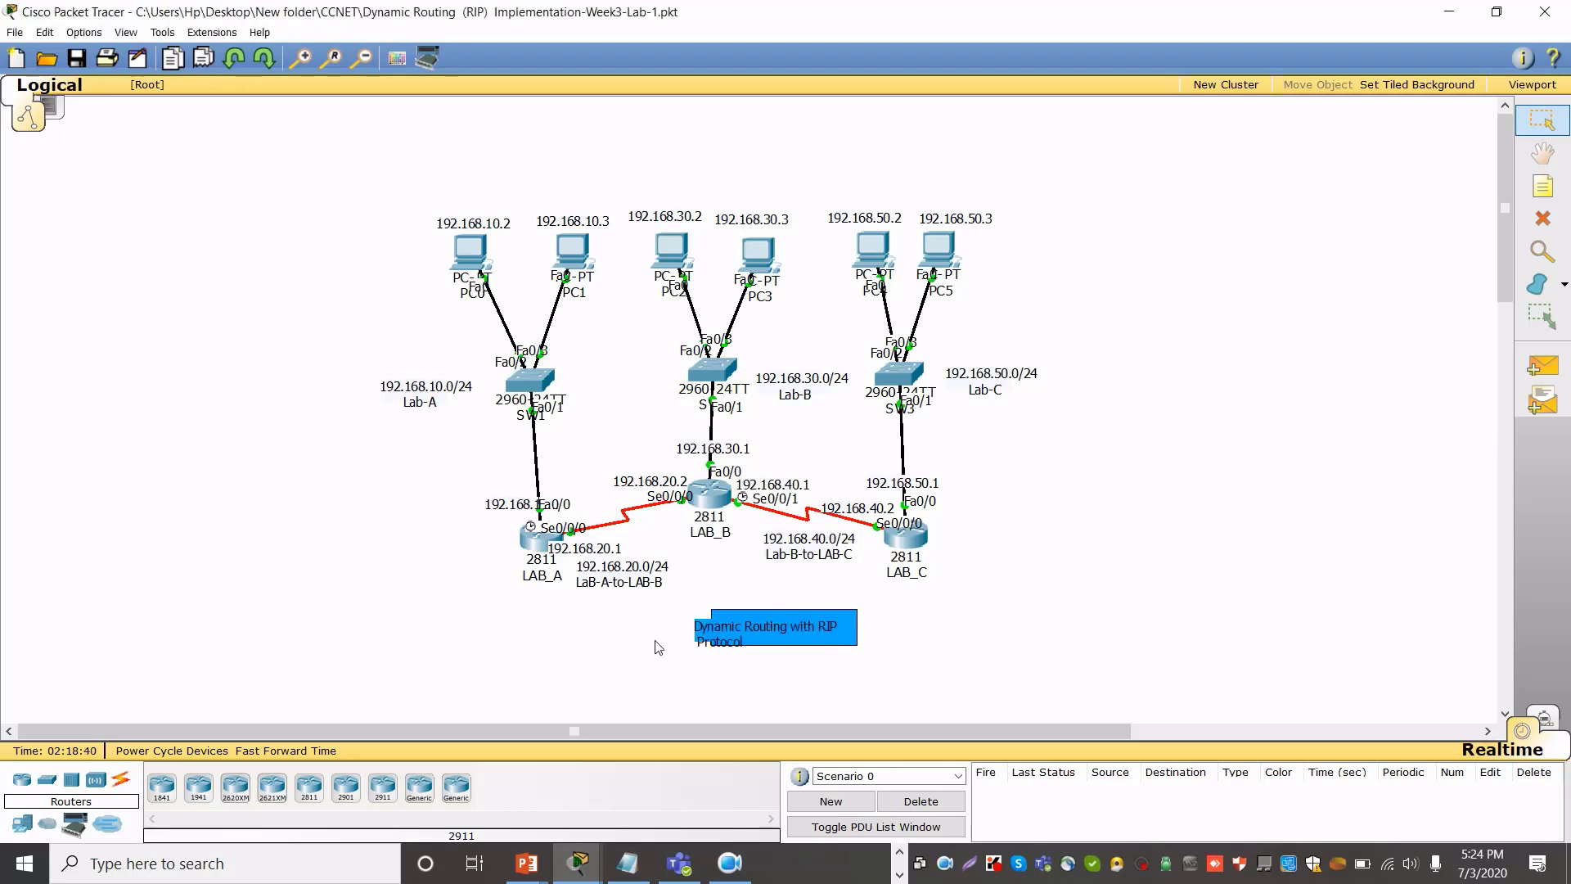
left_click(741, 634)
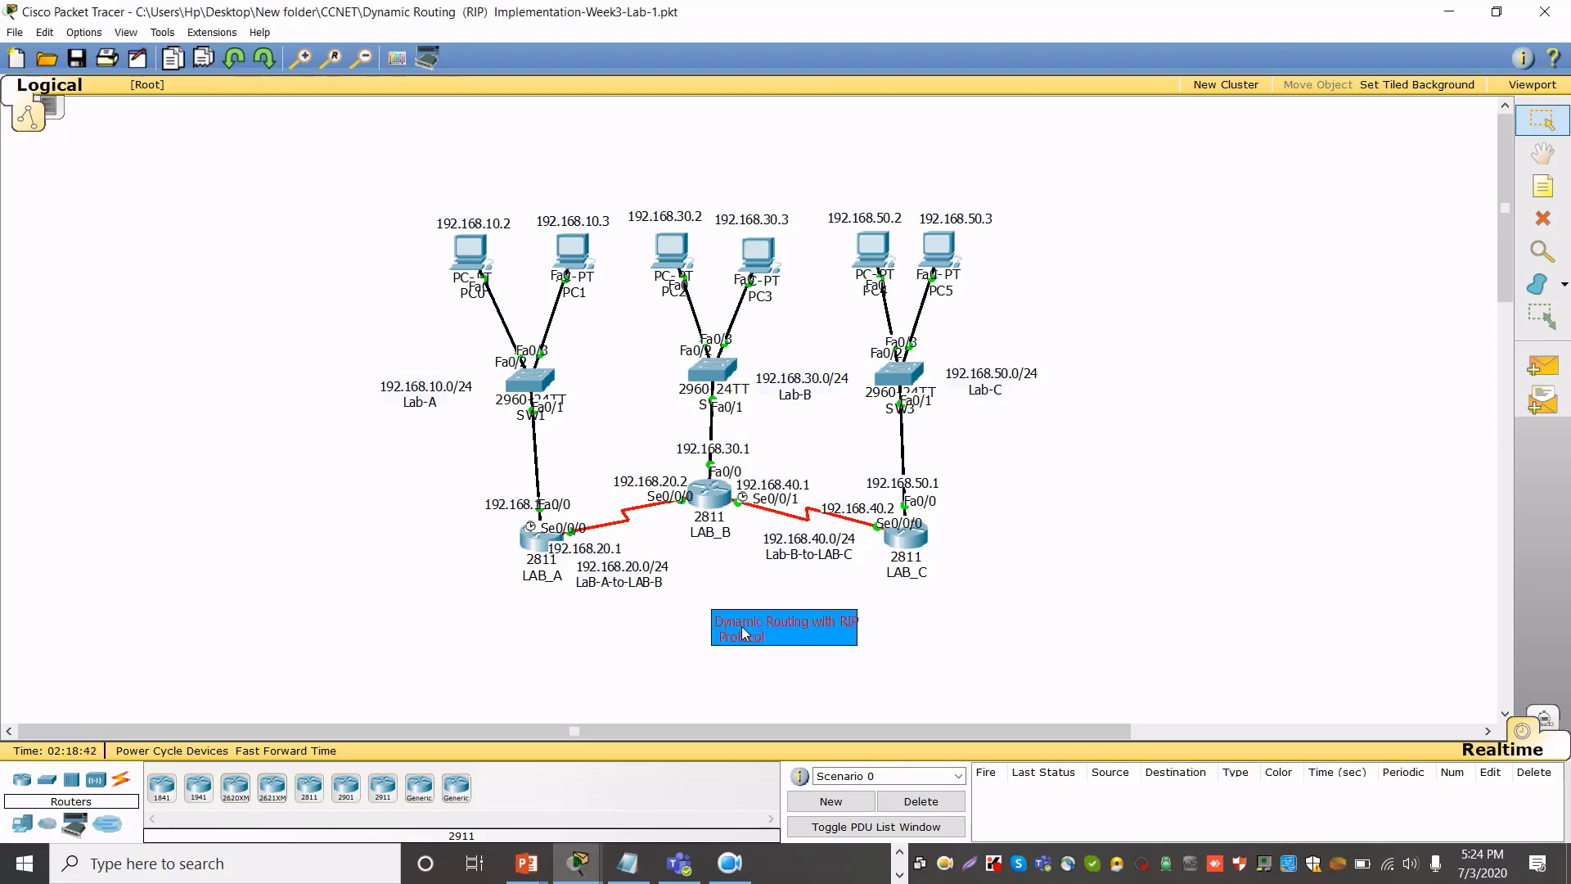
left_click(929, 642)
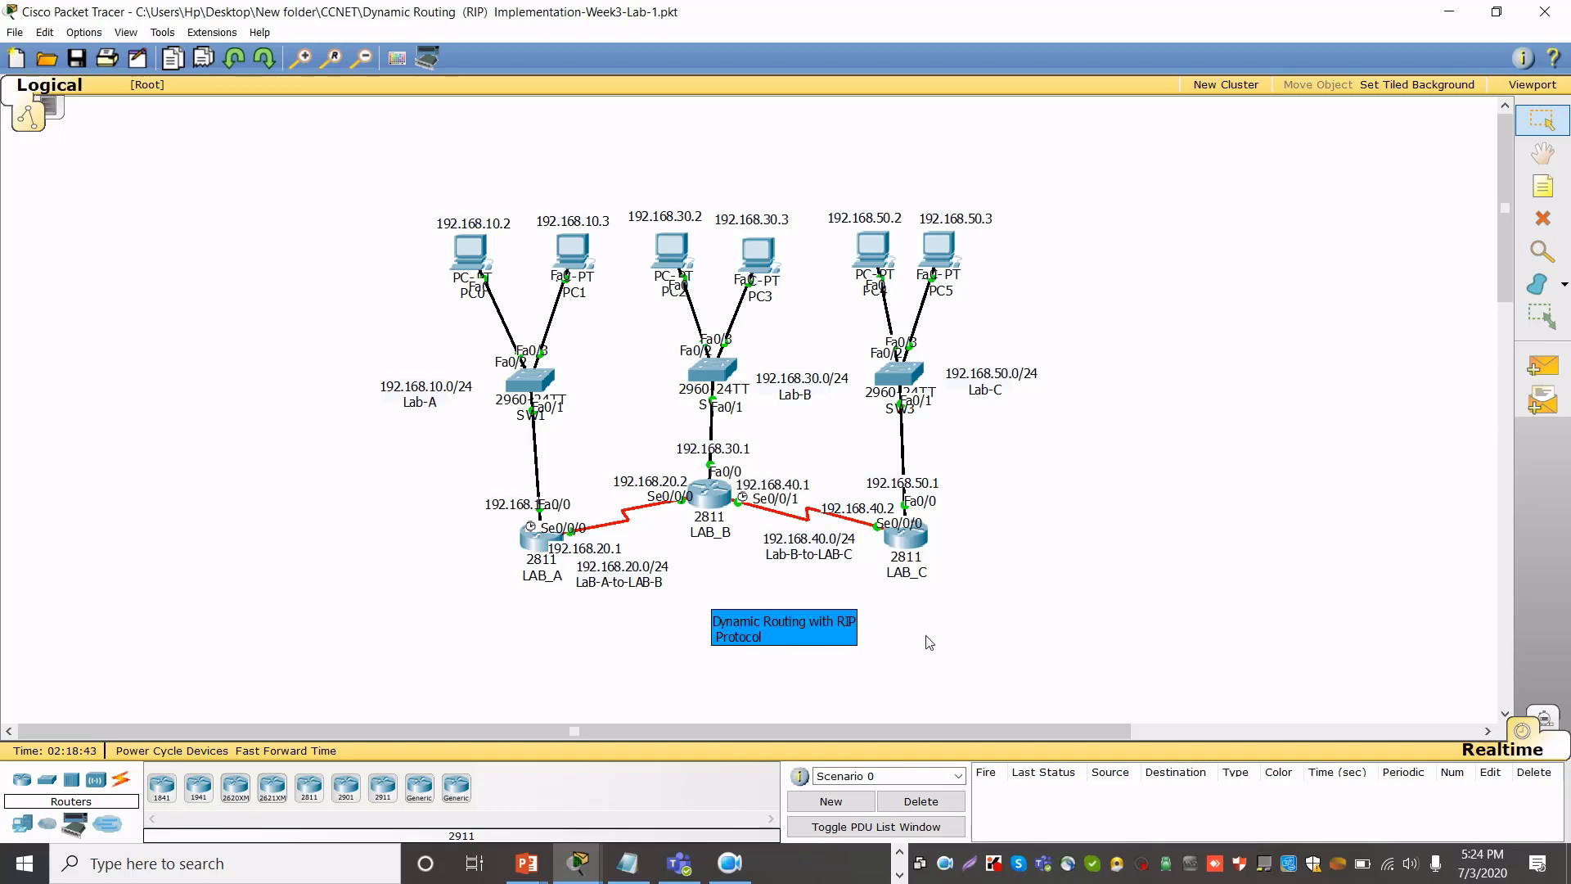
Remove the static default route 0.0.0.0/0 via 192.168.20.2 from router LAB_A
left_click(532, 547)
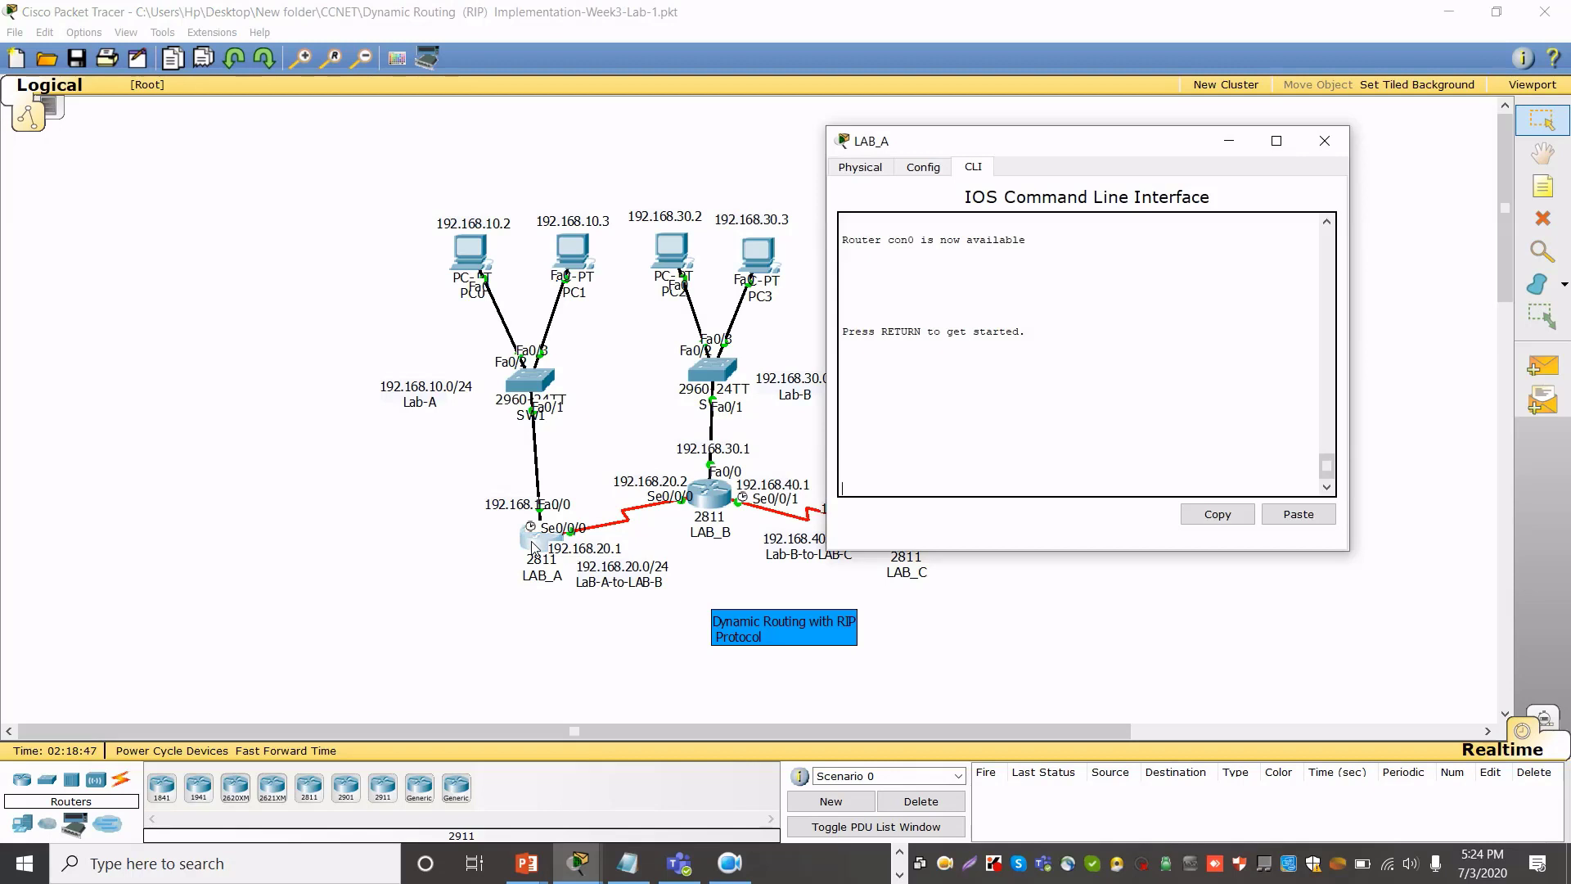
left_click(928, 168)
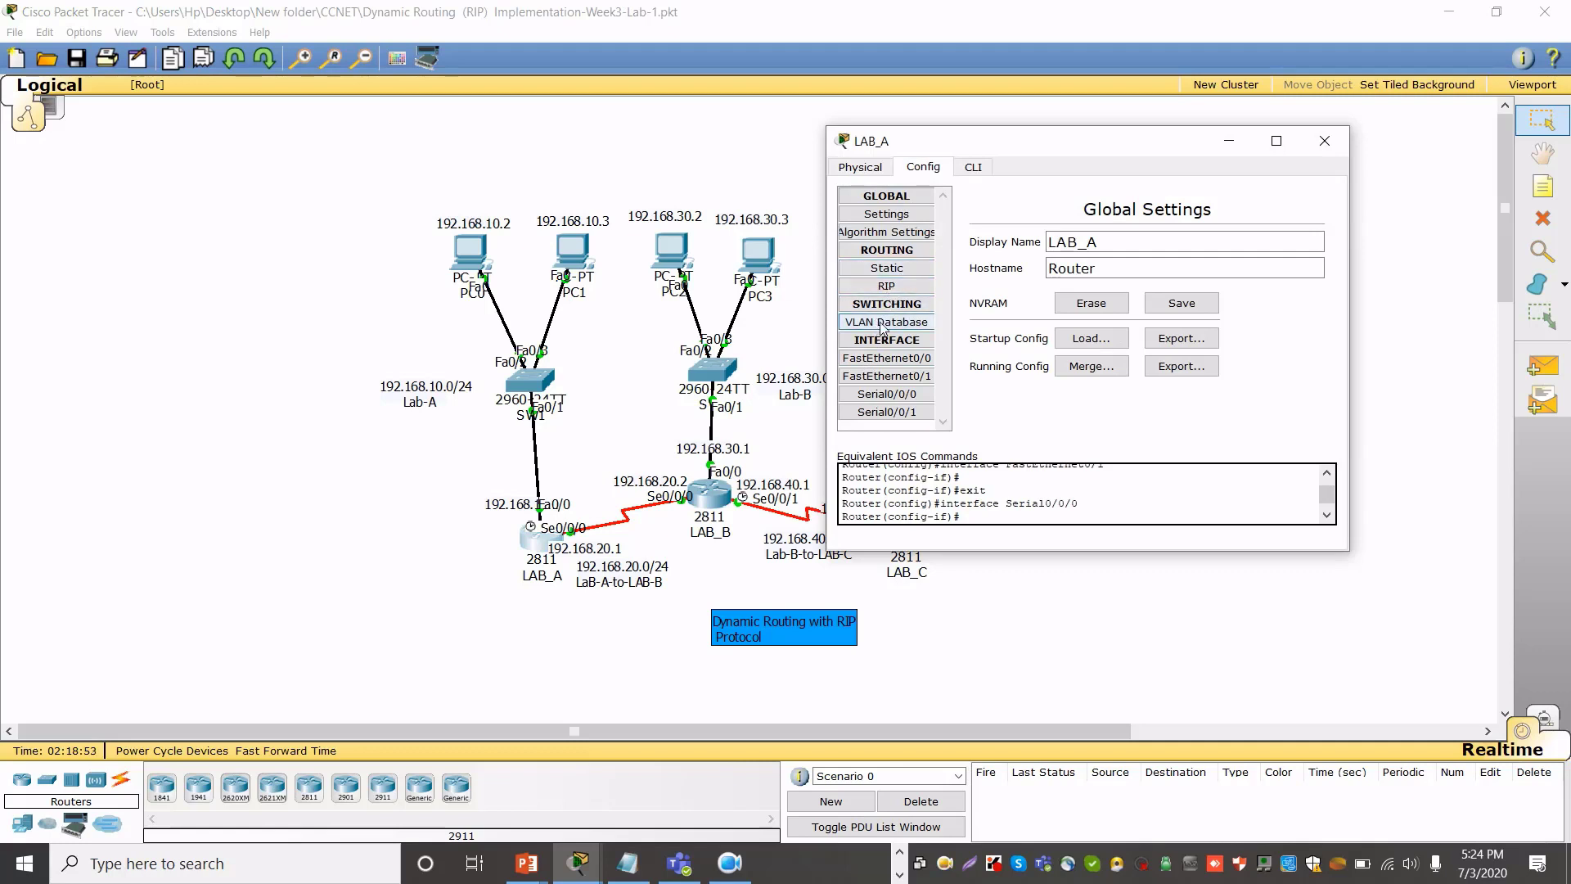
left_click(897, 268)
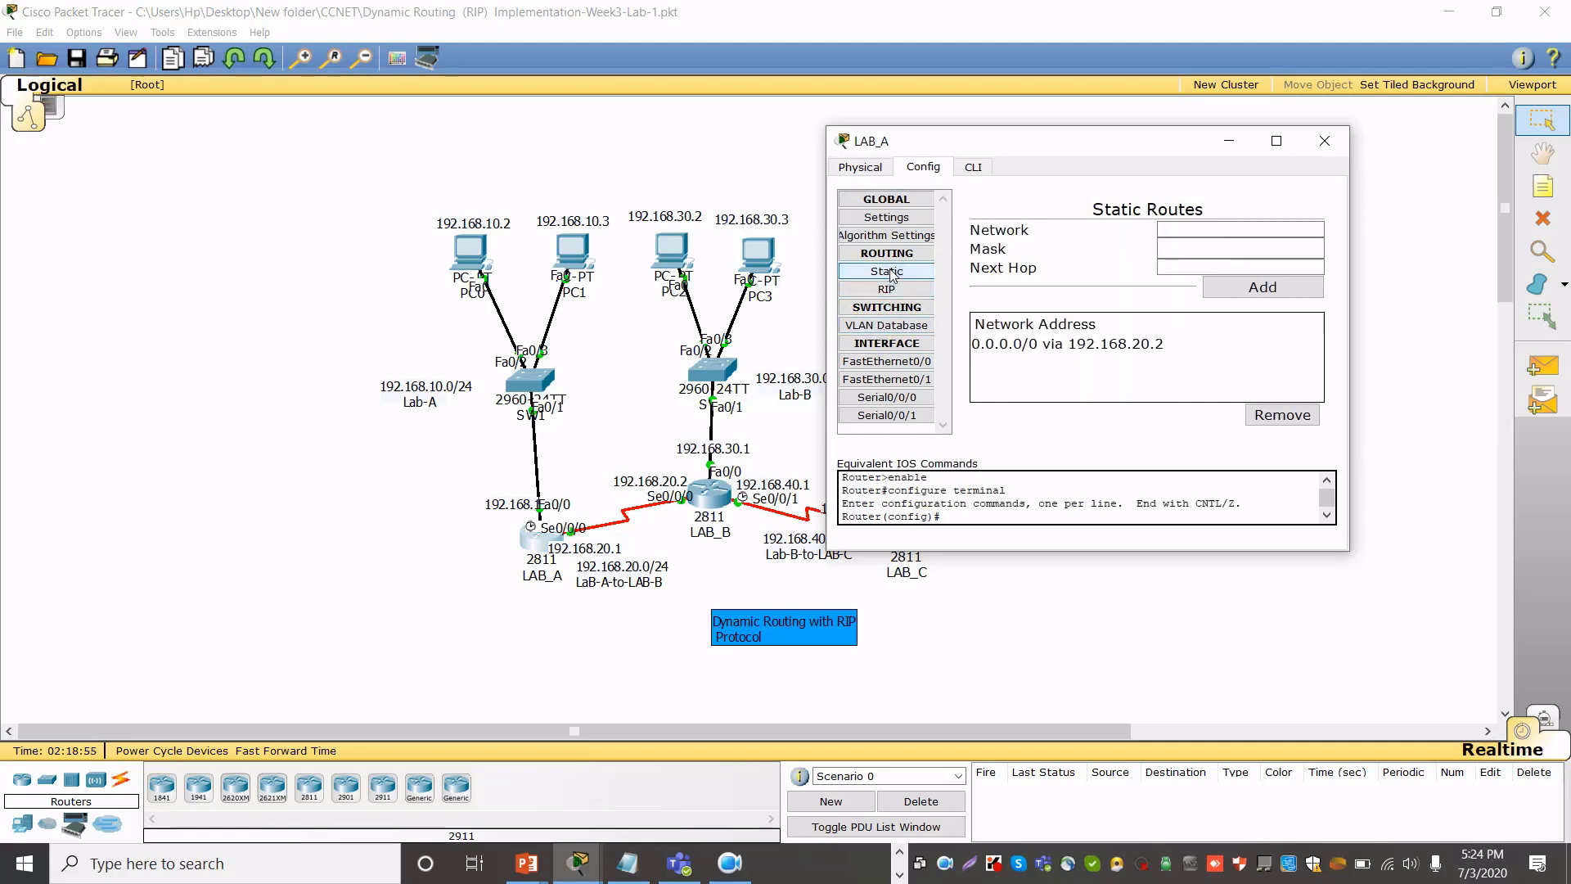
left_click(1008, 347)
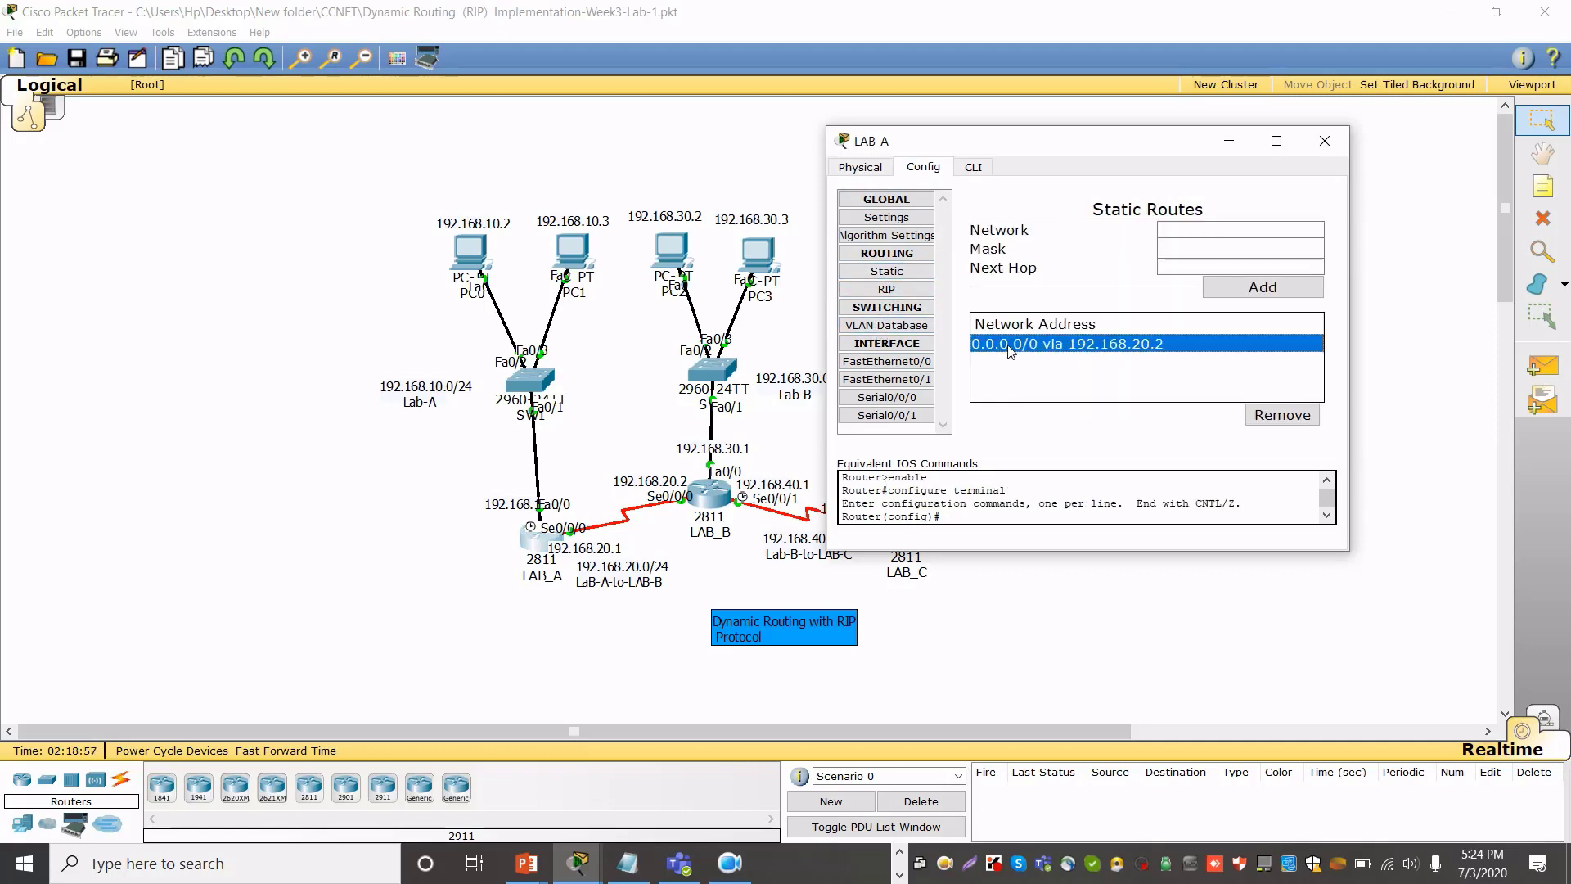
left_click(1282, 415)
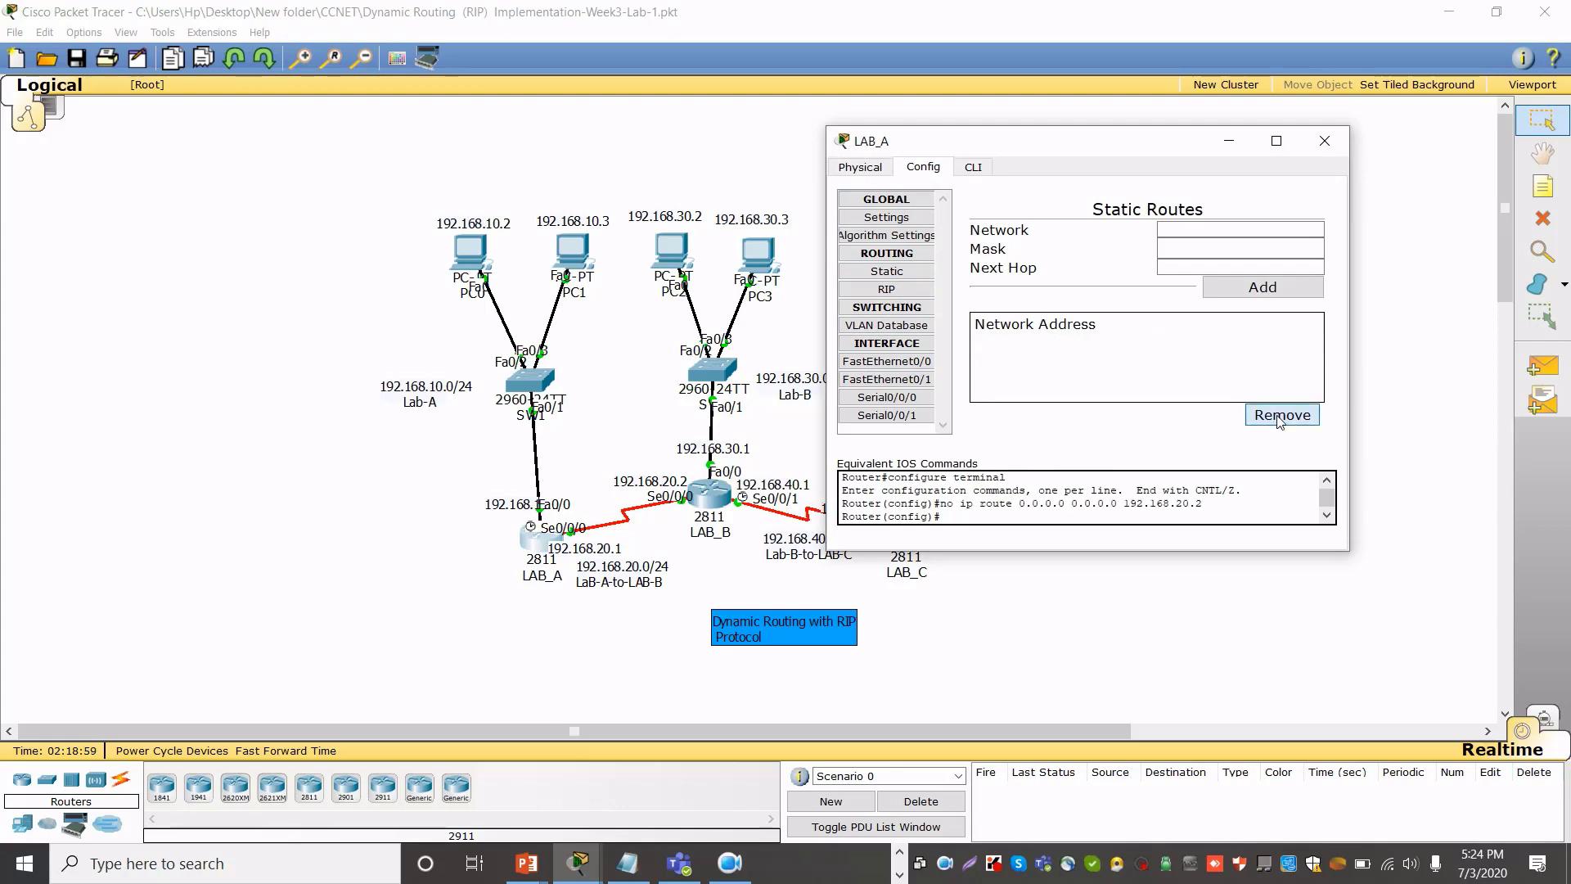
Remove both static default routes, 0.0.0.0/0 via 192.168.20.1 and via 192.168.40.2, from router LAB_B
left_click(710, 501)
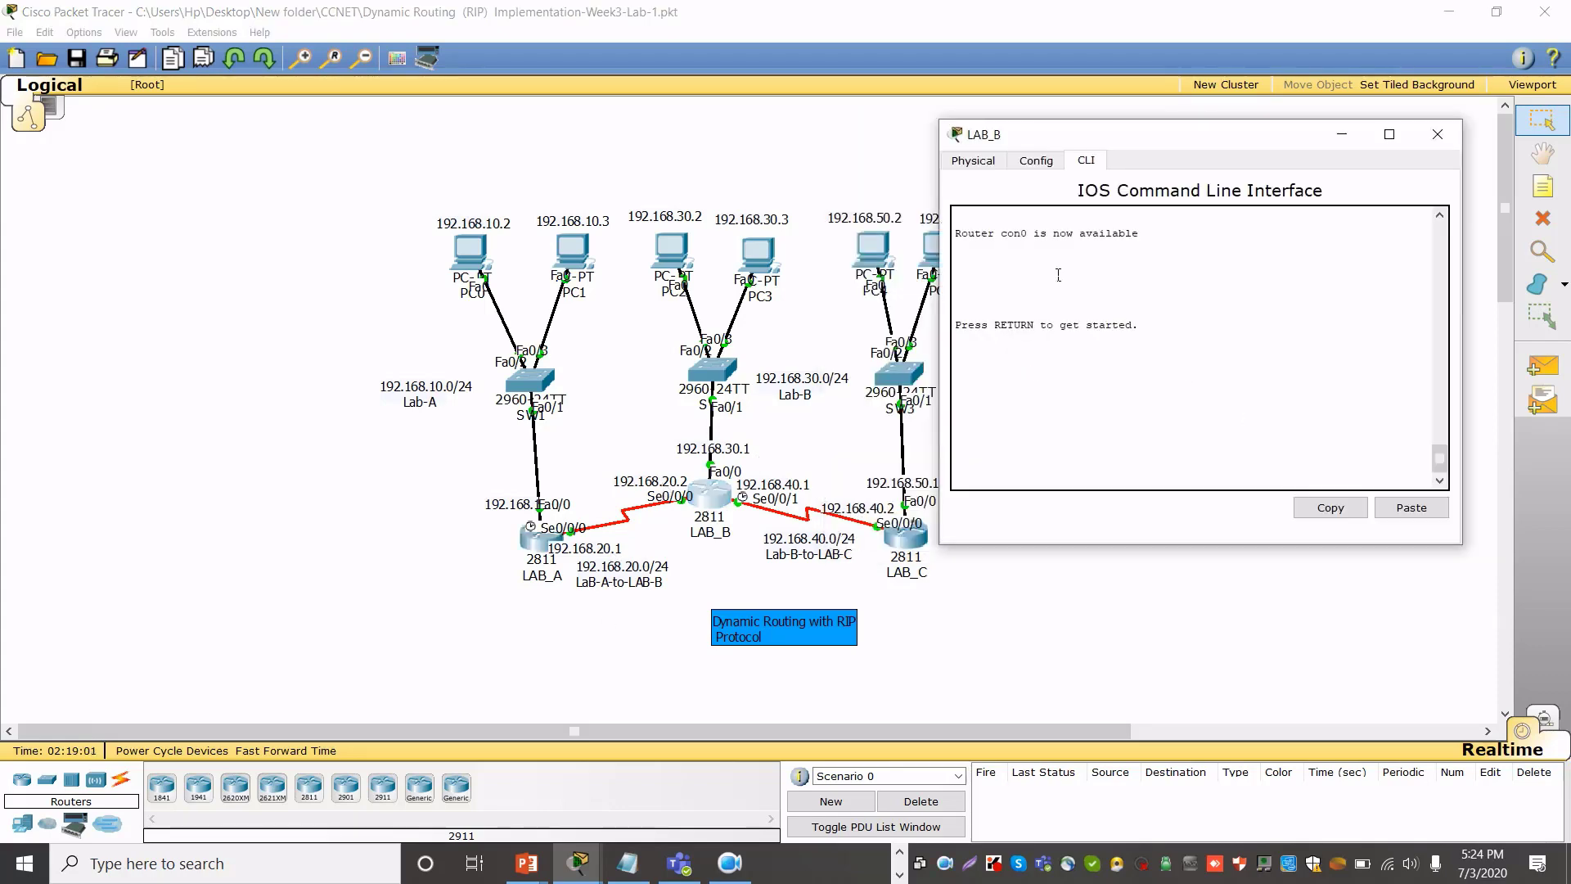
left_click(1037, 161)
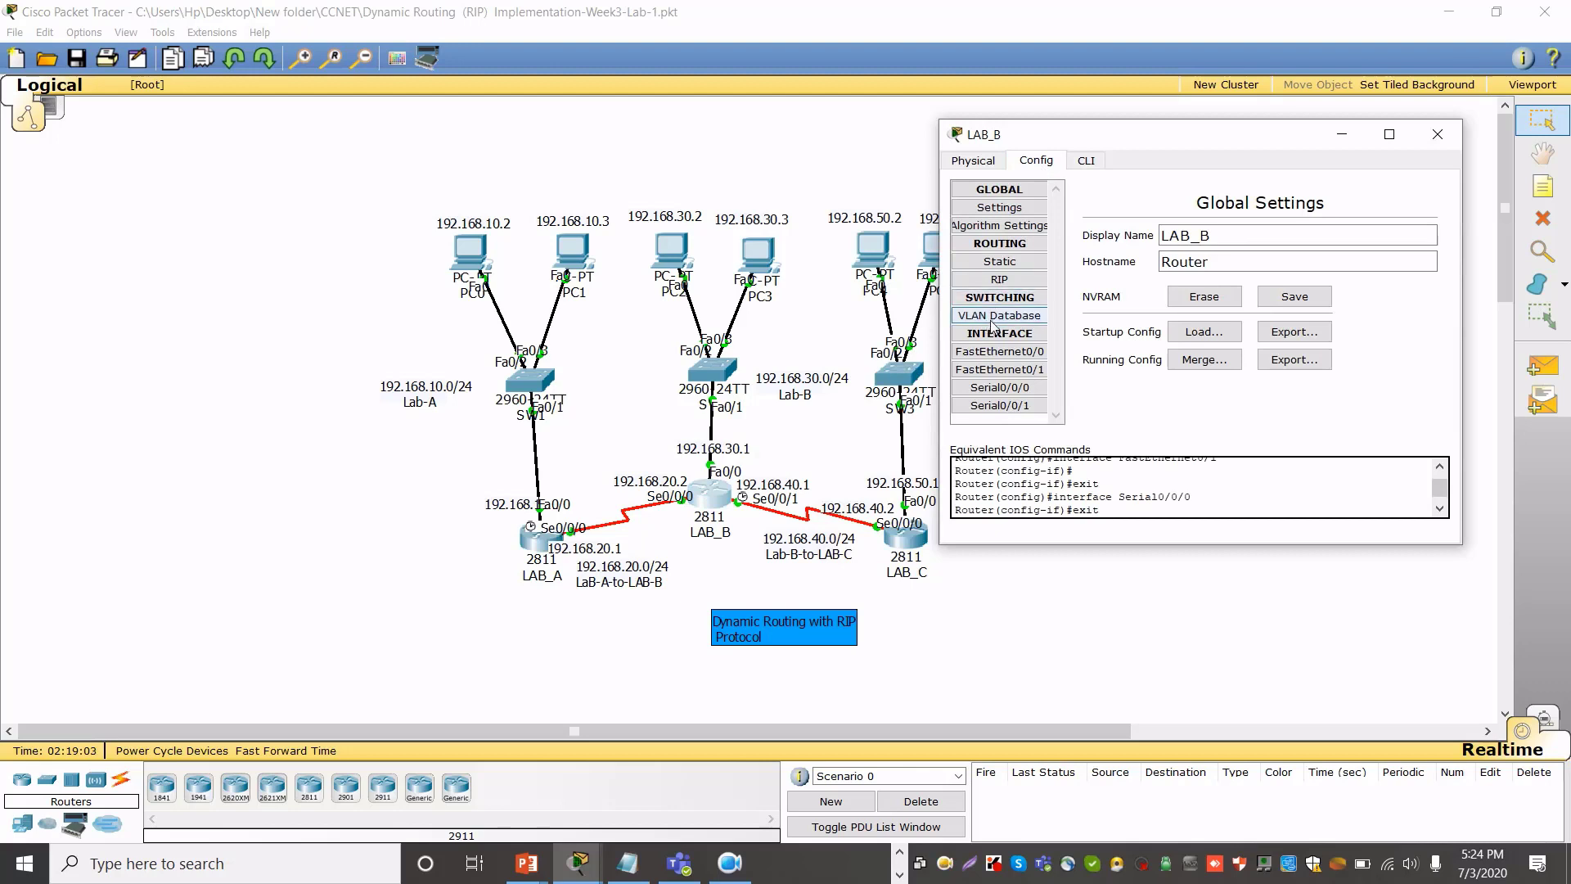
left_click(999, 261)
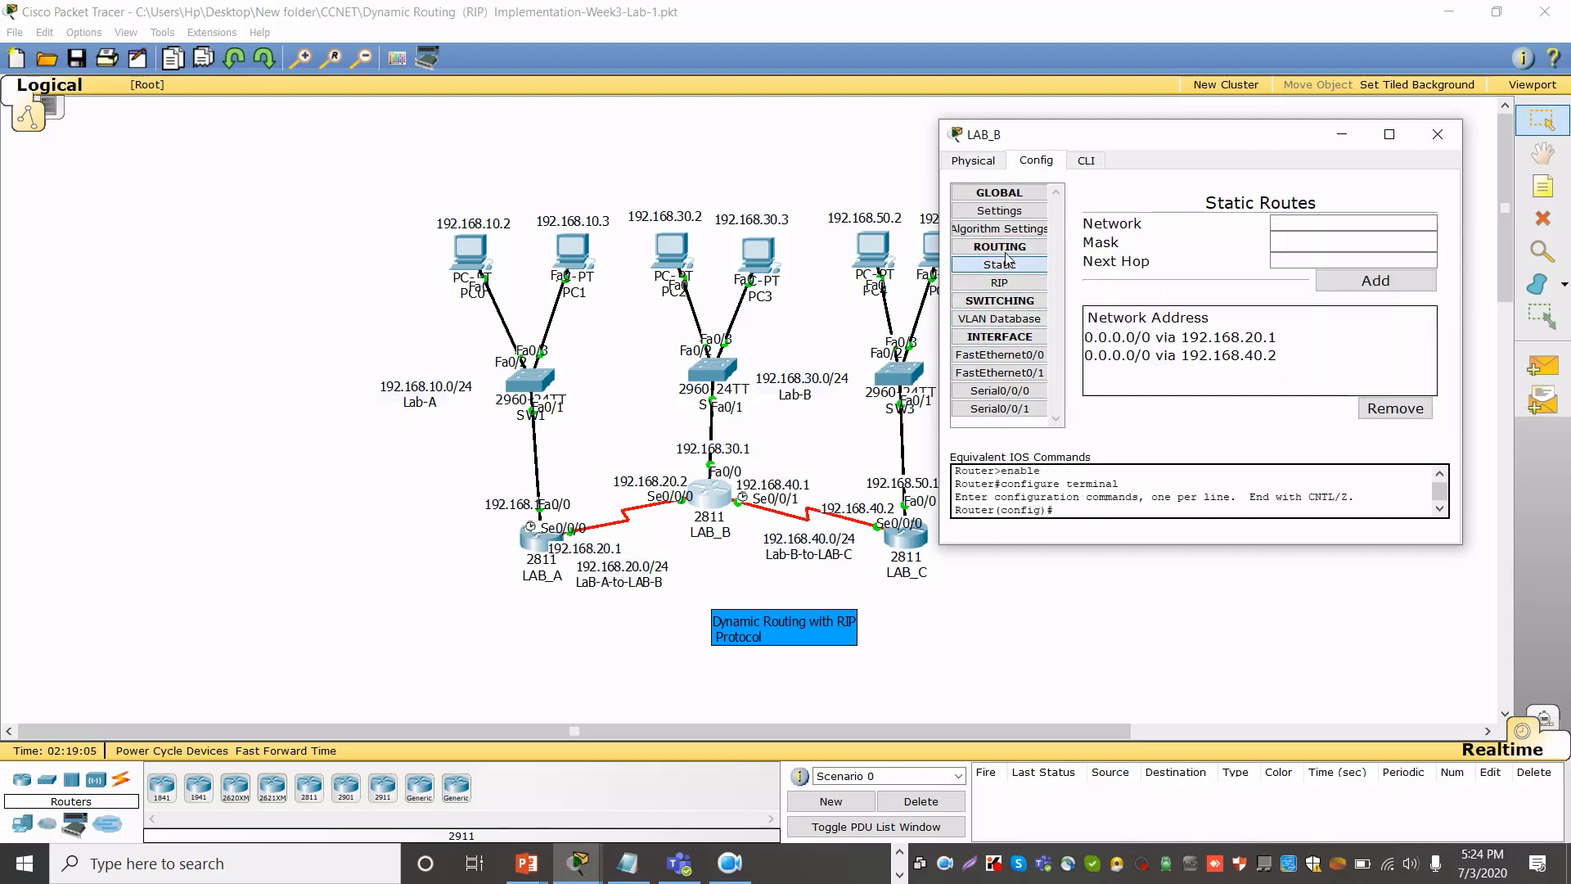
left_click(1158, 338)
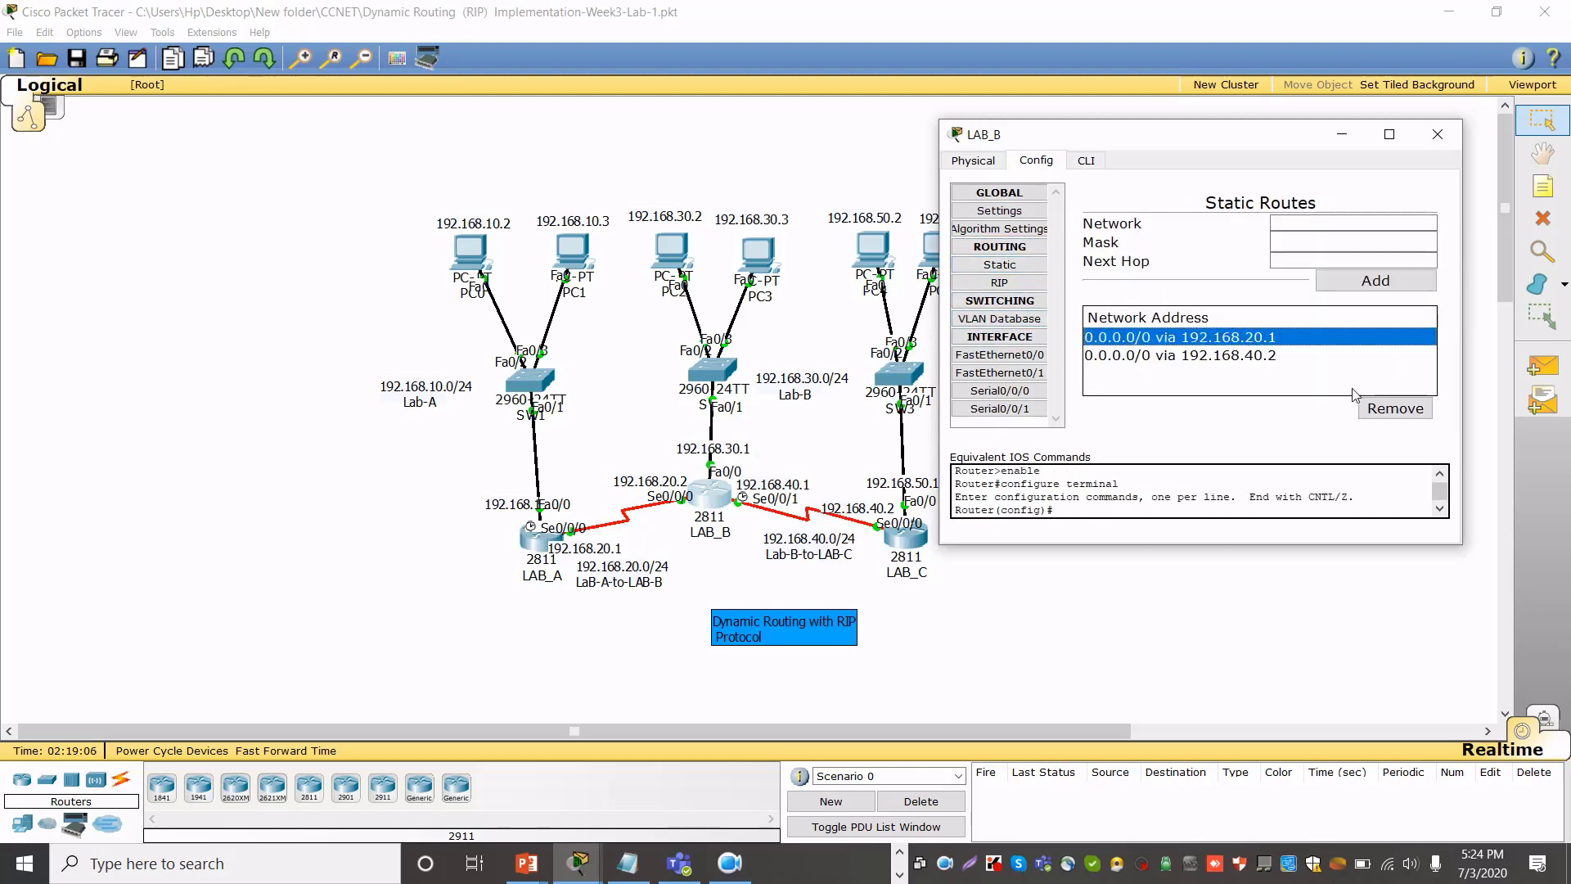
left_click(1382, 419)
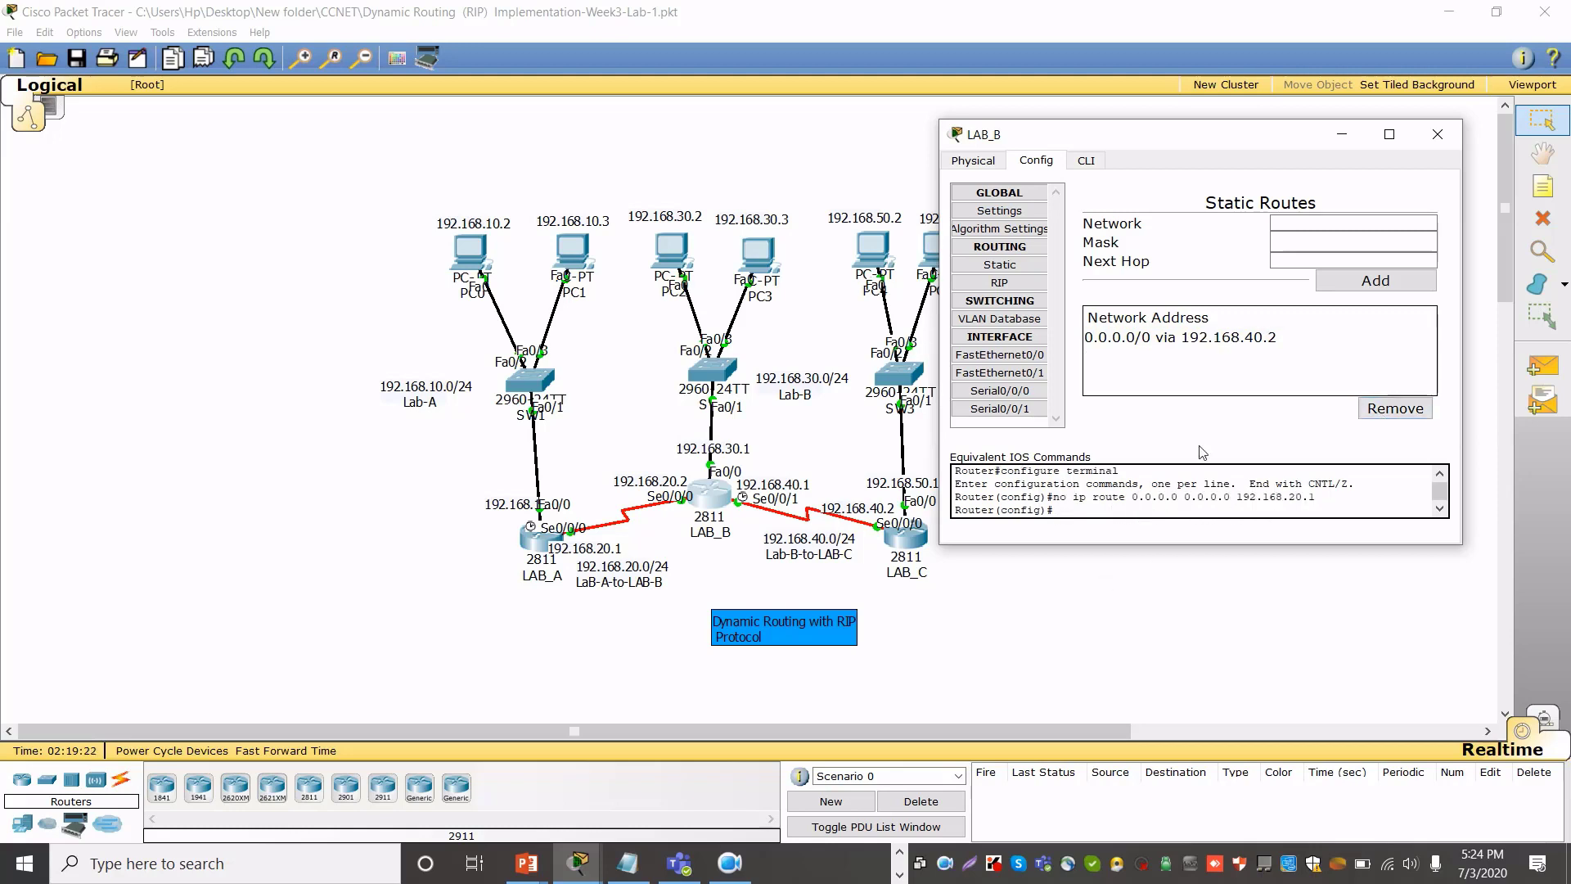
left_click(1174, 338)
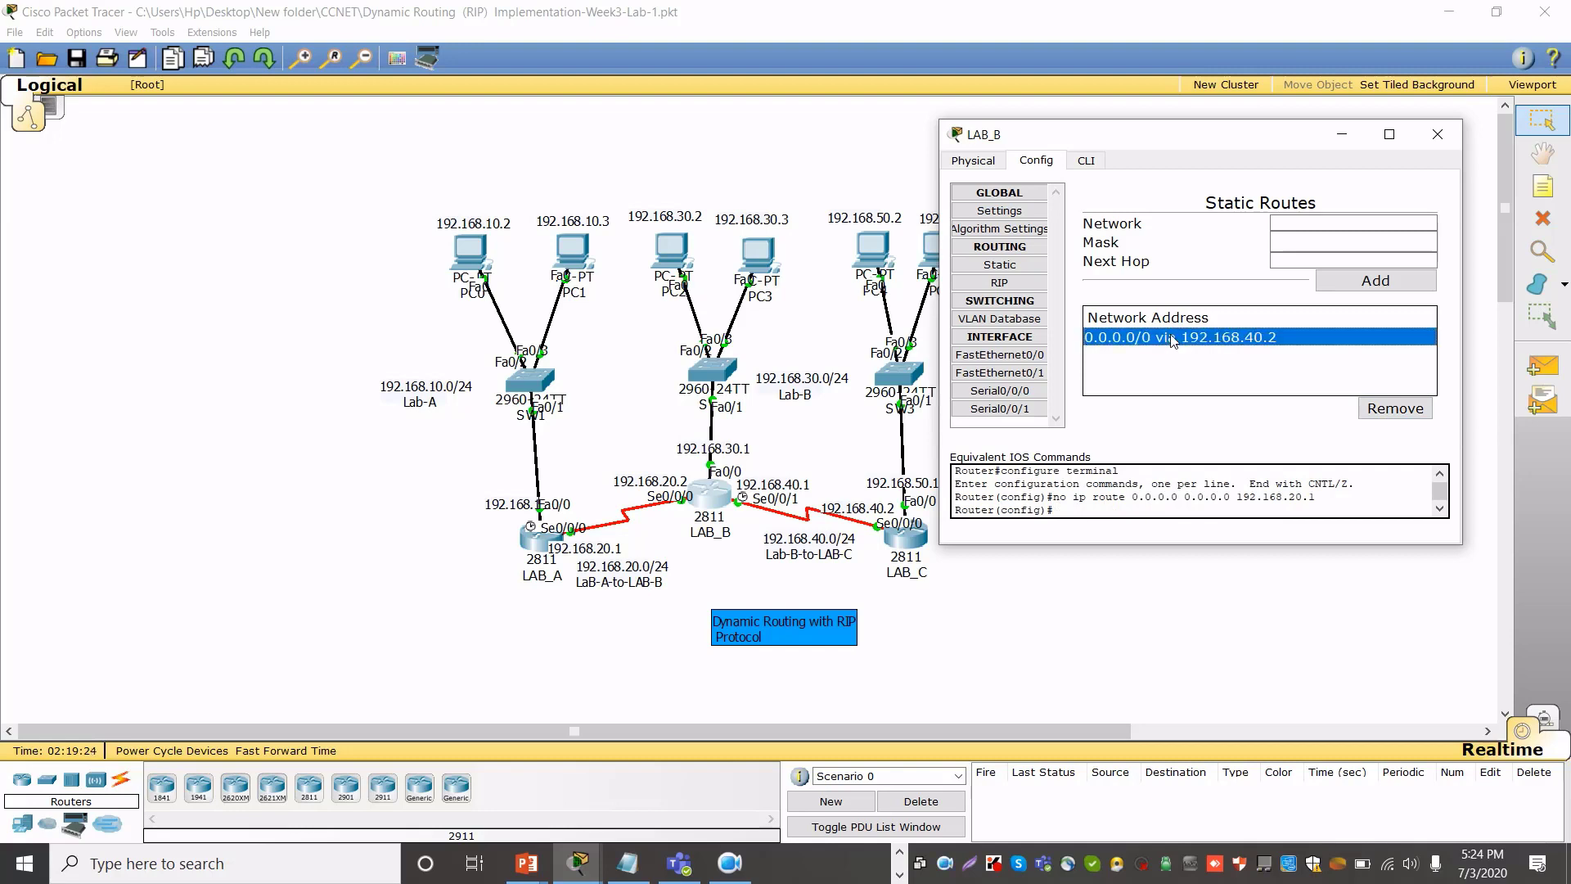
left_click(1389, 411)
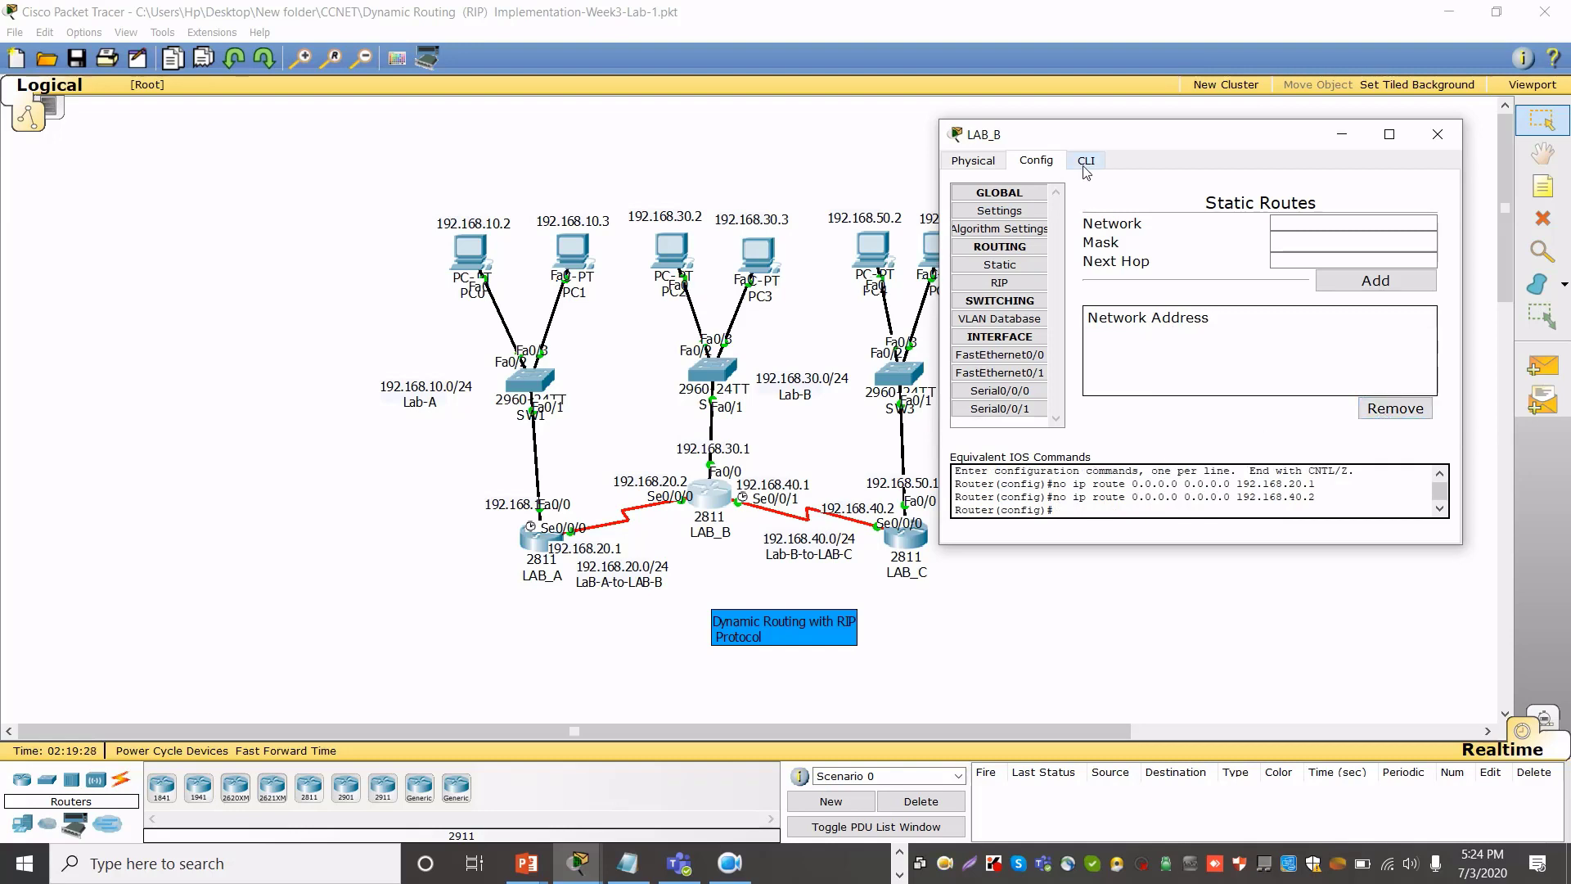
Remove the static default route 0.0.0.0/0 via 192.168.40.1 from router LAB_C and close its window
left_click(923, 541)
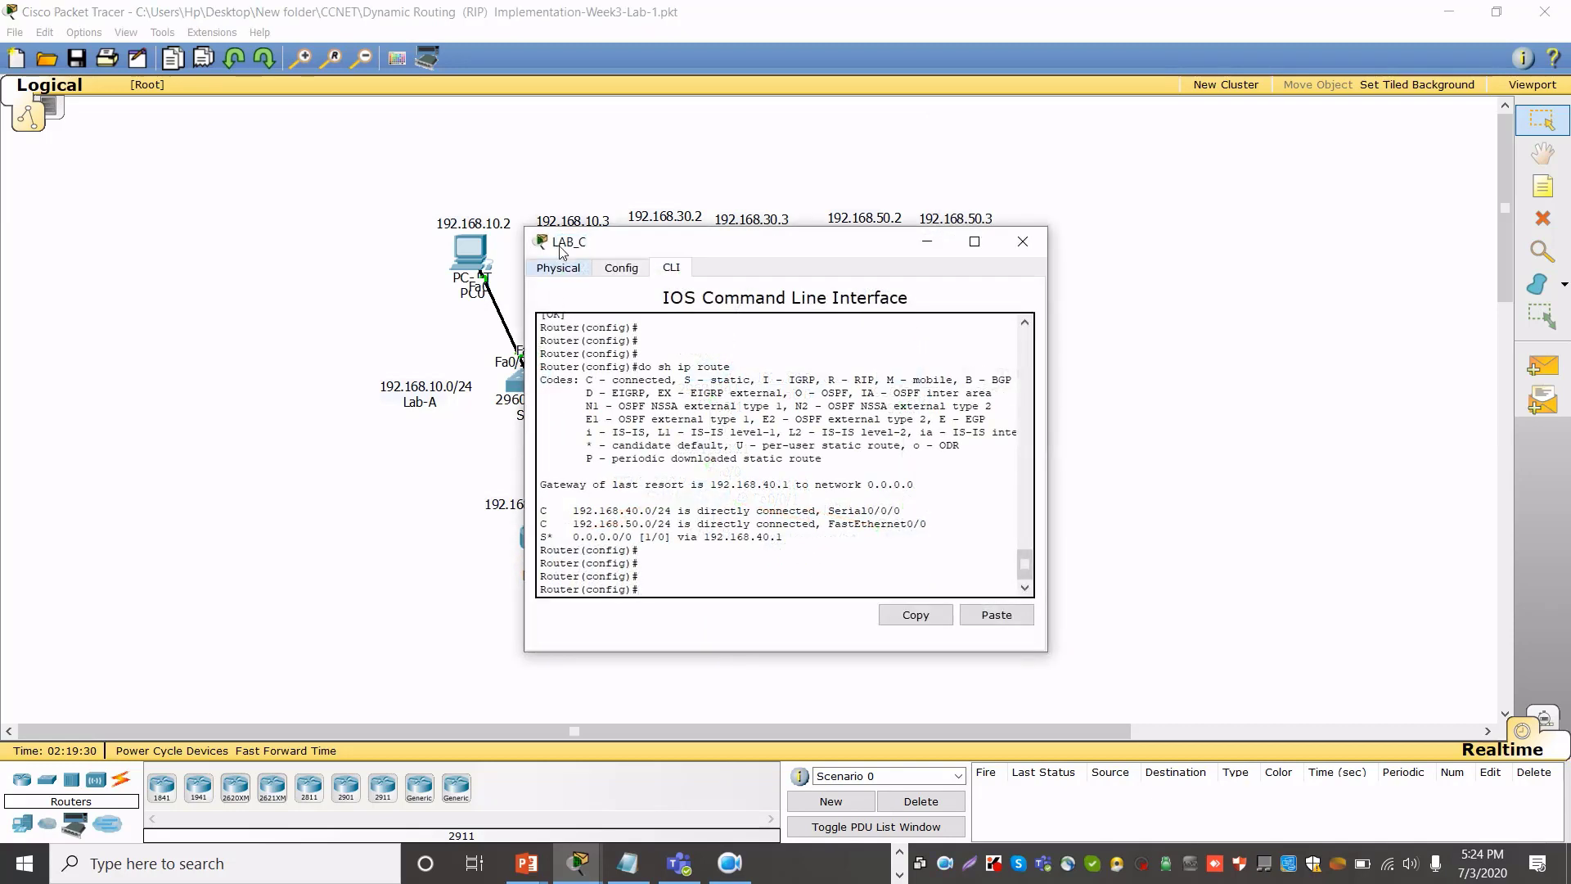
left_click(627, 270)
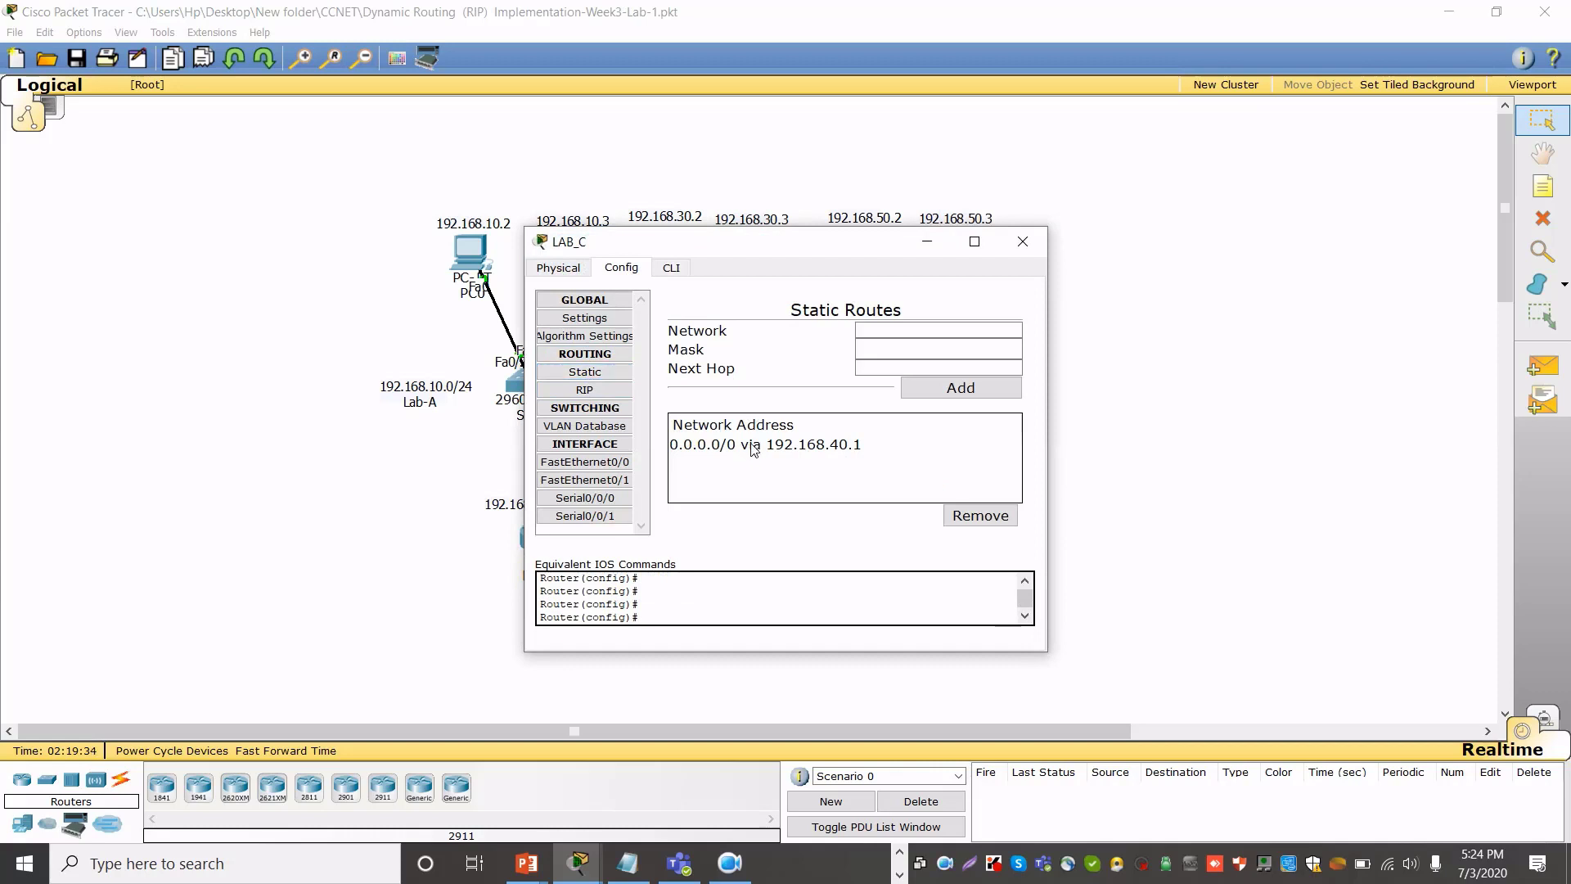
left_click(751, 447)
left_click(989, 520)
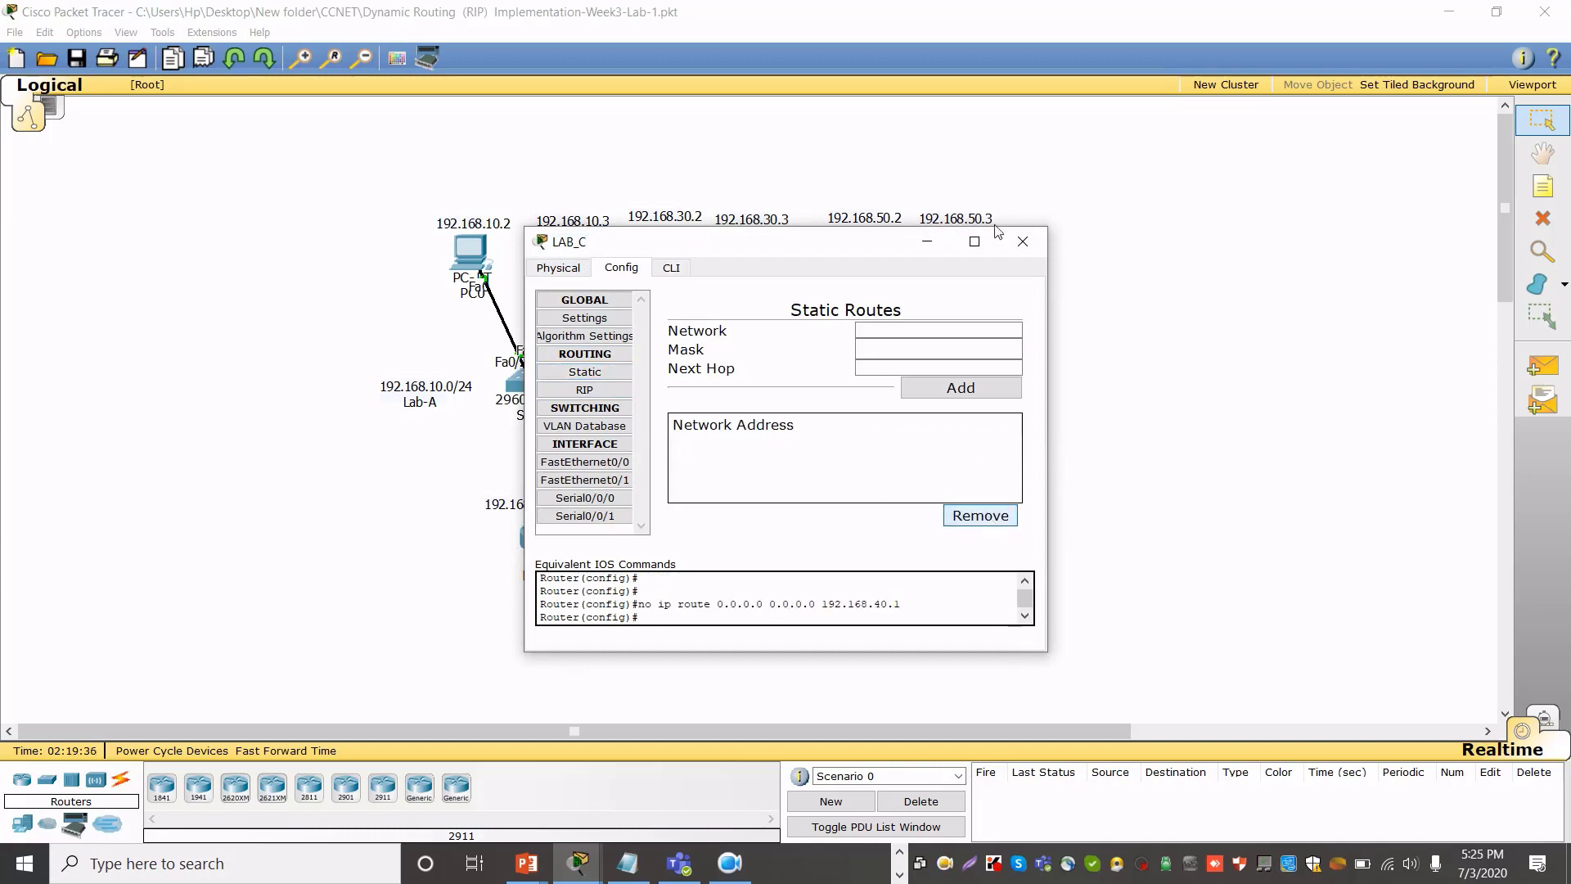
left_click(1019, 240)
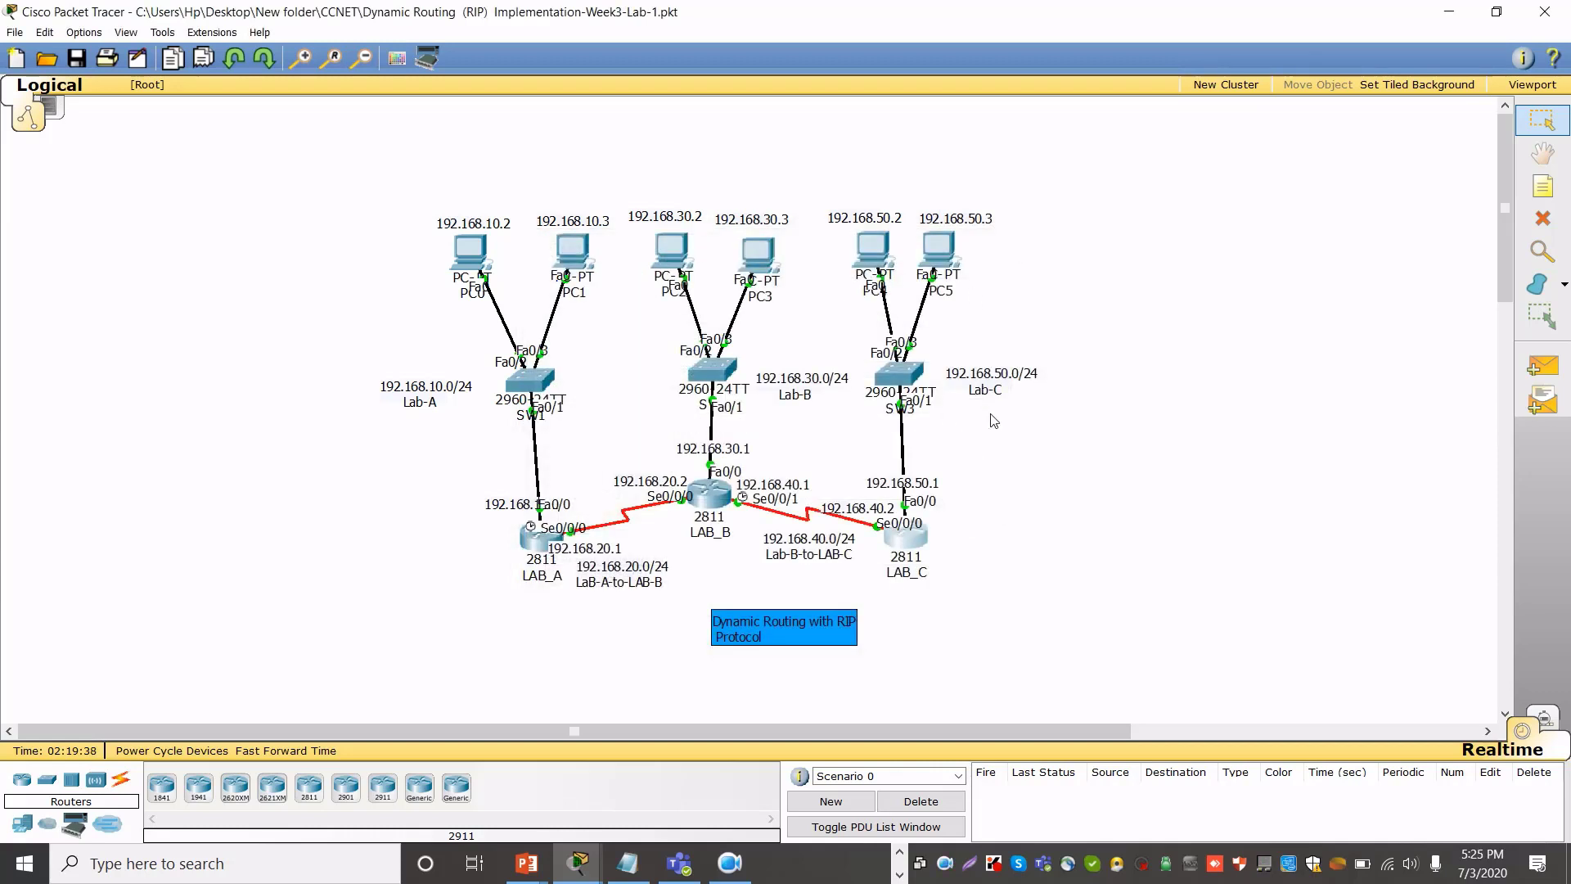
left_click_drag(342, 190, 1121, 671)
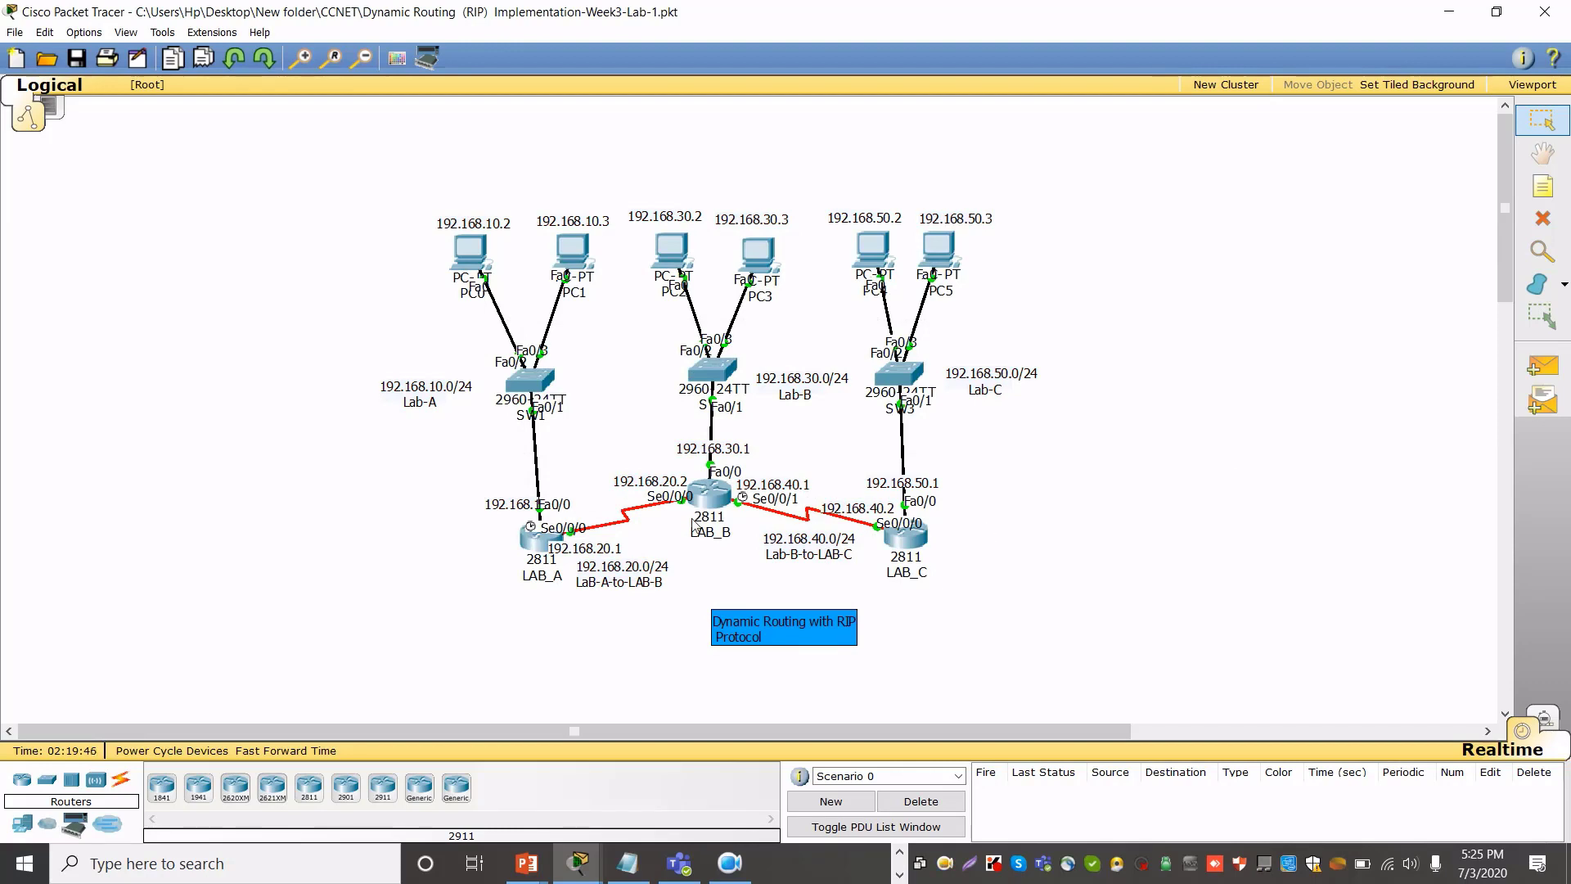
Enter RIP router configuration mode on LAB_A with the command "router rip"
left_click(534, 540)
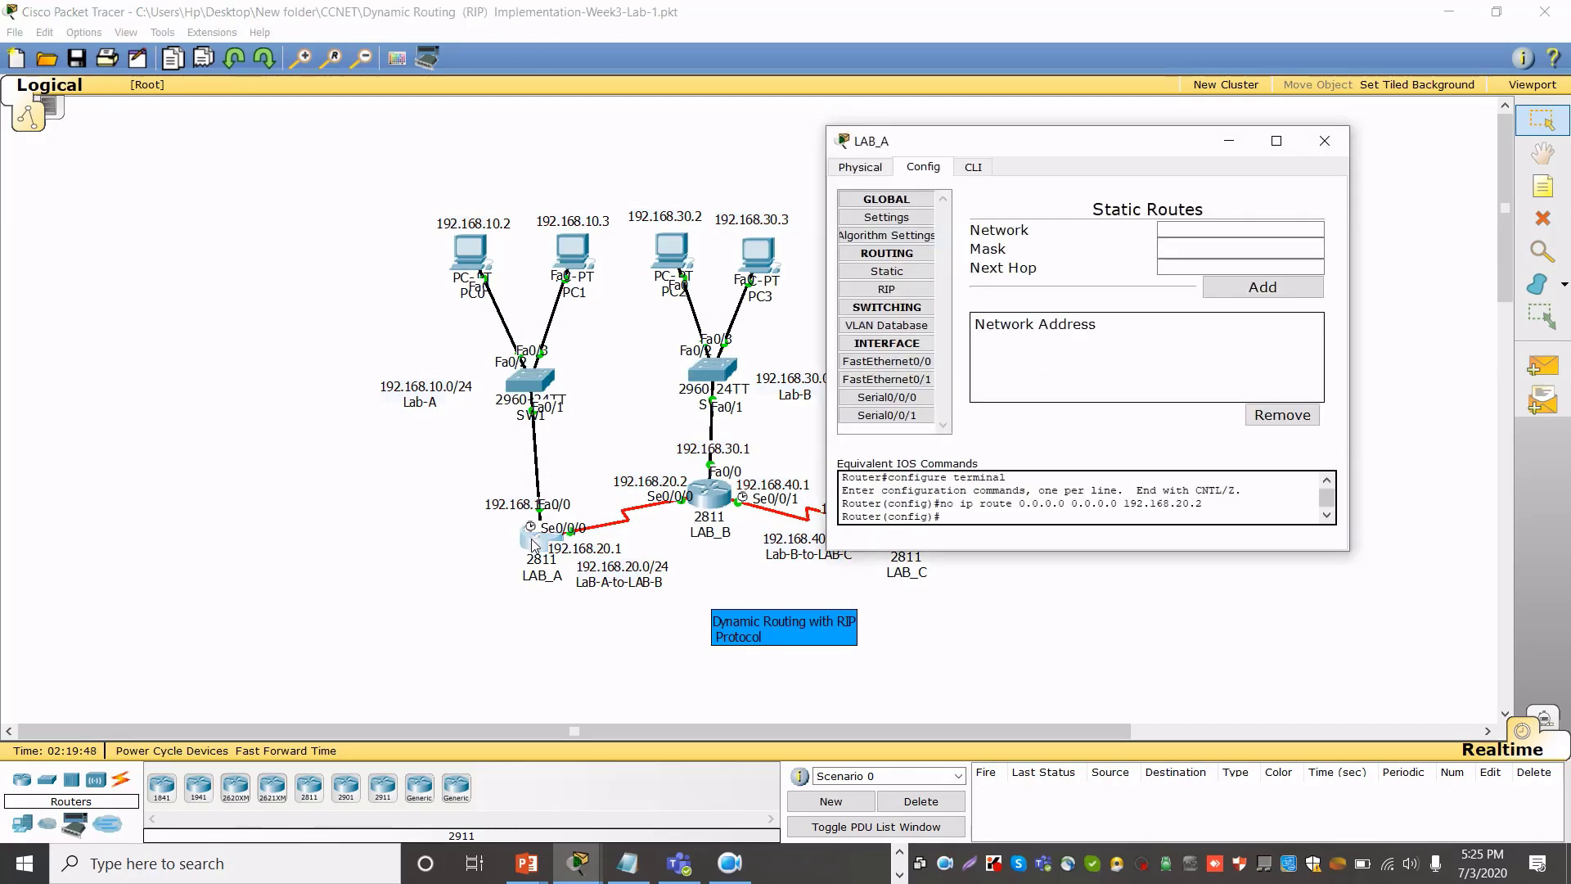
left_click(973, 167)
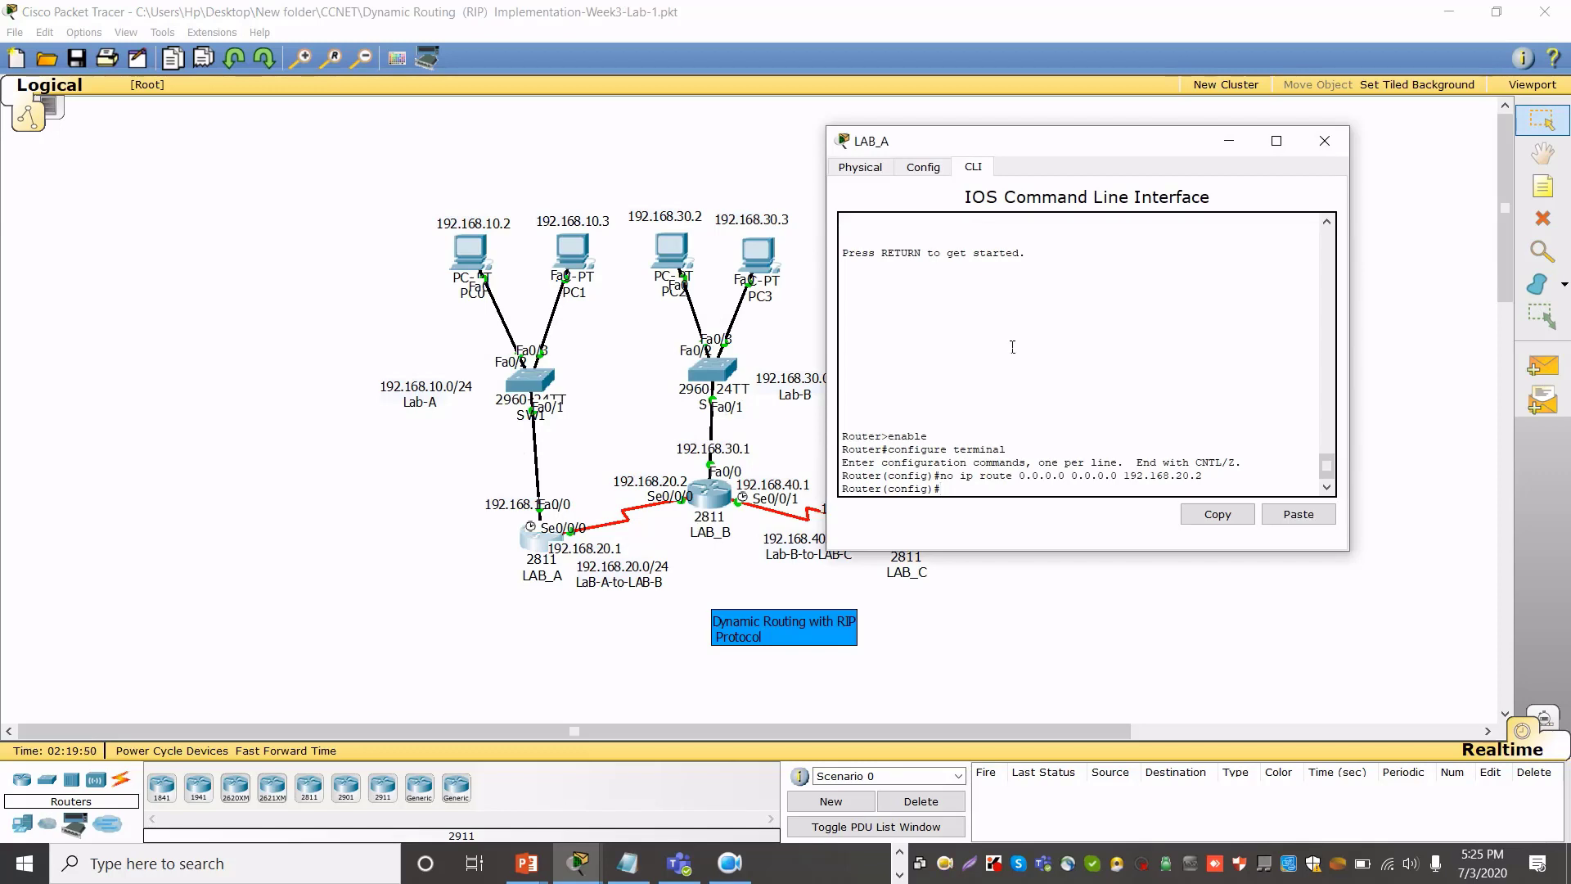
key("Return")
key("Return")
key("Return")
key("Return")
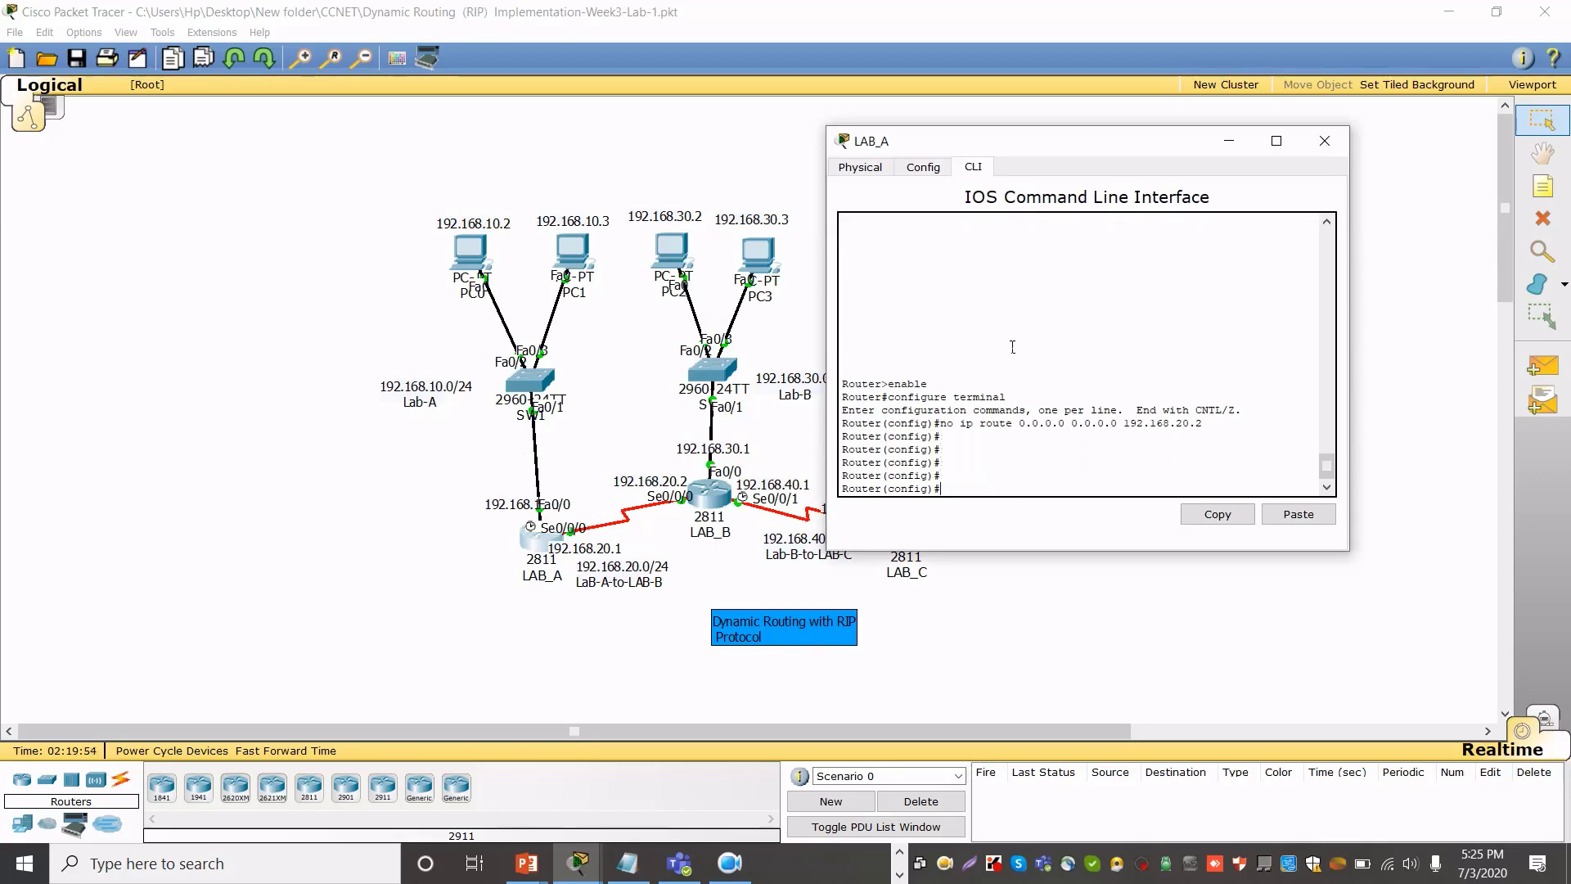
type("rout")
key("Tab")
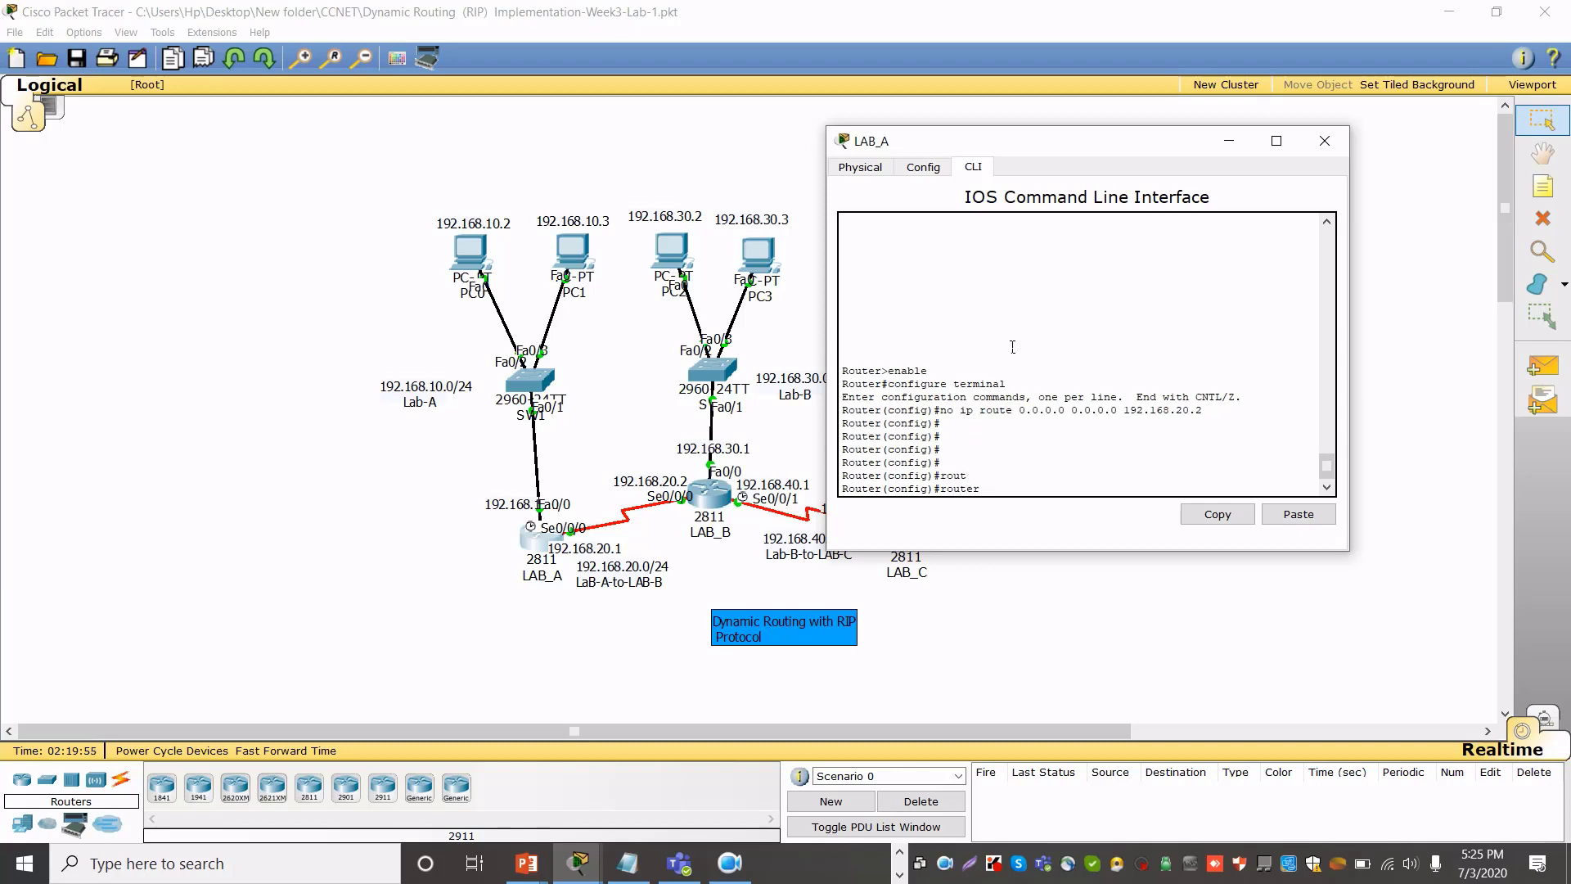
type("ri")
key("Tab")
key("Return")
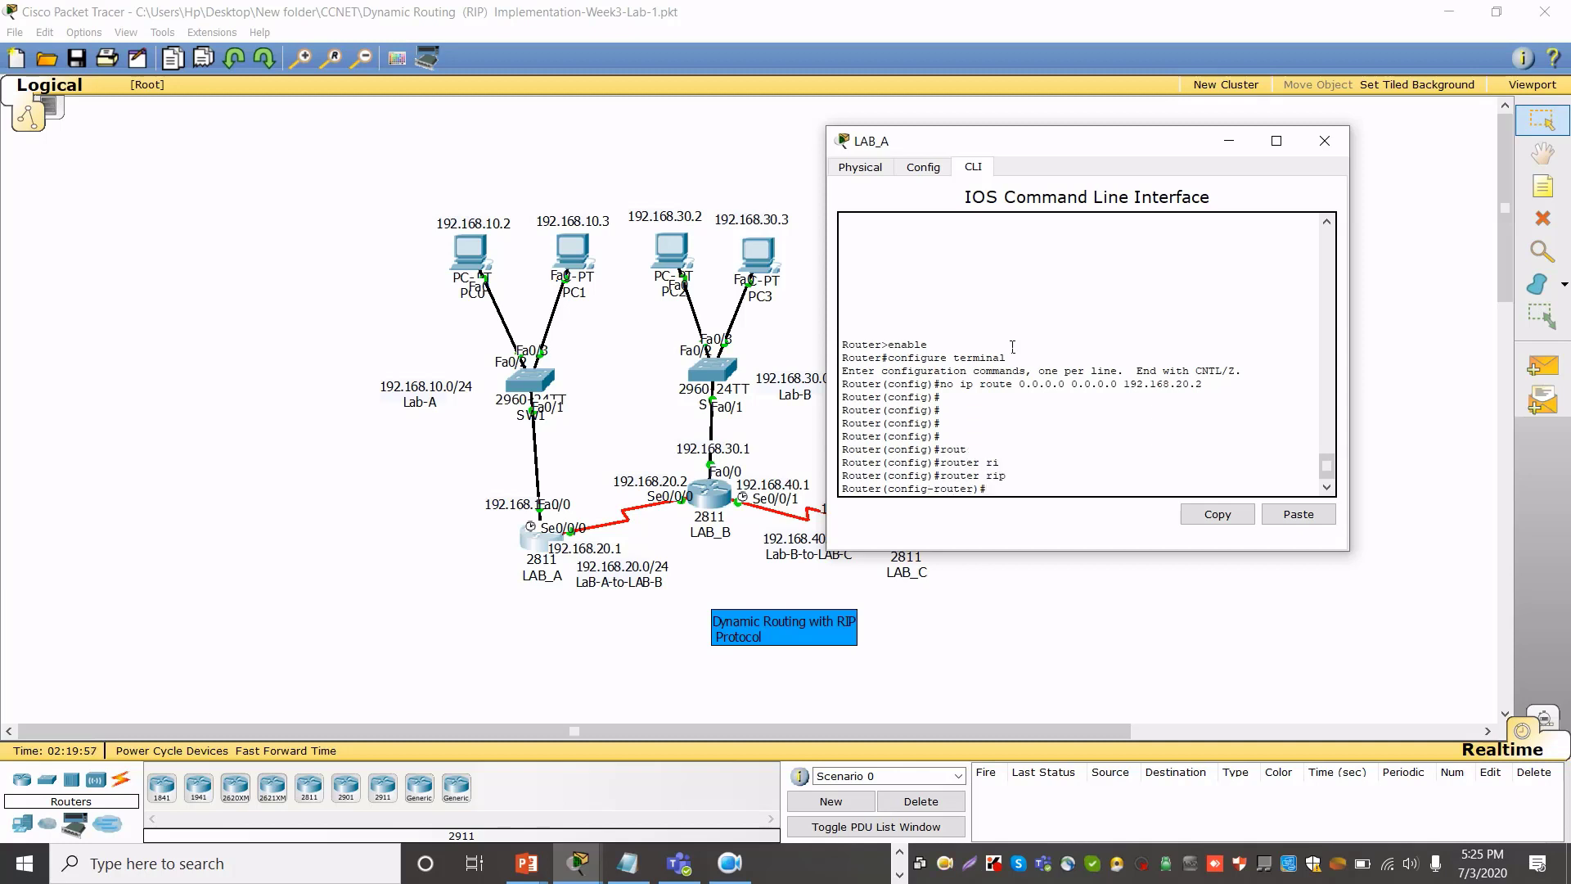
key("Return")
key("Return")
key("Return")
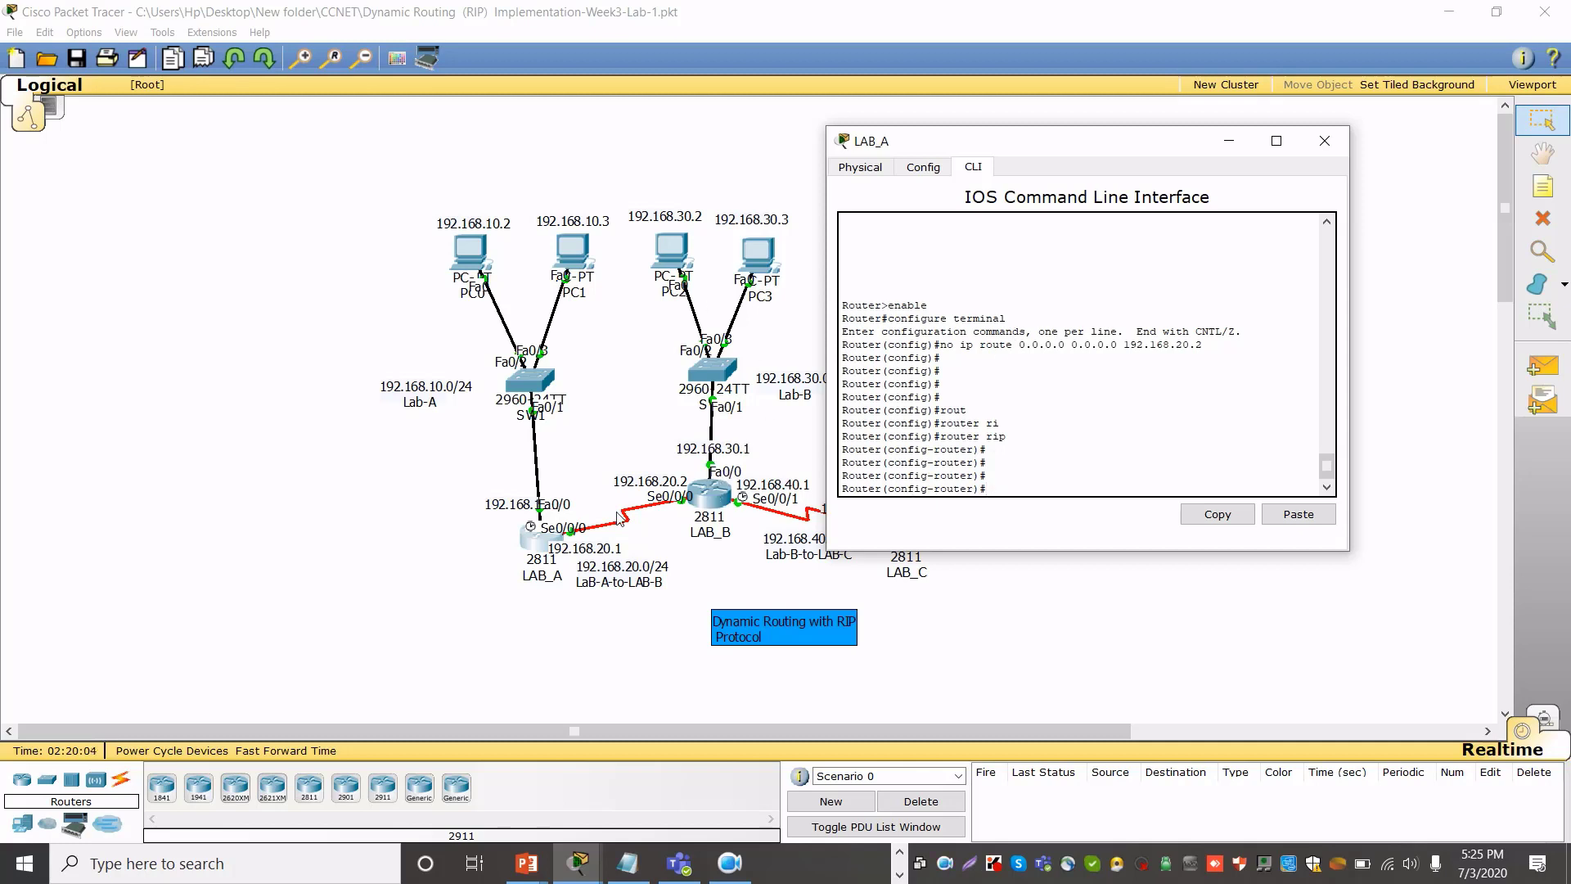
Enter RIP router configuration mode on LAB_B with the command "router rip"
left_click(709, 494)
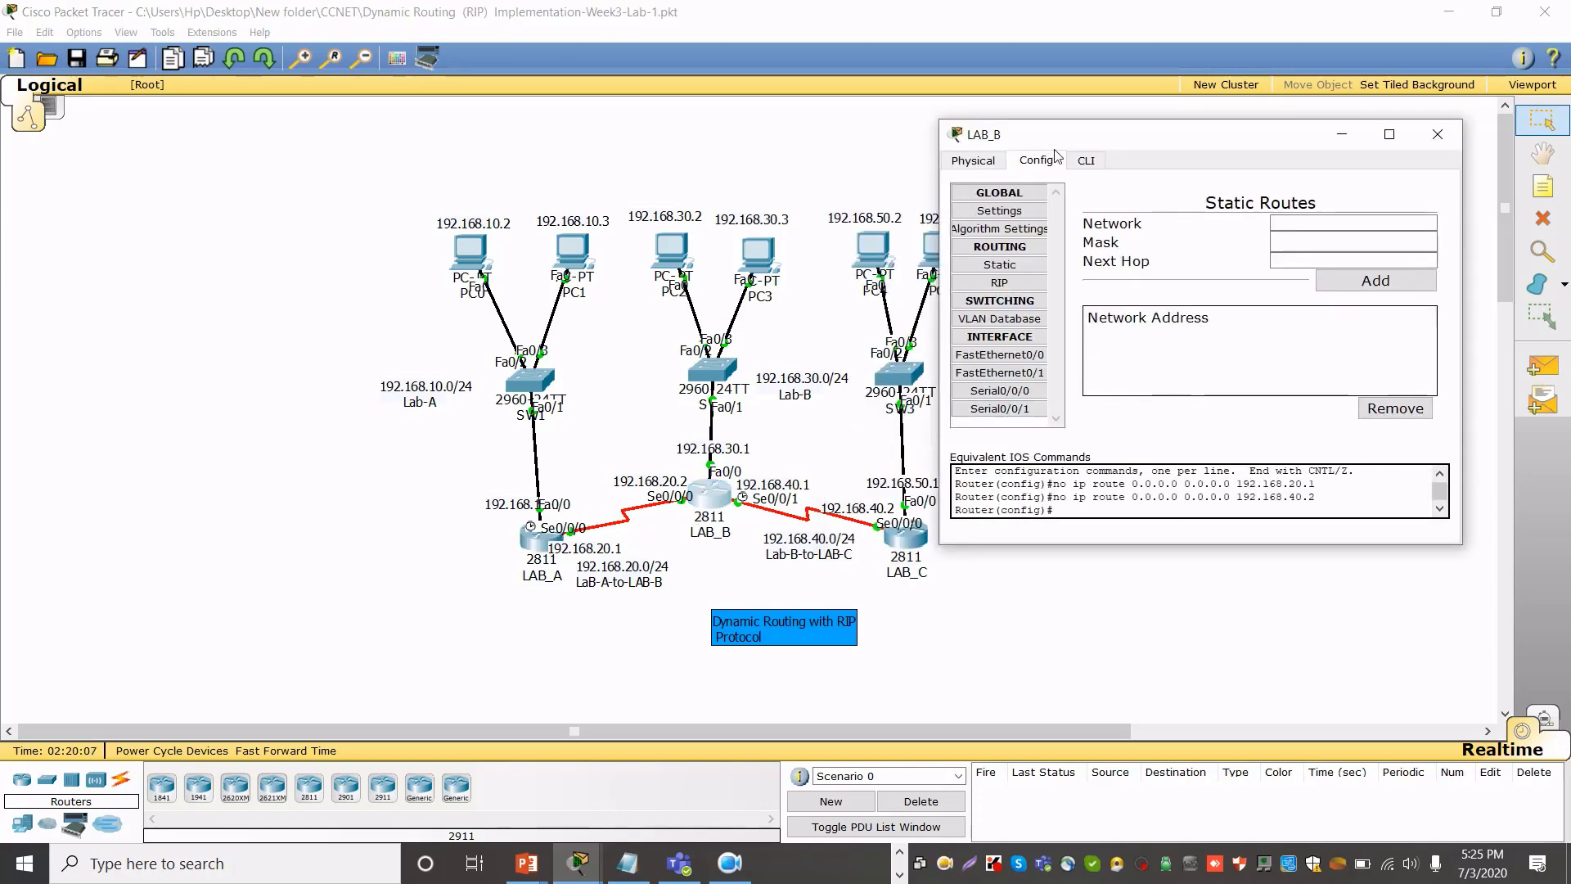
left_click(1086, 162)
key("Return")
key("Return")
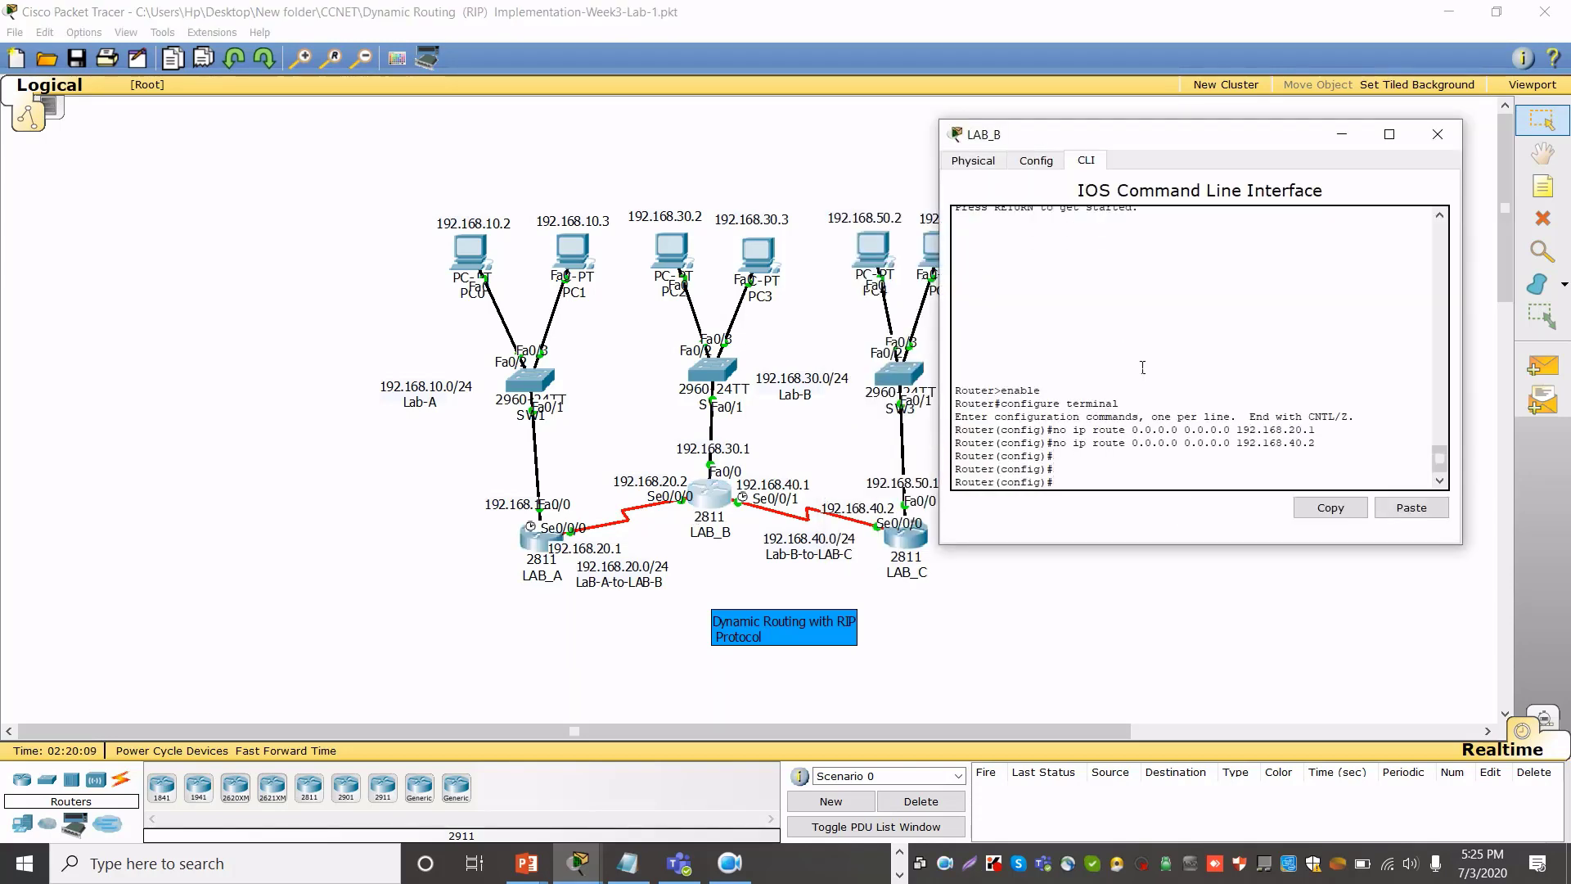
type("rou")
key("Tab")
type("ri")
key("Tab")
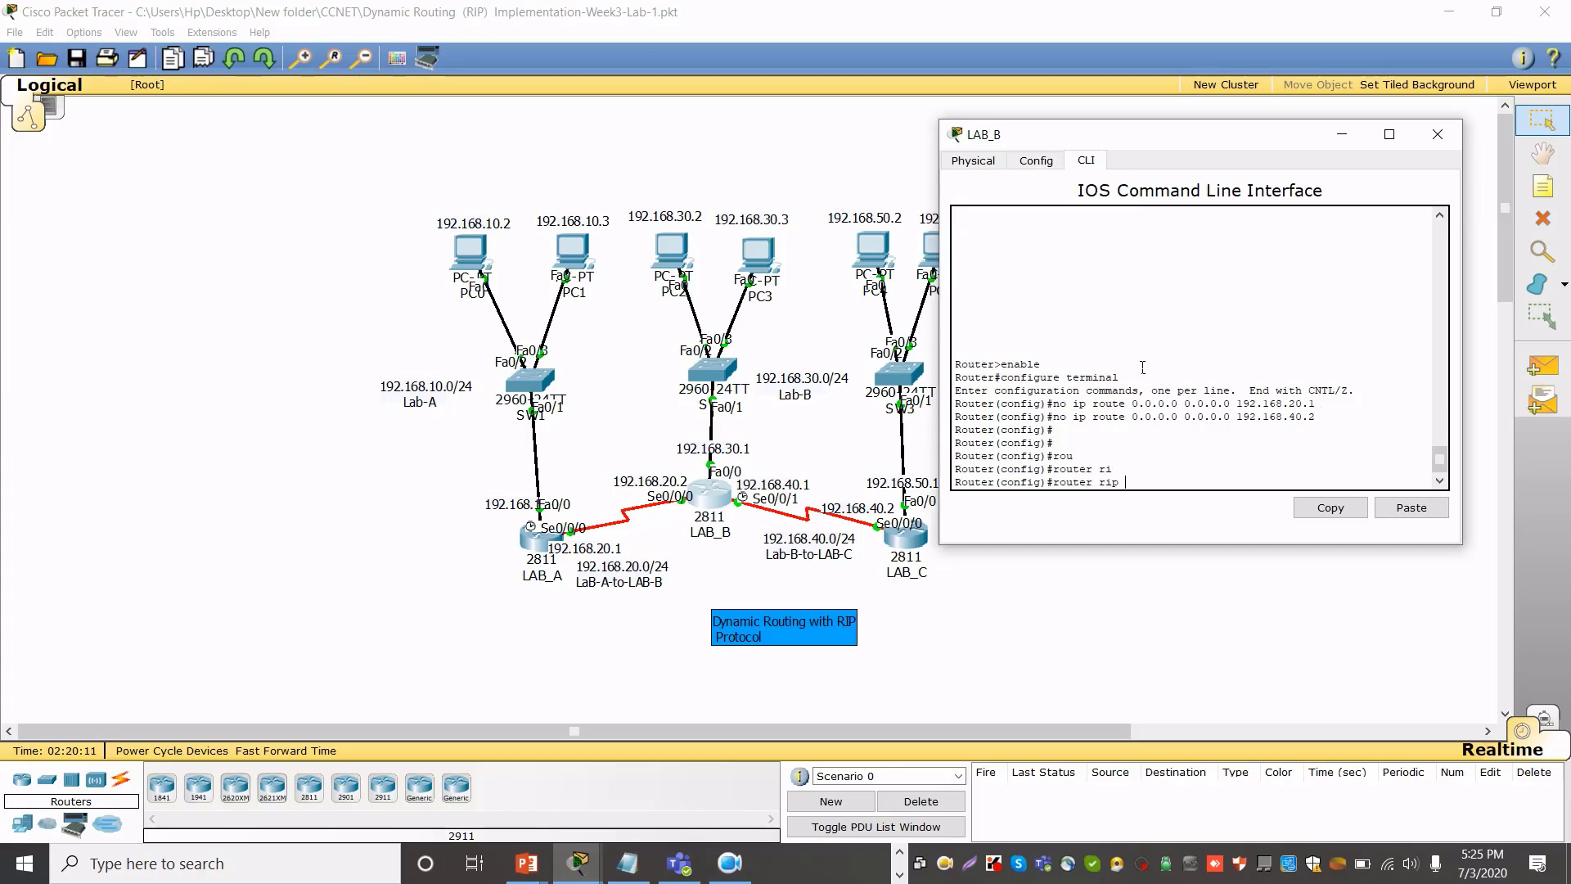
key("Return")
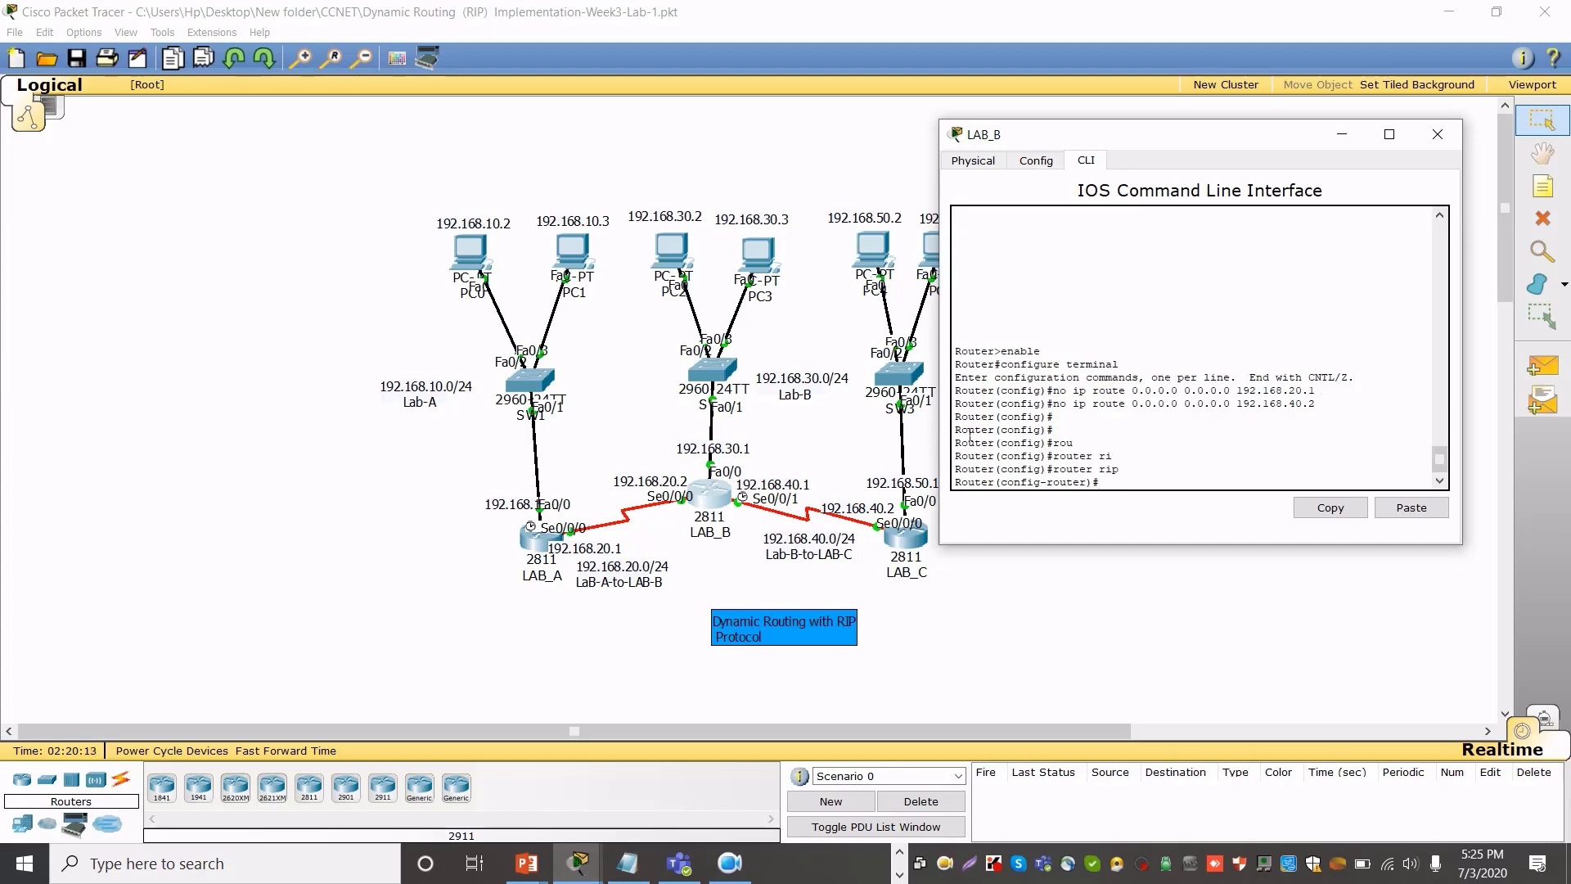
Enter RIP router configuration mode on LAB_C with "router rip" and move its window clear of the routers
left_click(910, 547)
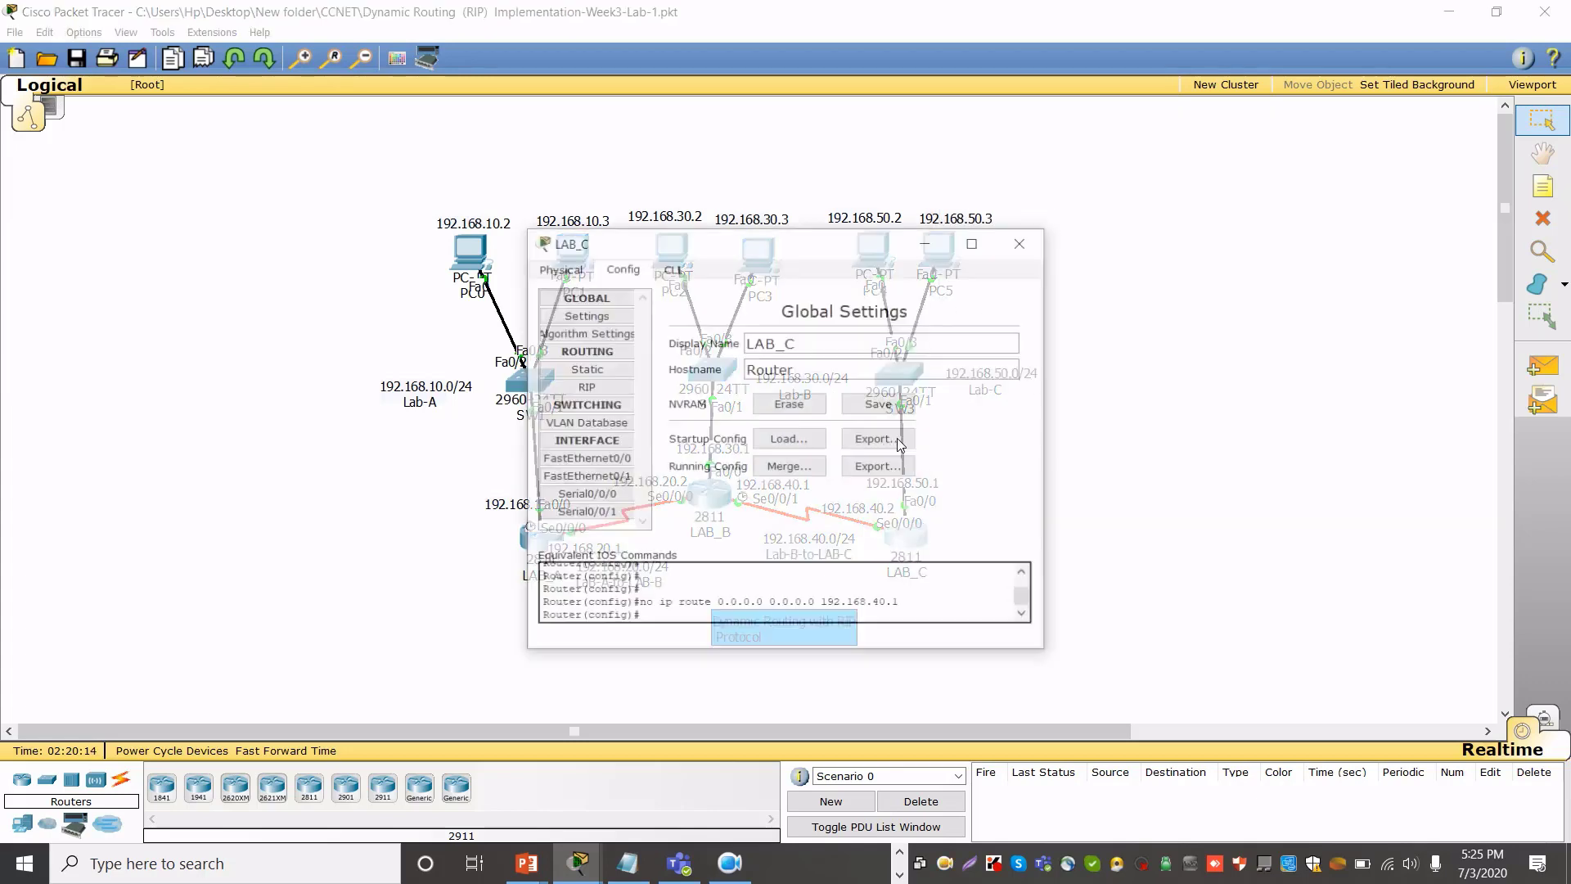
left_click(671, 267)
key("Return")
key("Return")
key("Return")
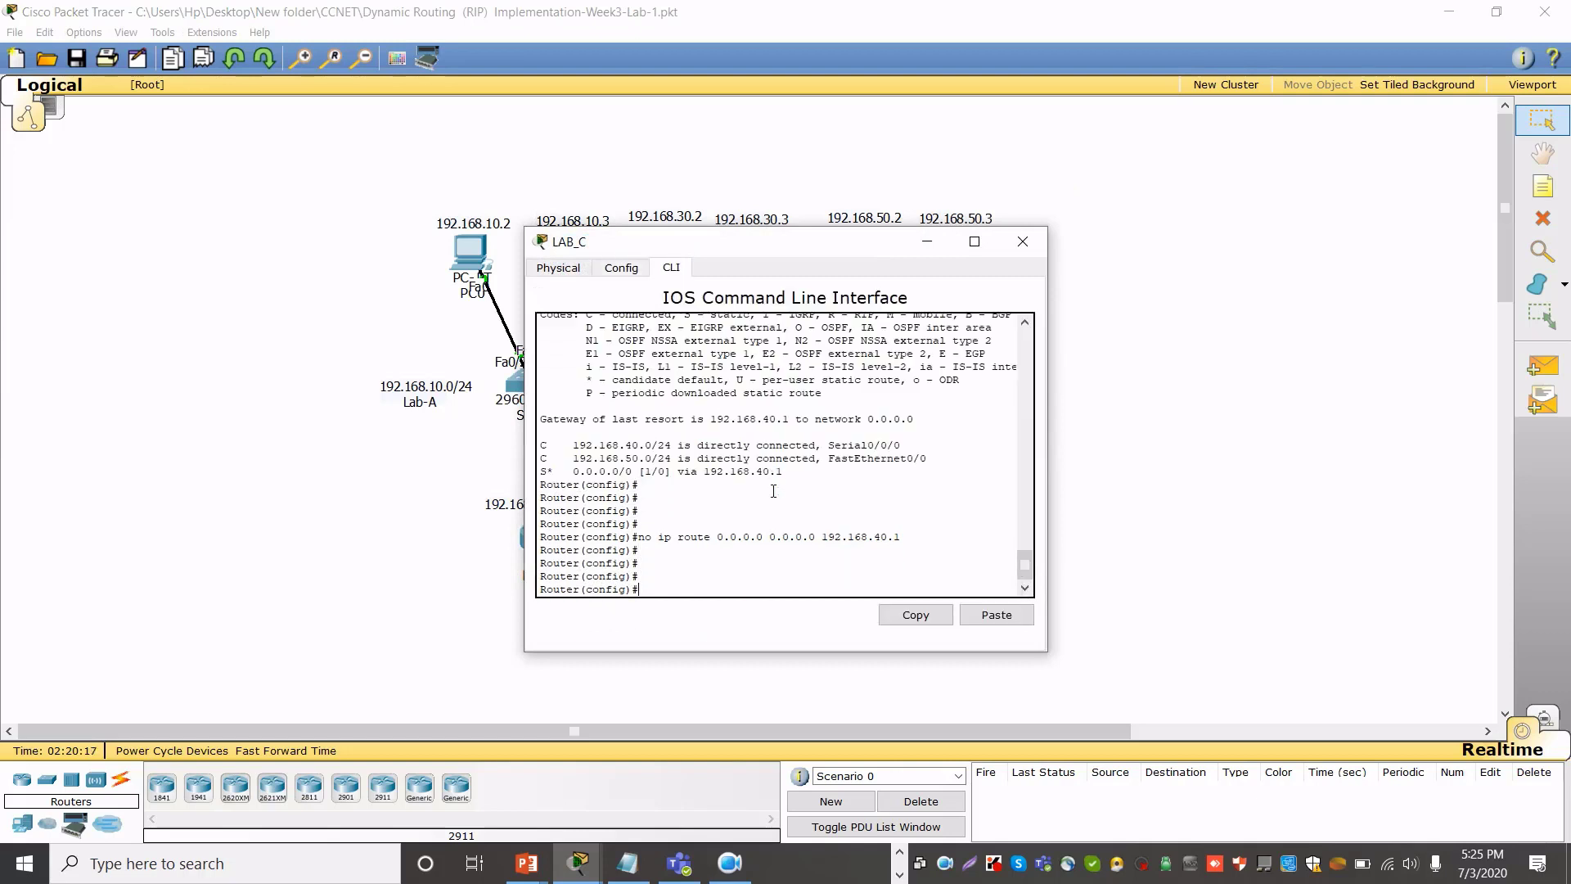
type("rou")
key("Tab")
type("ri")
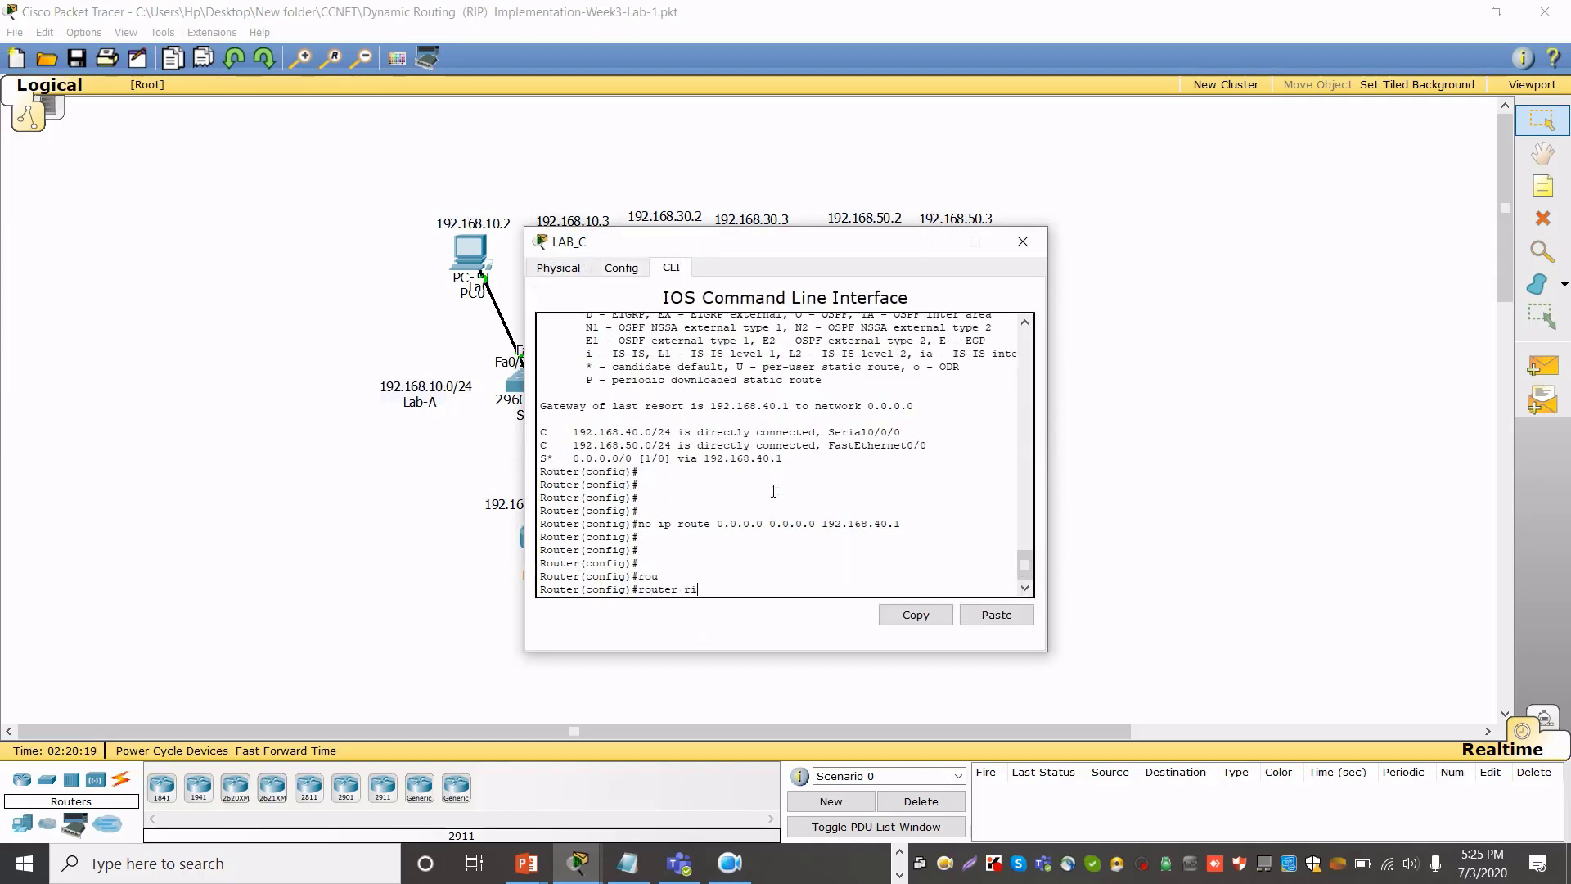
key("Tab")
key("Return")
key("Return")
key("Return")
key("Return")
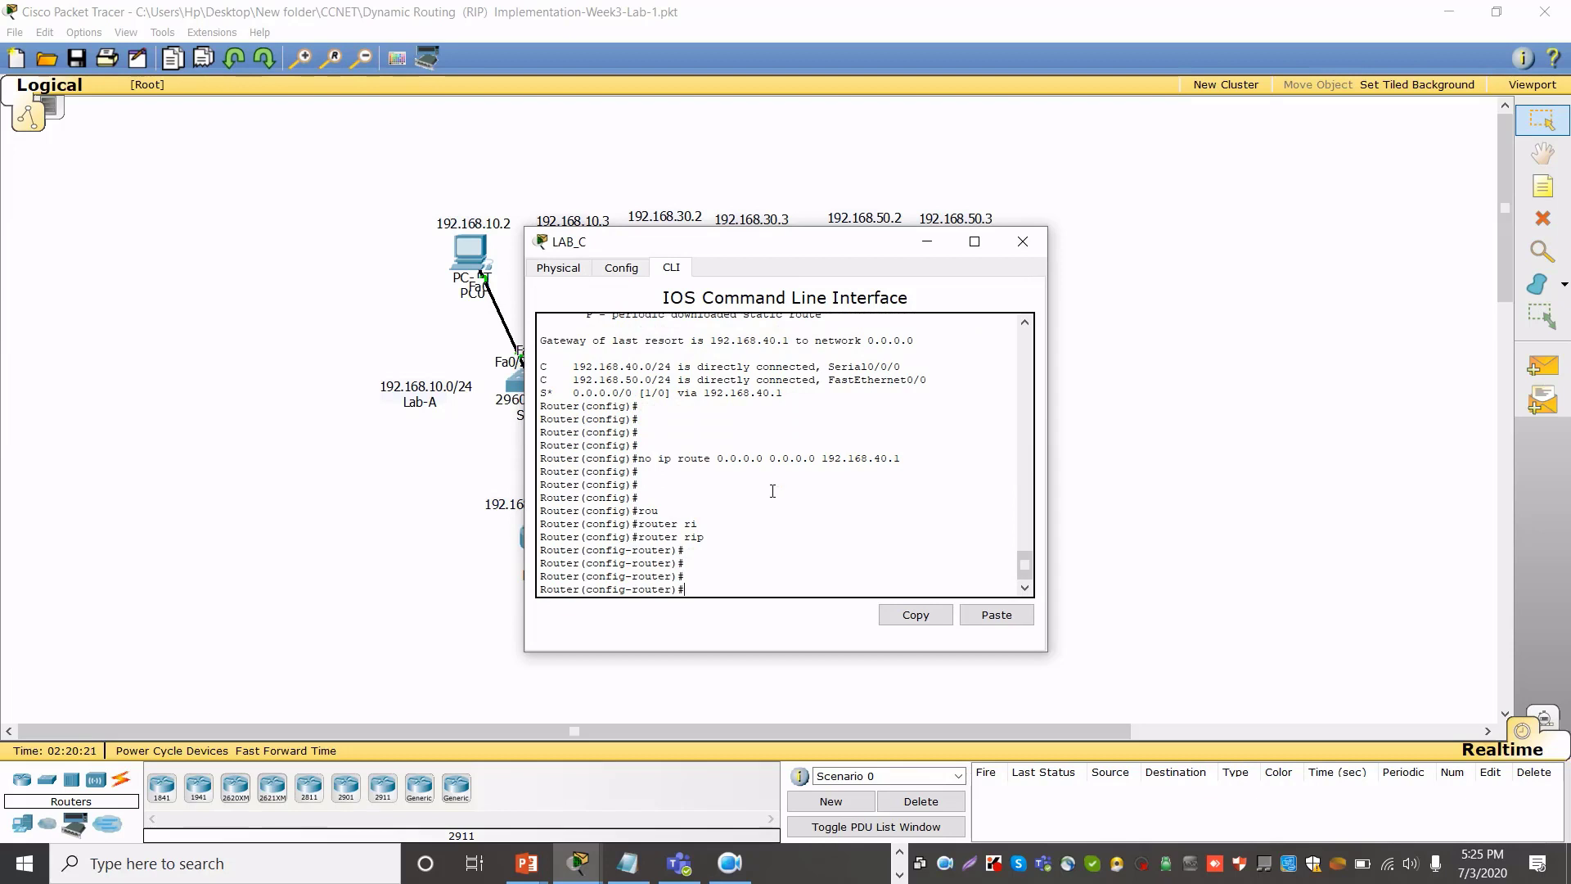
left_click_drag(780, 256, 1156, 217)
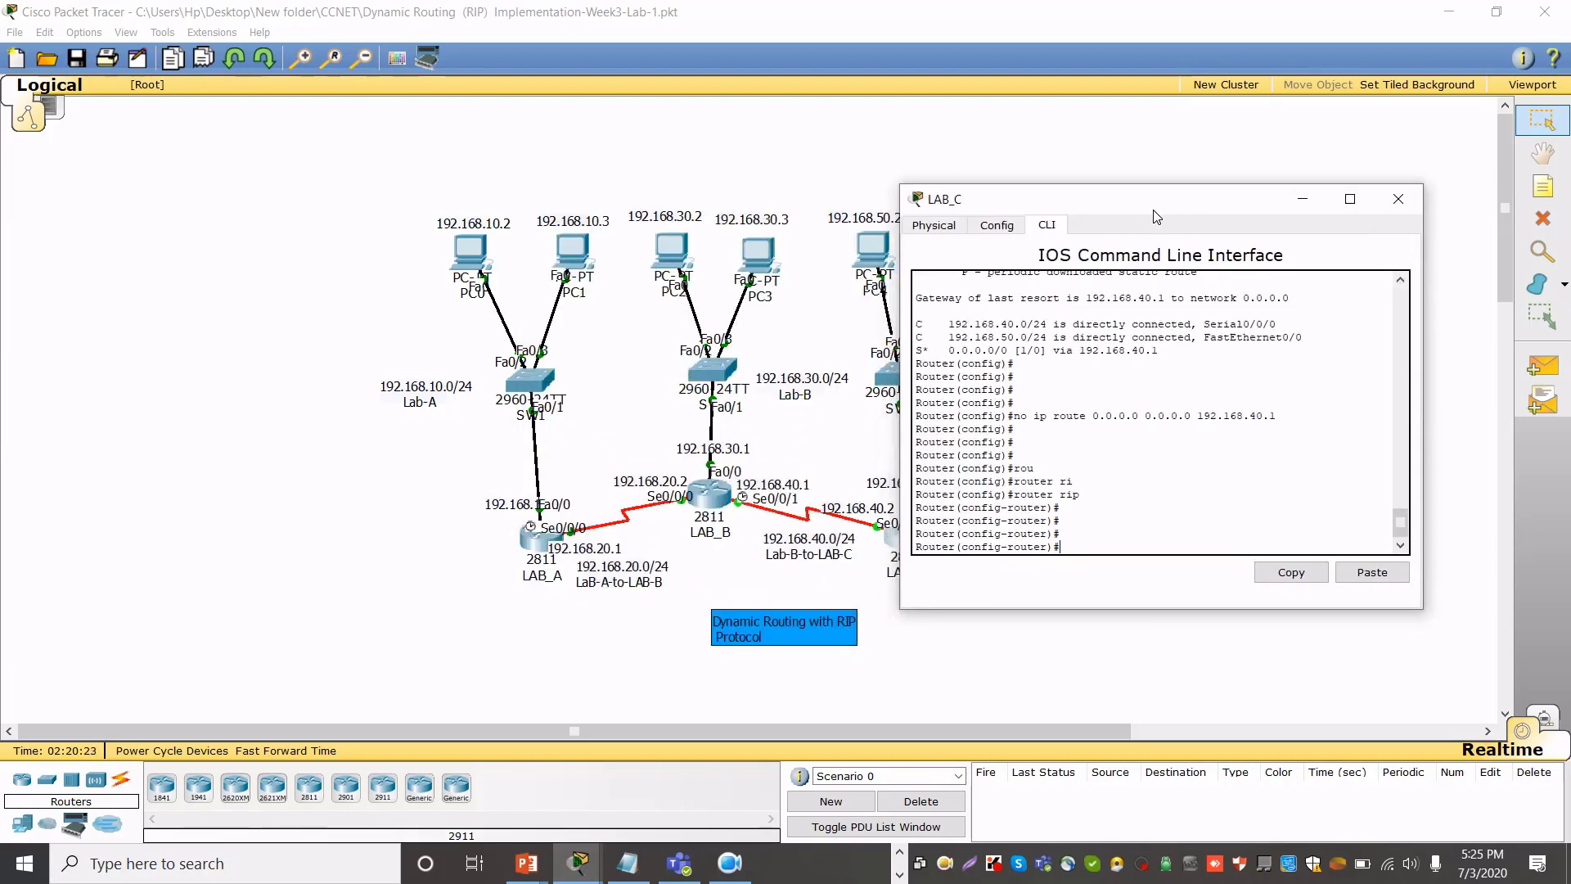
Display LAB_A's routing table with "do sh ip route" and examine its directly connected networks
left_click(534, 546)
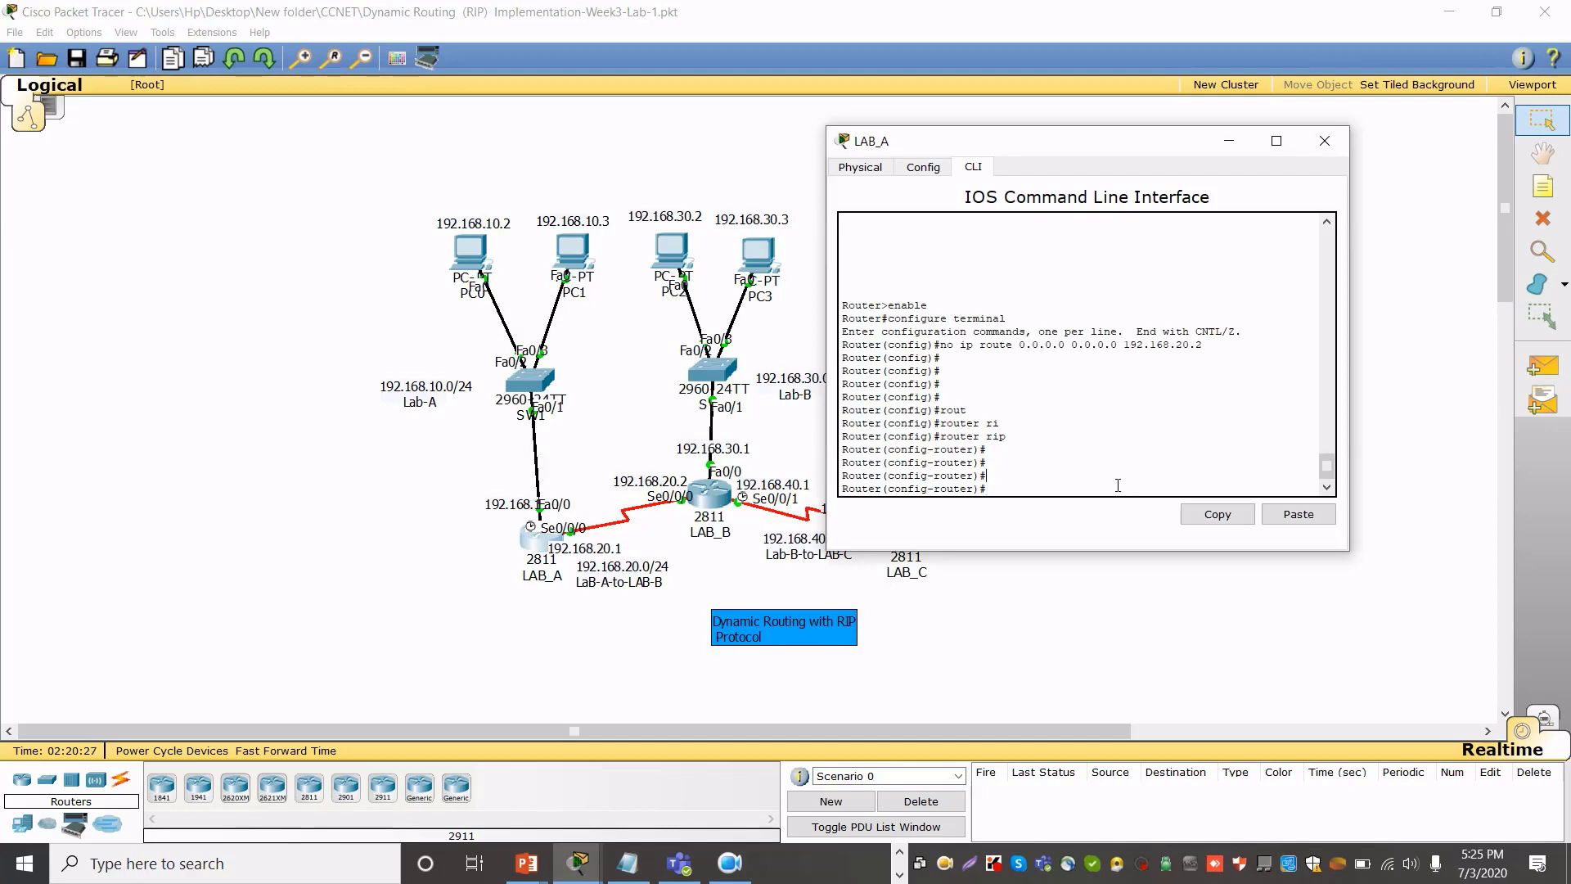
type("do sh ip route")
key("Return")
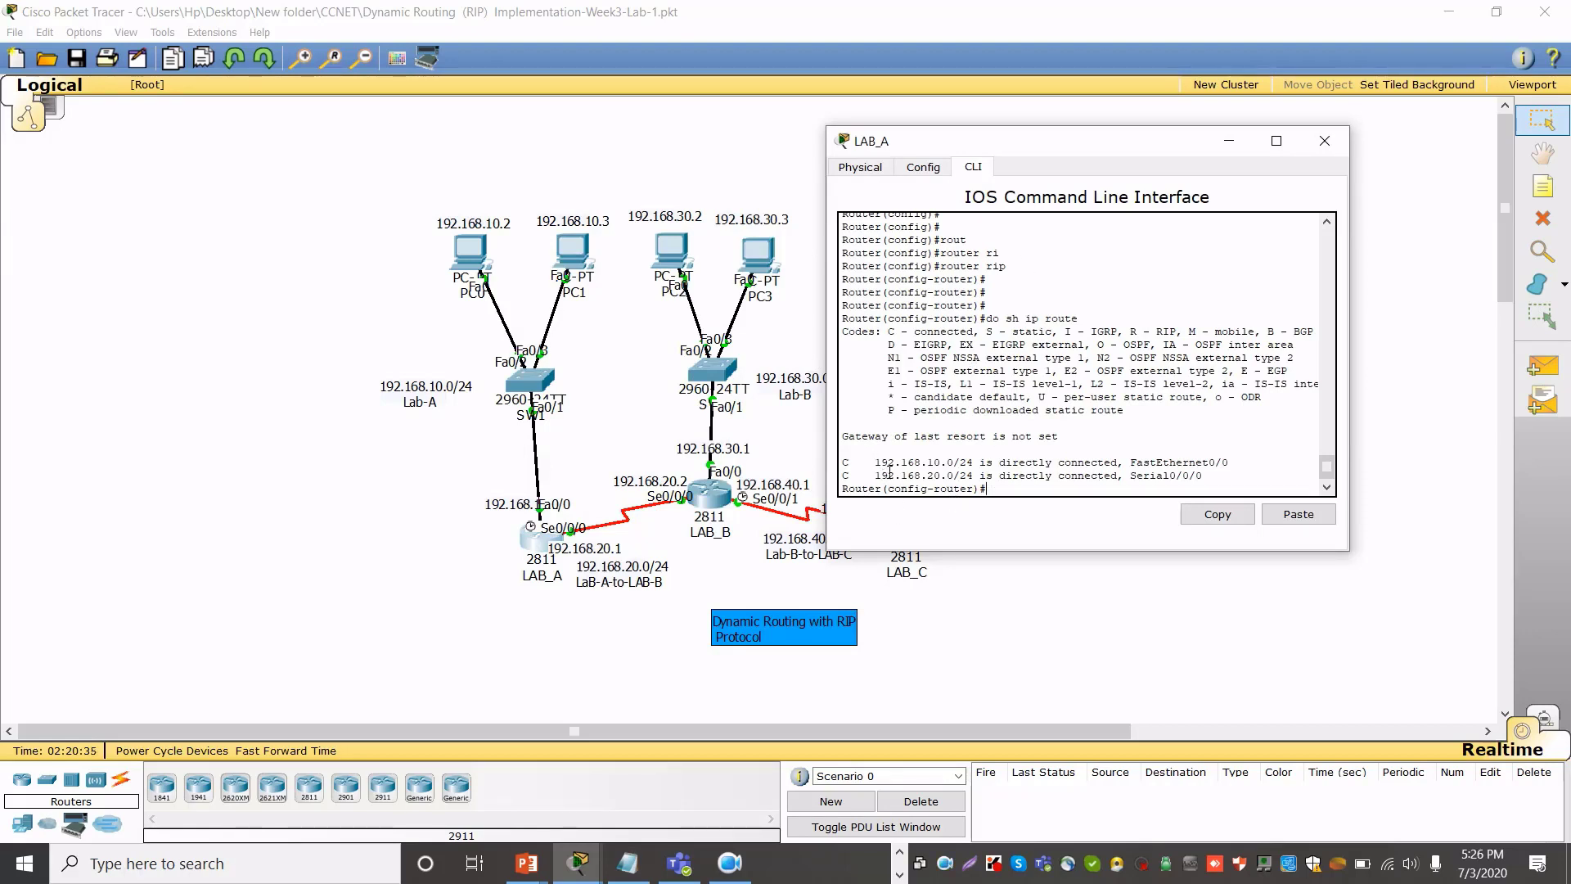
left_click_drag(848, 468, 1261, 488)
left_click(1262, 489)
type("net")
key("Tab")
key("BackSpace")
key("BackSpace")
key("BackSpace")
key("BackSpace")
key("BackSpace")
key("BackSpace")
key("BackSpace")
key("BackSpace")
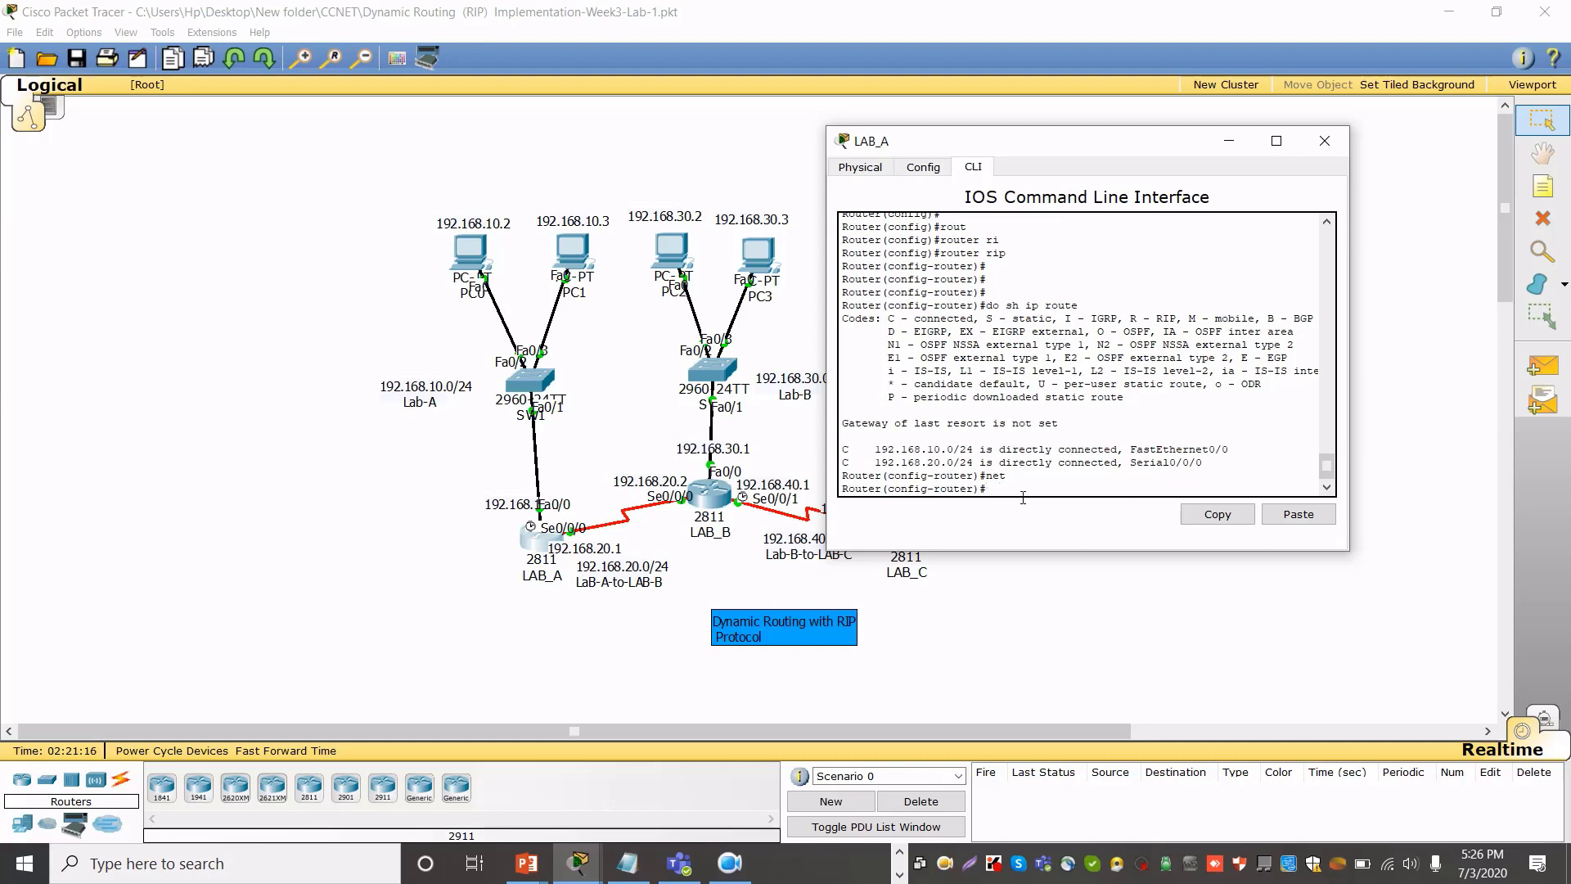
List the commands available in LAB_A's RIP configuration mode with "?" and check the configuration mode prompt
type("?")
key("Return")
key("Return")
key("Return")
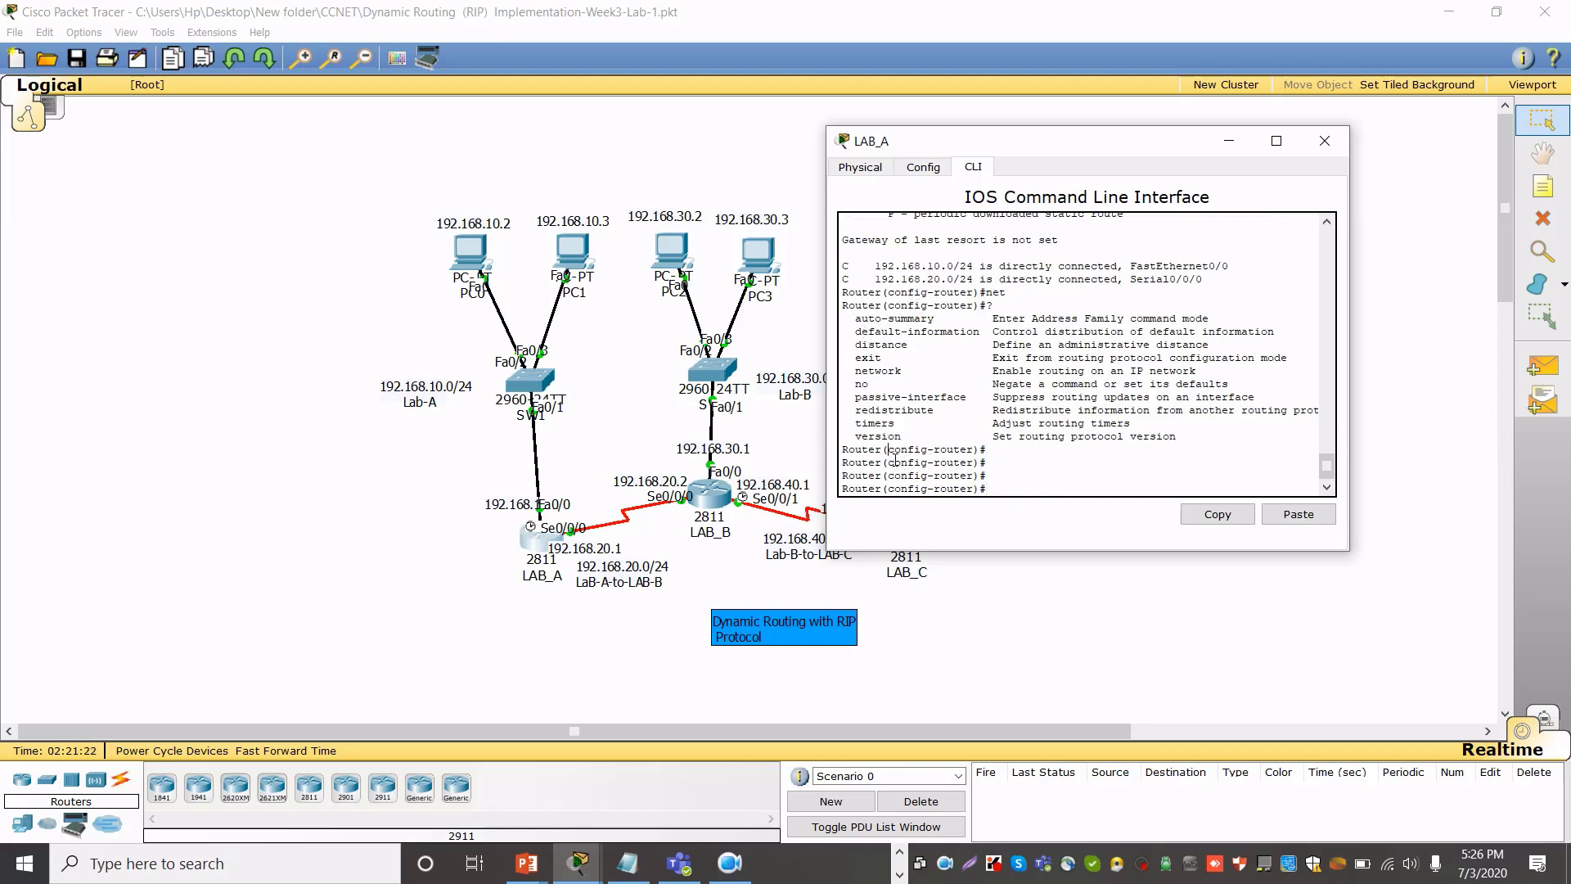
left_click_drag(893, 455, 981, 456)
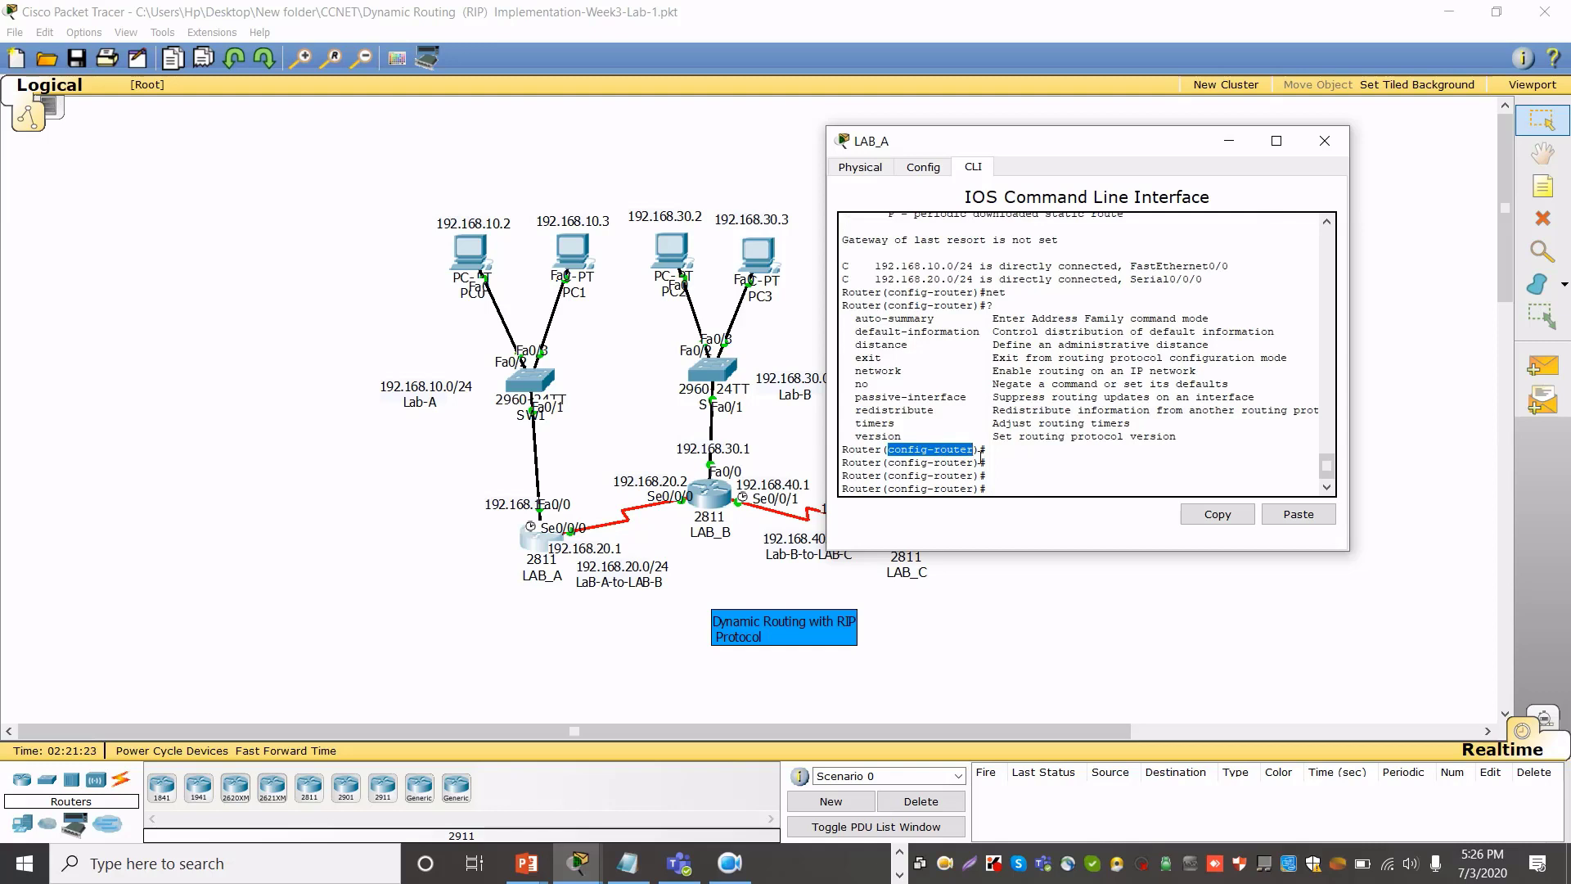
left_click(981, 456)
Advertise network 192.168.10.0 in RIP on LAB_A with the "network" command
left_click_drag(874, 266, 984, 297)
left_click(984, 294)
type("ne")
key("Tab")
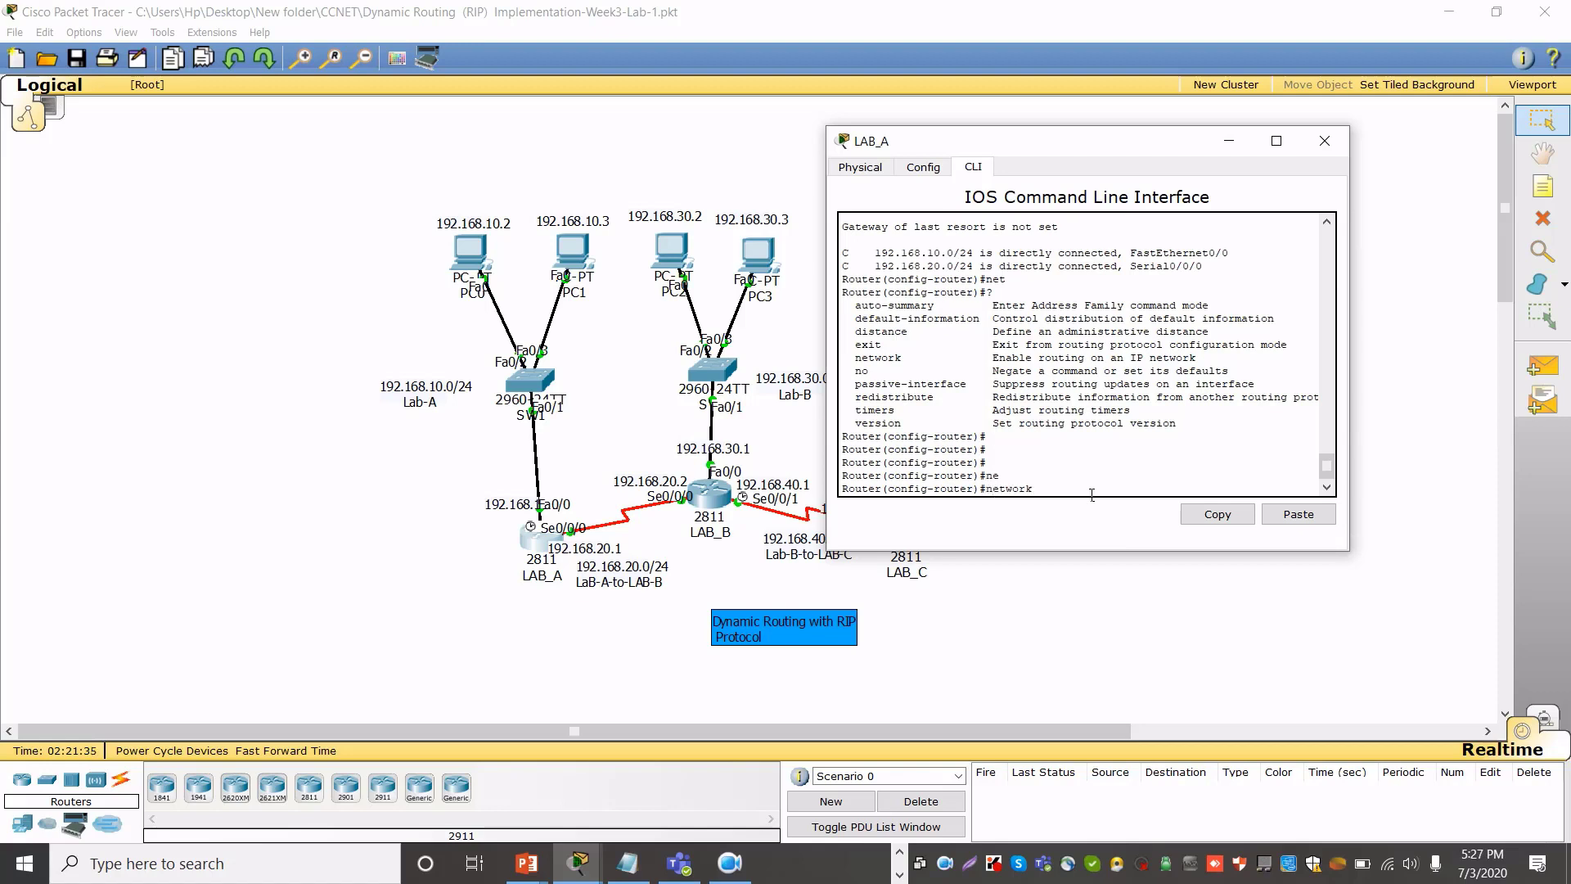
type("192.168")
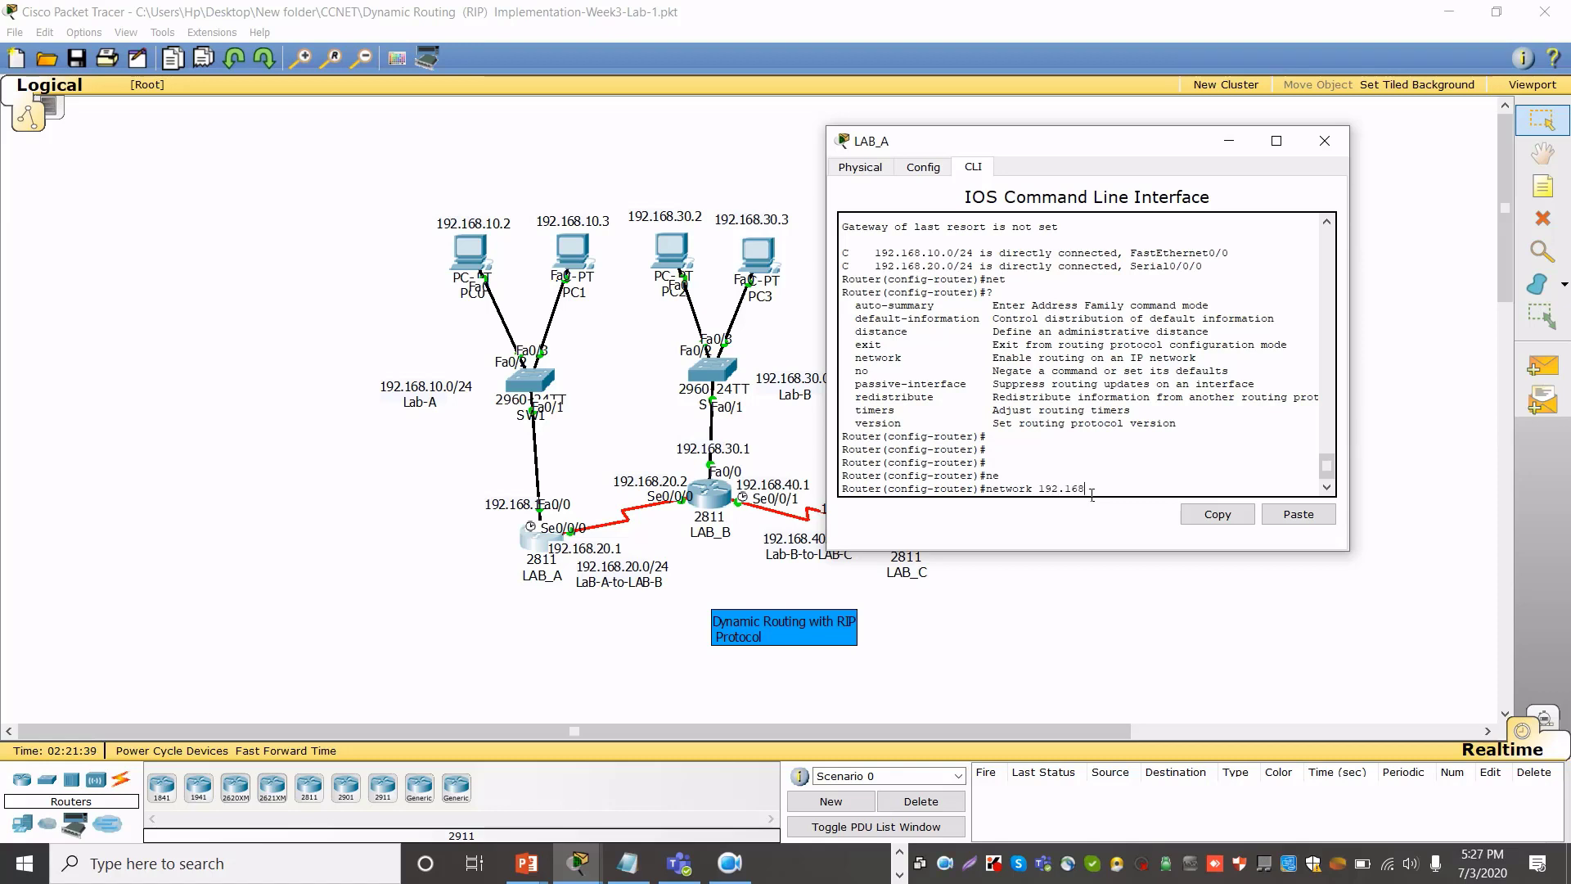
type(".10.0")
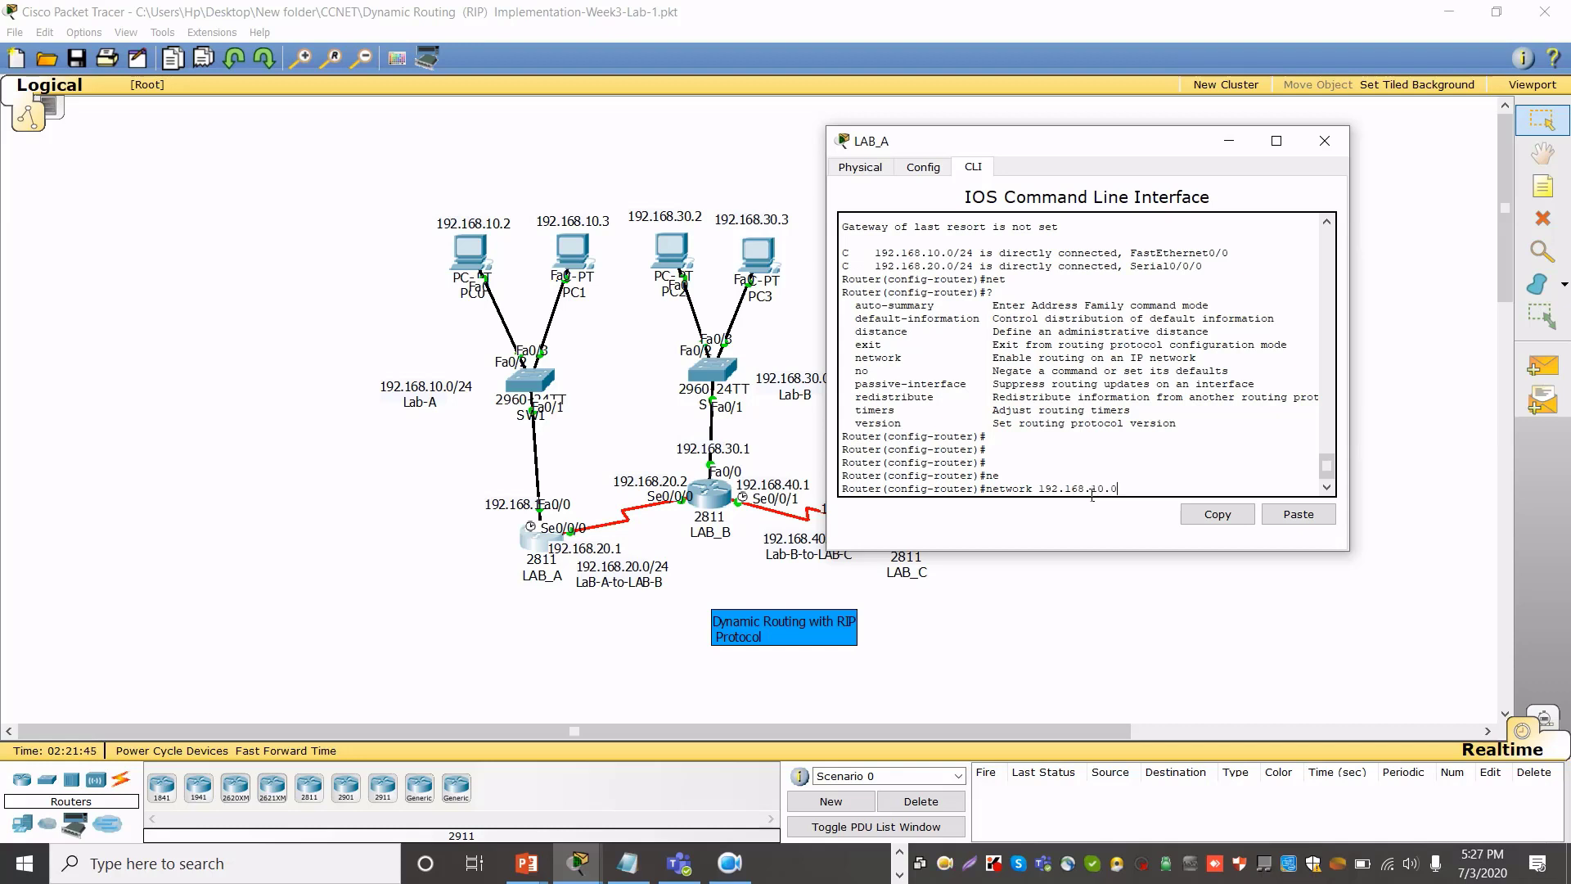
key("Return")
Advertise network 192.168.20.0 in RIP on LAB_A by reusing the previous network command
key("Up")
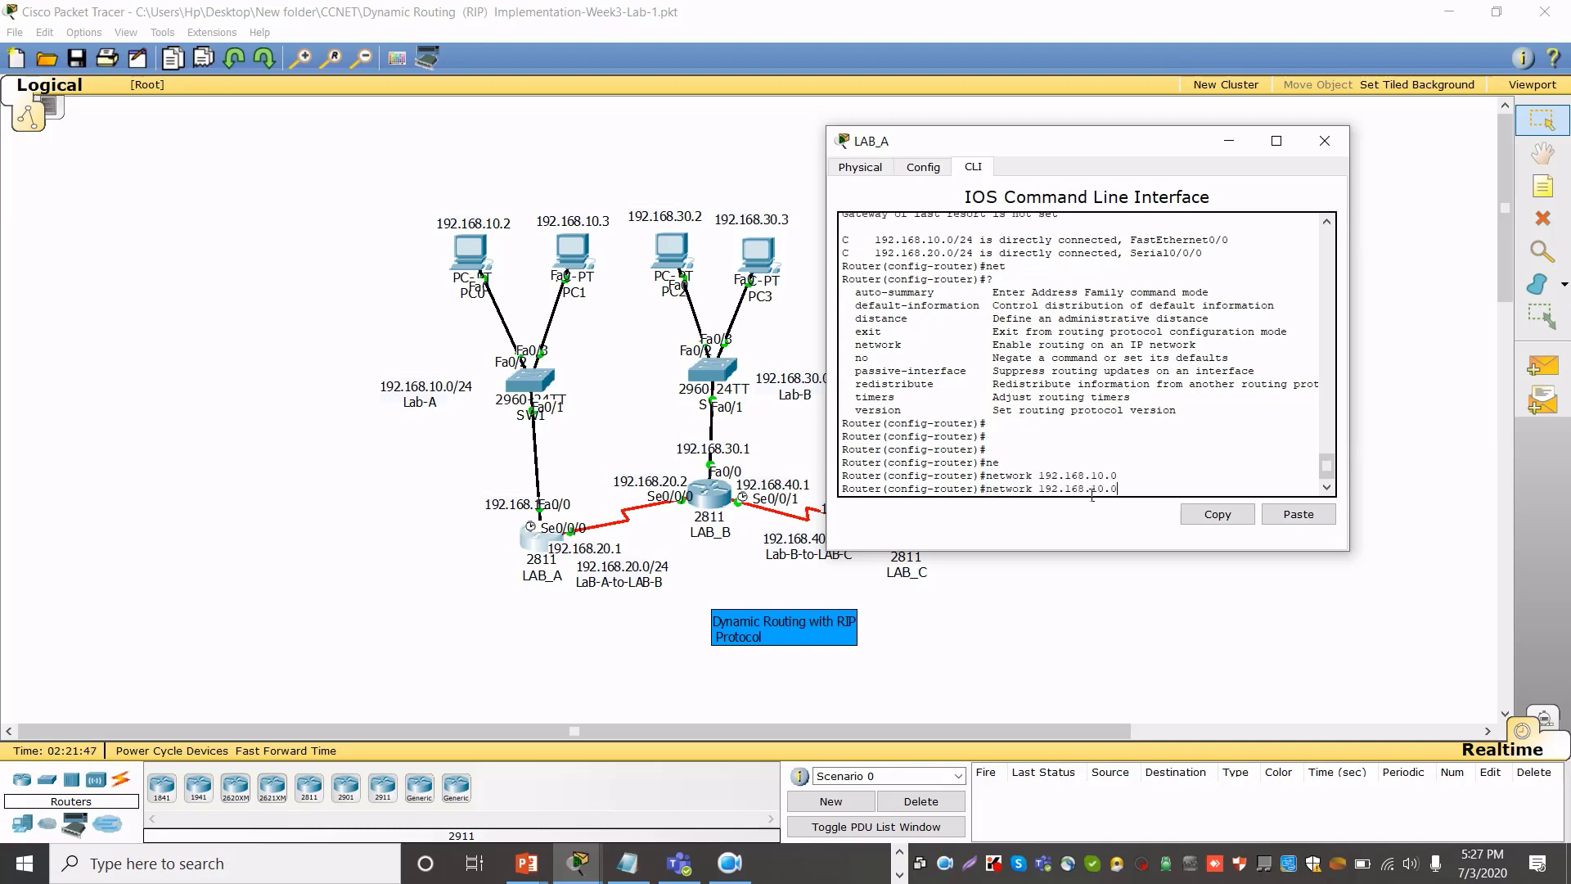
key("BackSpace")
key("BackSpace")
key("BackSpace")
key("BackSpace")
type("20.0")
key("Return")
key("Return")
key("Return")
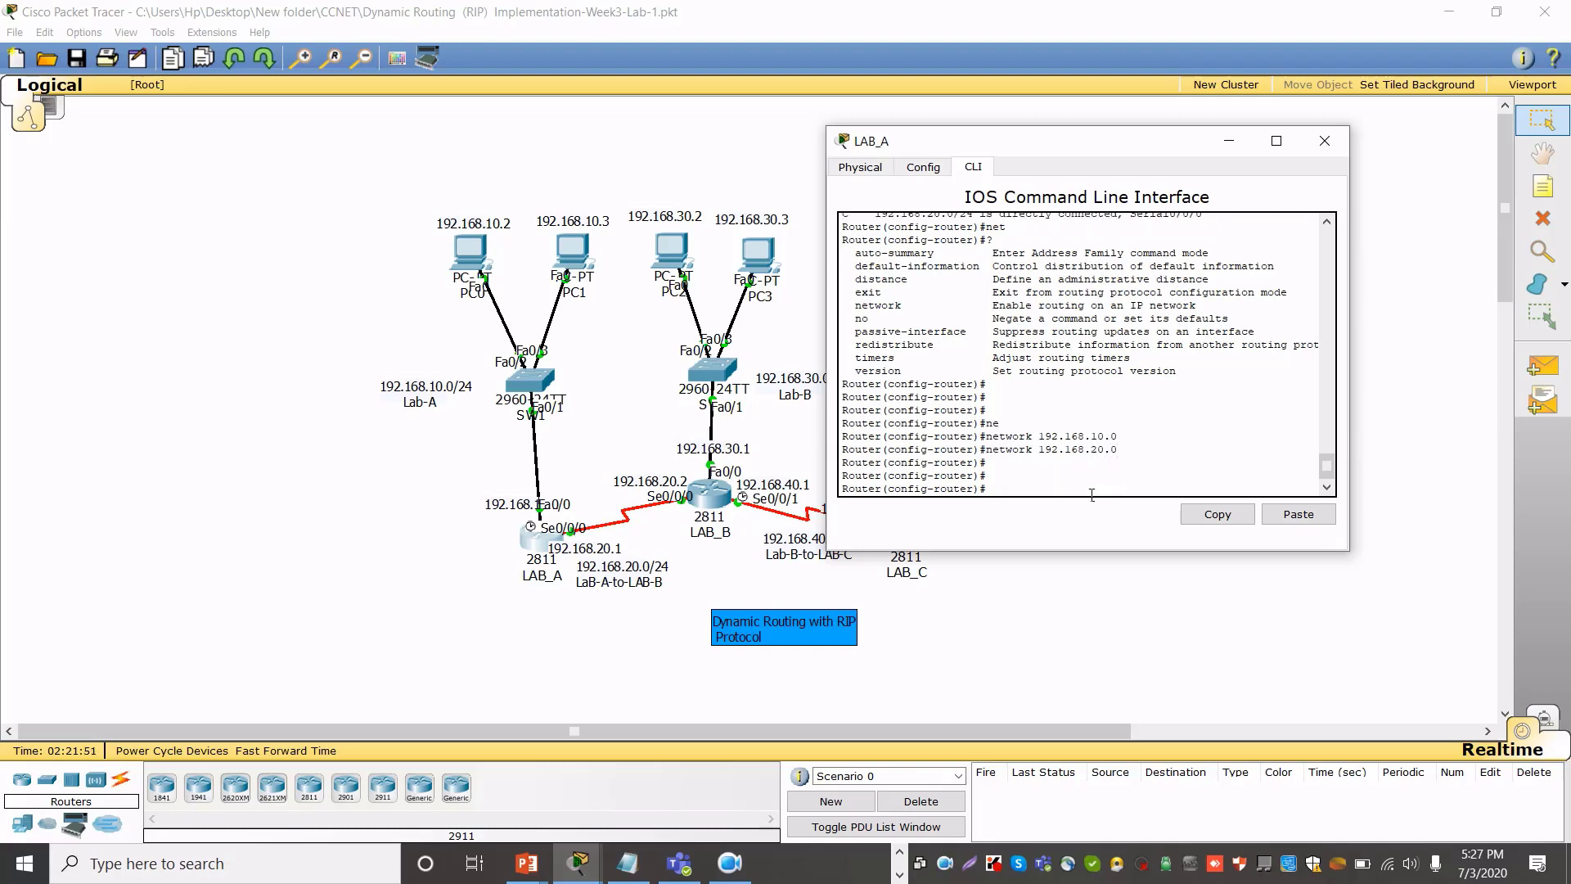
Save LAB_A's configuration with "do wr" and display its routing table with "do sh ip route"
type("do wr")
key("Return")
key("Return")
key("Return")
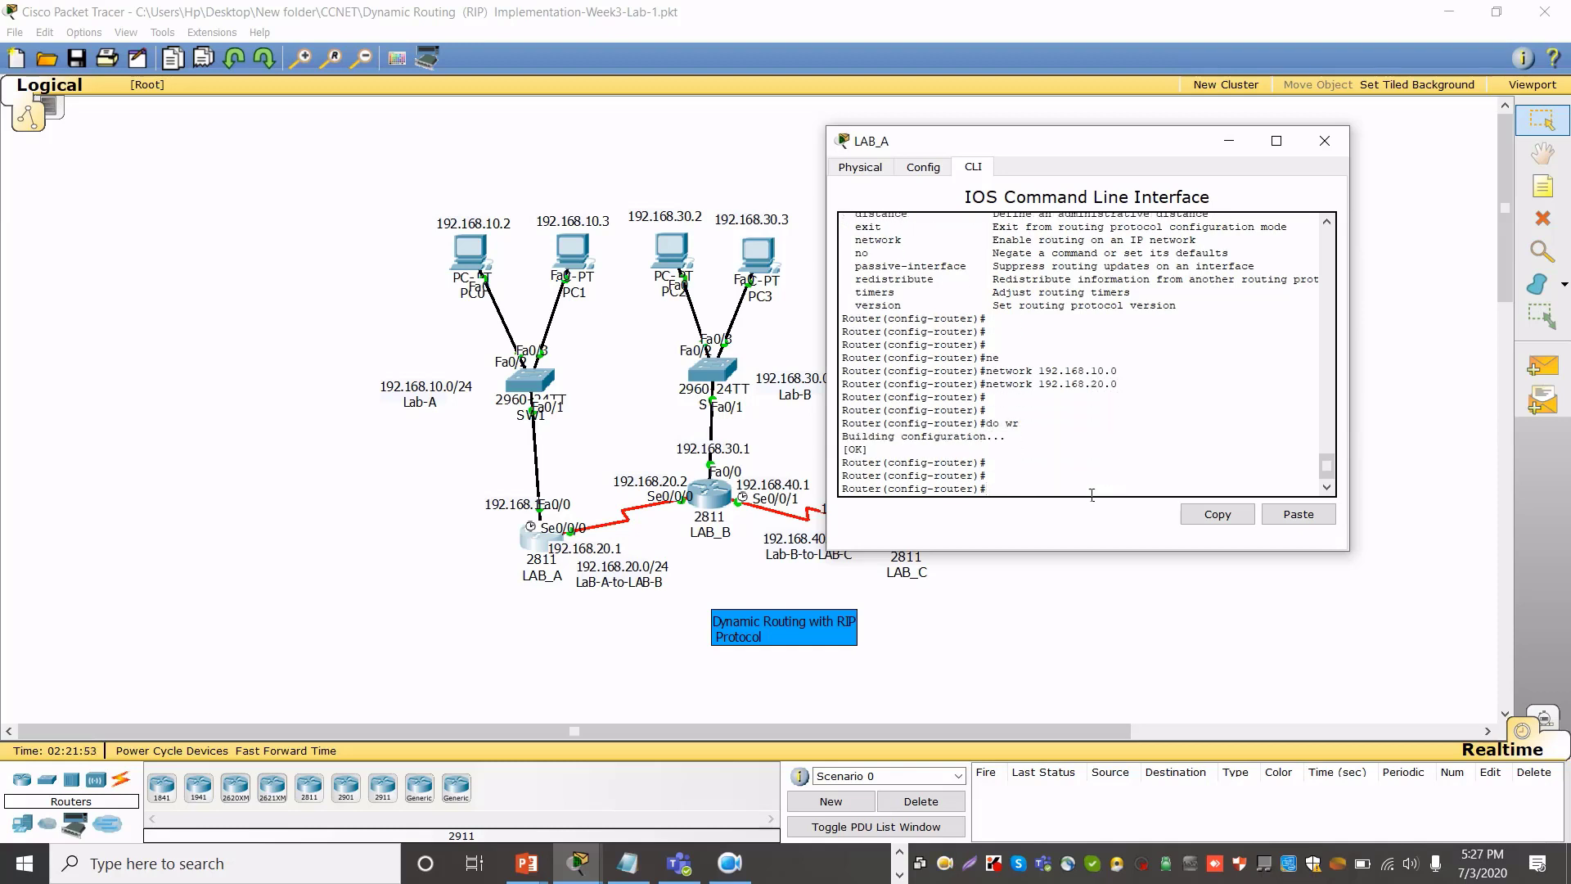
type("do sh ip route")
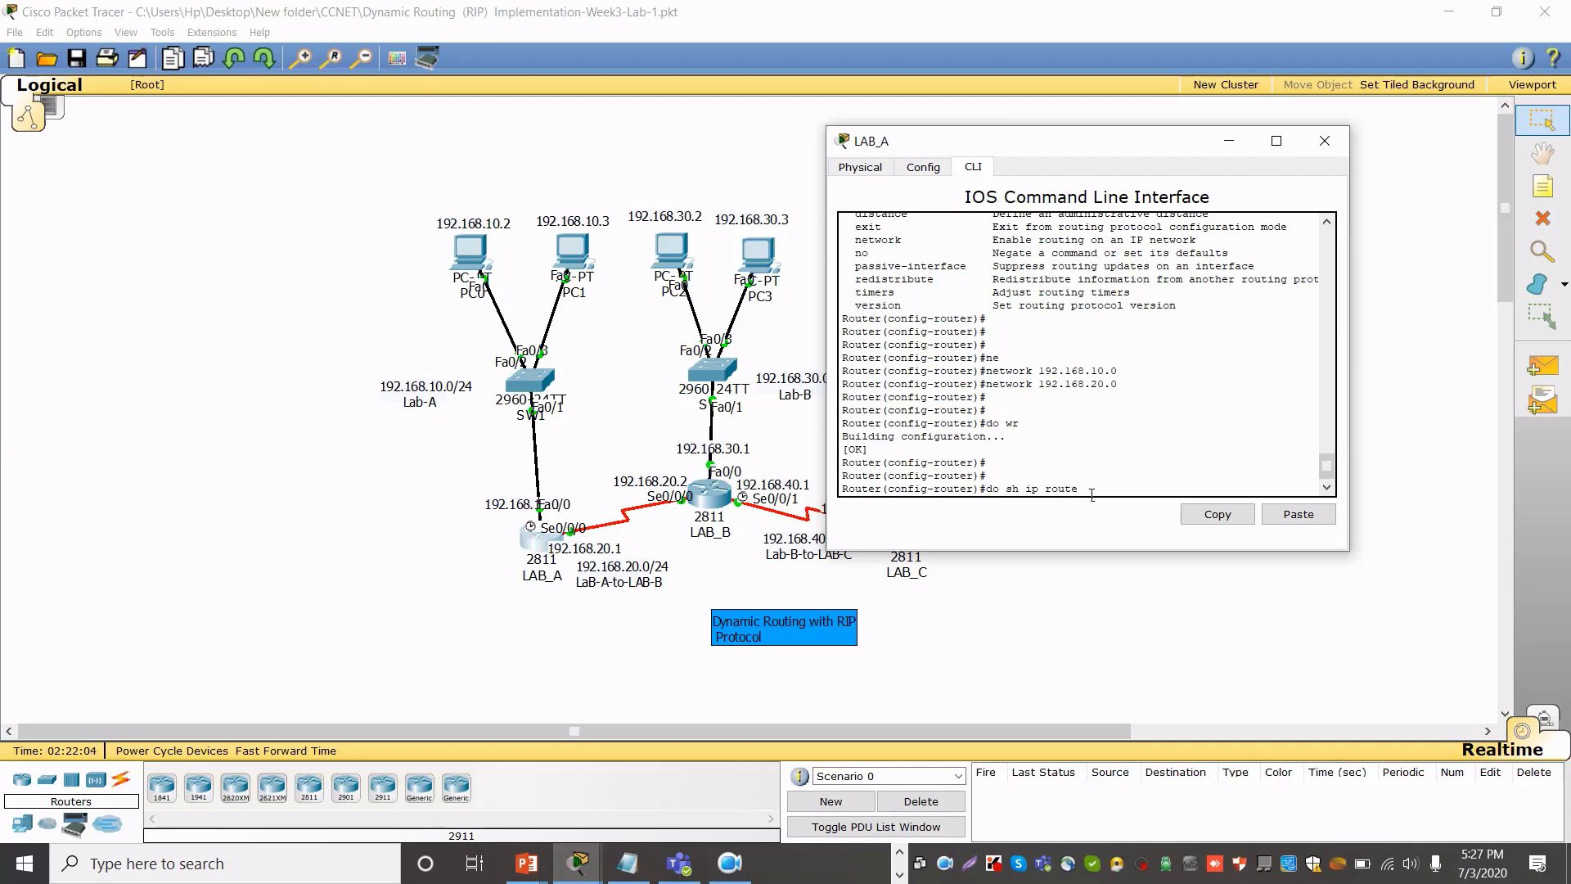
key("Return")
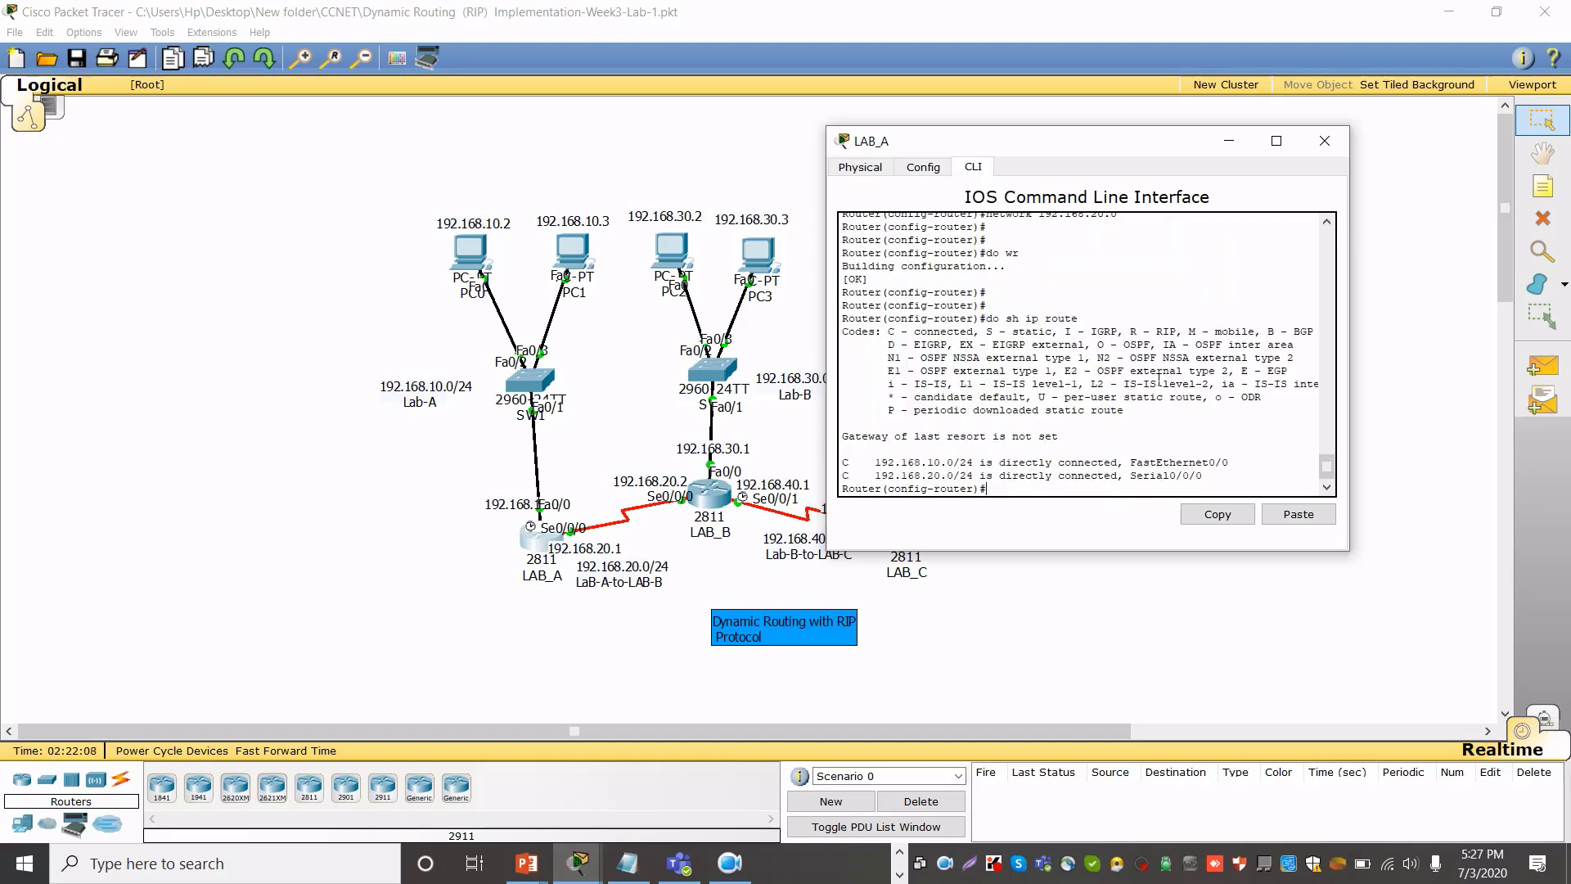
Bring up LAB_B's command-line window
left_click(718, 501)
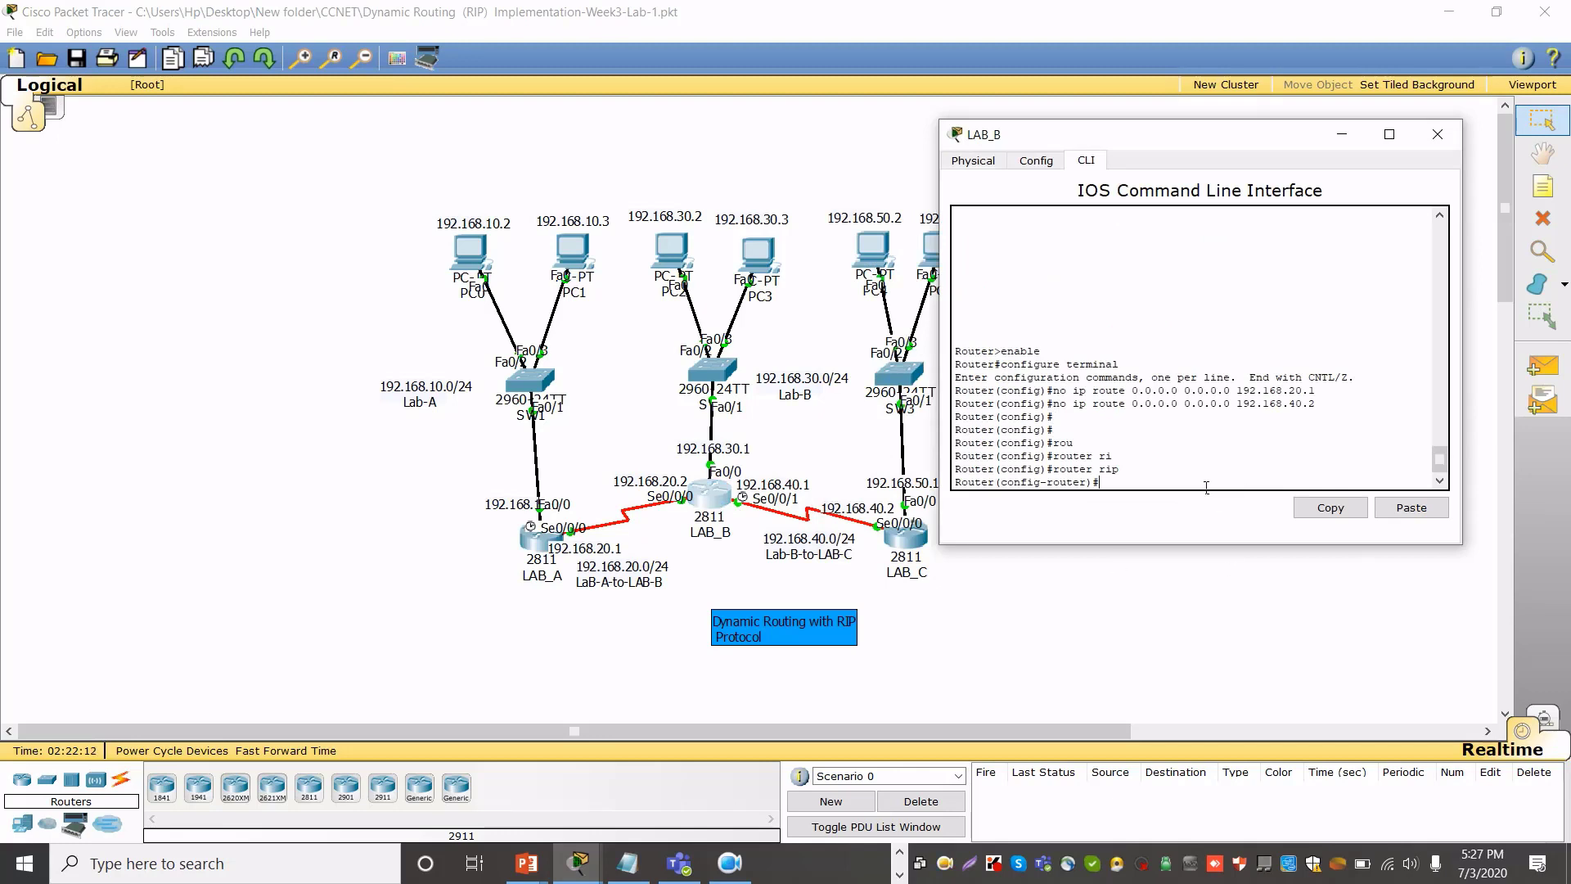
type("net")
key("Tab")
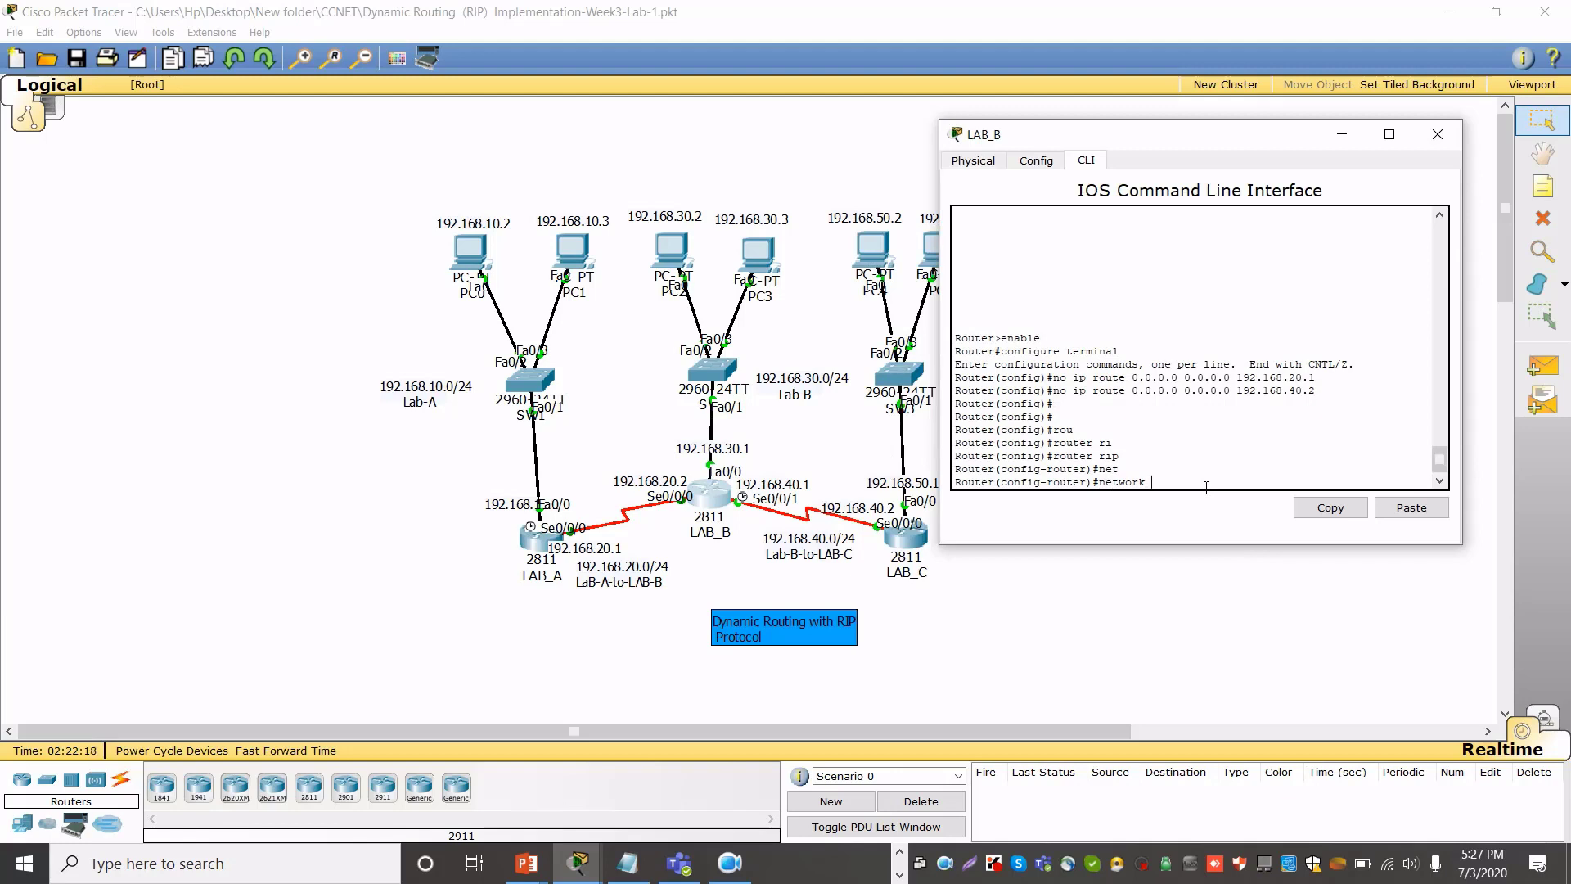
key("BackSpace")
key("BackSpace")
key("BackSpace")
key("BackSpace")
key("BackSpace")
key("BackSpace")
key("BackSpace")
Display LAB_B's routing table with "do sh ip route" to identify its directly connected networks
type("do sh ip ")
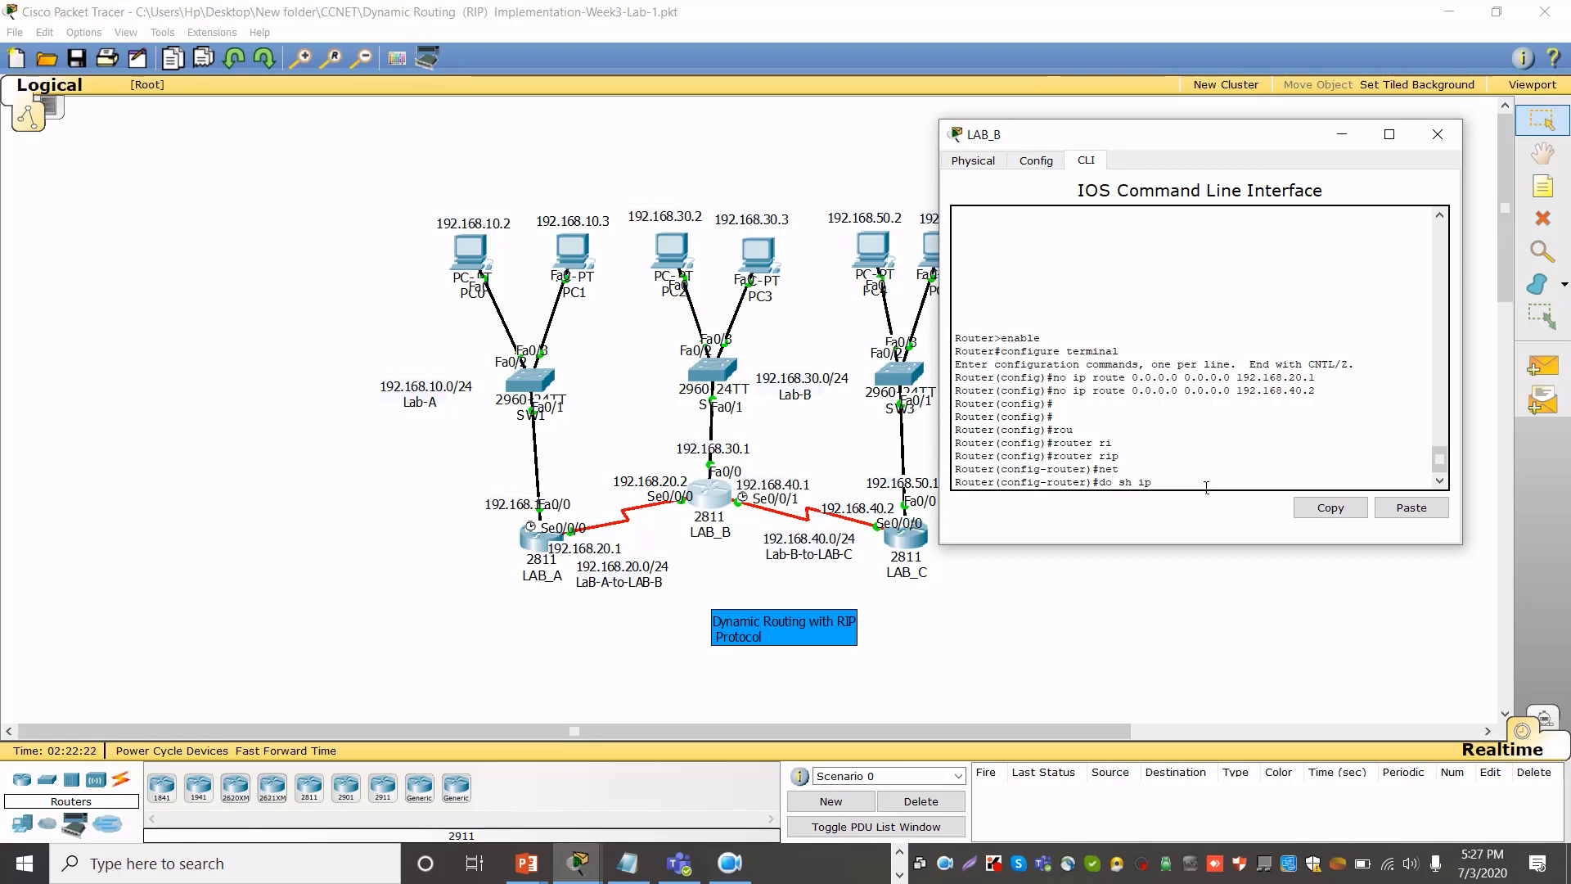
type("route")
key("Return")
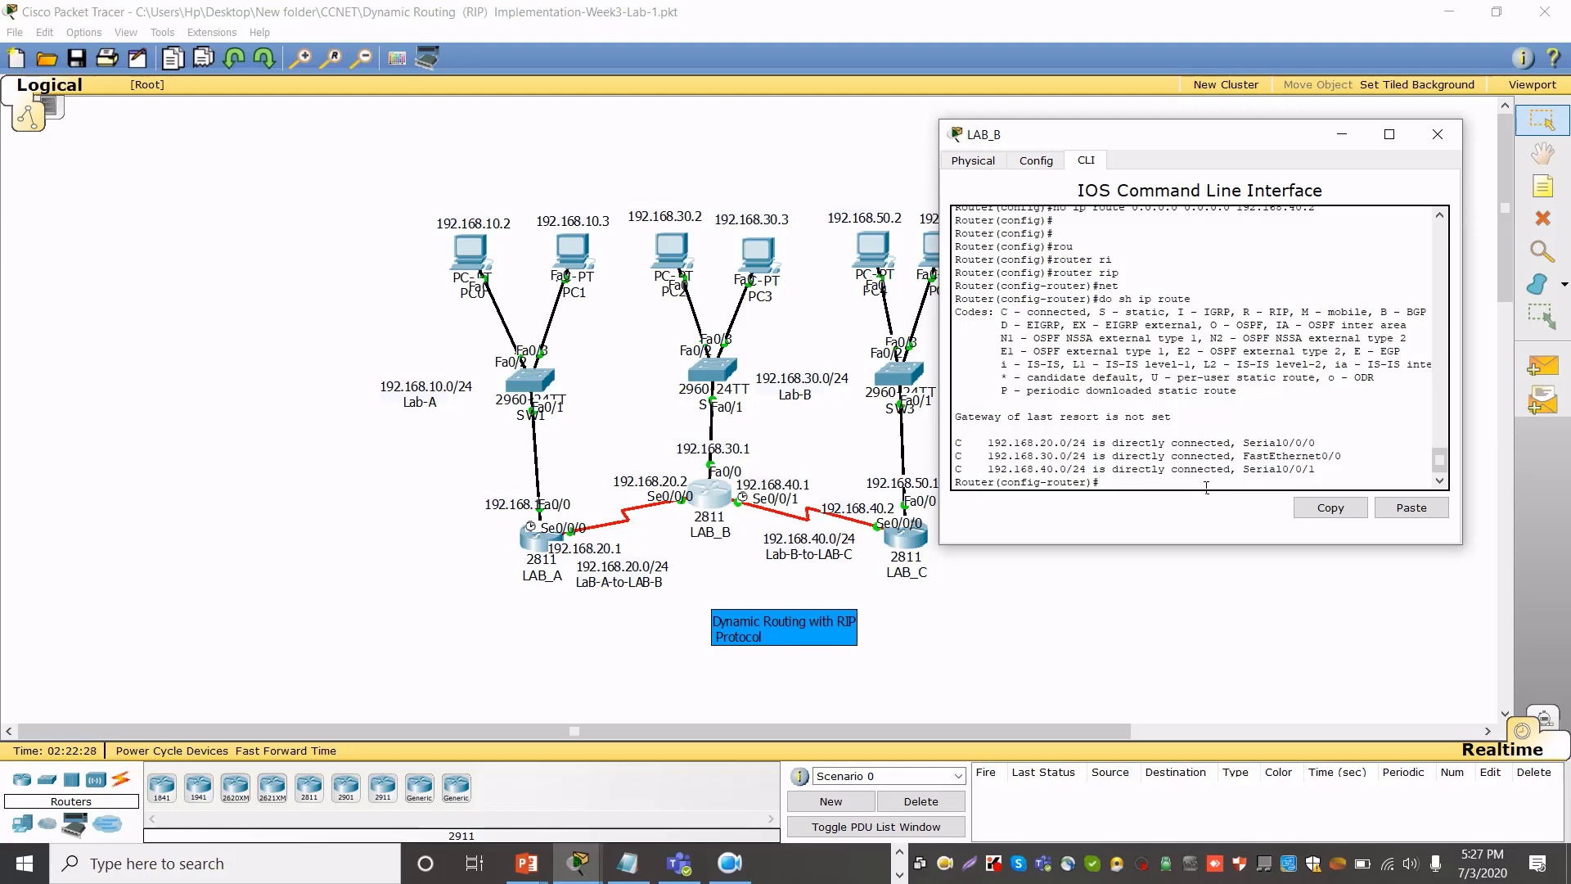
Advertise networks 192.168.20.0 and 192.168.30.0 in RIP on LAB_B with the "network" command
type("ne")
key("Tab")
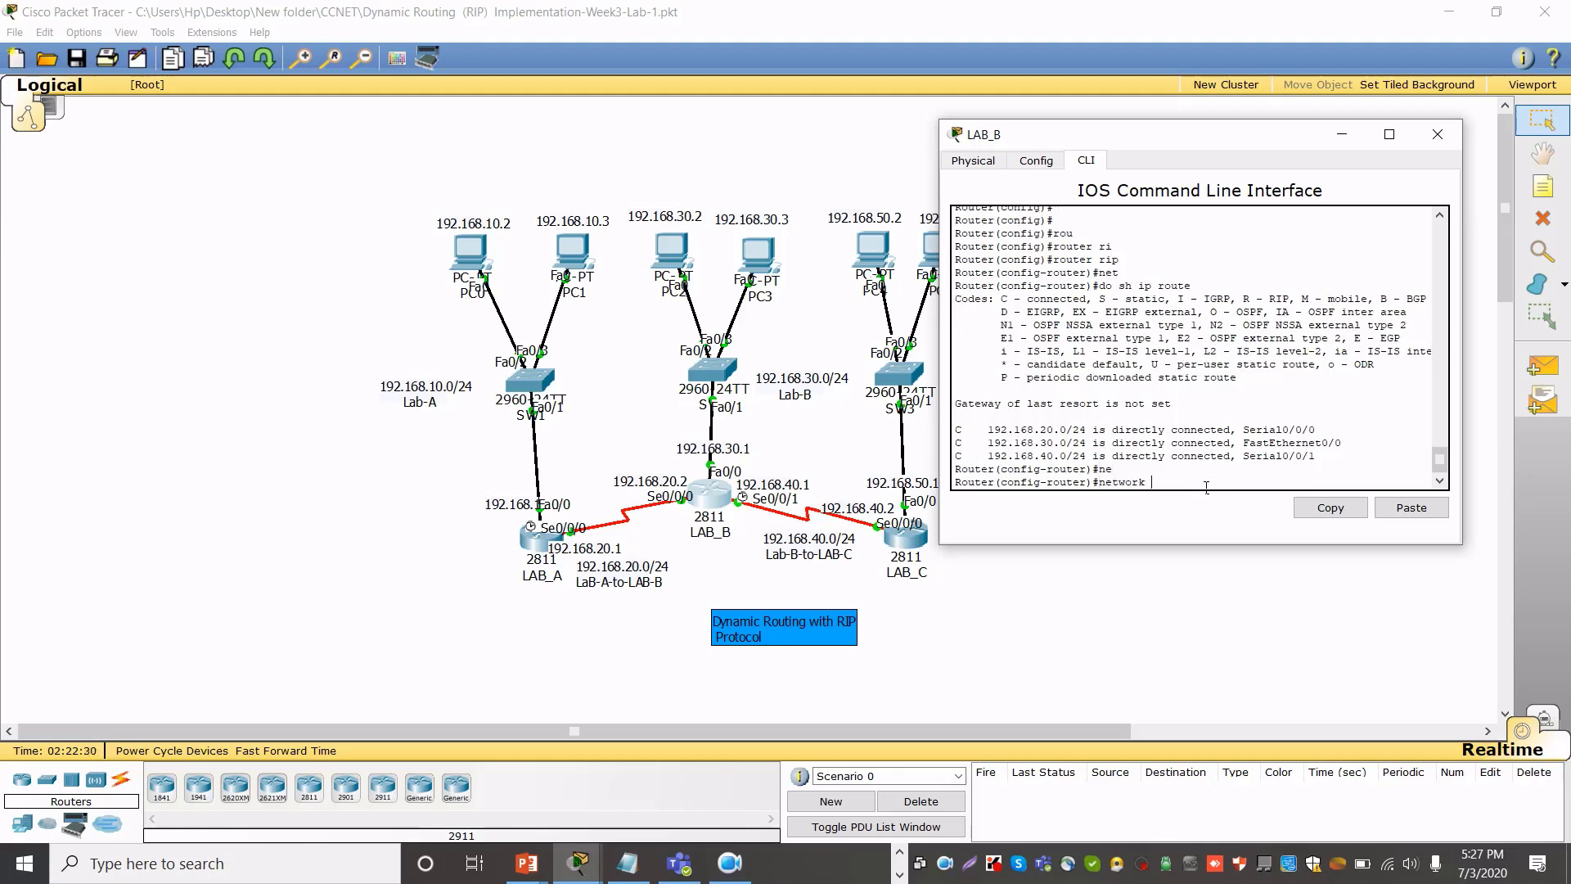
type("192.168.20.0")
key("Return")
key("Up")
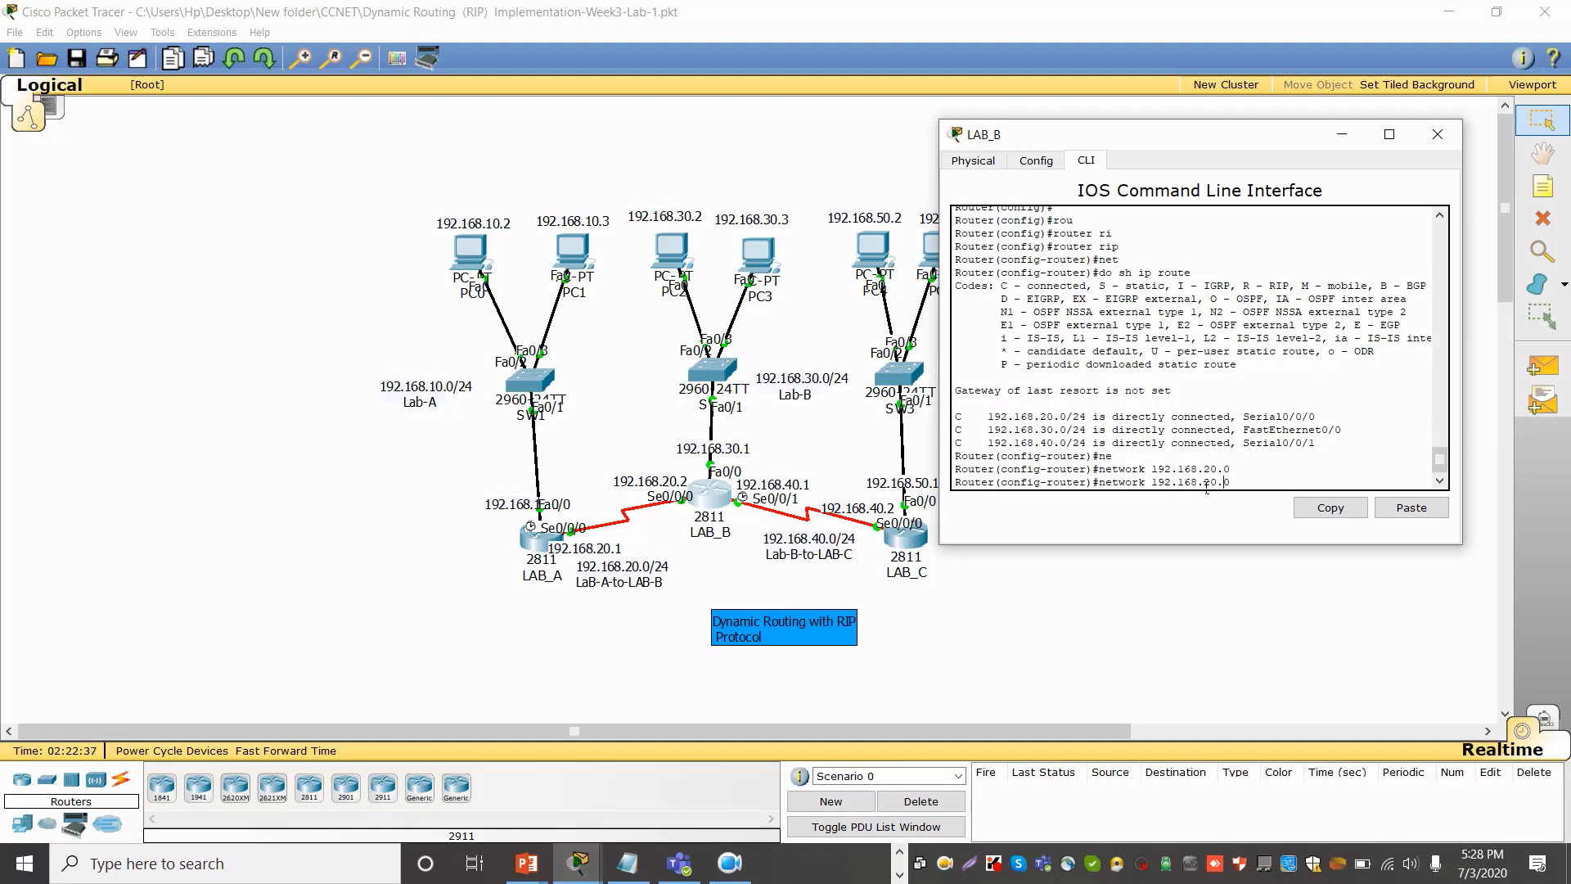
key("BackSpace")
type("3")
key("Return")
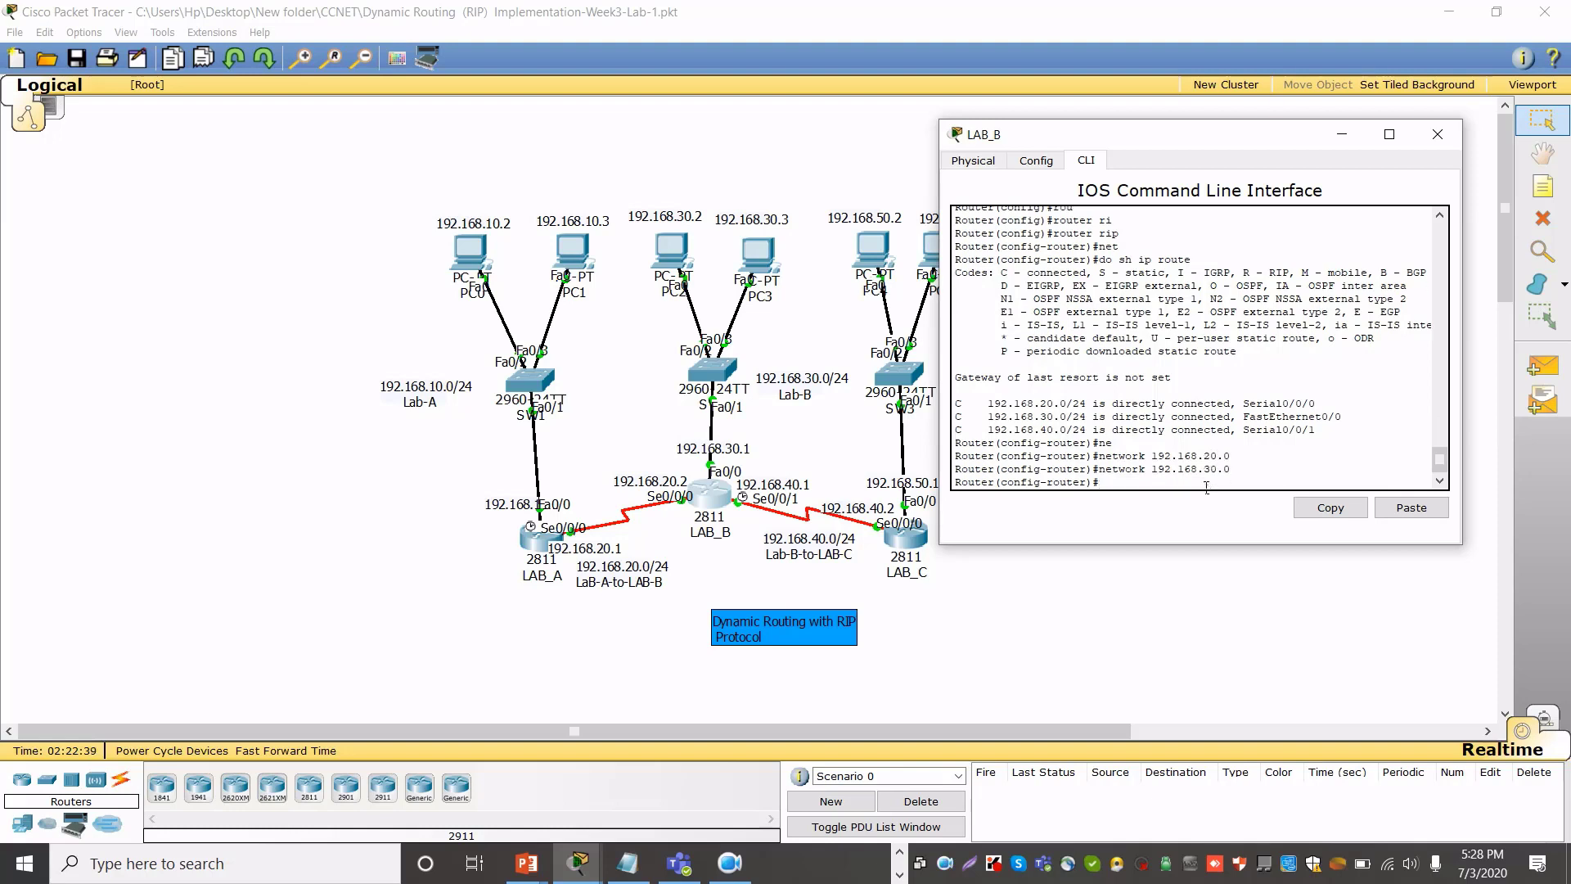
Advertise network 192.168.40.0 in RIP on LAB_B by reusing the previous network command
key("Up")
key("Left")
key("Left")
key("Left")
key("BackSpace")
type("4")
key("Return")
Save LAB_B's configuration with "do wr"
type("d")
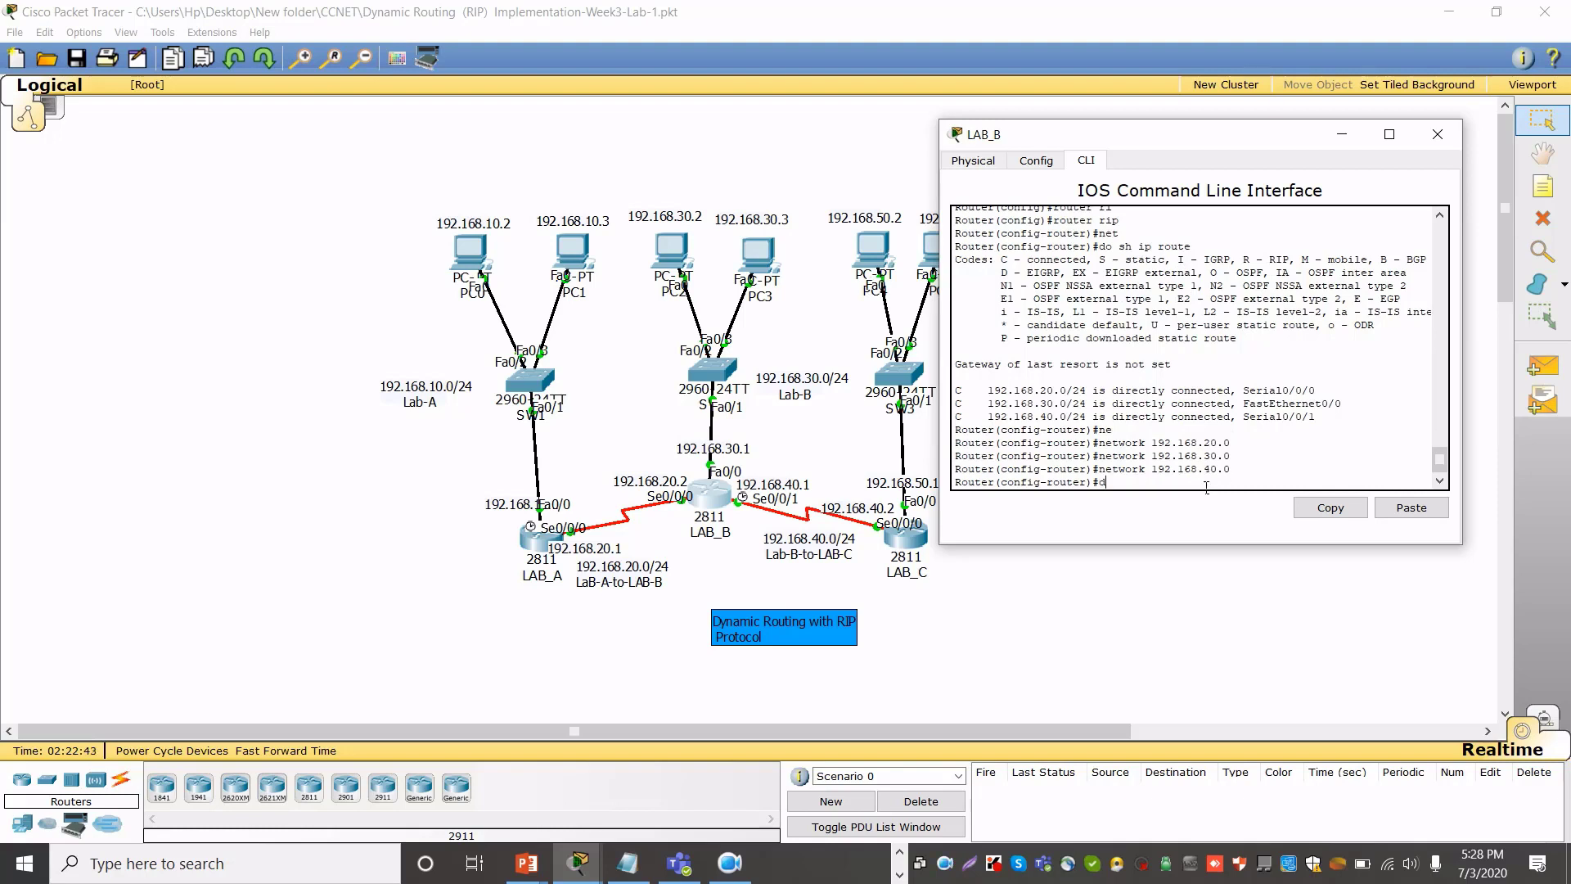
type("o sh")
key("BackSpace")
key("BackSpace")
key("BackSpace")
type("wr")
key("Return")
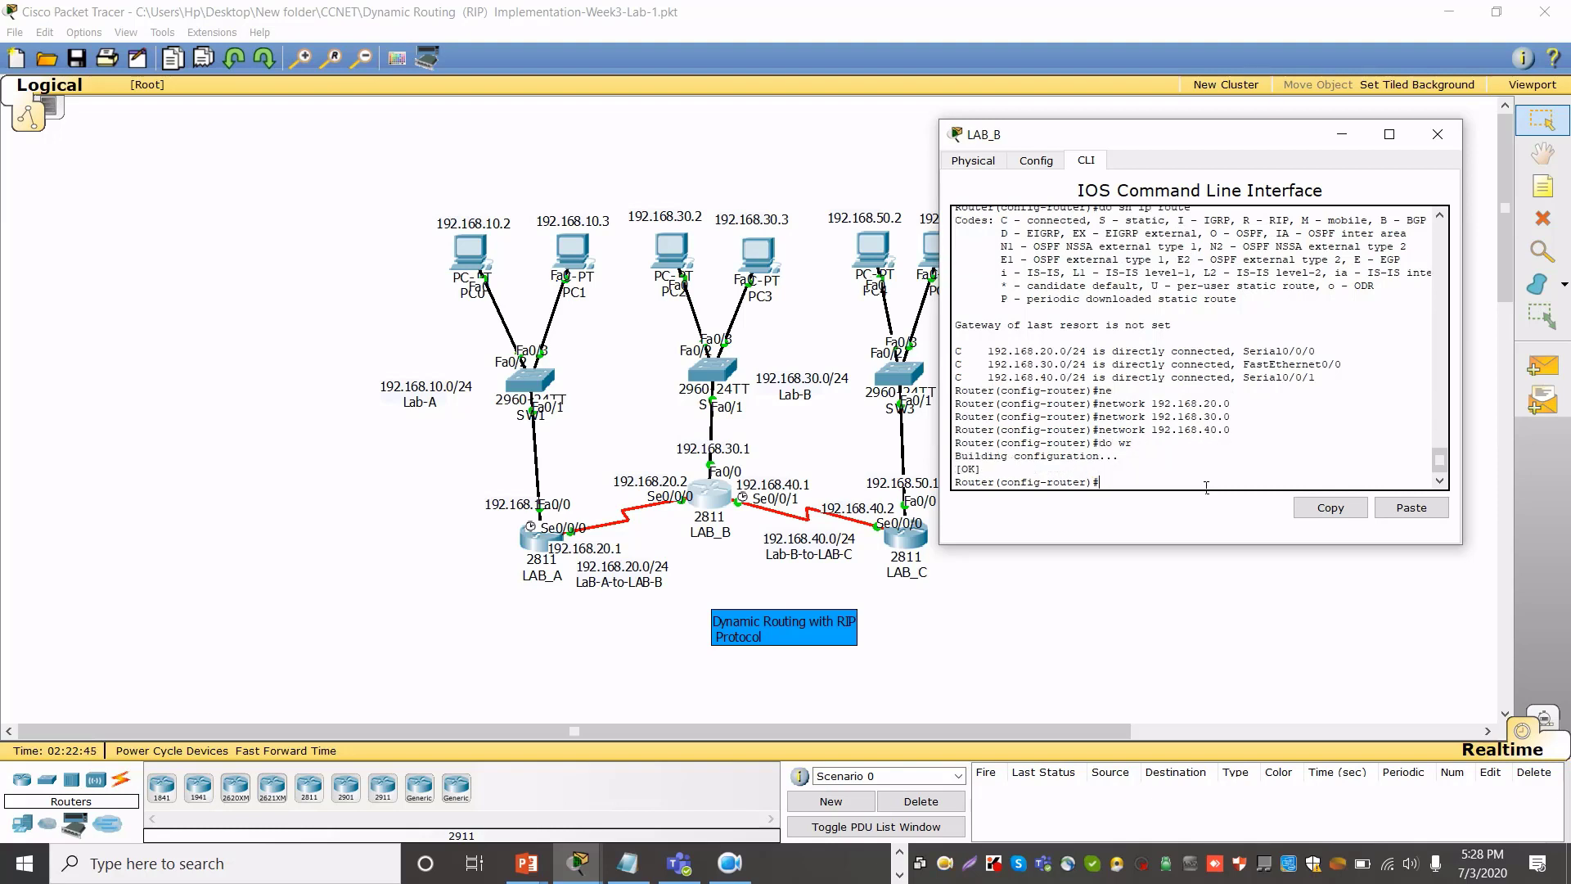
Display LAB_B's routing table again with "do sh ip route" and examine its RIP-learned route
key("Return")
type("do sh ip route")
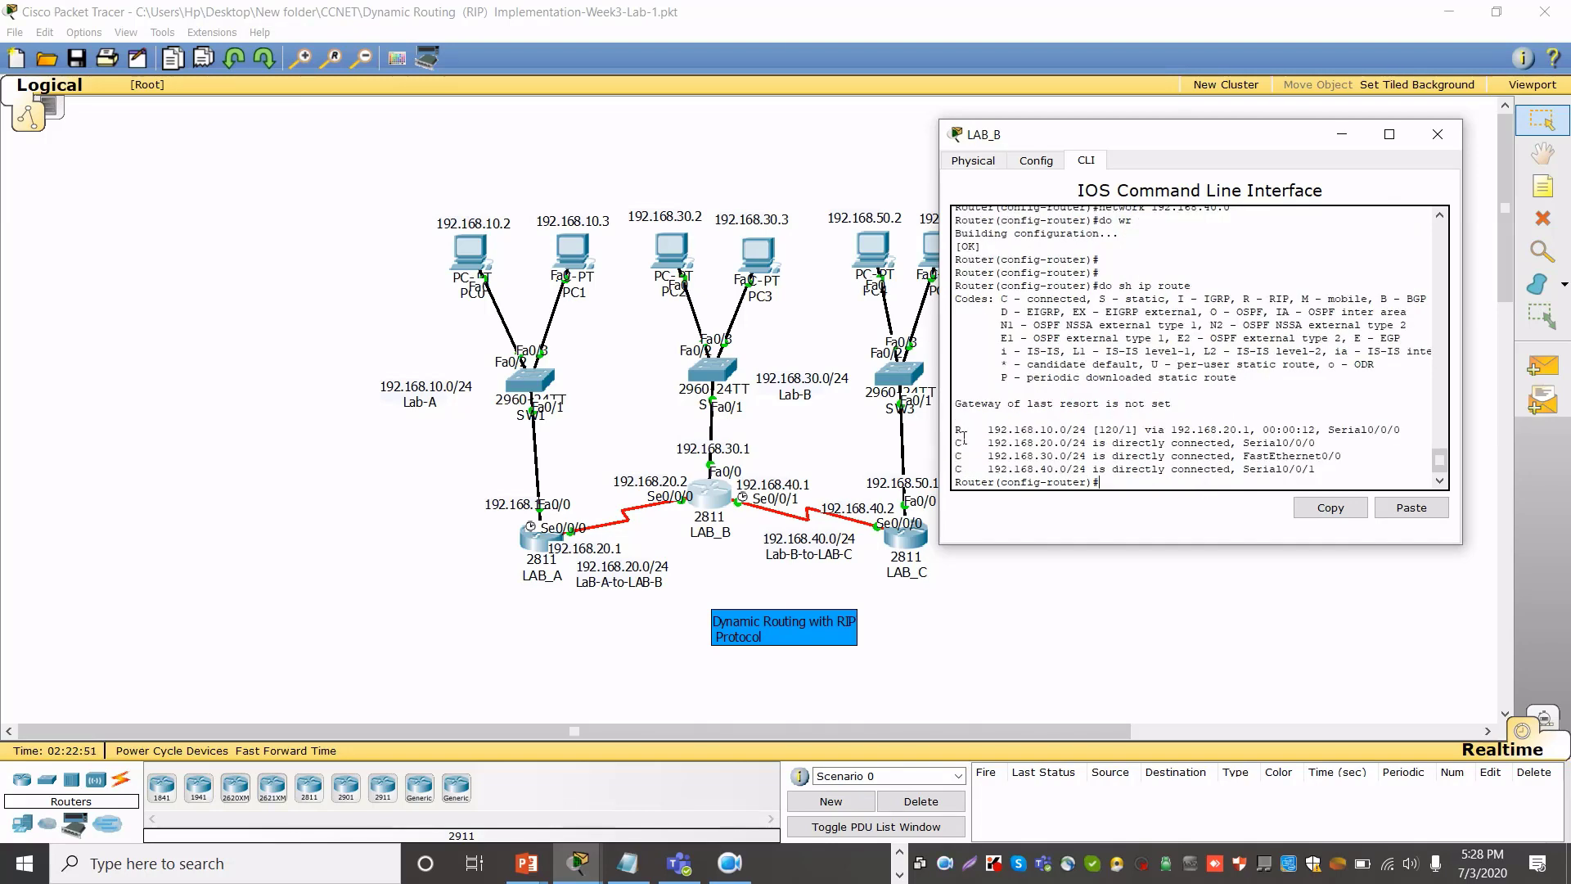
mouse_move(956, 431)
left_mouse_down()
mouse_move(1080, 436)
mouse_move(976, 434)
left_mouse_up()
left_click_drag(992, 435, 1107, 441)
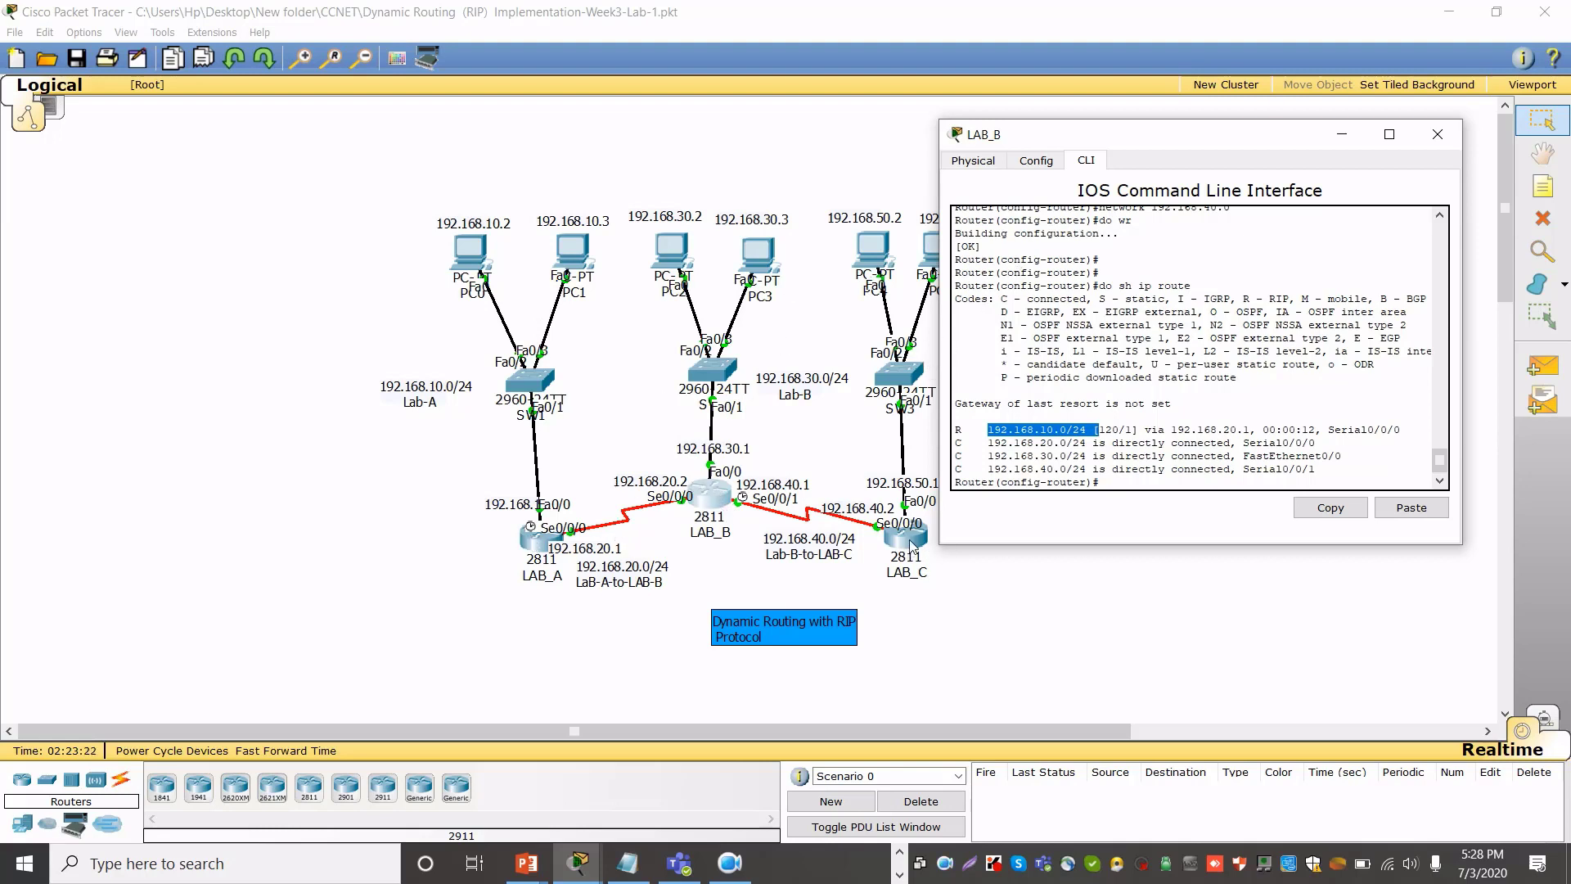
Redisplay LAB_A's routing table with "do sh ip route" and examine the routes learned through RIP
left_click(528, 551)
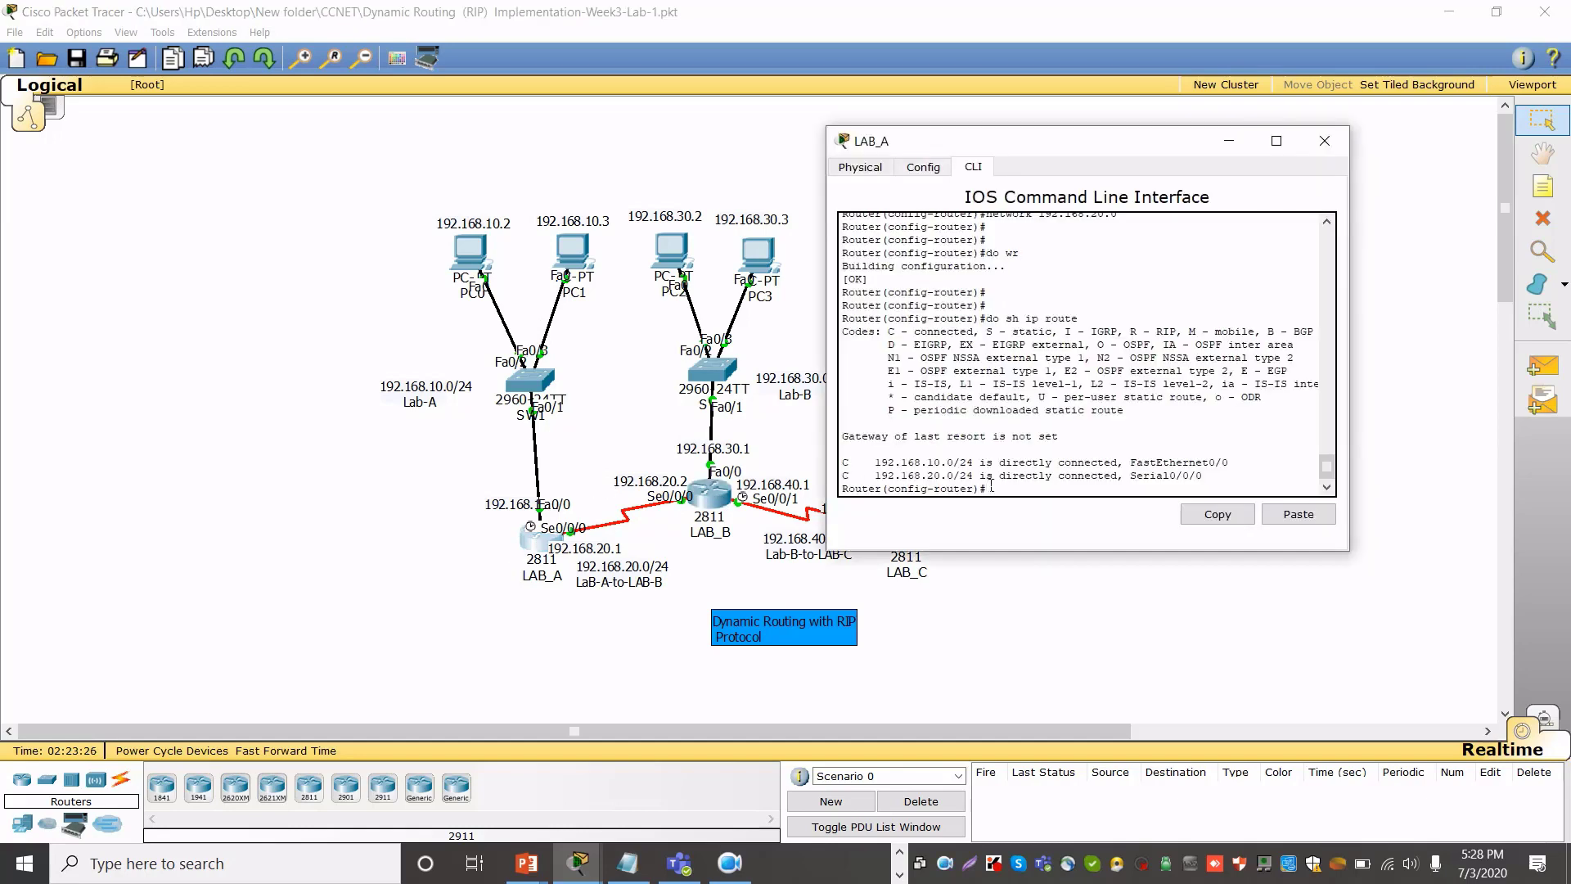
key("Up")
key("Return")
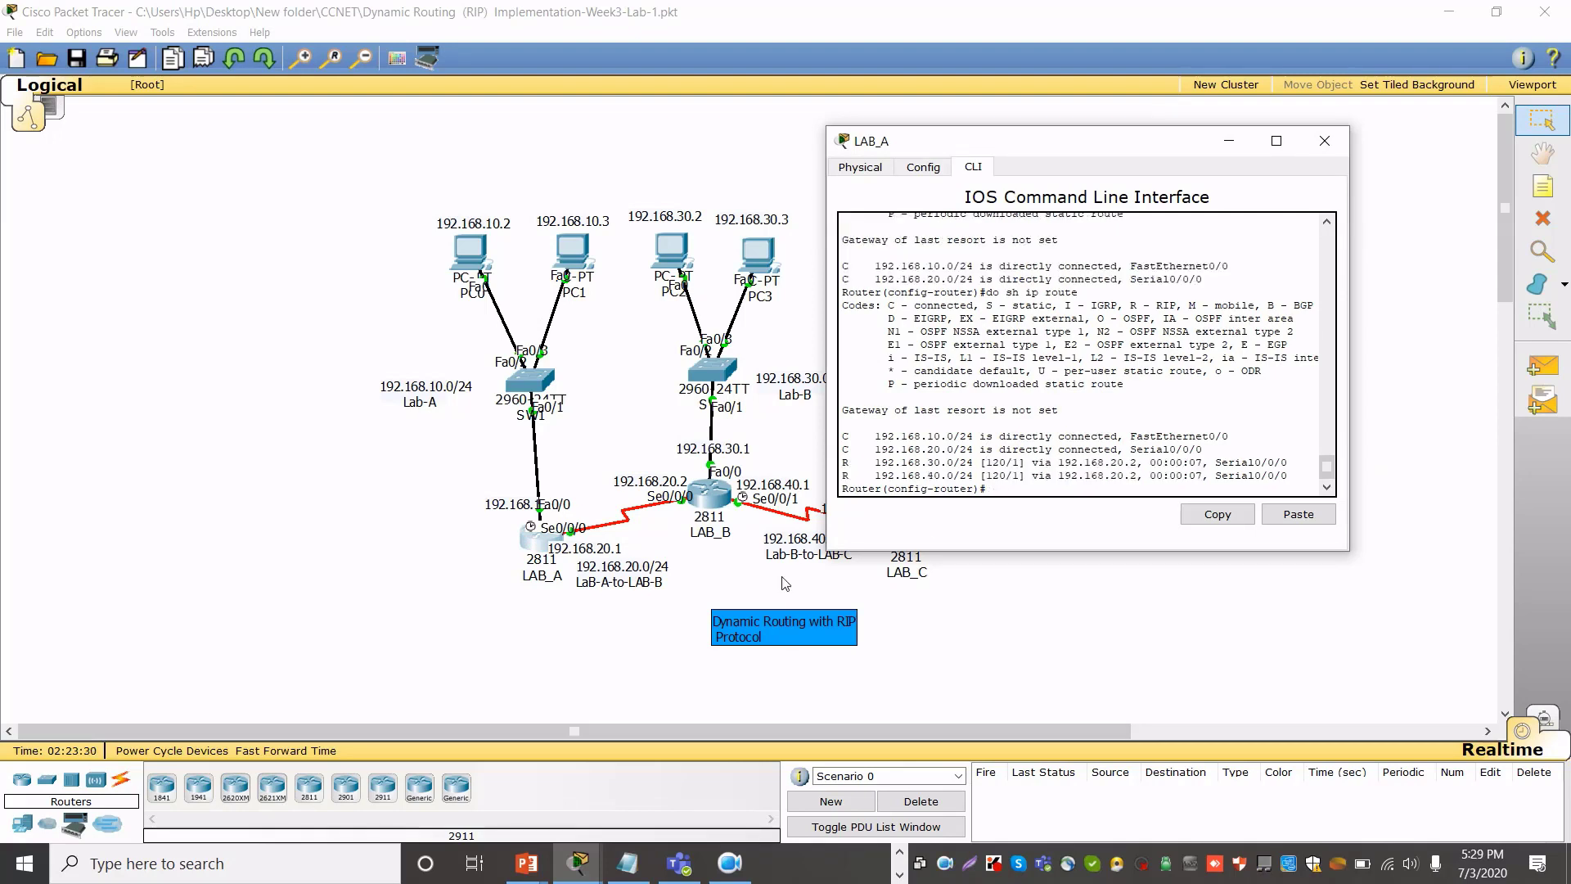
triple_click(848, 465)
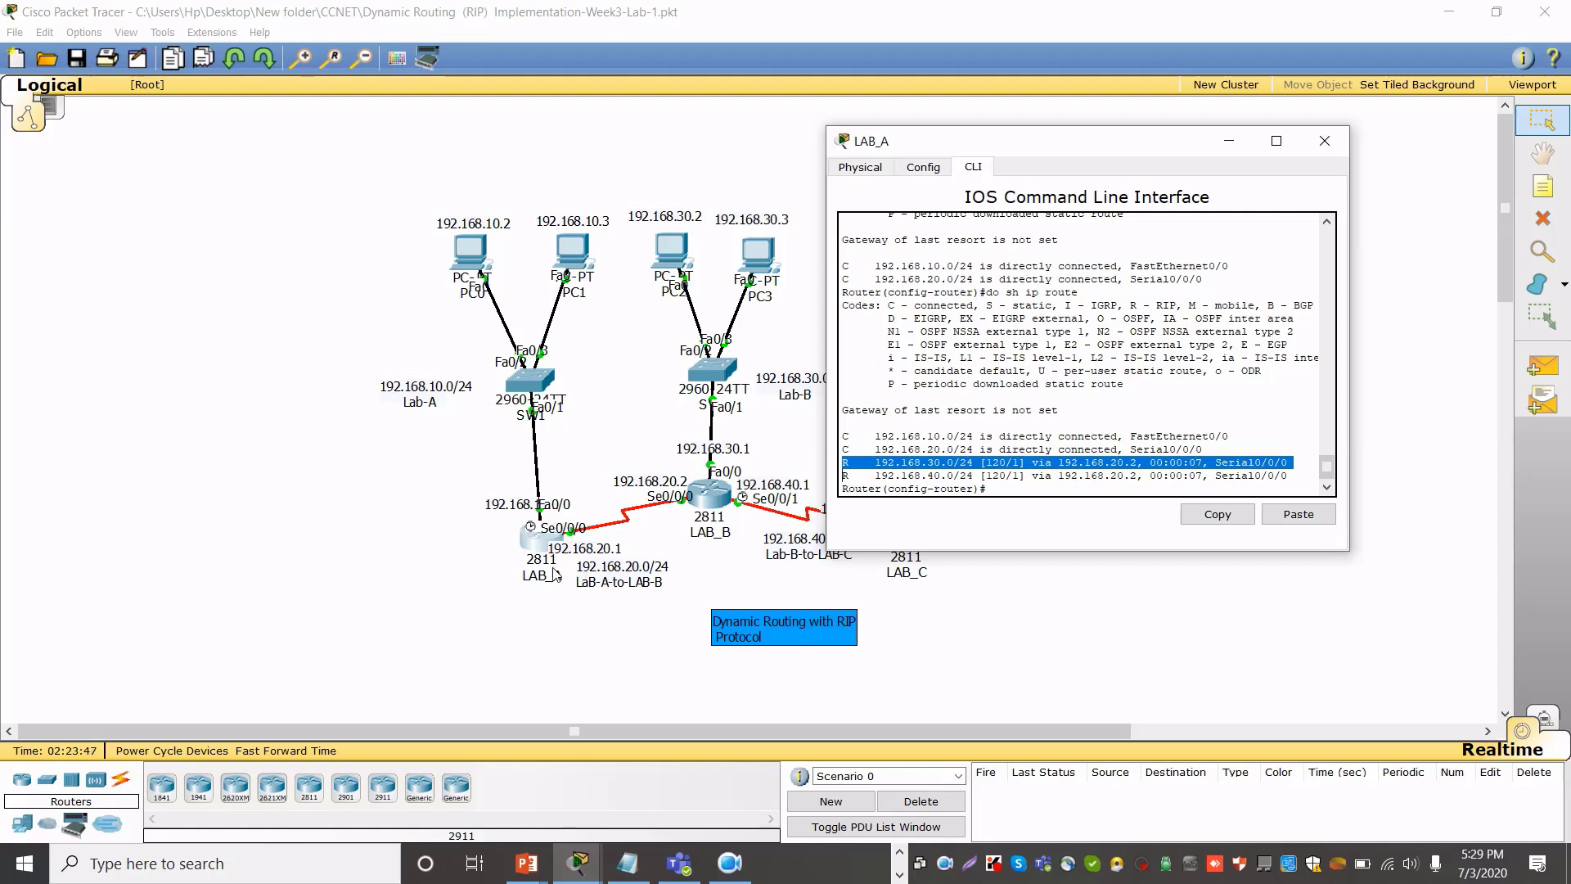
left_click(934, 476)
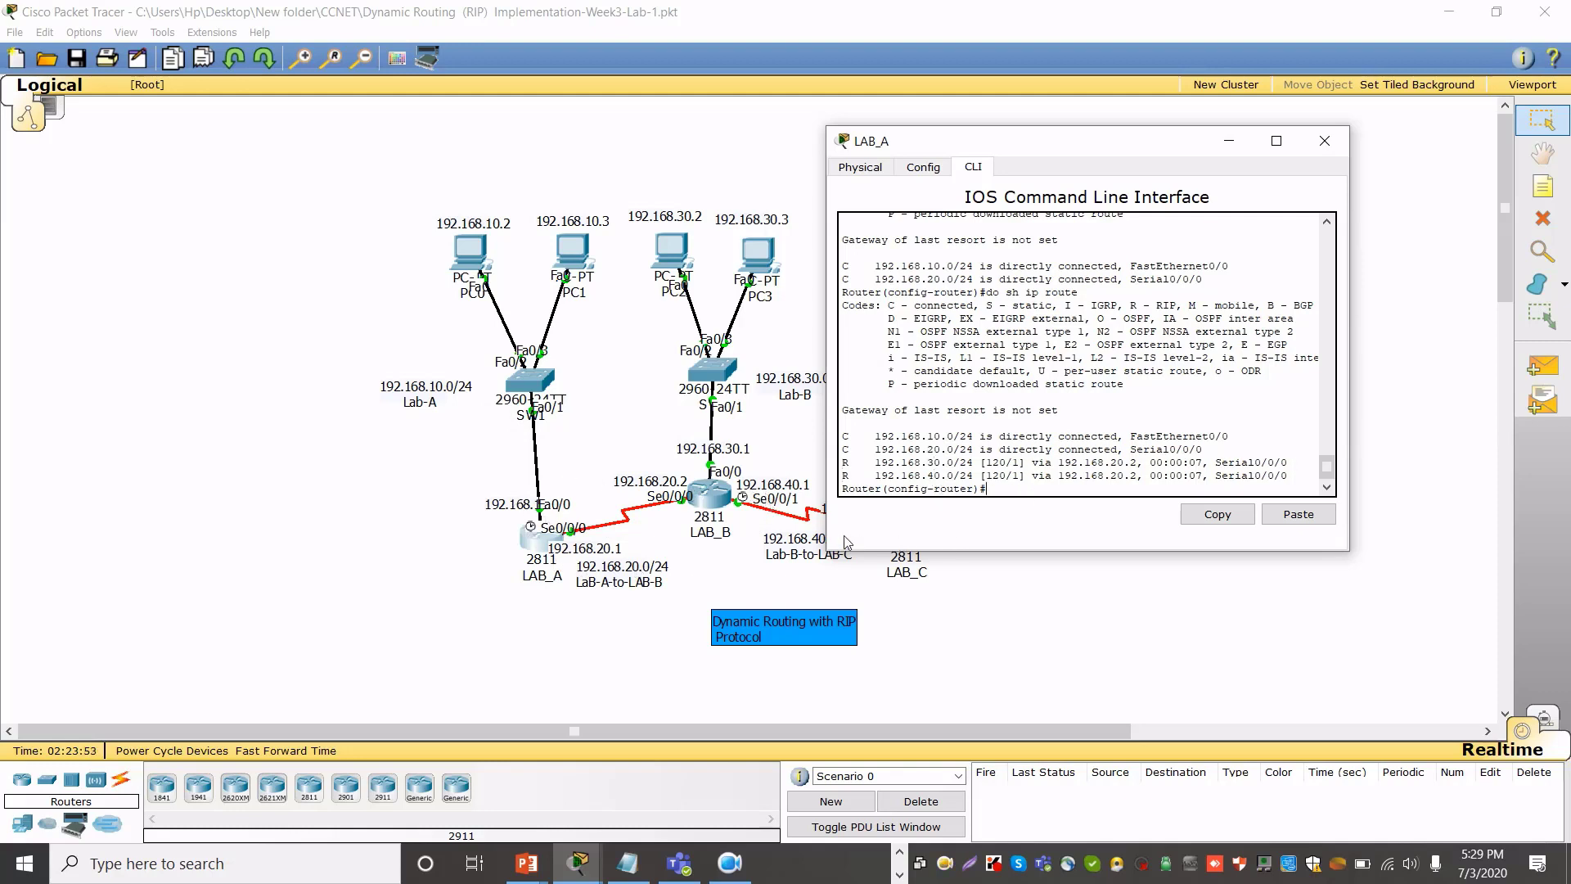
left_click(751, 546)
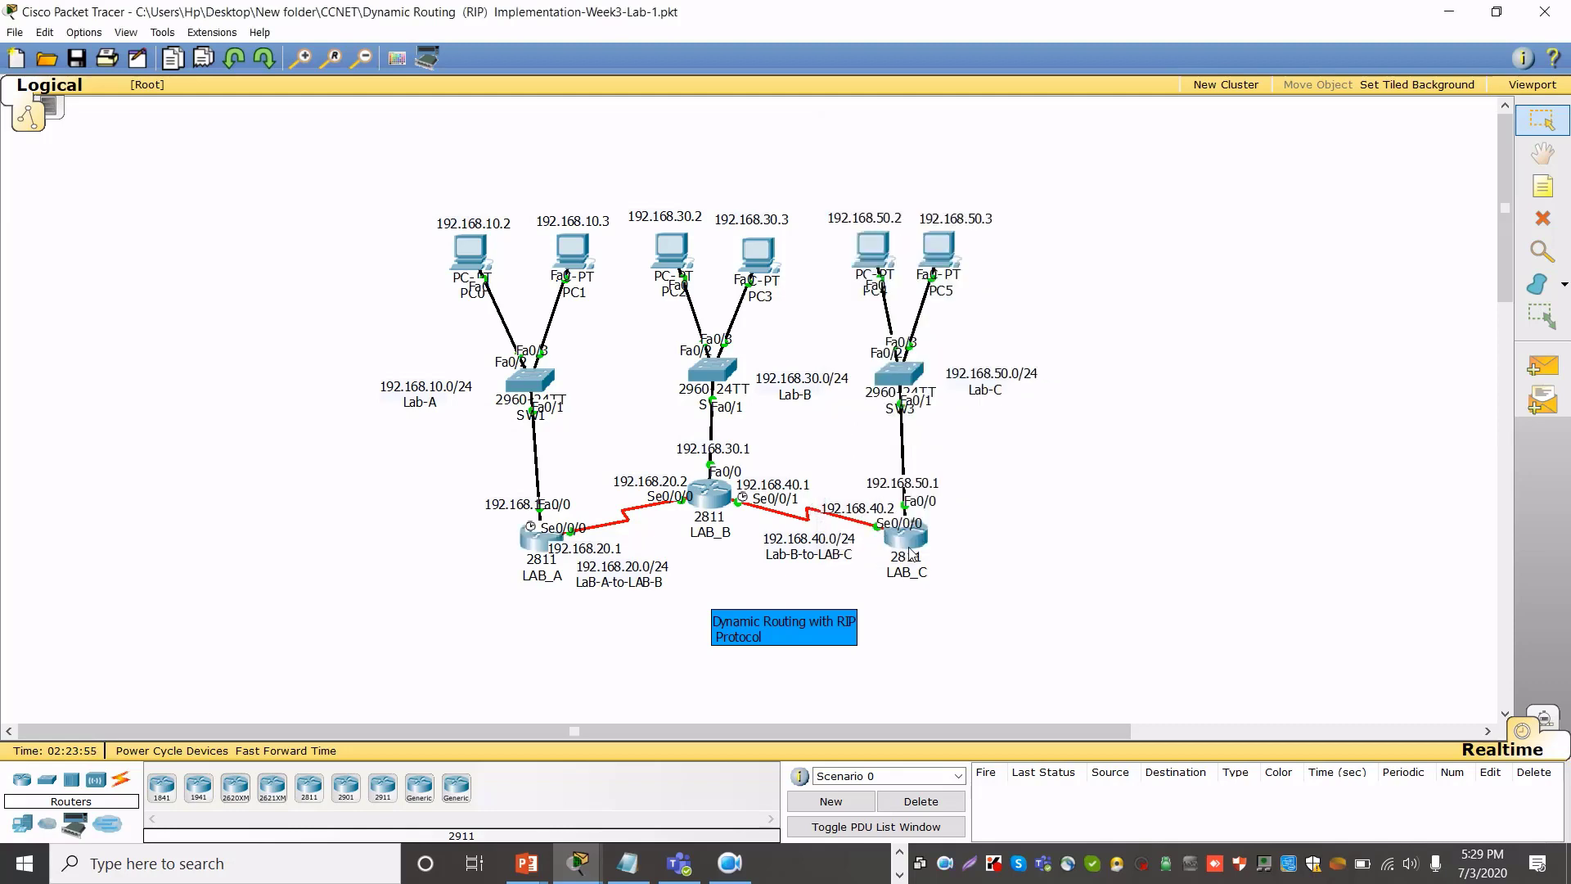
Display LAB_C's routing table with "do sh ip route" to identify its directly connected networks
left_click(900, 547)
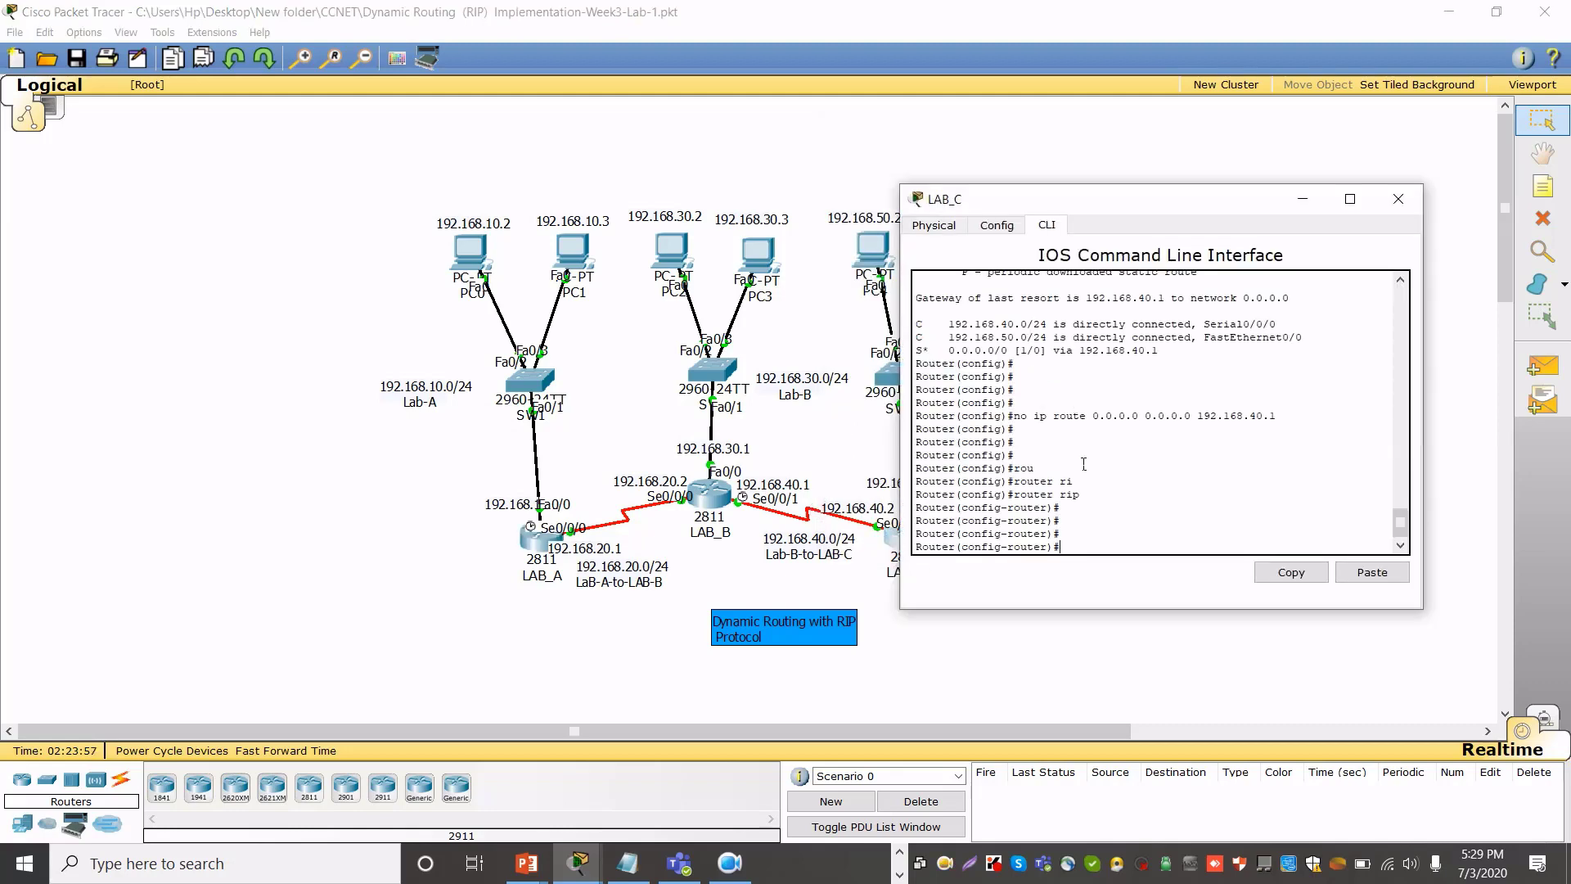
type("do sh ip route")
key("Return")
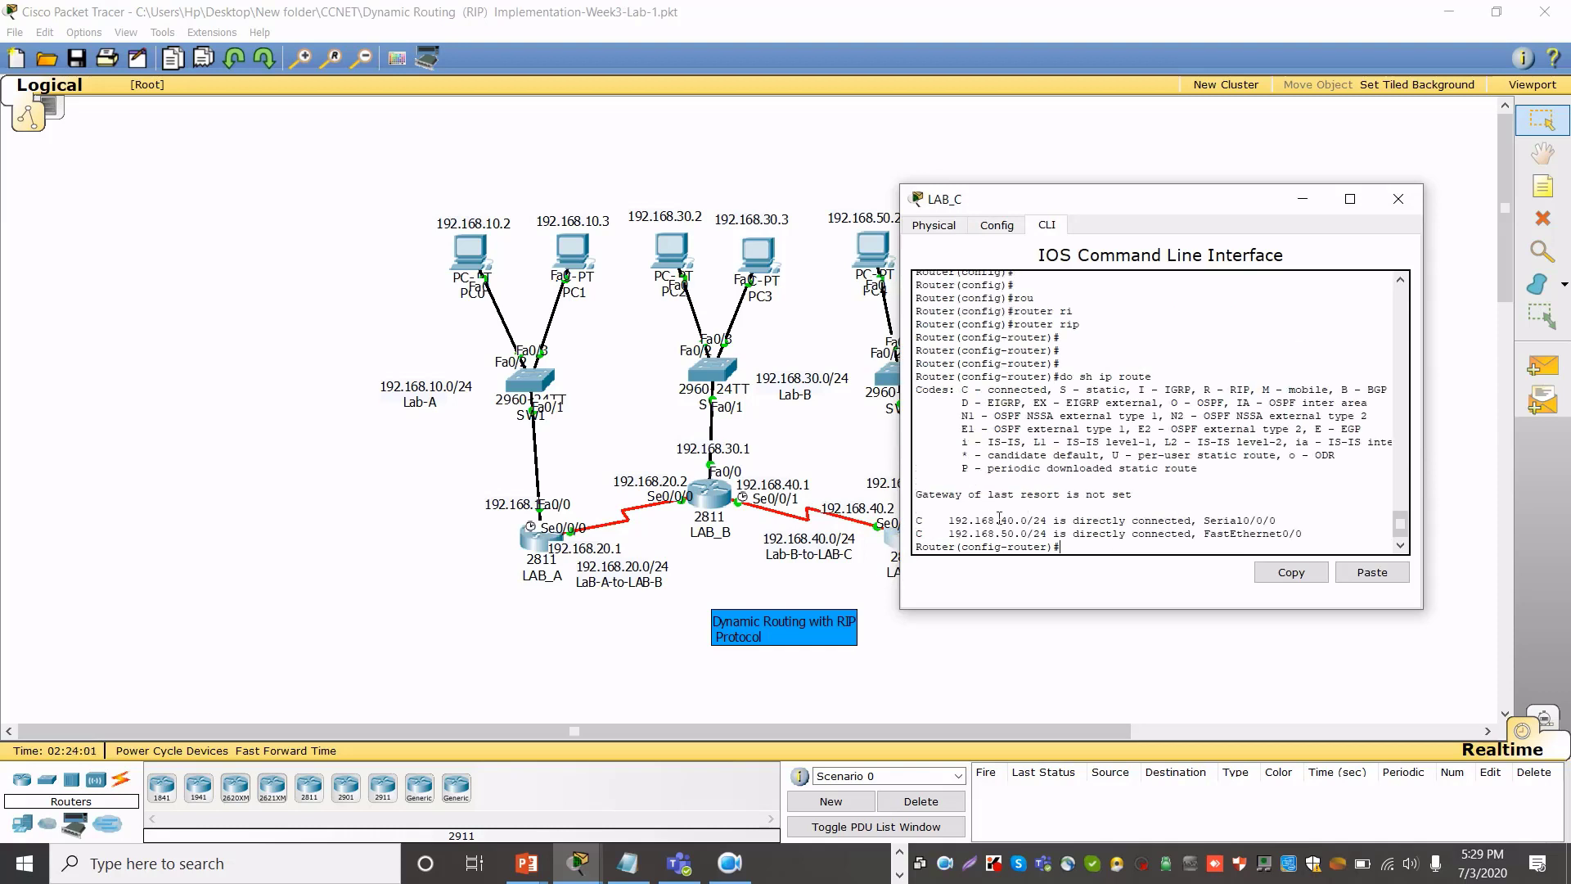
Advertise networks 192.168.40.0 and 192.168.50.0 in RIP on LAB_C with the "network" command
type("ne")
key("Tab")
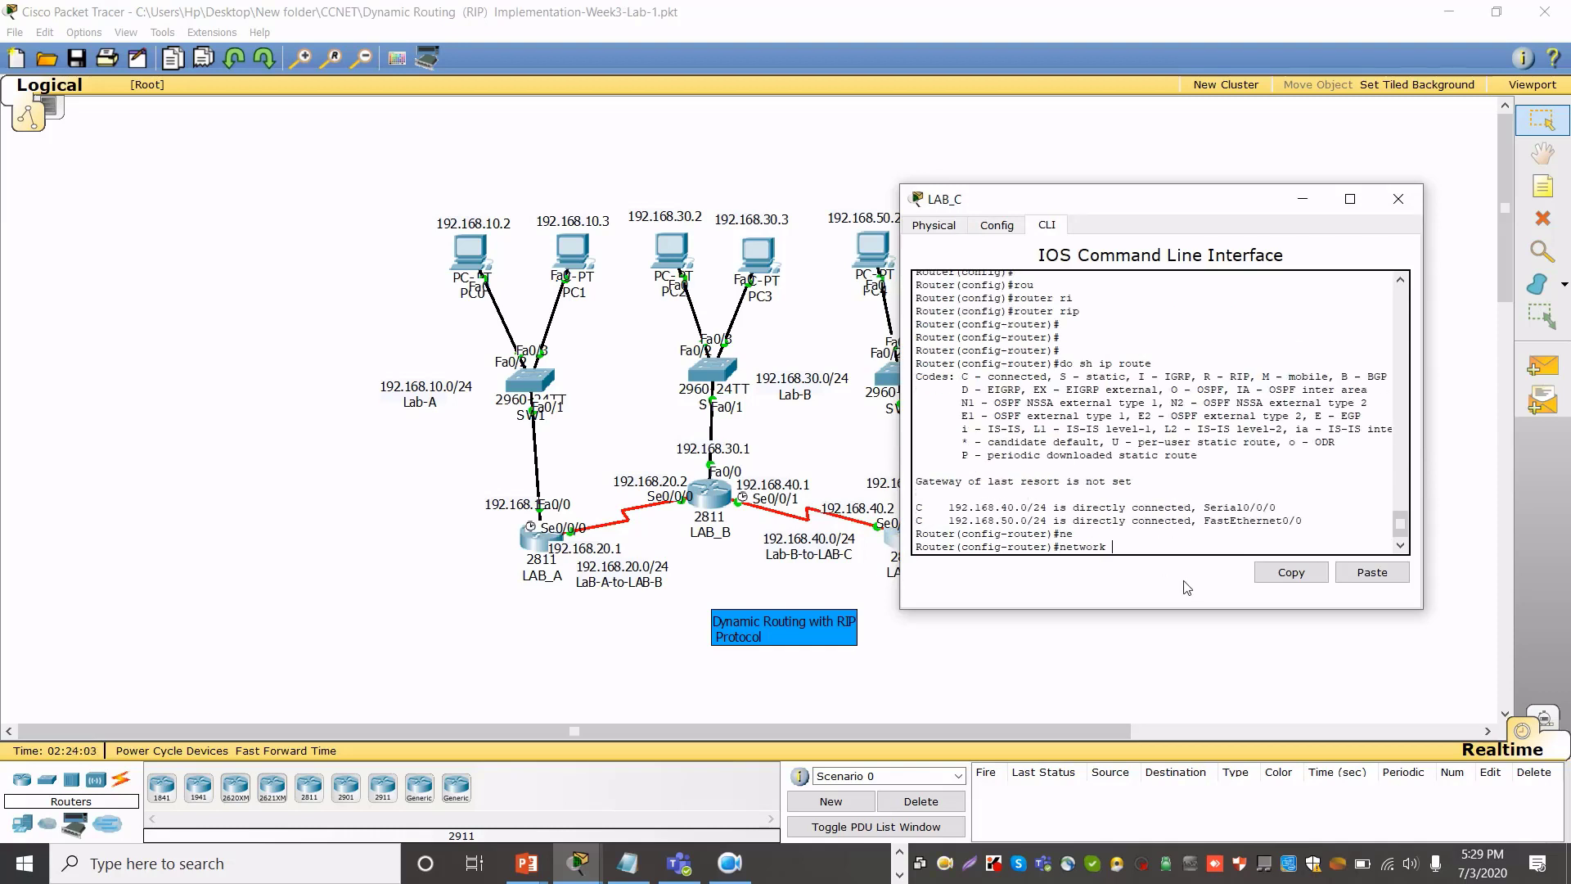
type("192.168.40.0")
key("Return")
key("Up")
key("Left")
key("Left")
key("Left")
key("BackSpace")
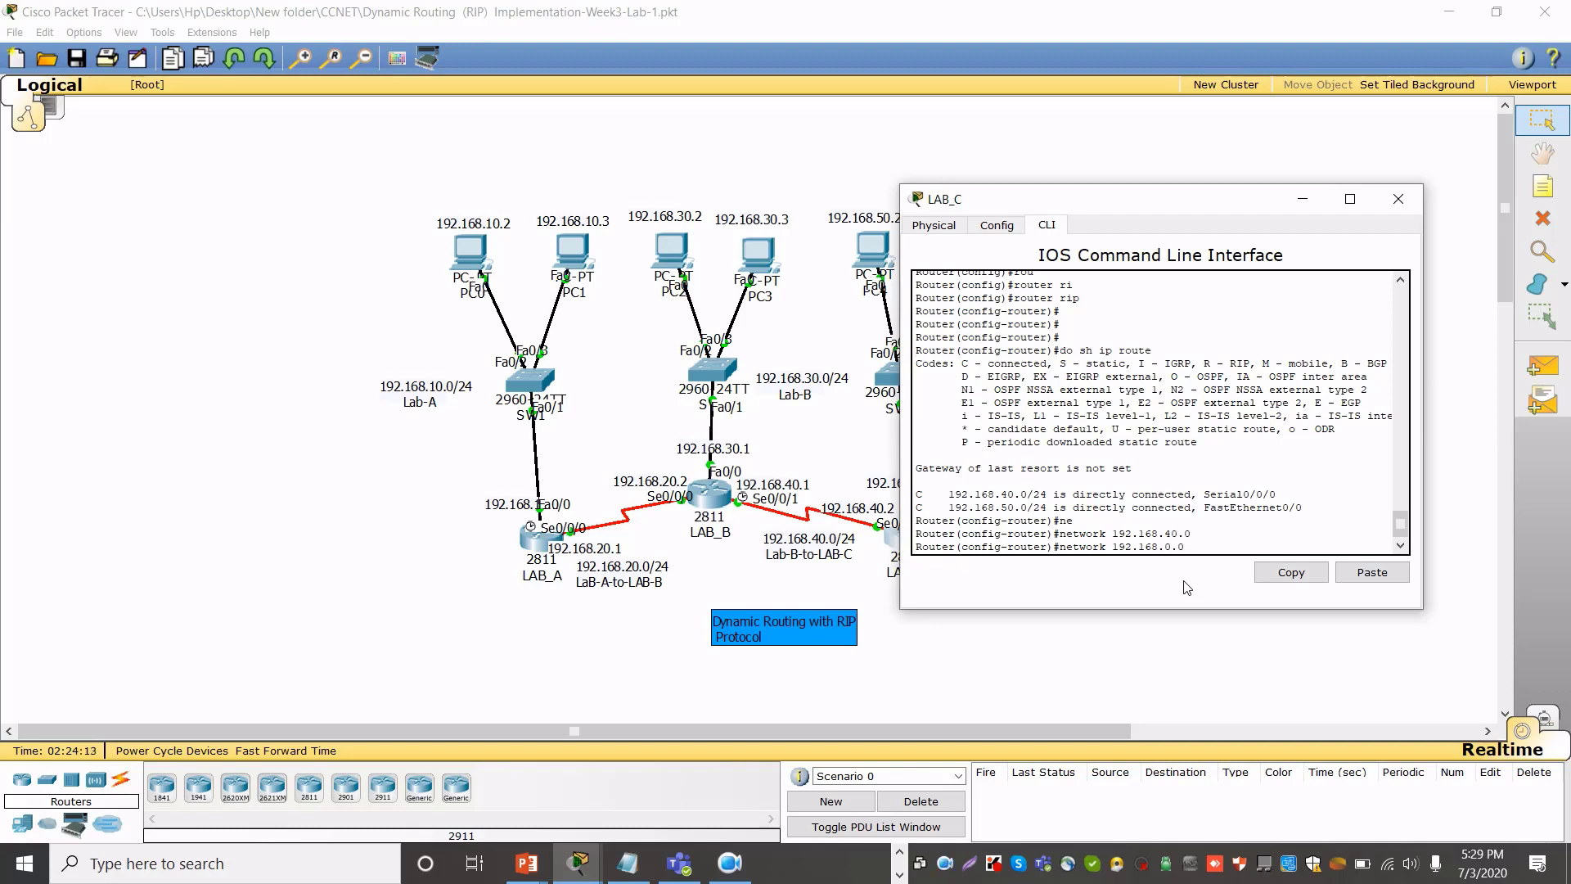
type("5")
key("Return")
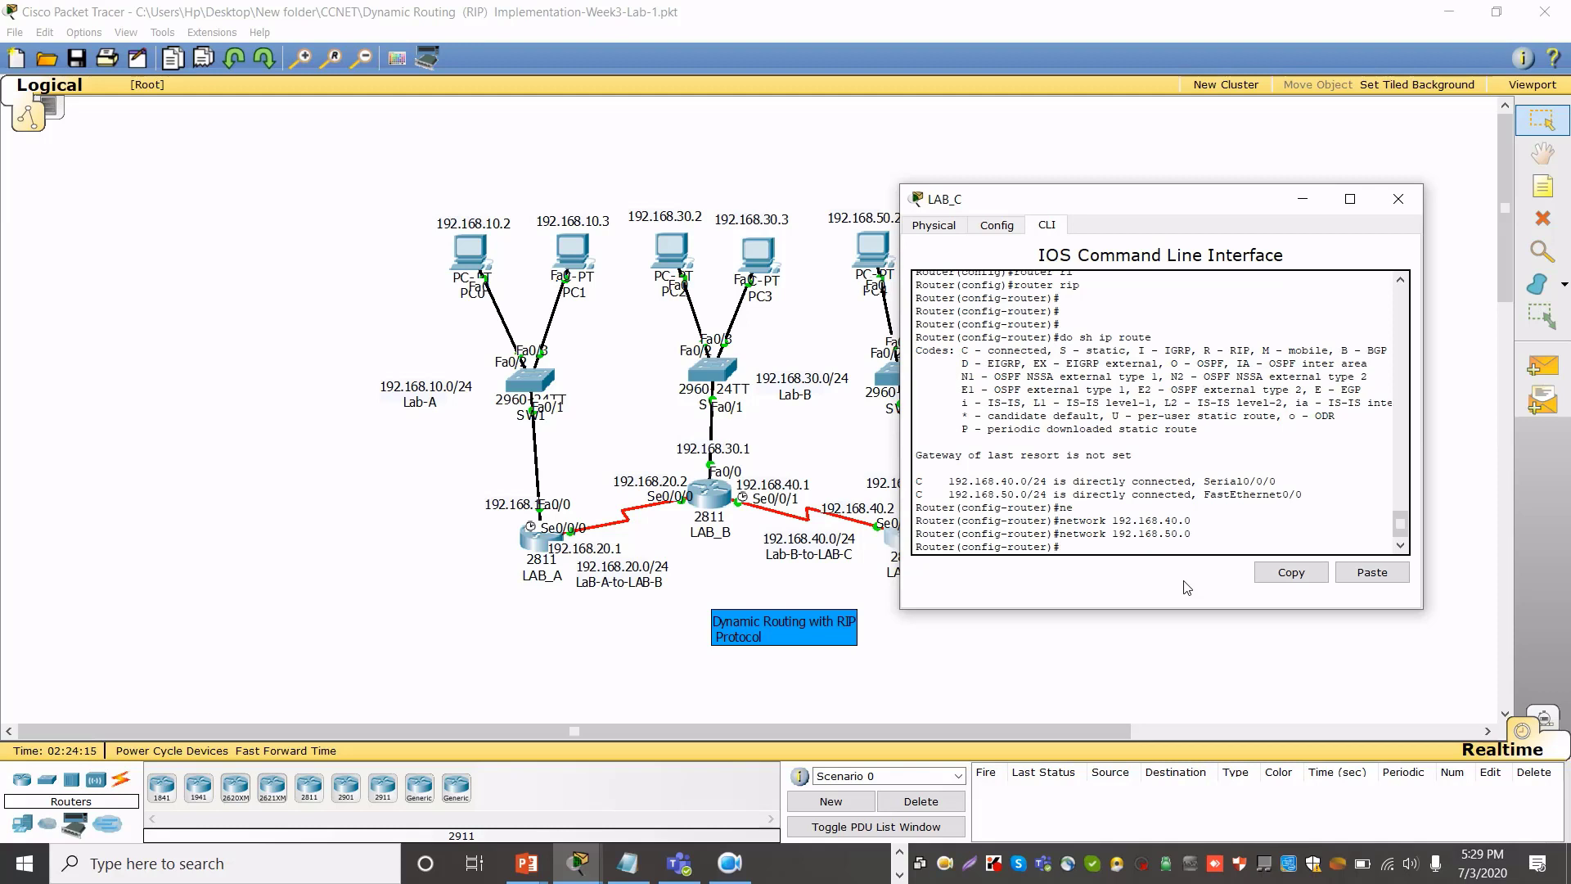
Save LAB_C's configuration with "do wr"
type("do wr")
key("Return")
key("Return")
key("Return")
Display LAB_C's routing table again with "do sh ip route" and examine its RIP-learned routes
type("do ")
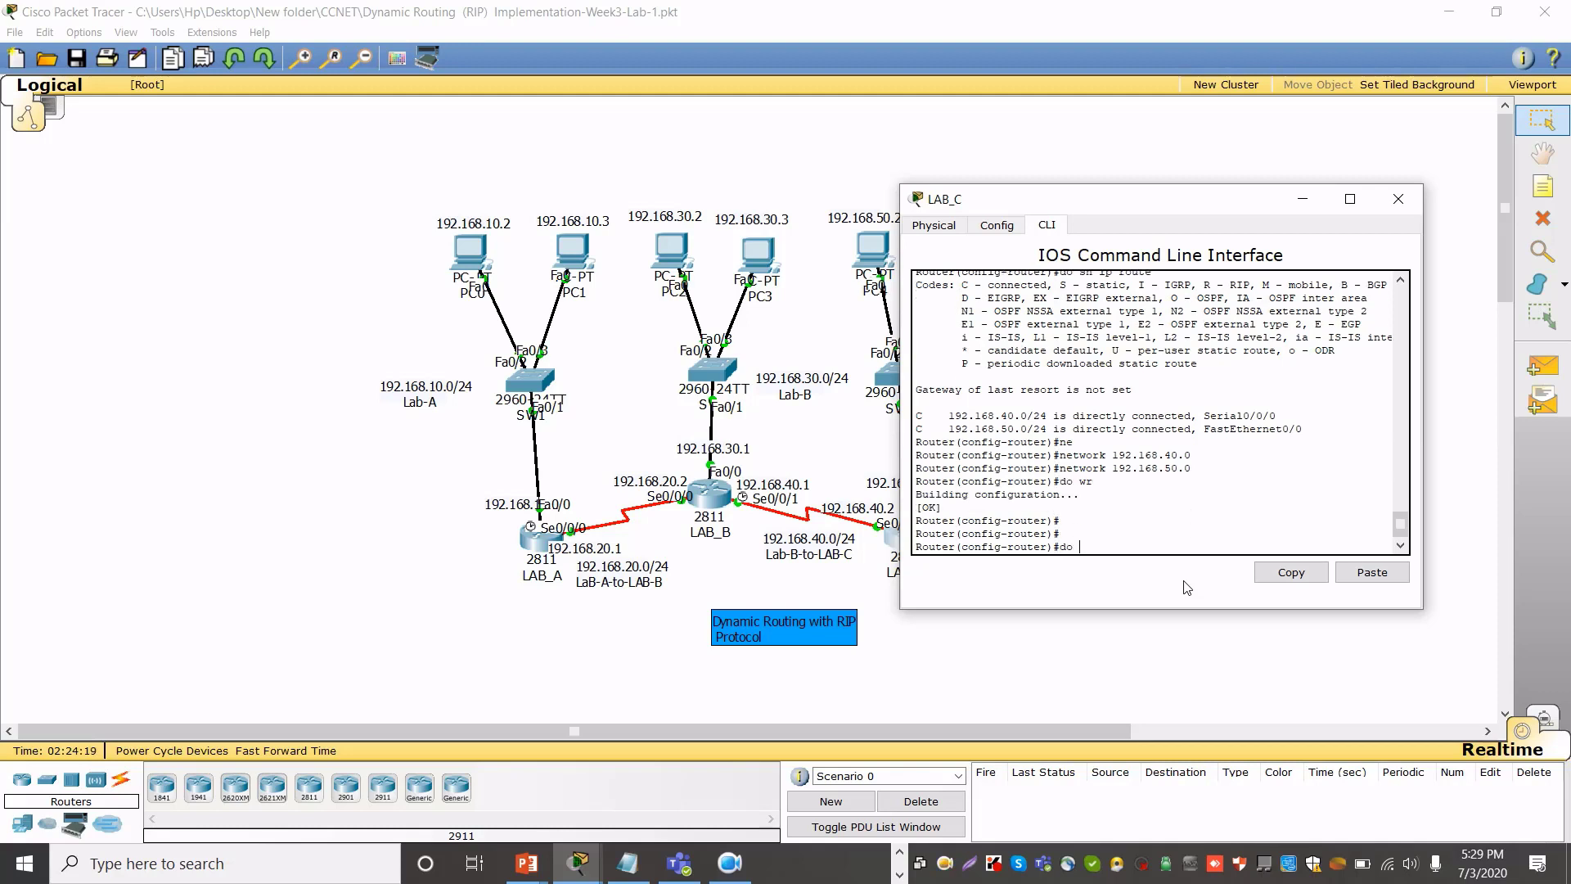
type("sh ip route")
key("Return")
key("Return")
key("Return")
key("Return")
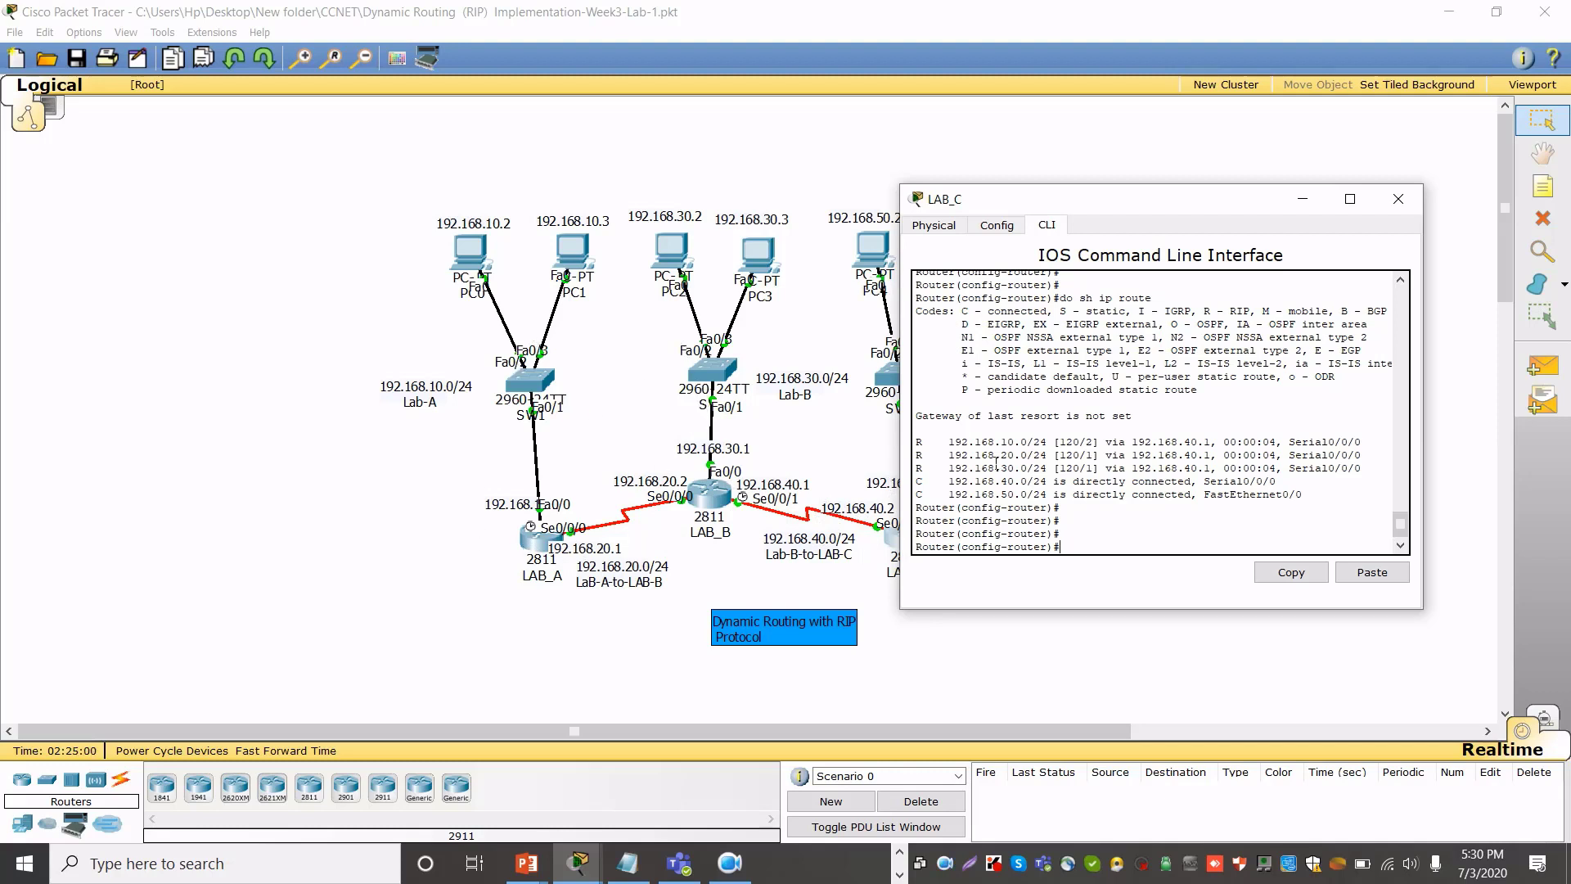
left_click_drag(923, 449, 1347, 490)
left_click(1347, 490)
left_click_drag(1349, 476, 896, 456)
left_click(892, 455)
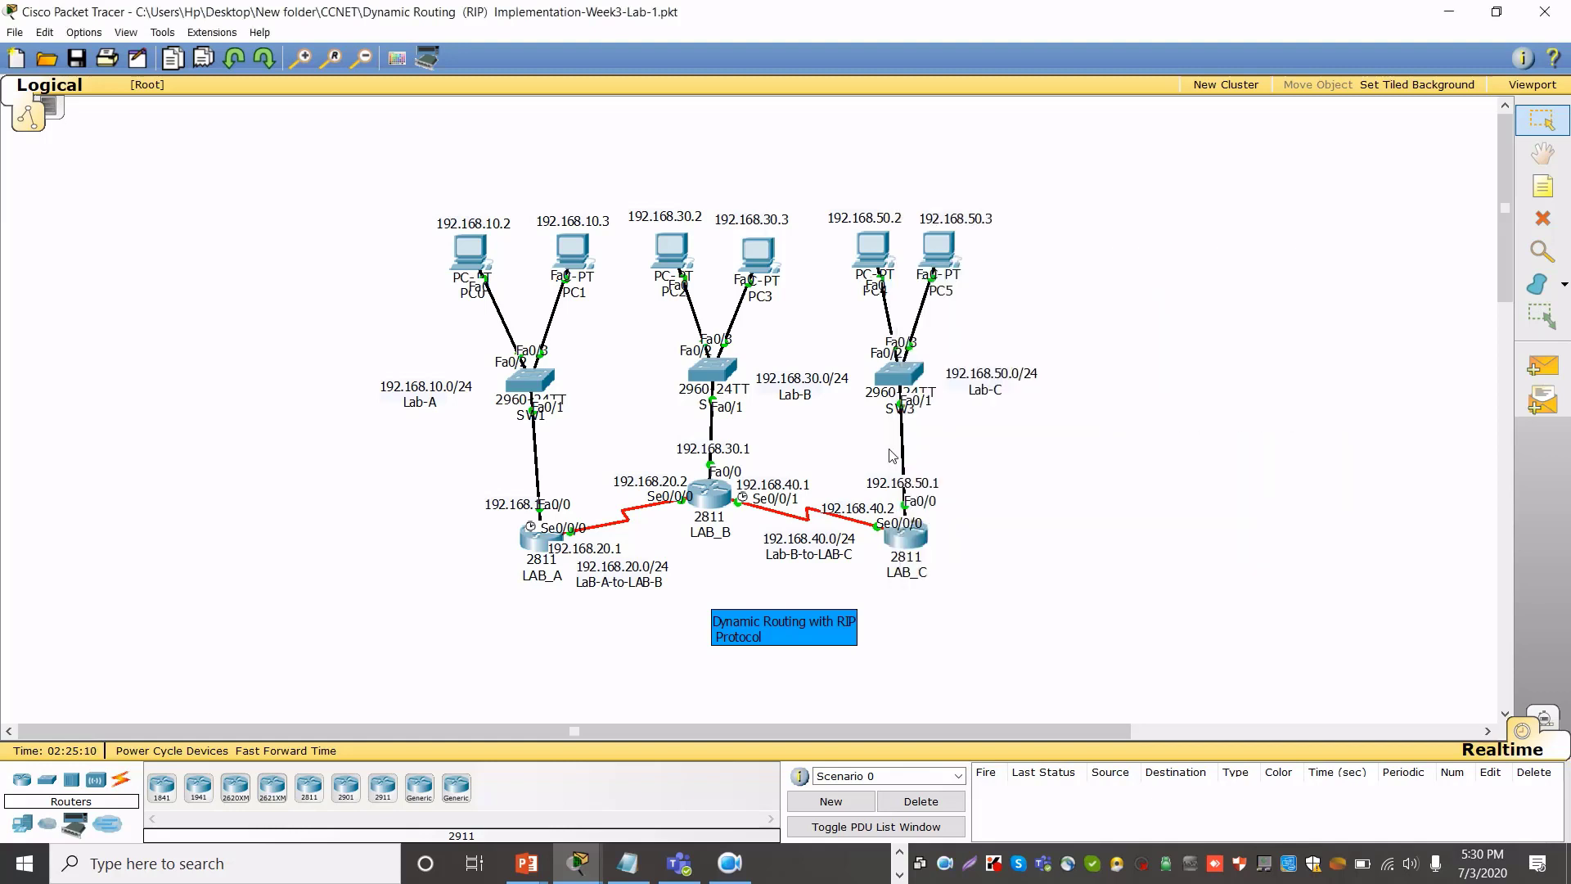
Review the networks in LAB_A's last routing table output and mark the Lab-A devices on the topology
left_click(528, 547)
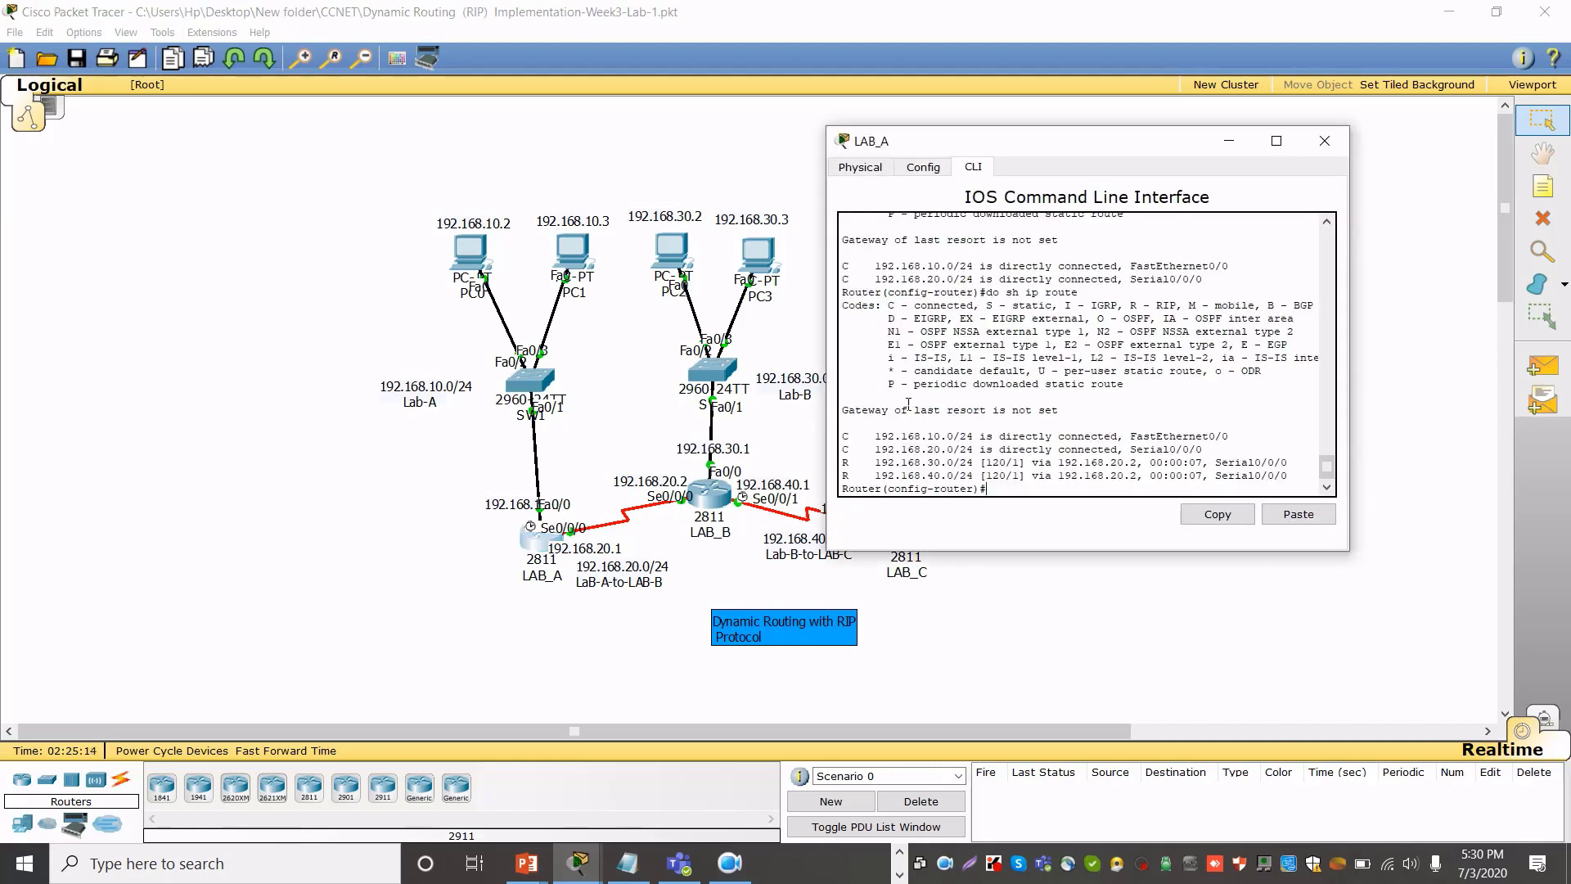
left_click_drag(875, 436, 955, 466)
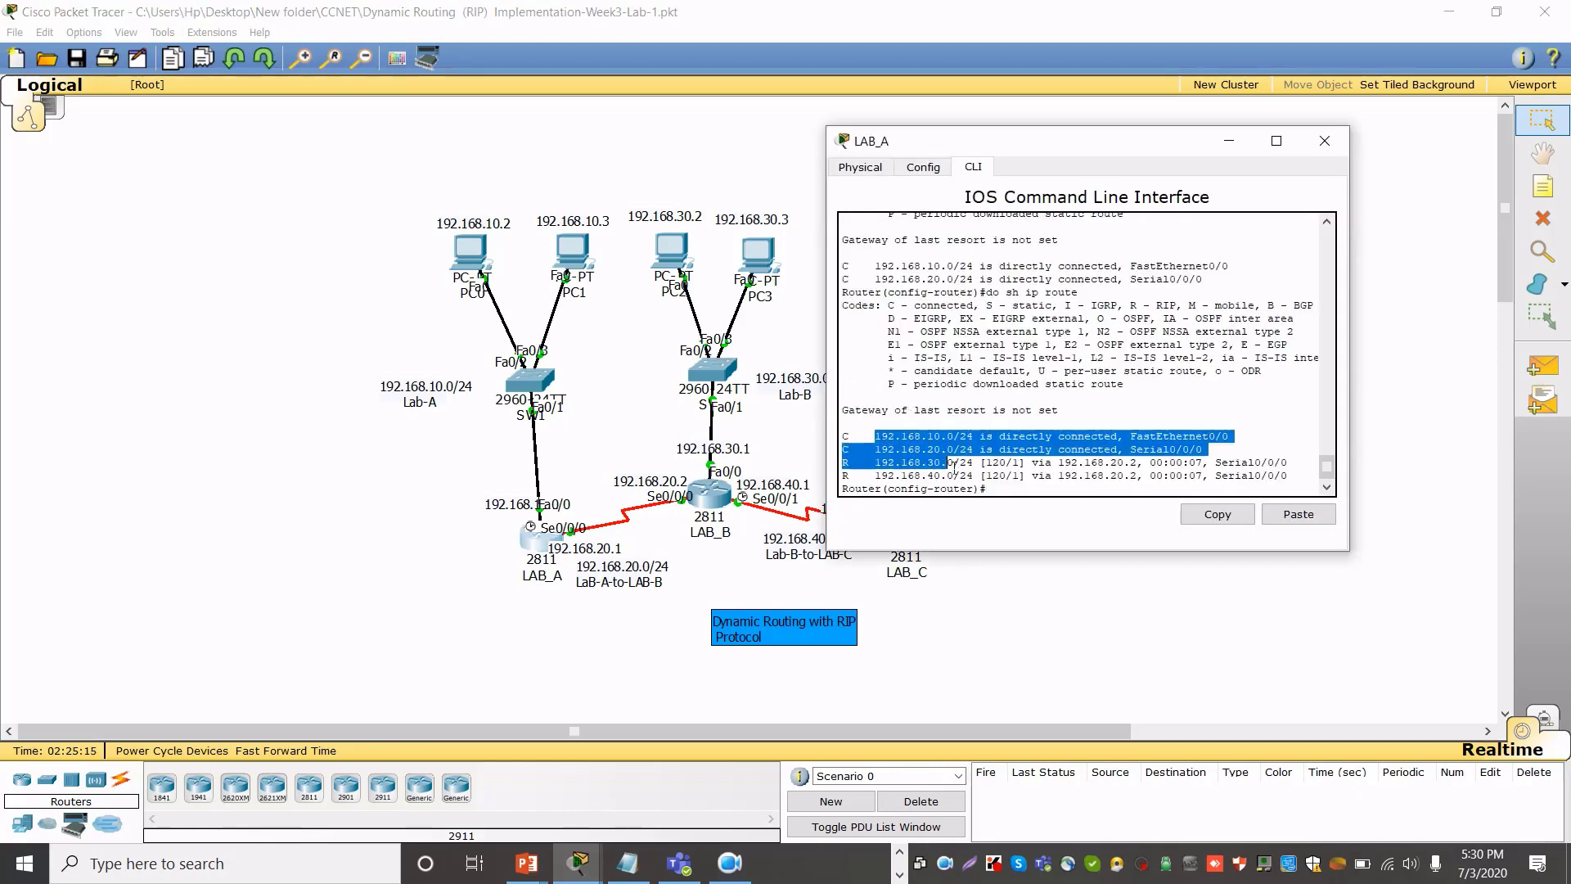
left_click(663, 434)
left_click_drag(426, 179, 624, 503)
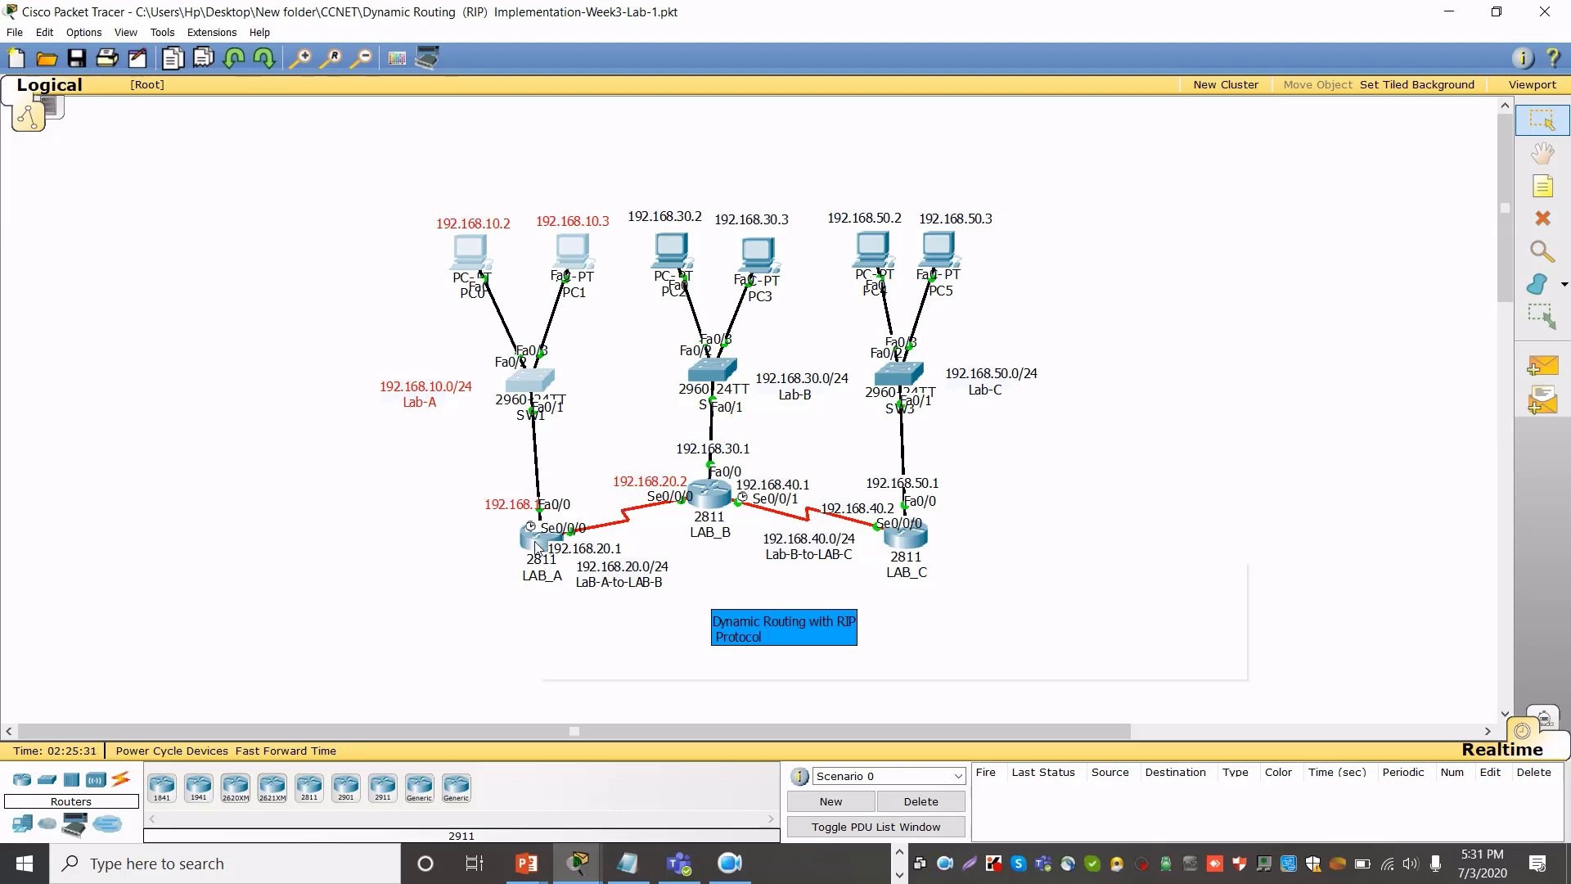
Test connectivity between Lab-C and Lab-B by sending a simple PDU from PC5 to PC3
mouse_move(537, 548)
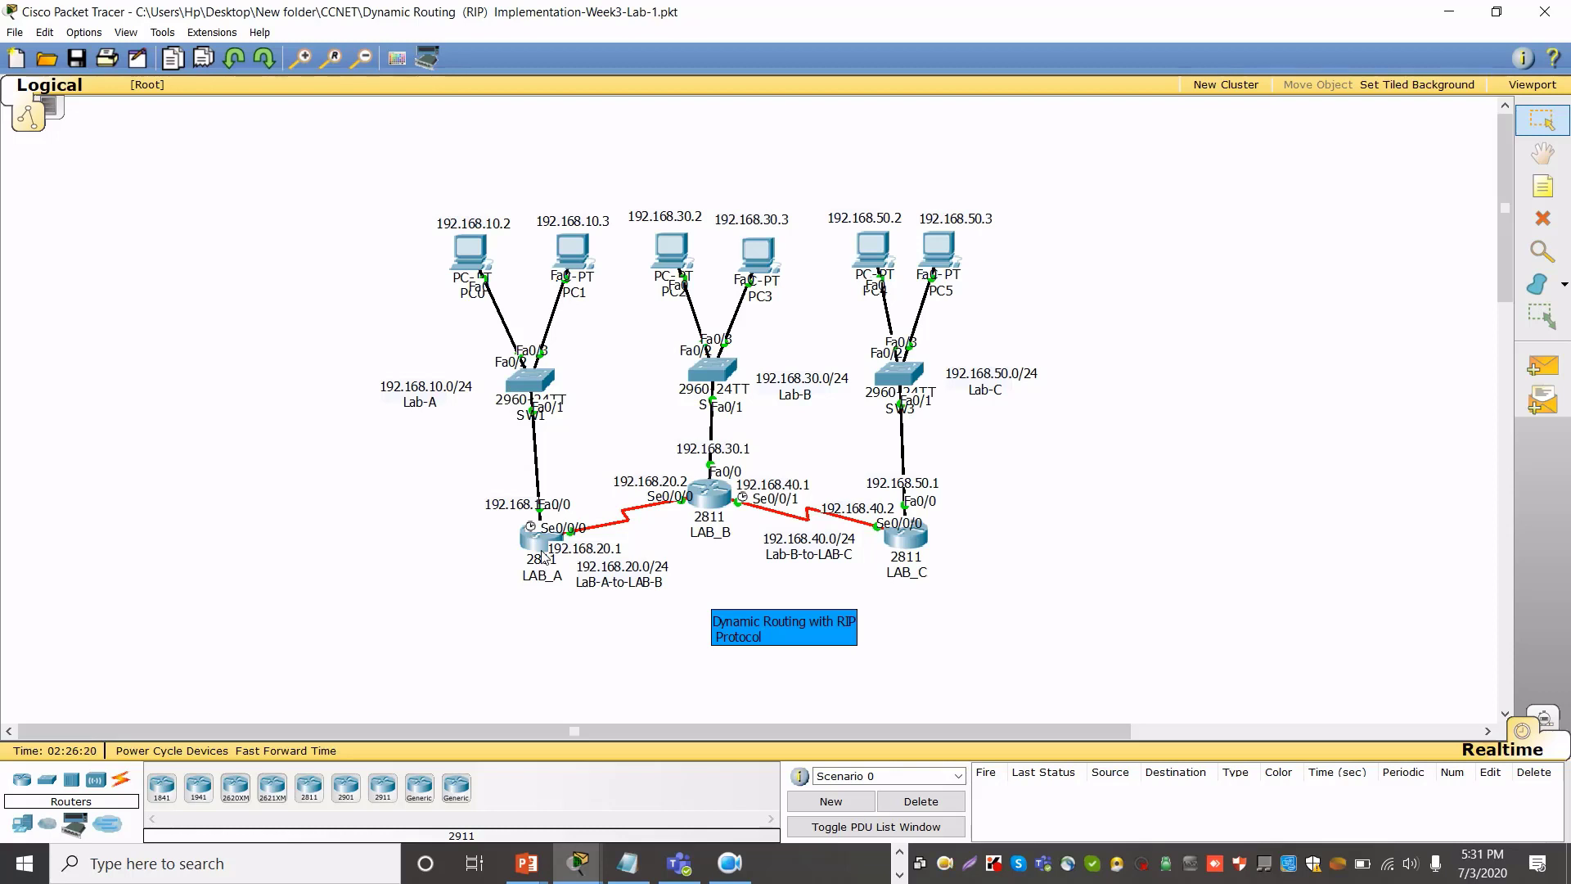
mouse_move(542, 557)
mouse_move(519, 586)
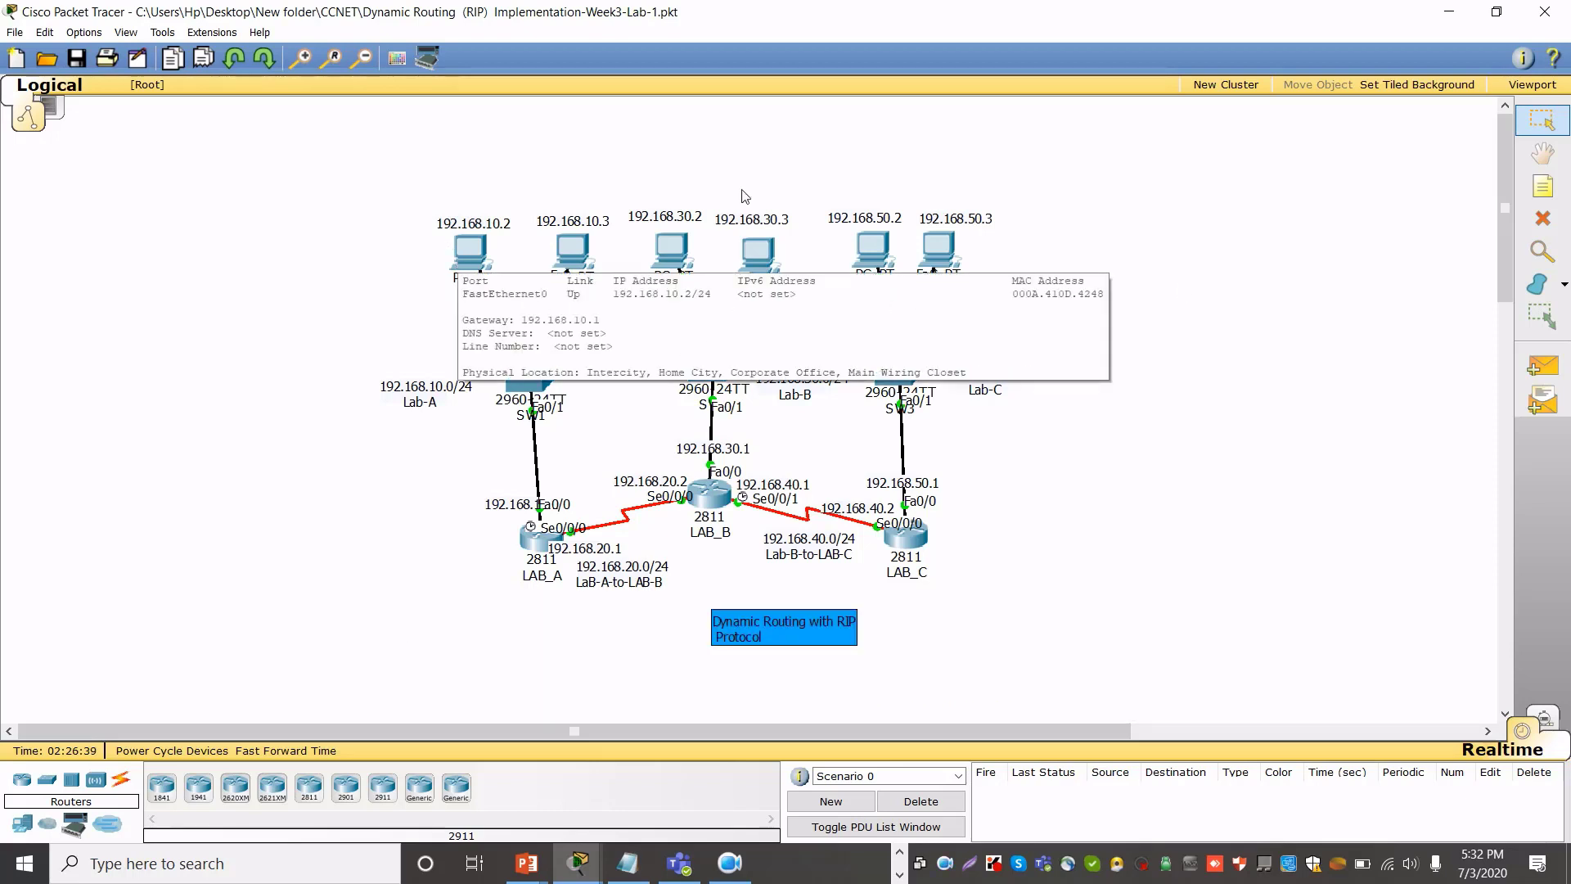
left_click(1549, 363)
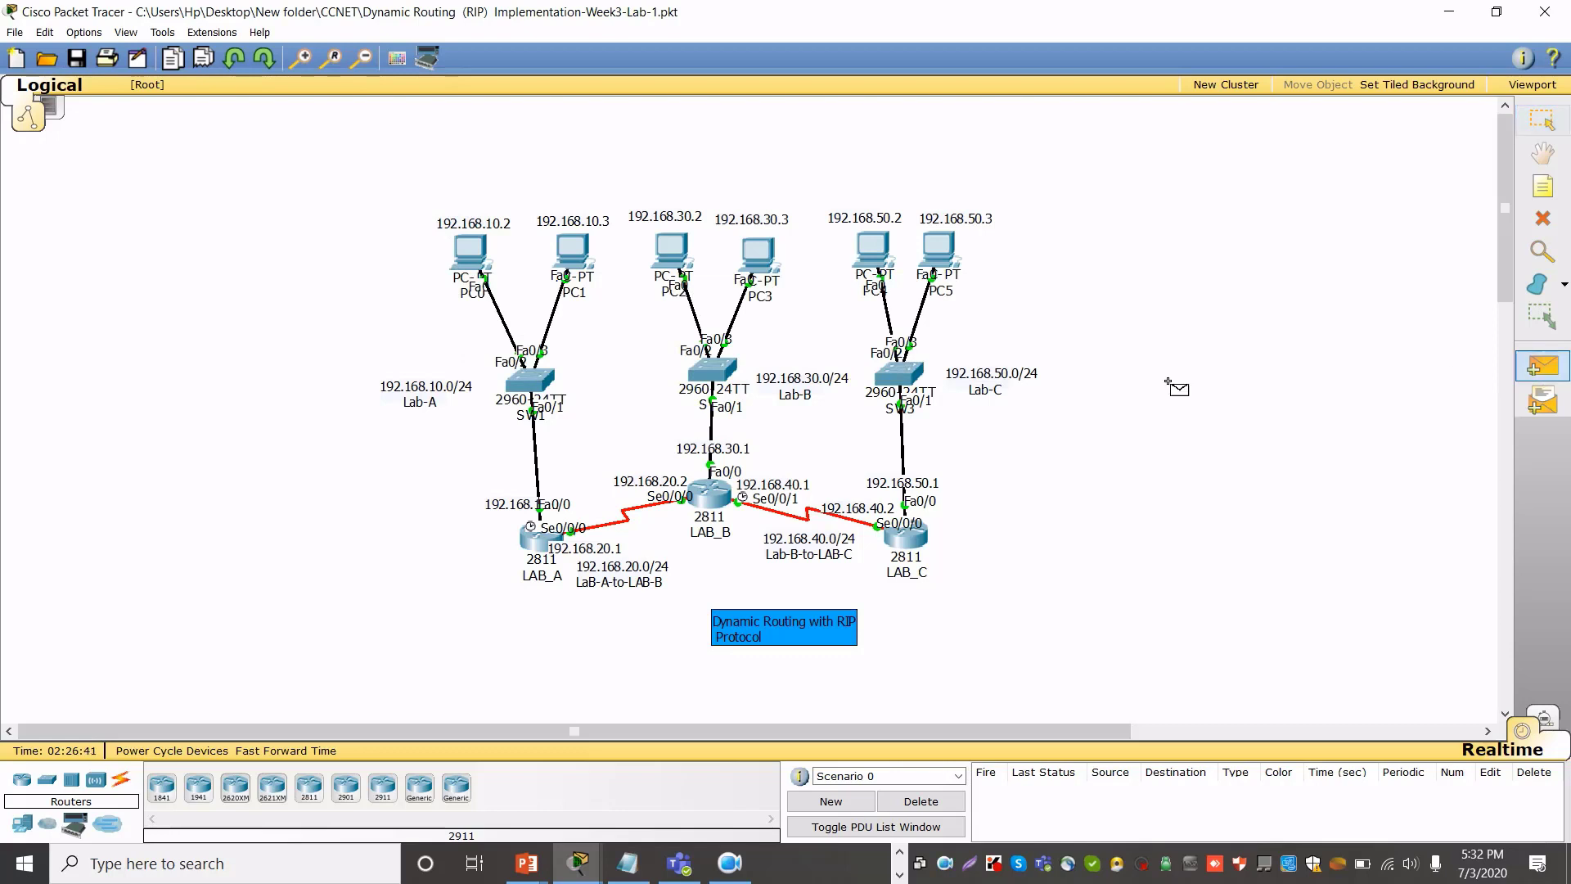
left_click(940, 249)
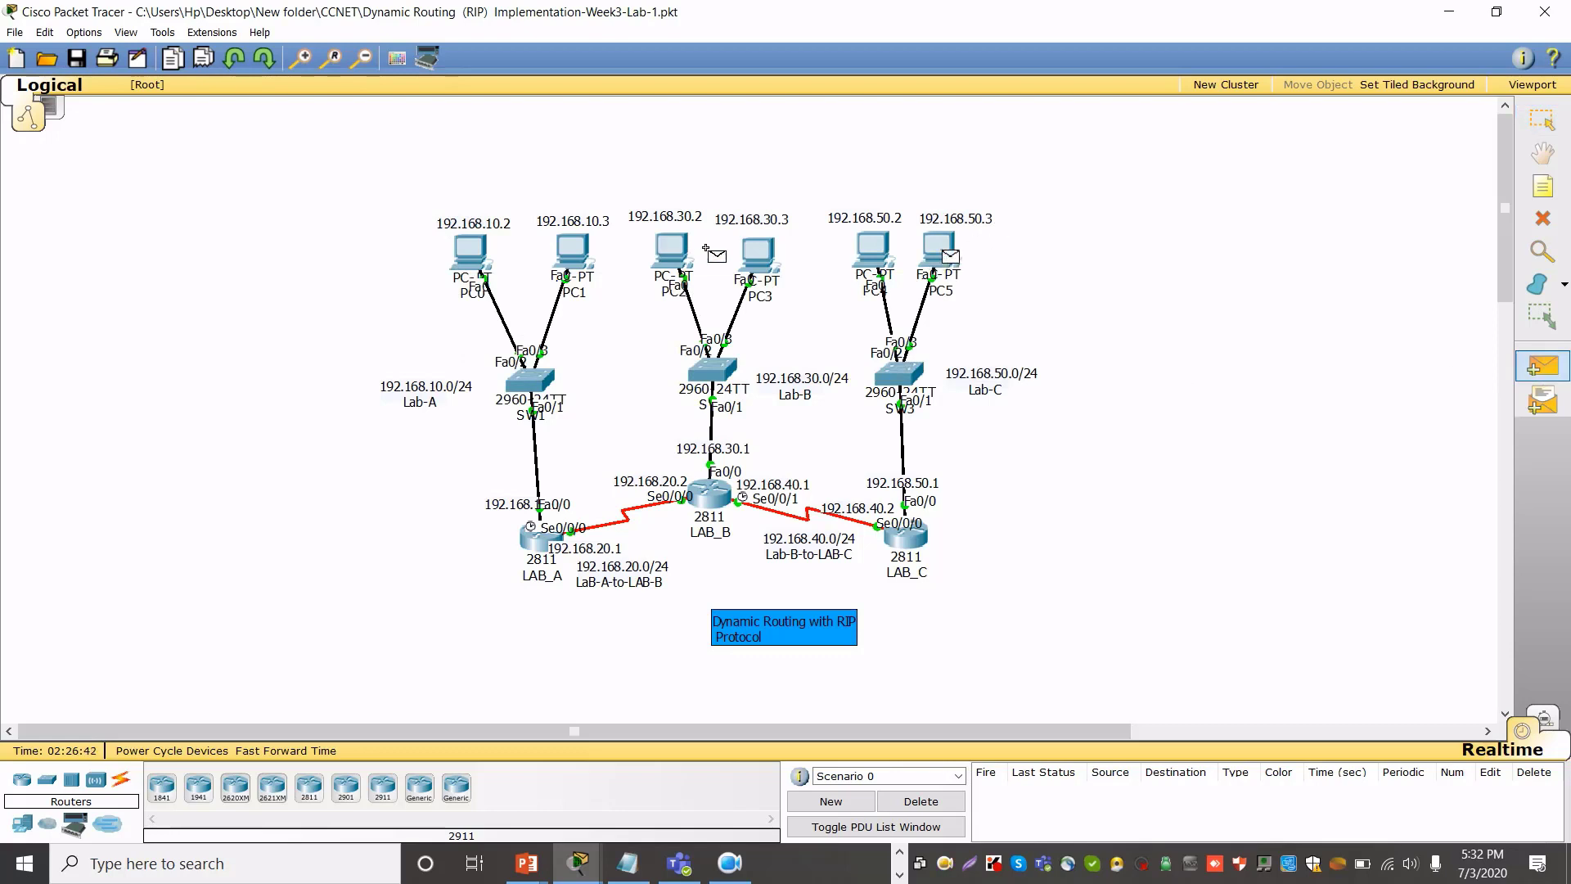
left_click(756, 255)
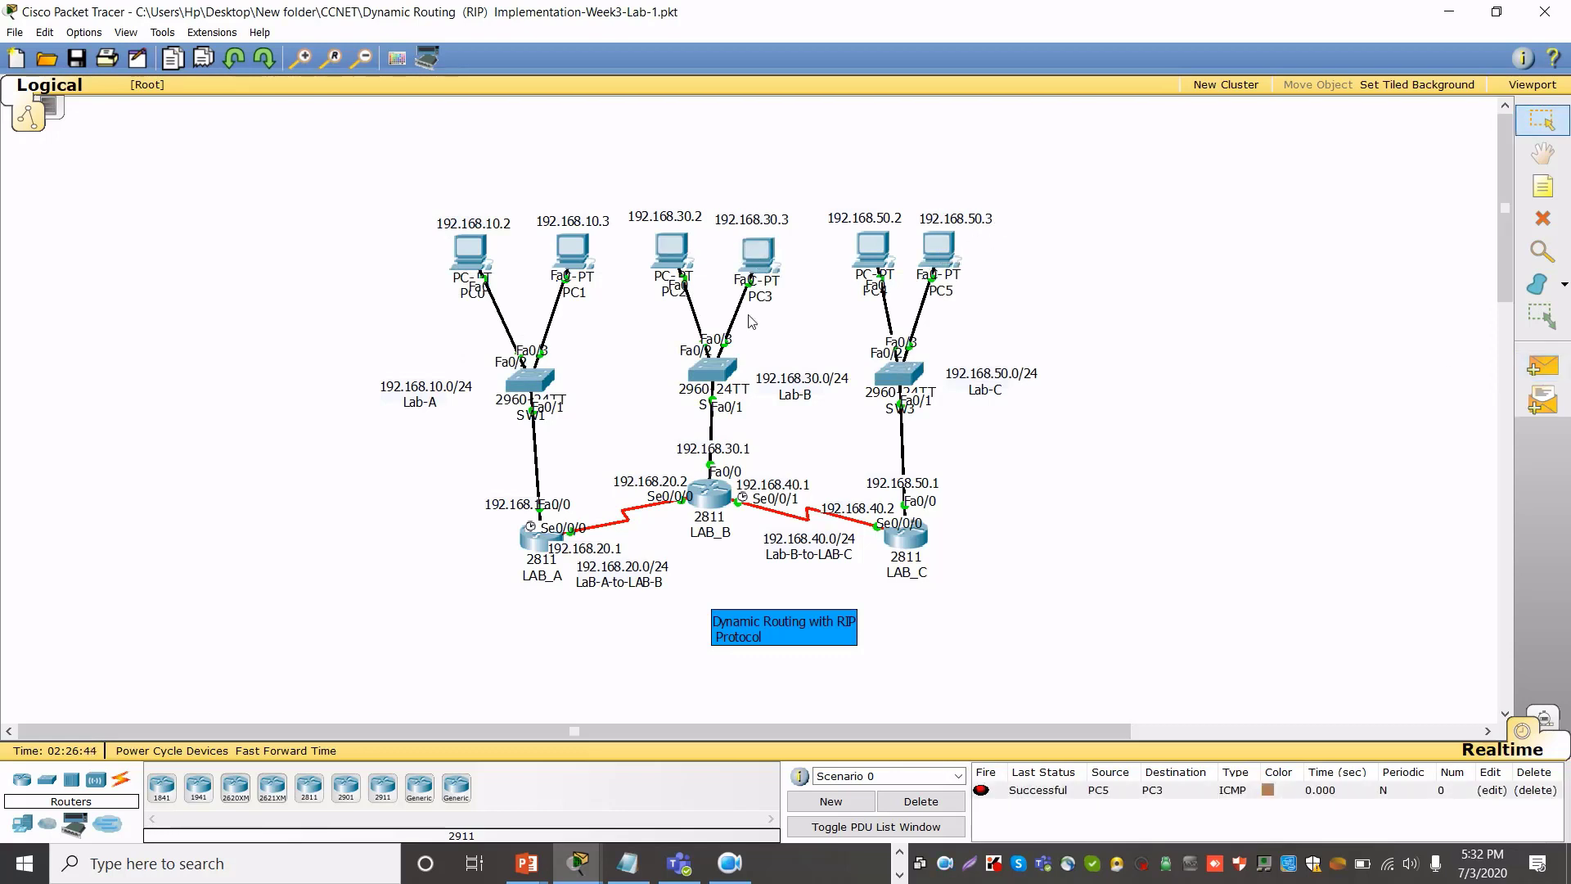
Send simple PDUs from PC3 to PC1 and from PC2 to PC0, and clear the scenario's PDU list
left_click(1543, 365)
left_click(761, 260)
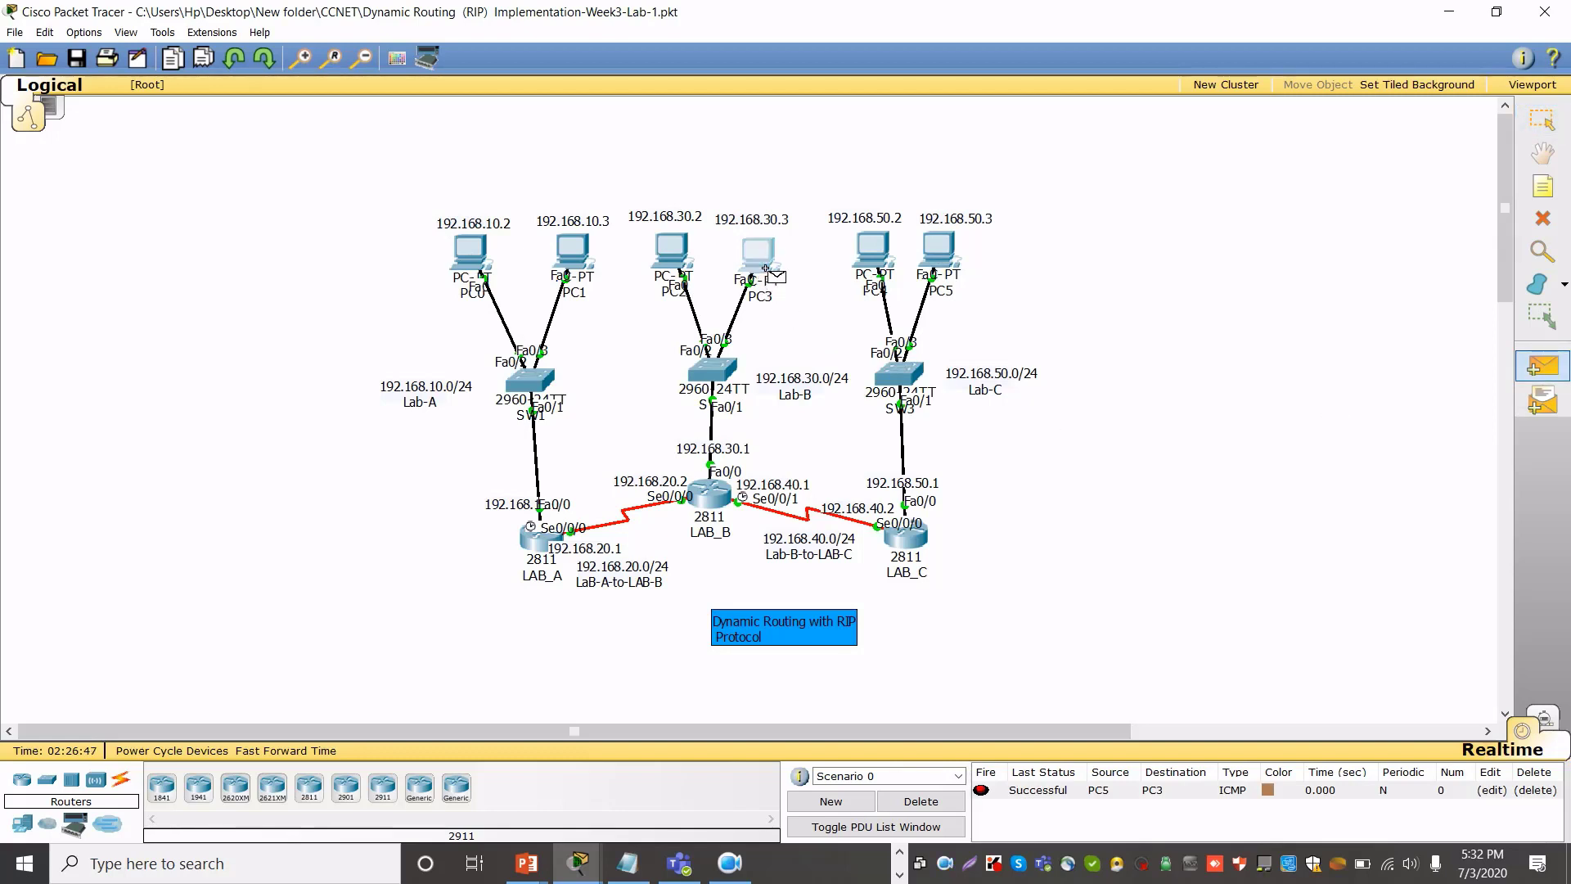
left_click(573, 249)
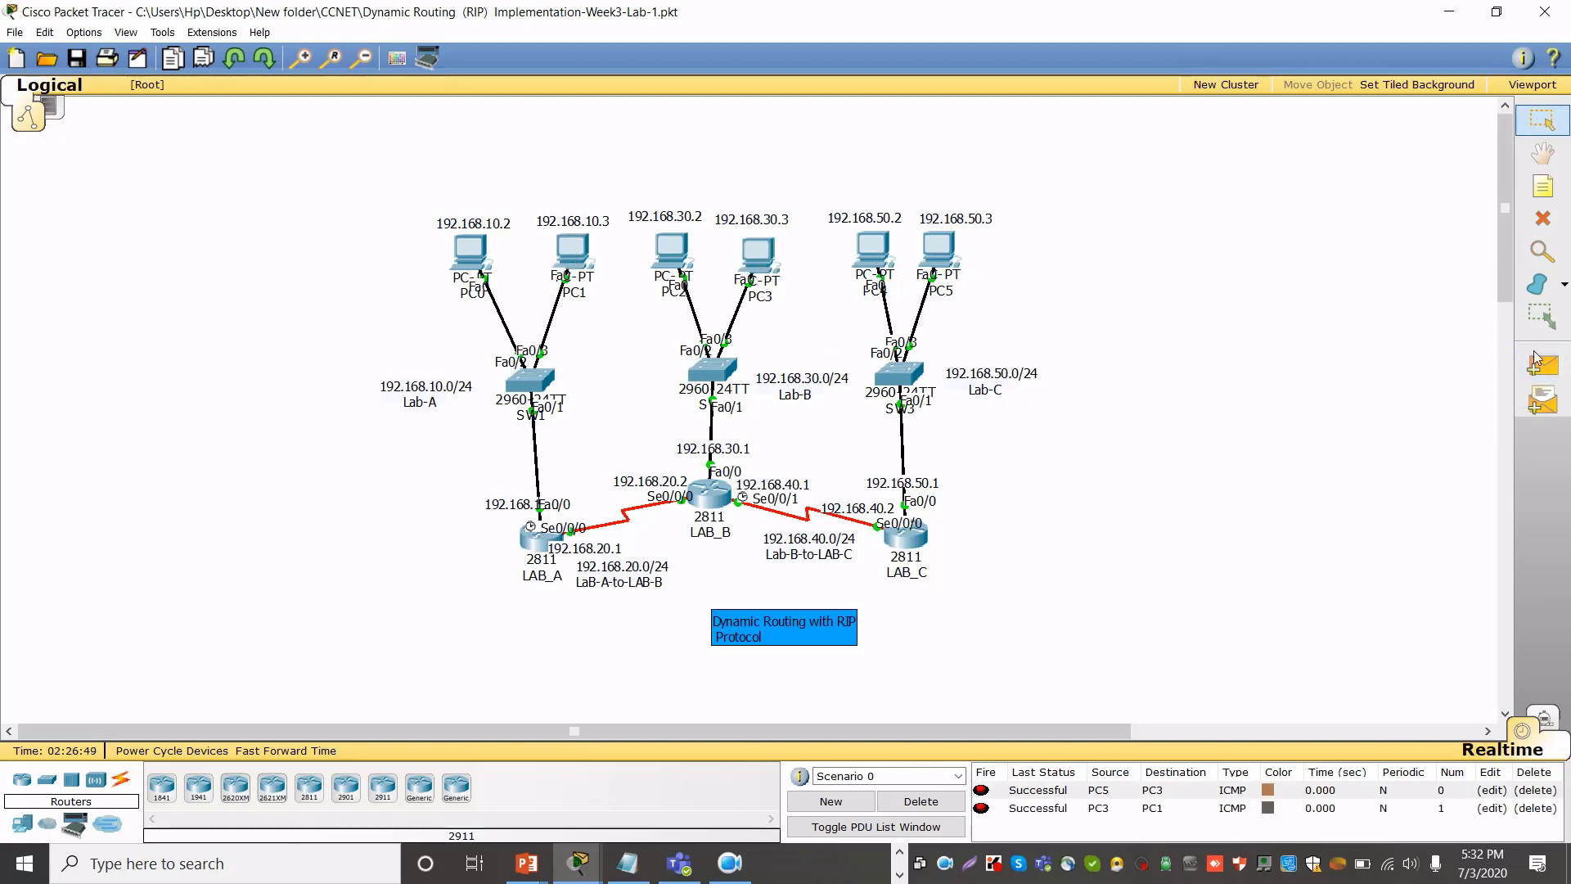
left_click(679, 252)
left_click(459, 258)
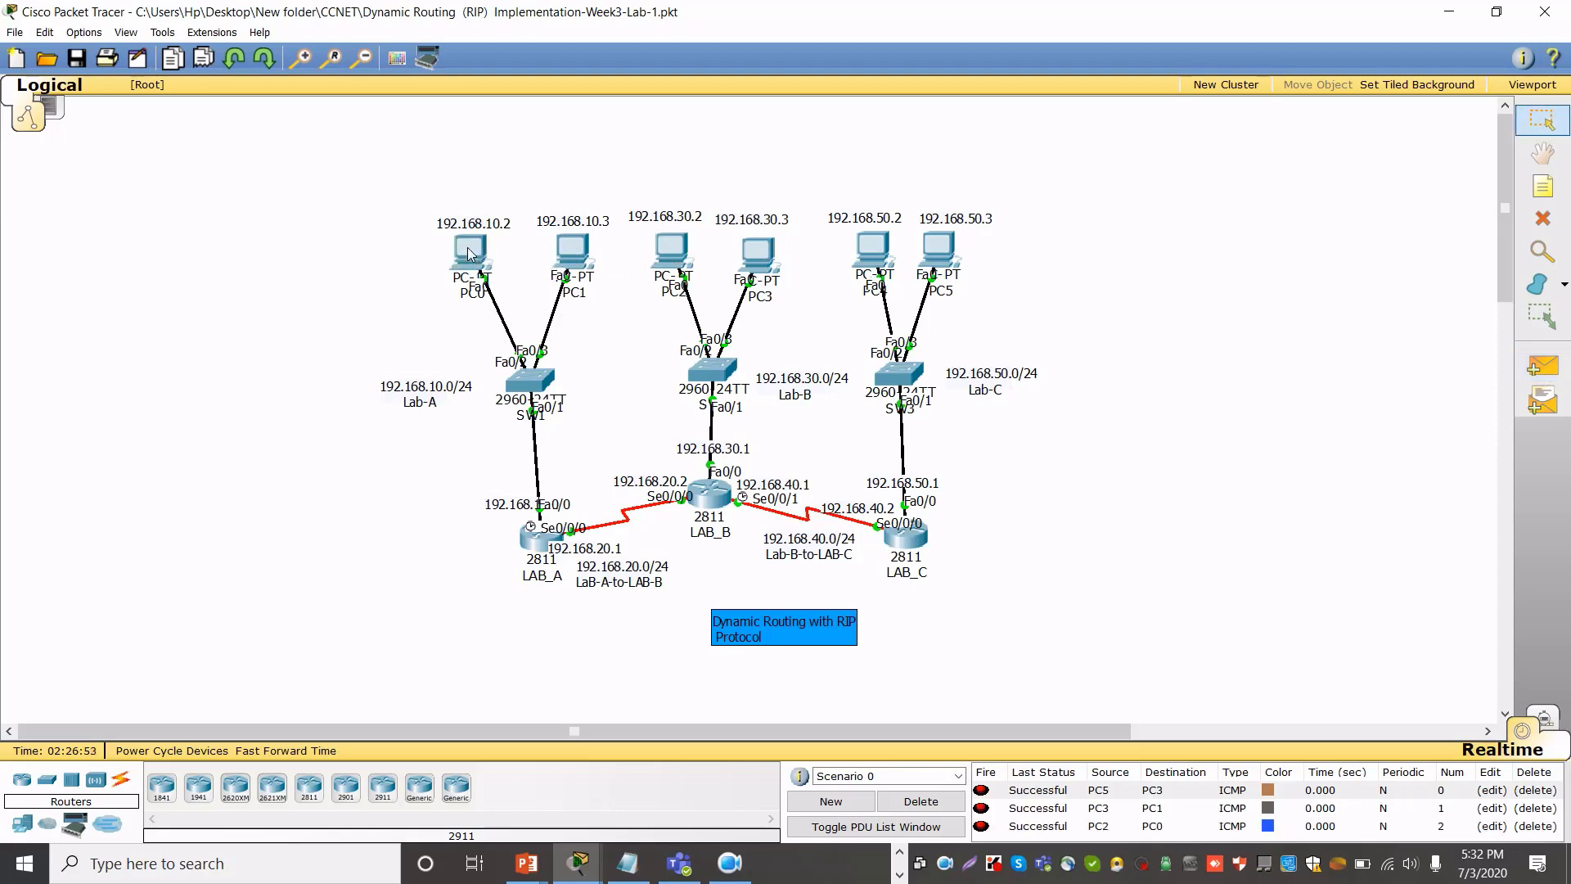
left_click(921, 801)
Send a simple PDU from PC1 to PC2 to test Lab-A to Lab-B, and clear the PDU list
left_click(1543, 366)
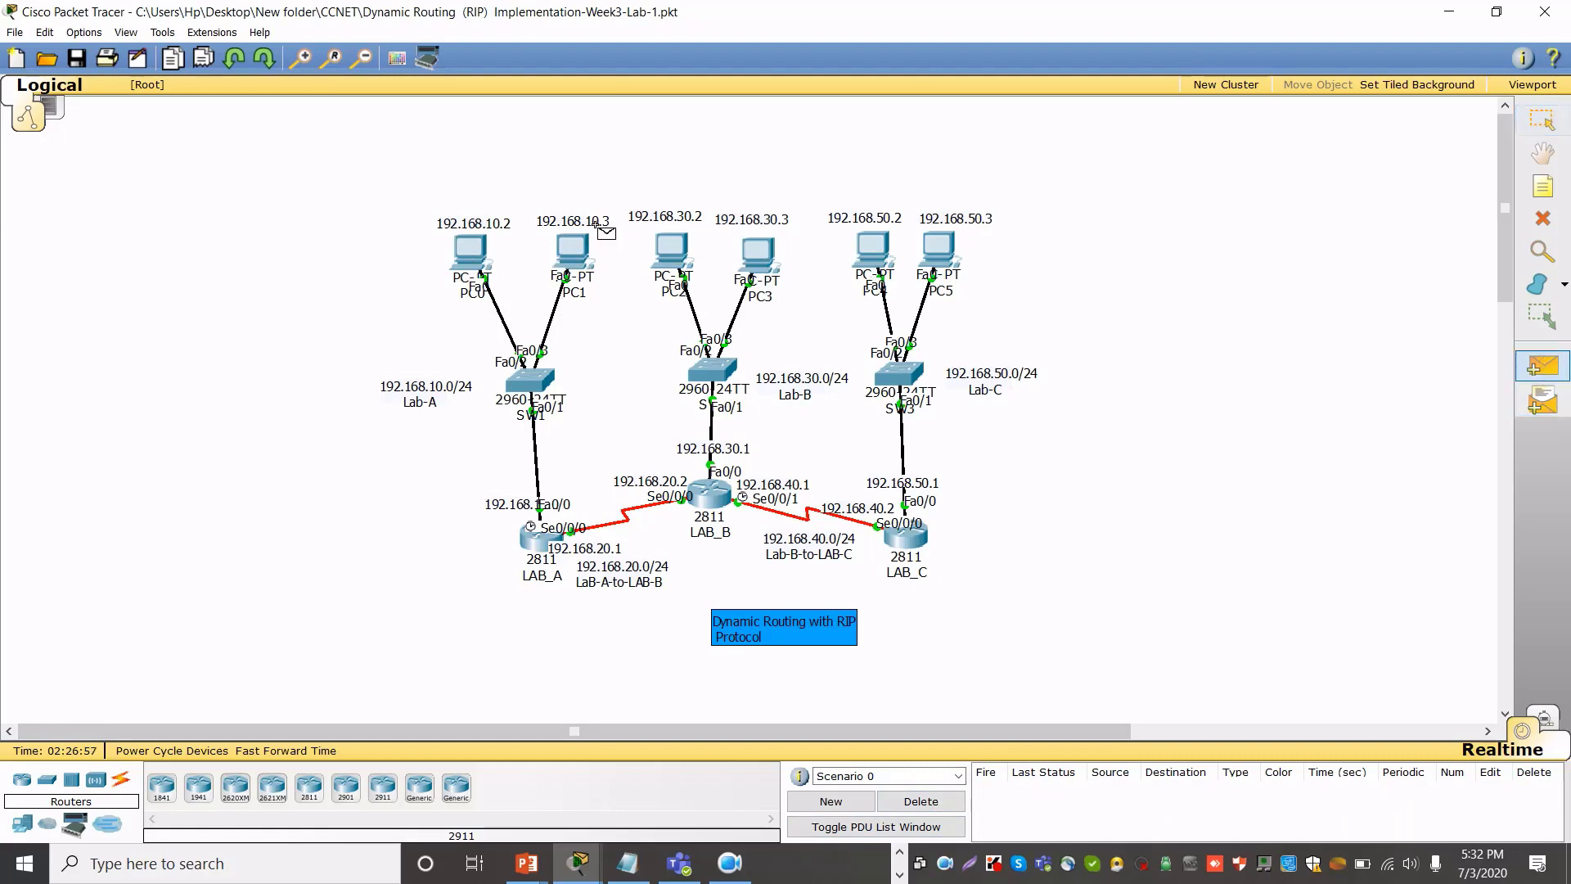
left_click(571, 256)
left_click(667, 245)
left_click(920, 801)
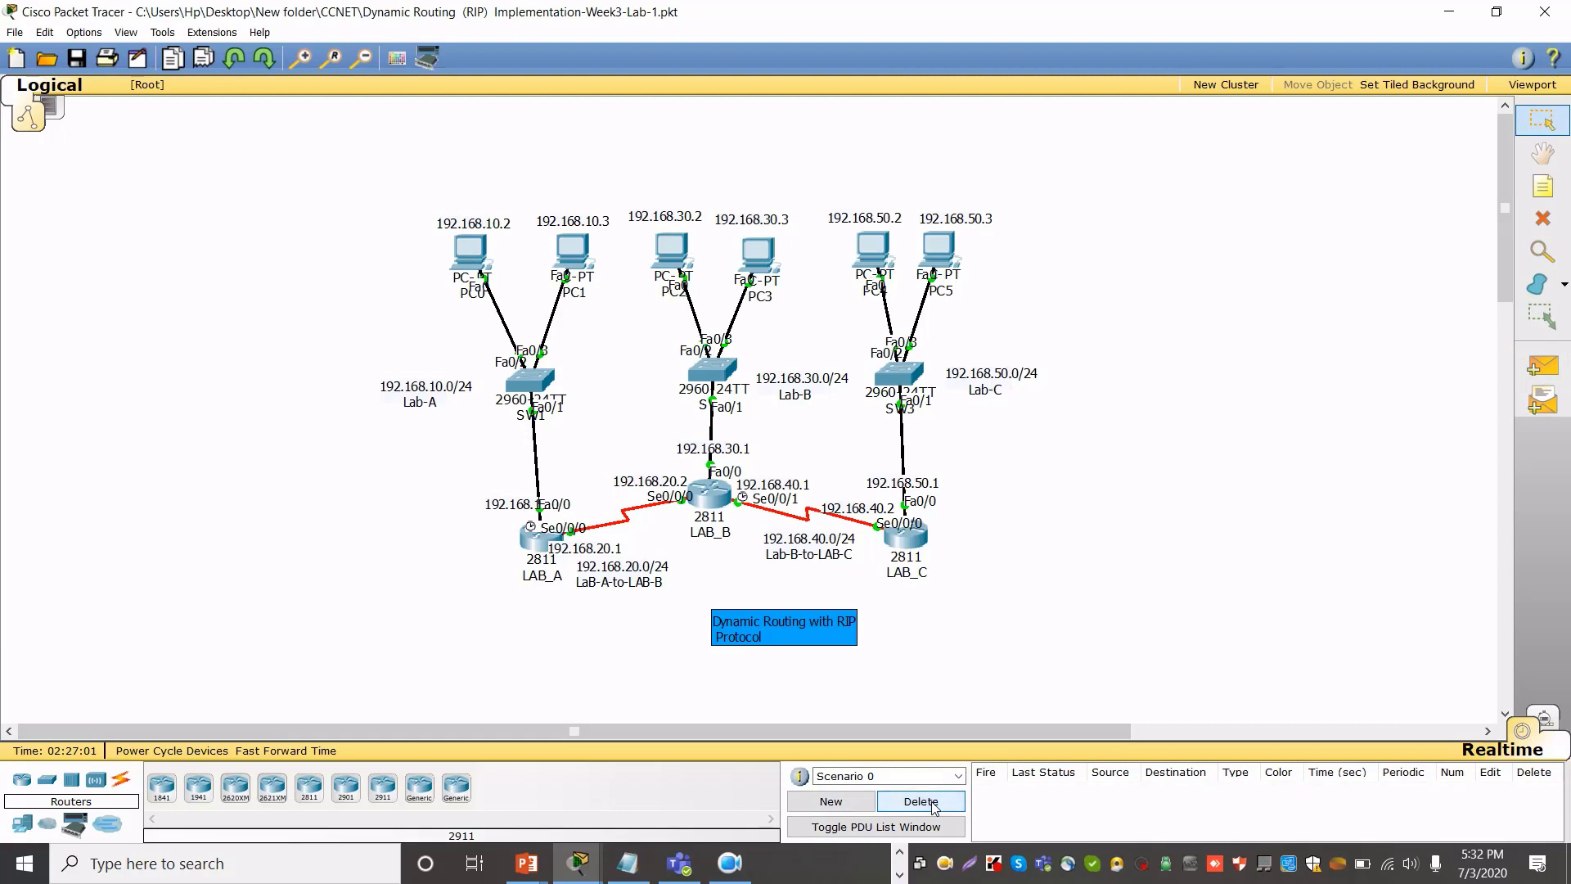
Send a simple PDU from PC3 to PC4 to test Lab-B to Lab-C, and delete it from the scenario
left_click(1542, 366)
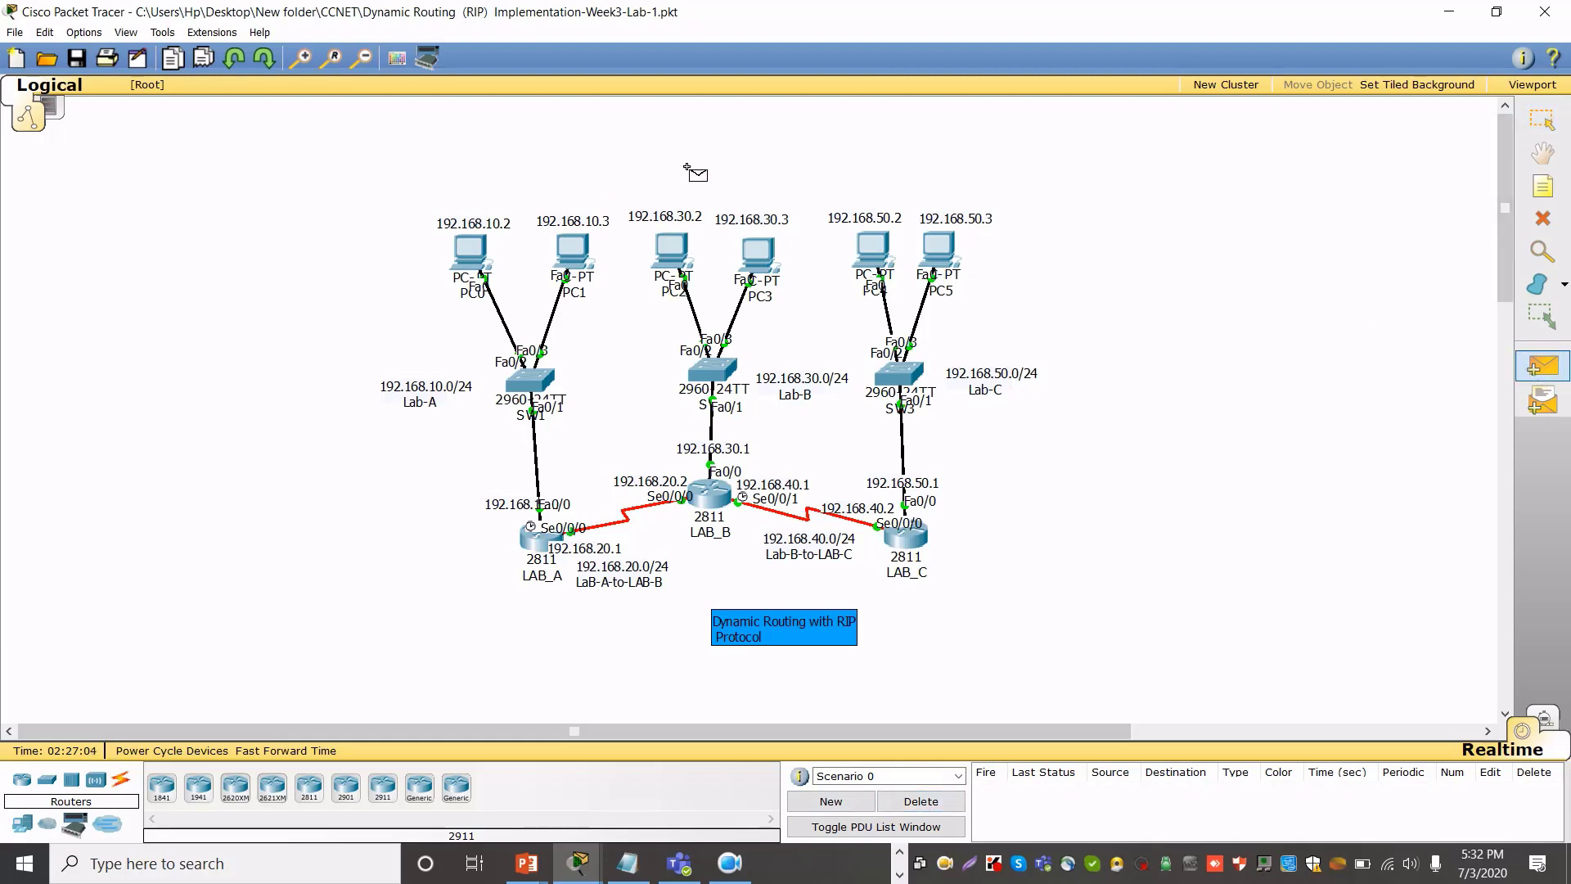
left_click(759, 254)
left_click(872, 262)
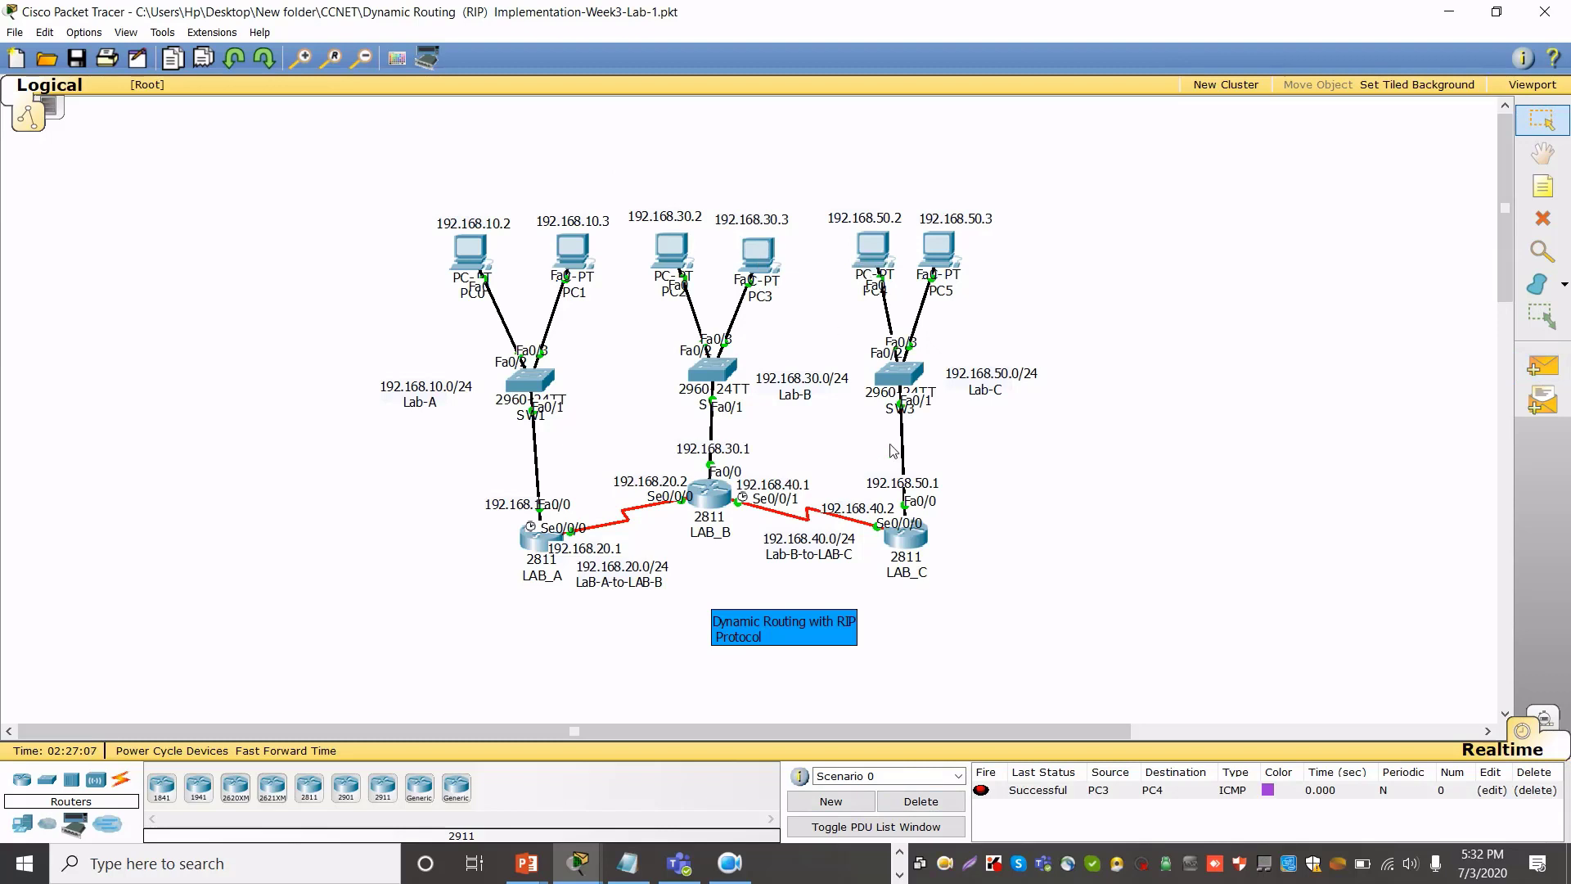
left_click(931, 804)
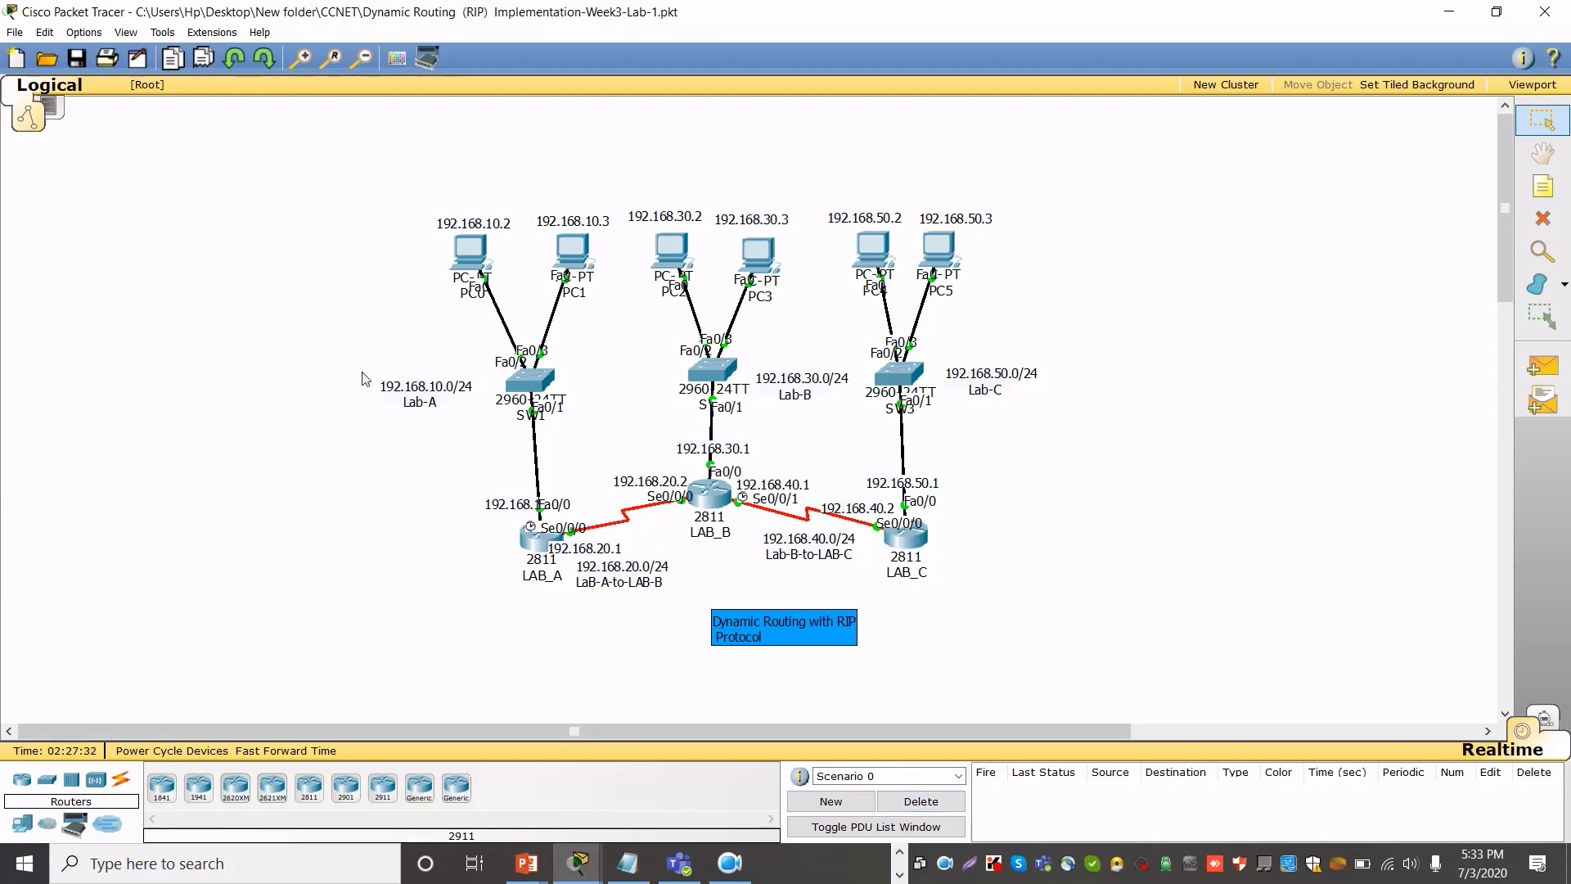
Highlight the 192.168.10.0/24 Lab-A network label on the topology
left_click_drag(363, 373, 487, 426)
left_click(488, 426)
left_click_drag(385, 419, 472, 366)
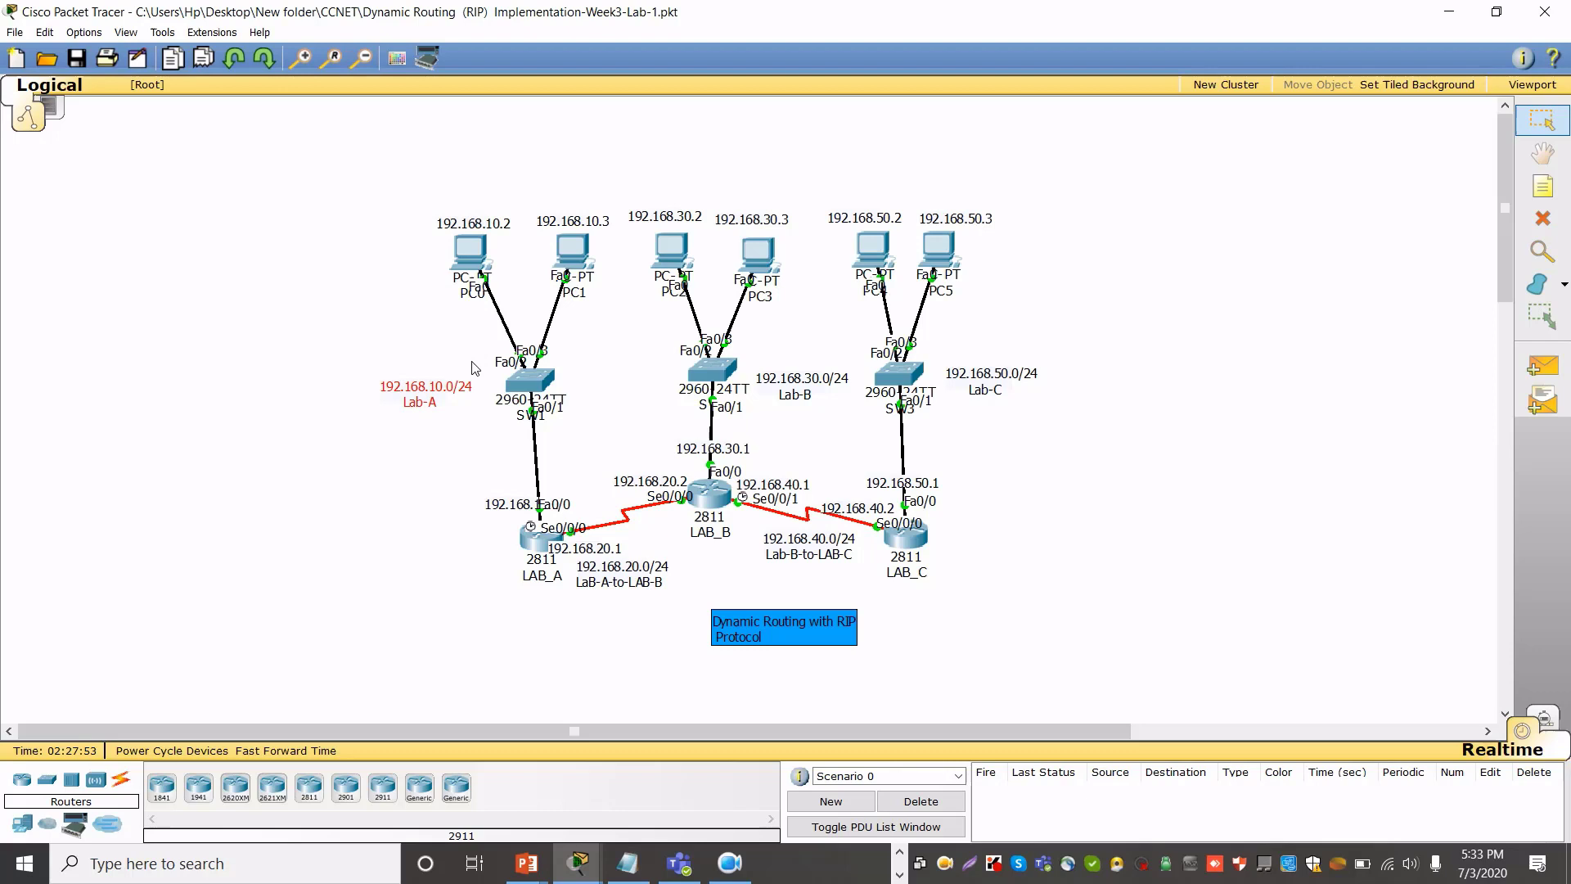
left_click(350, 384)
left_click_drag(366, 377, 487, 427)
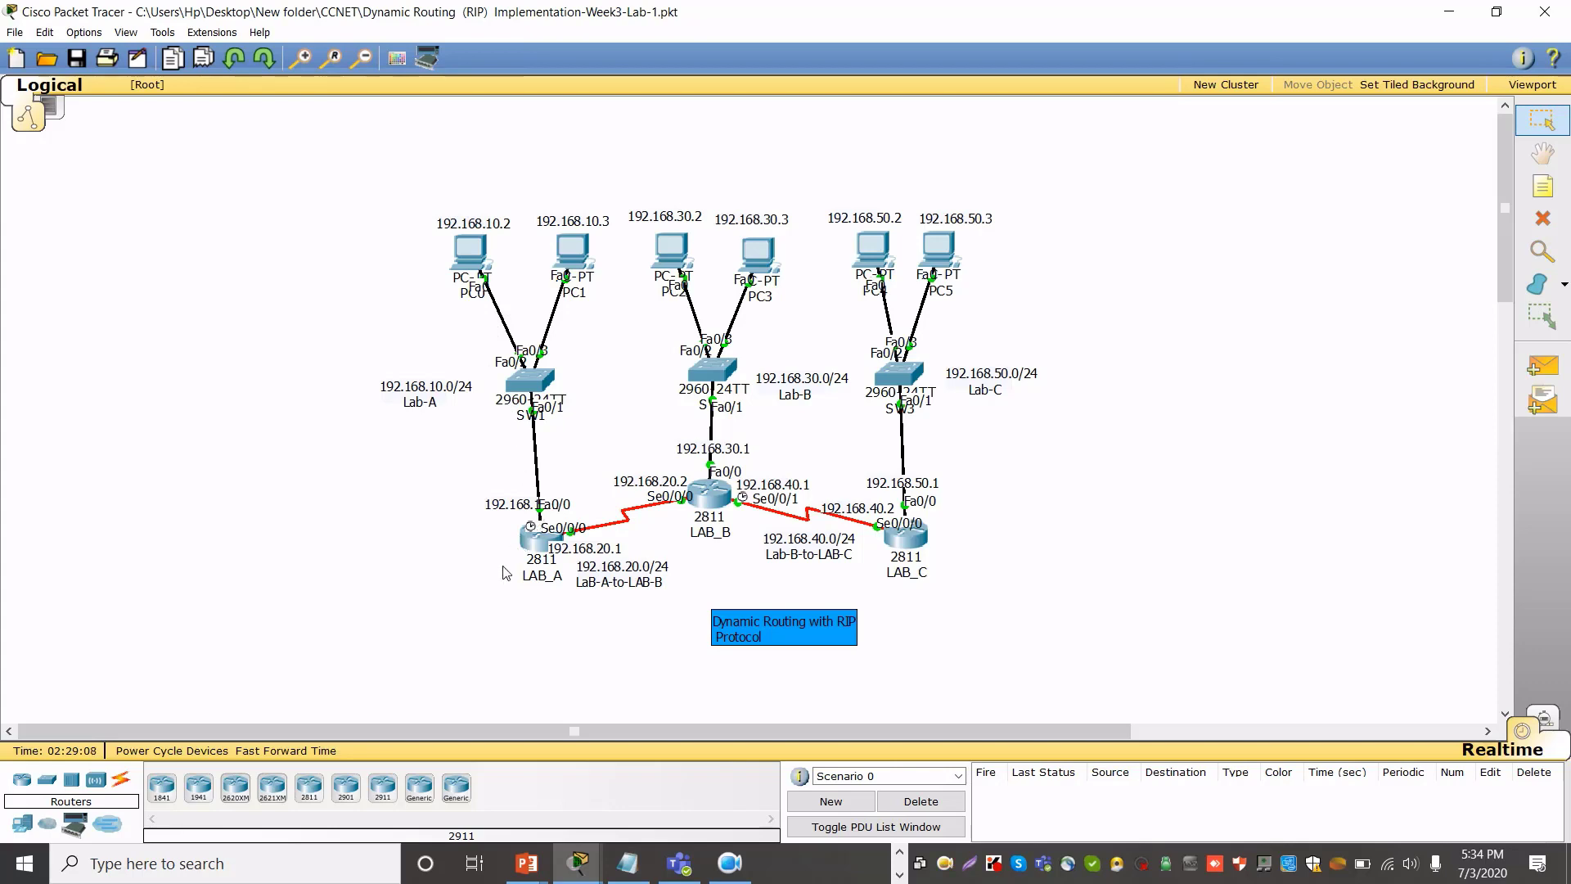
Switch to the Static Routing presentation in PowerPoint and show its final "Any Question???" slide
mouse_move(540, 863)
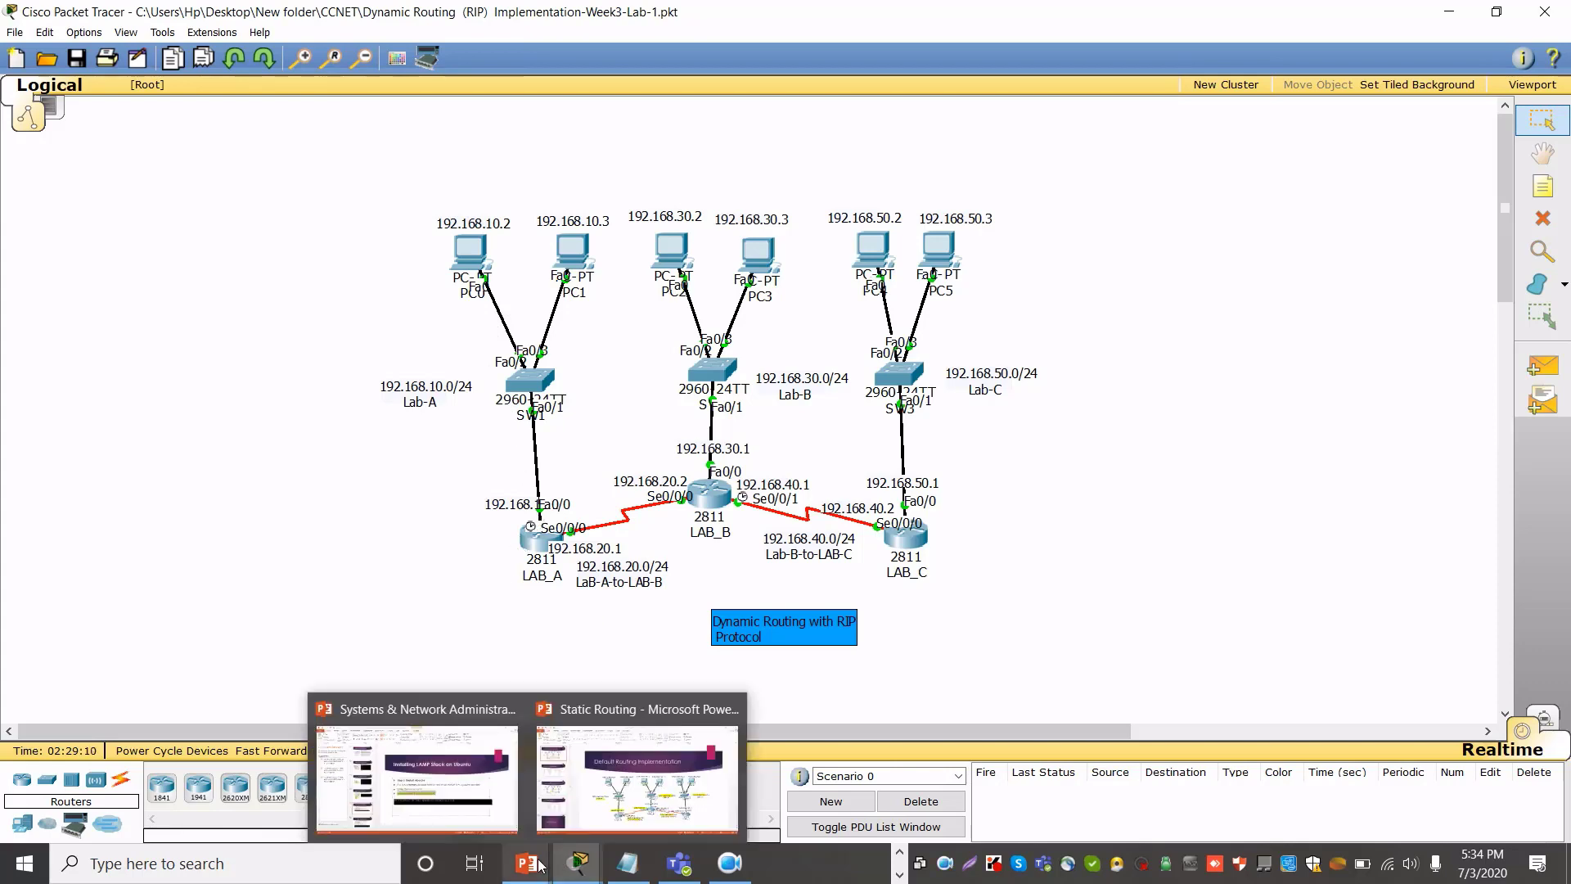
left_click(586, 794)
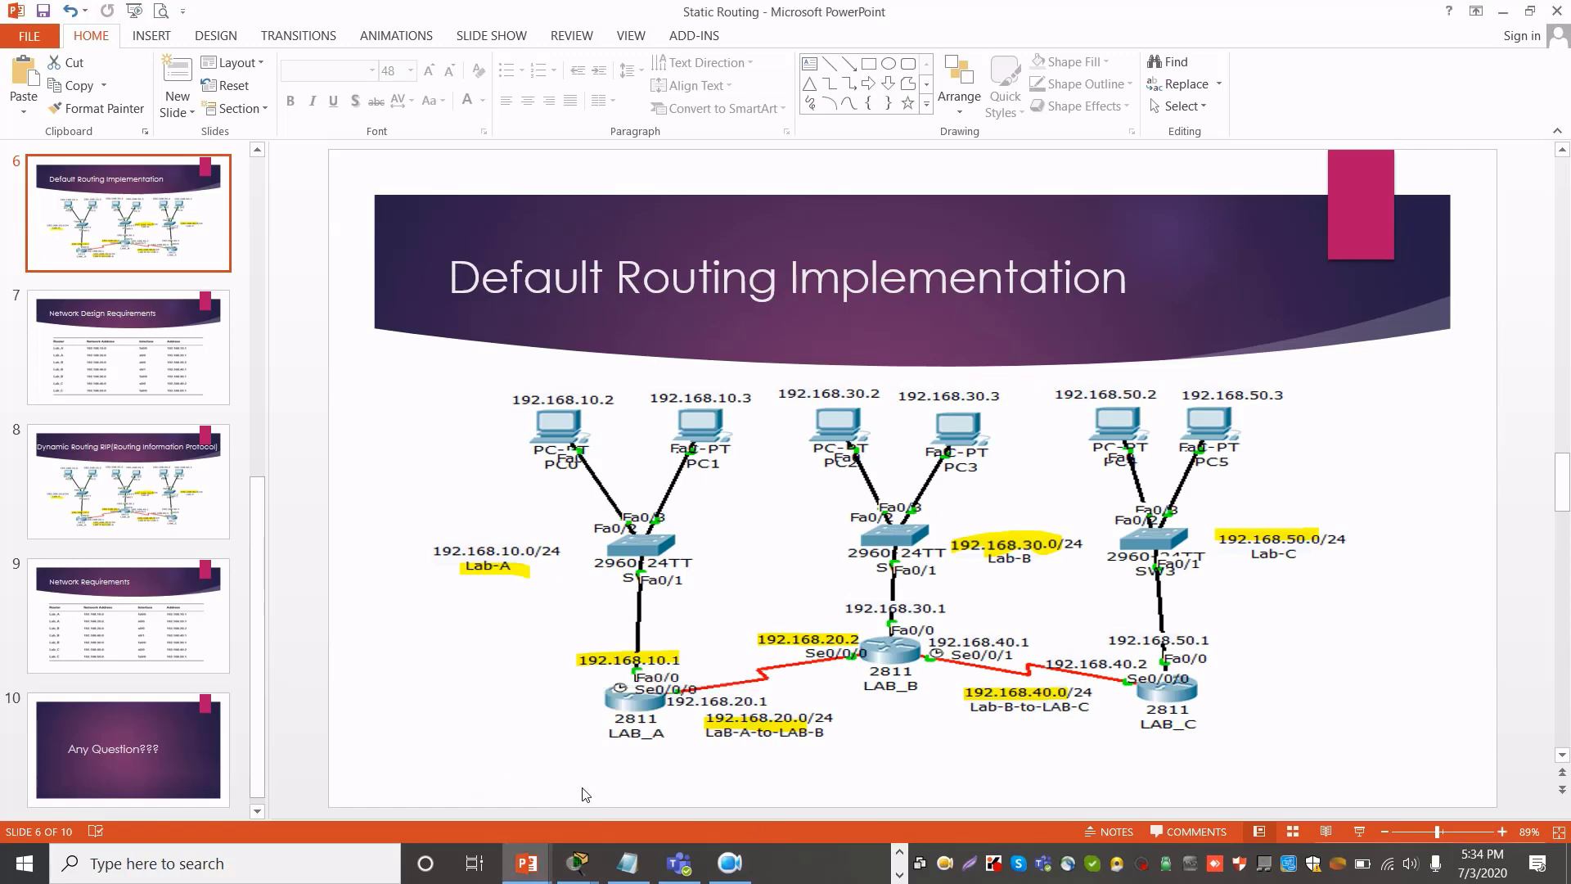
scroll(586, 794, "down", 3)
scroll(586, 794, "down", 1)
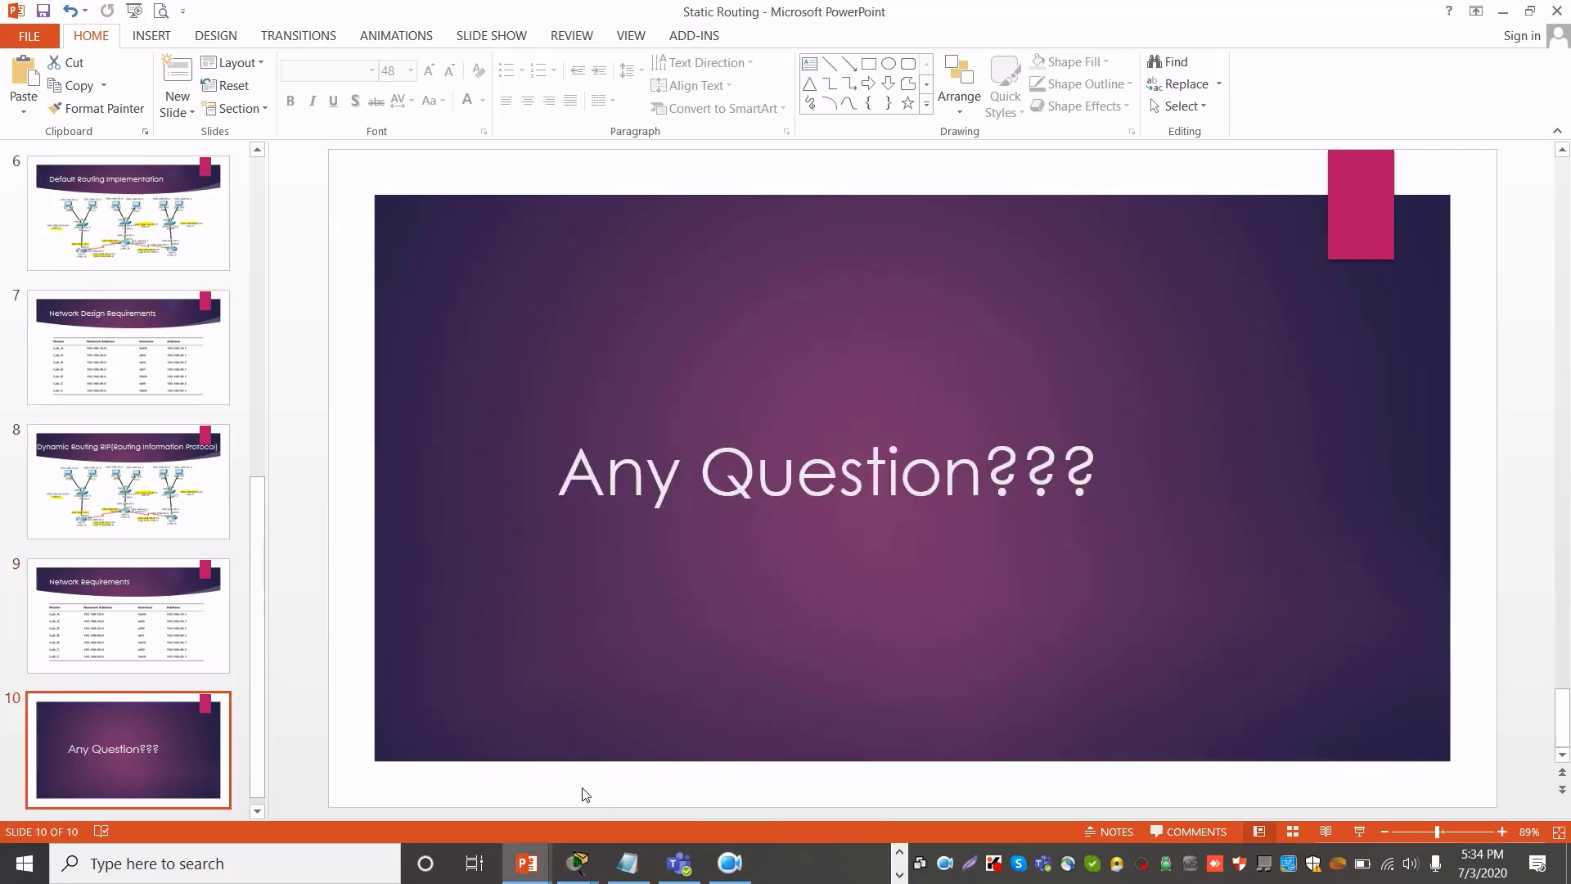